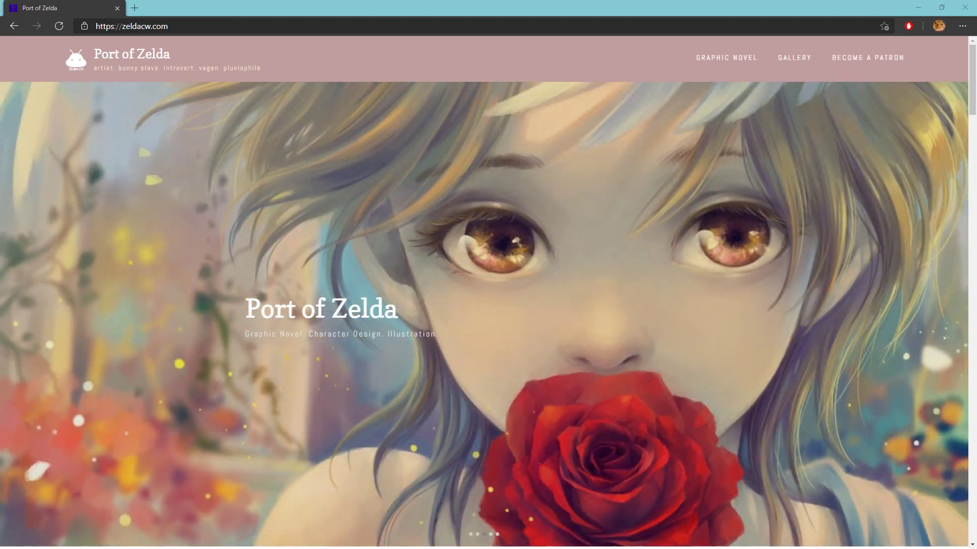
- Look through the graphic novel projects page from beginning to end and return to the site's home page
click(710, 64)
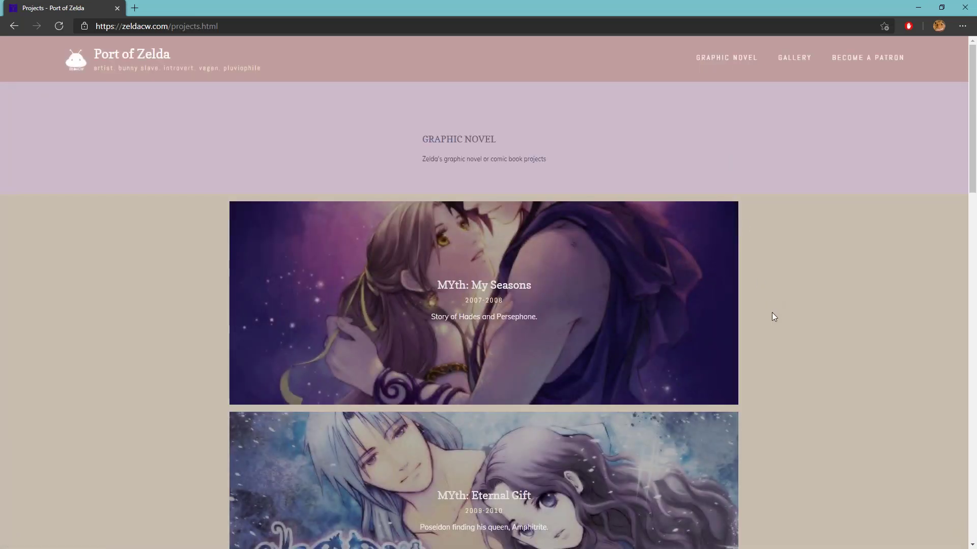
scroll(774, 317, down, 1)
scroll(774, 317, down, 1)
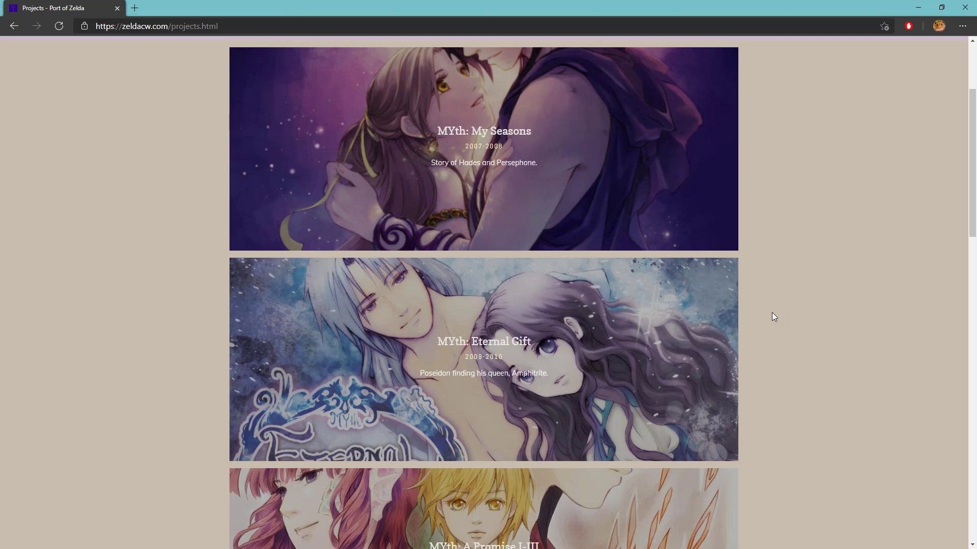
scroll(771, 313, down, 10)
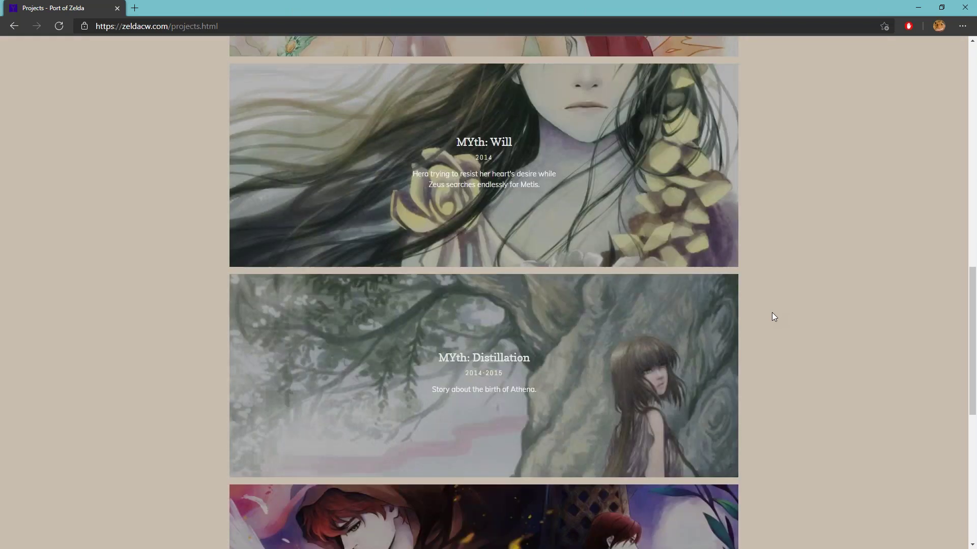
scroll(774, 317, down, 6)
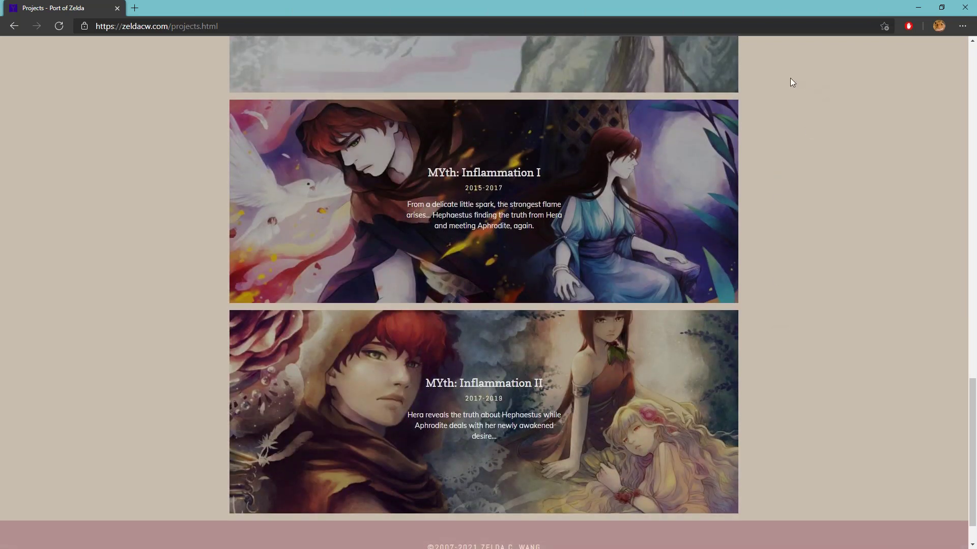
scroll(795, 138, up, 18)
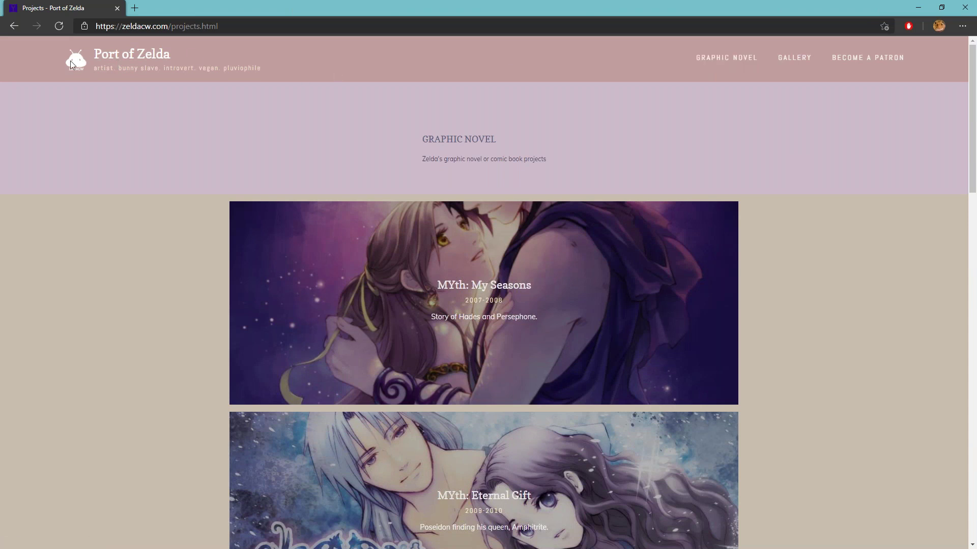
click(122, 60)
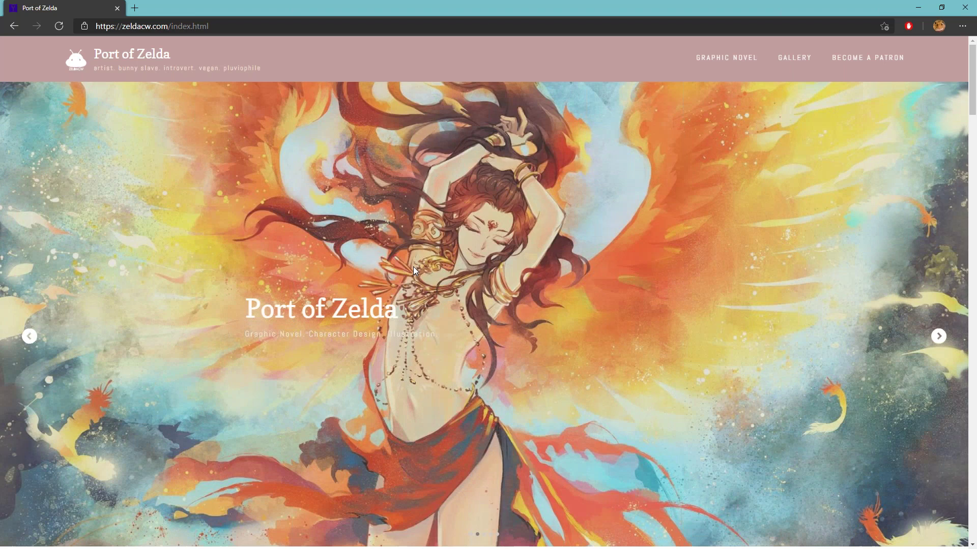
- Browse the home page down through the illustration gallery, examining the character artworks
scroll(413, 270, down, 5)
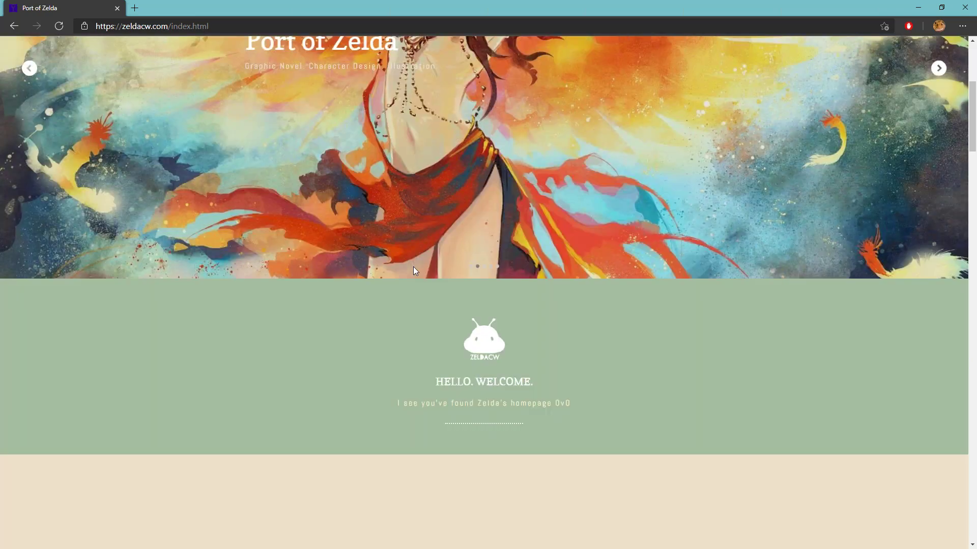
scroll(413, 271, down, 10)
scroll(413, 266, down, 6)
scroll(413, 267, down, 5)
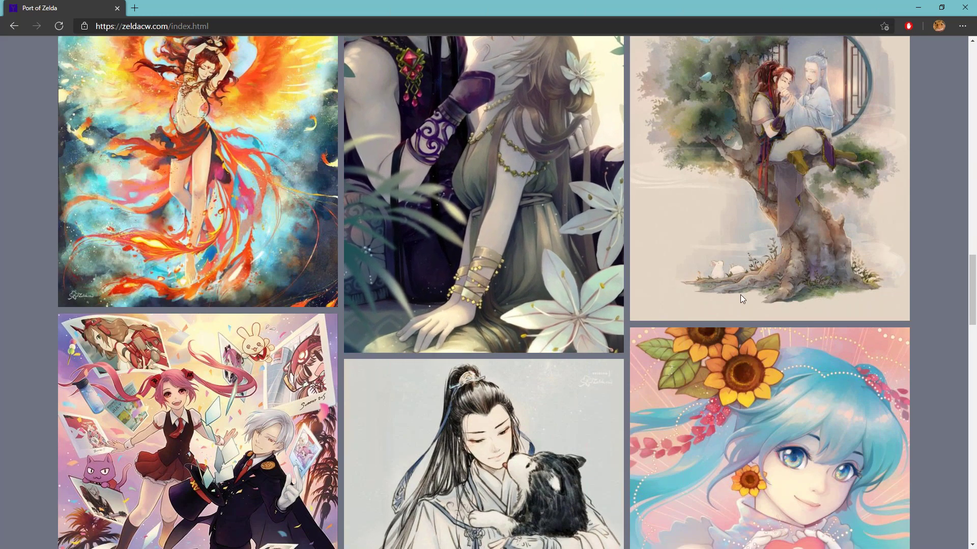
scroll(744, 259, up, 2)
scroll(740, 280, up, 2)
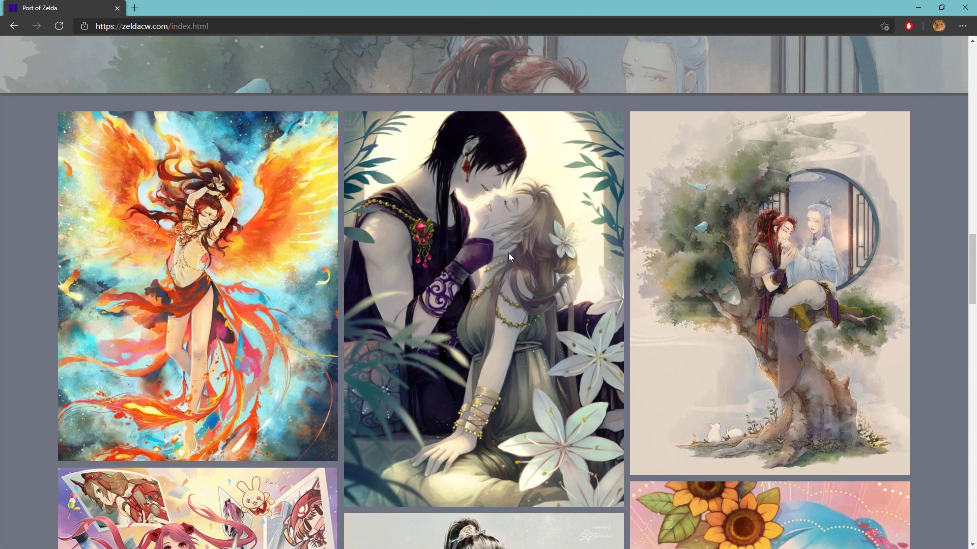
scroll(807, 288, down, 3)
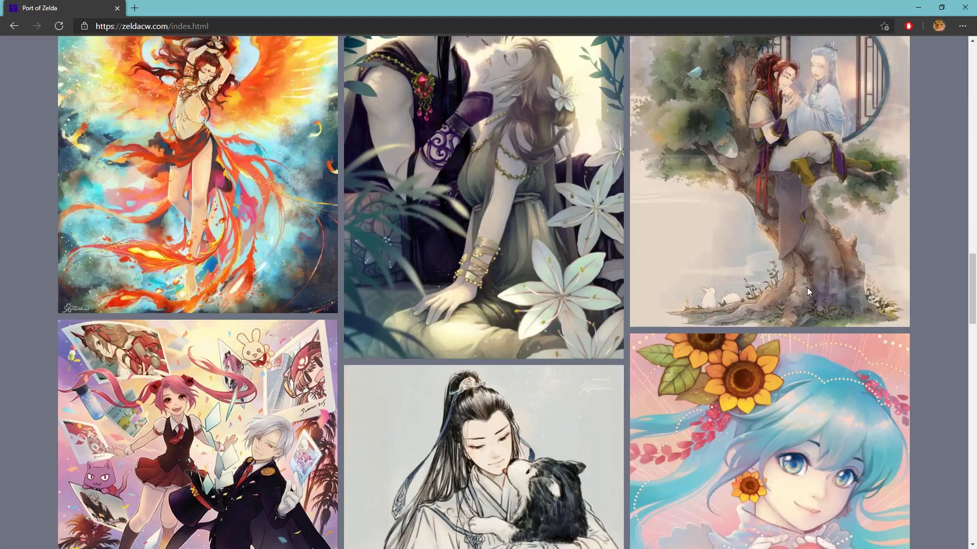
scroll(806, 287, down, 7)
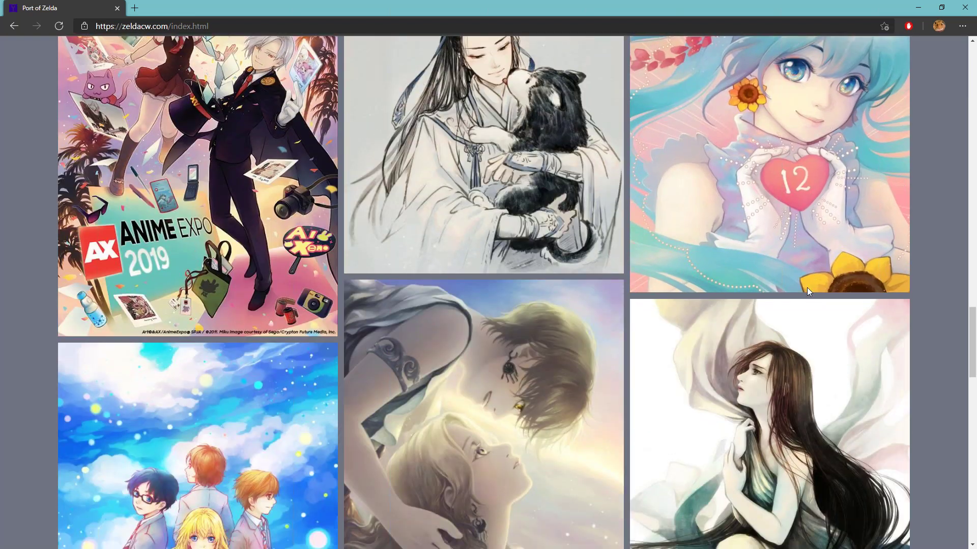
scroll(807, 288, down, 2)
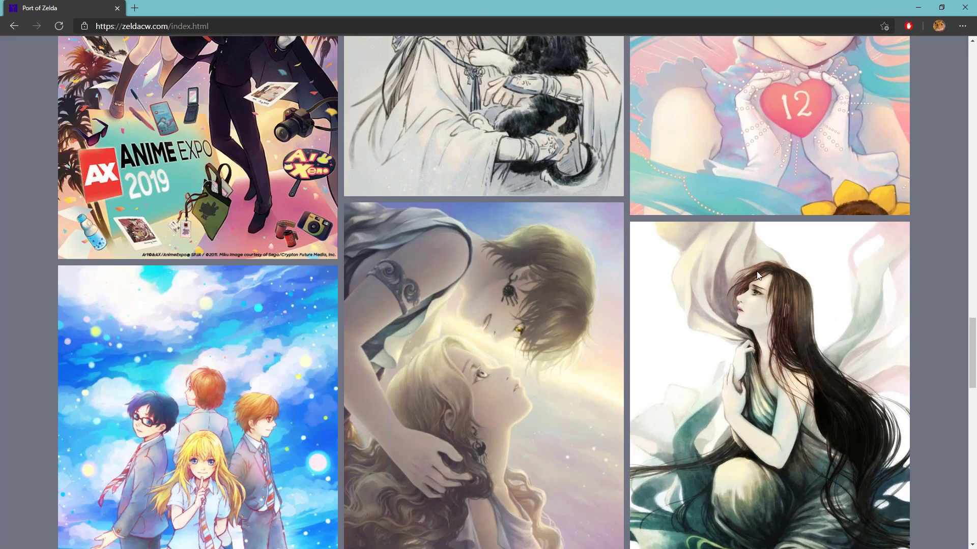
scroll(755, 272, down, 2)
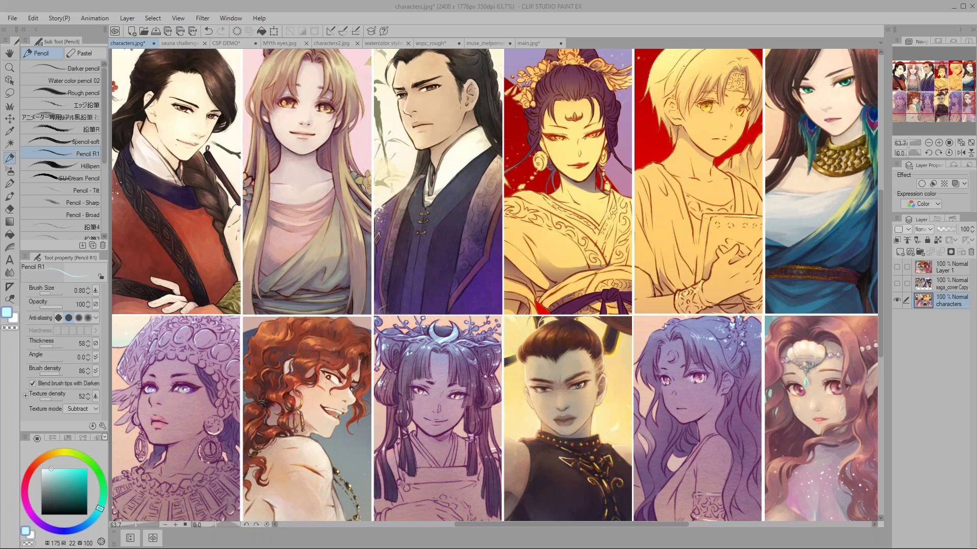
- In characters.jpg, show and hide the saga_cover Copy layer and Layer 1 one after the other to view older artworks
click(898, 283)
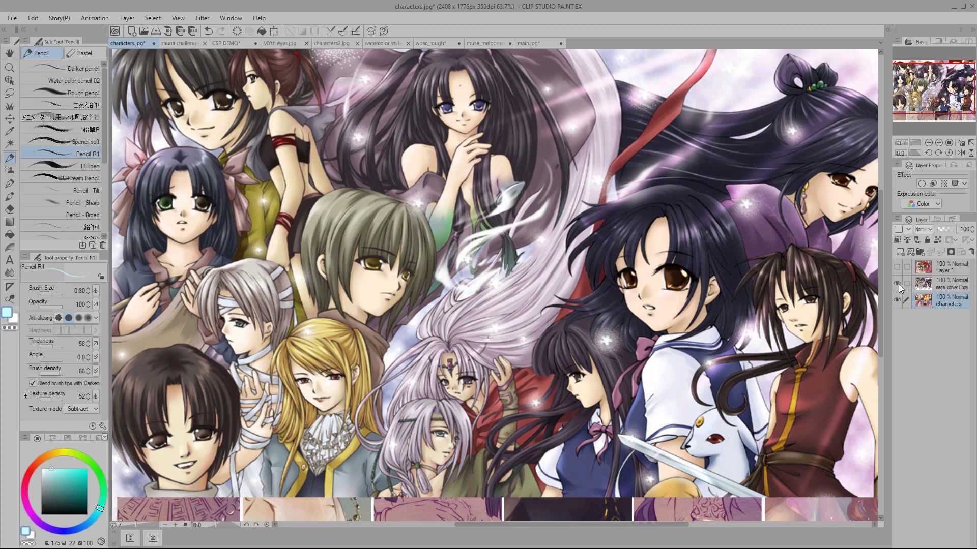
click(898, 284)
click(896, 266)
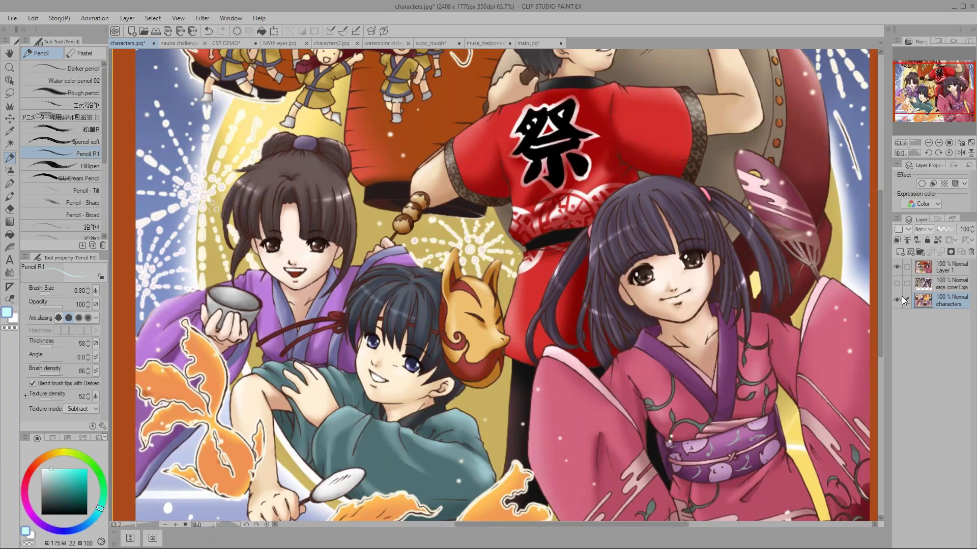
click(896, 268)
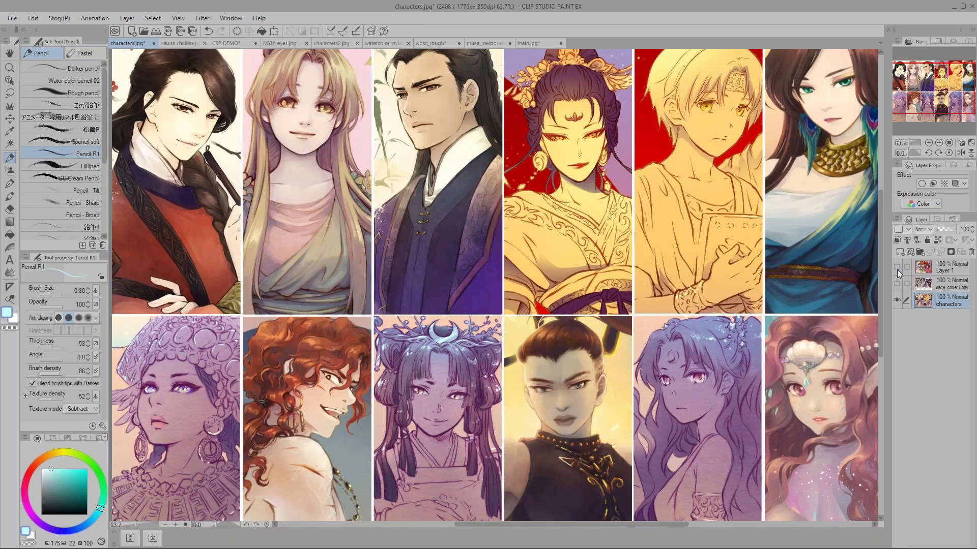
- View the sauna challenge and characters images, and examine the eye, nose and face shape studies in CSP DEMO
click(178, 44)
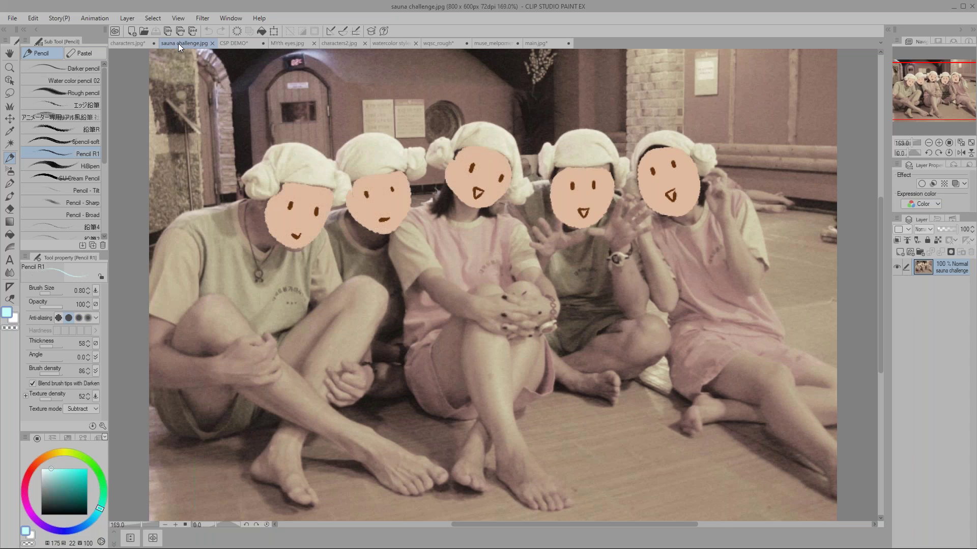
click(129, 44)
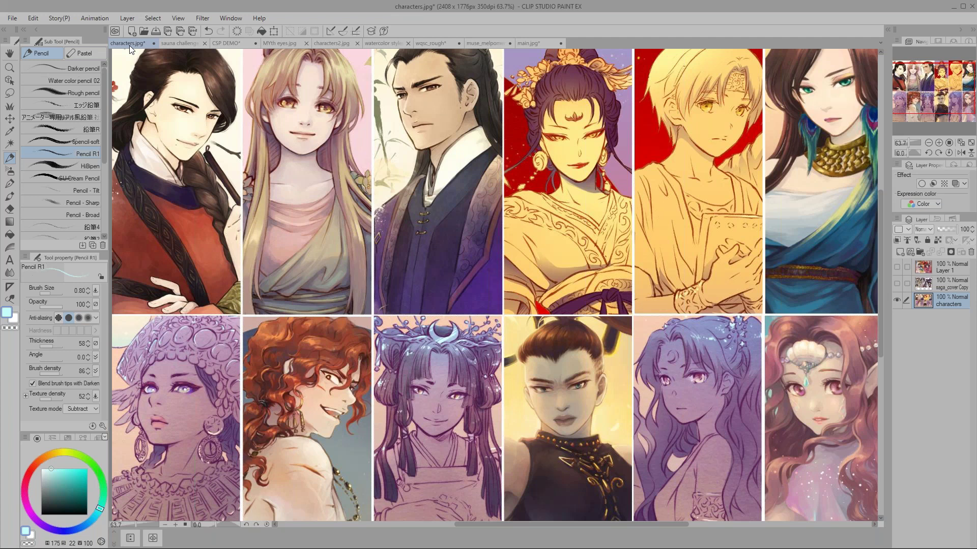
click(219, 43)
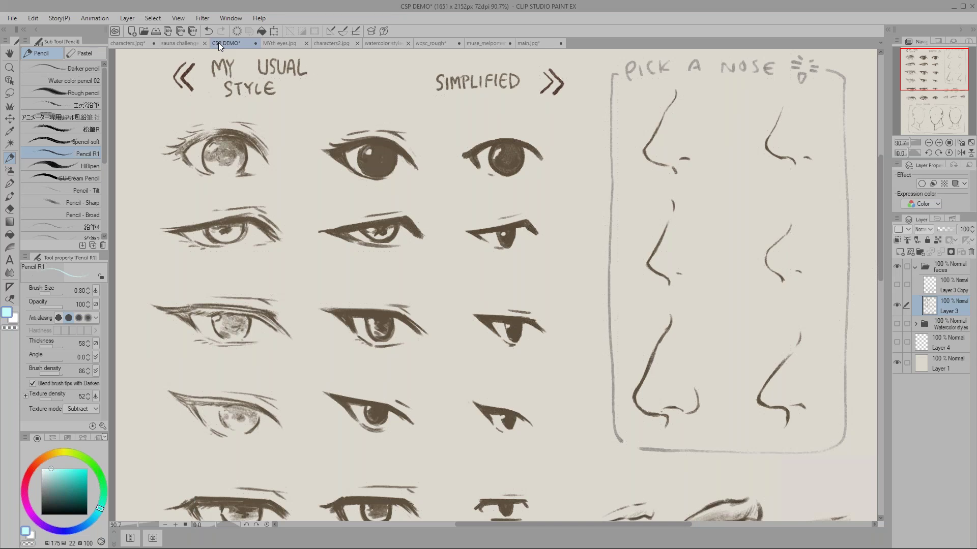
mouse_move(880, 244)
mouse_down()
mouse_move(880, 396)
mouse_move(878, 286)
mouse_move(880, 353)
mouse_move(886, 329)
mouse_move(878, 306)
mouse_move(874, 349)
mouse_up()
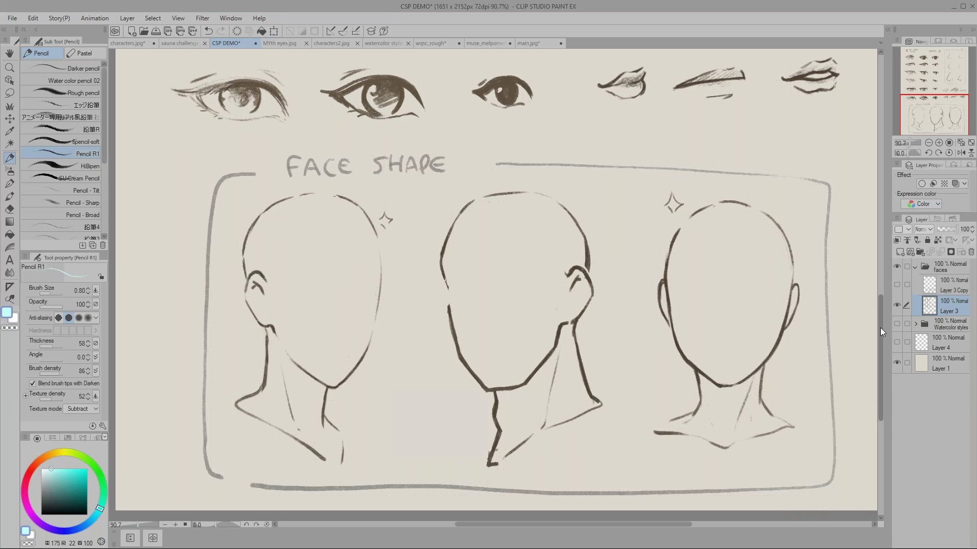
mouse_move(880, 328)
mouse_down()
mouse_move(879, 171)
mouse_move(884, 191)
mouse_up()
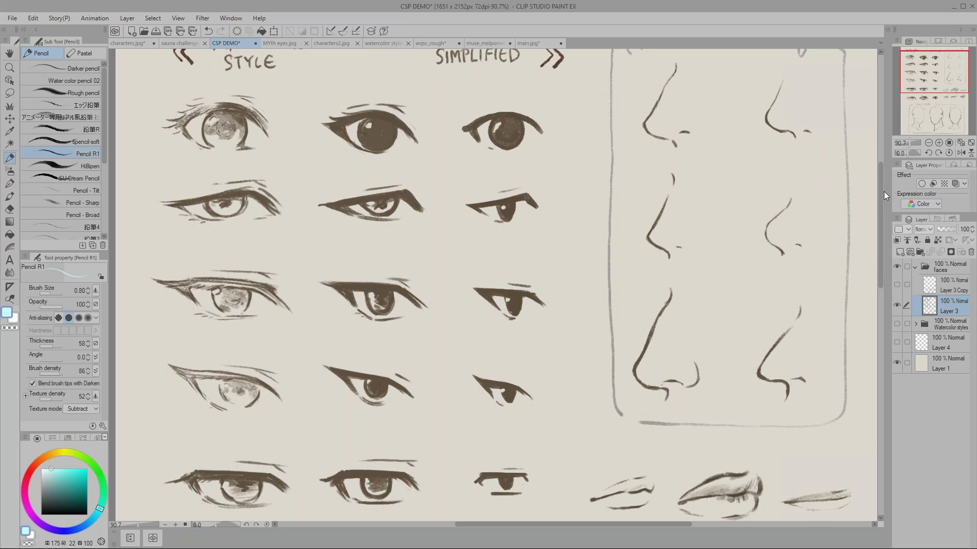
- Show the Layer 3 Copy layer so the three face shapes carry facial features
drag(881, 201, 867, 331)
click(896, 285)
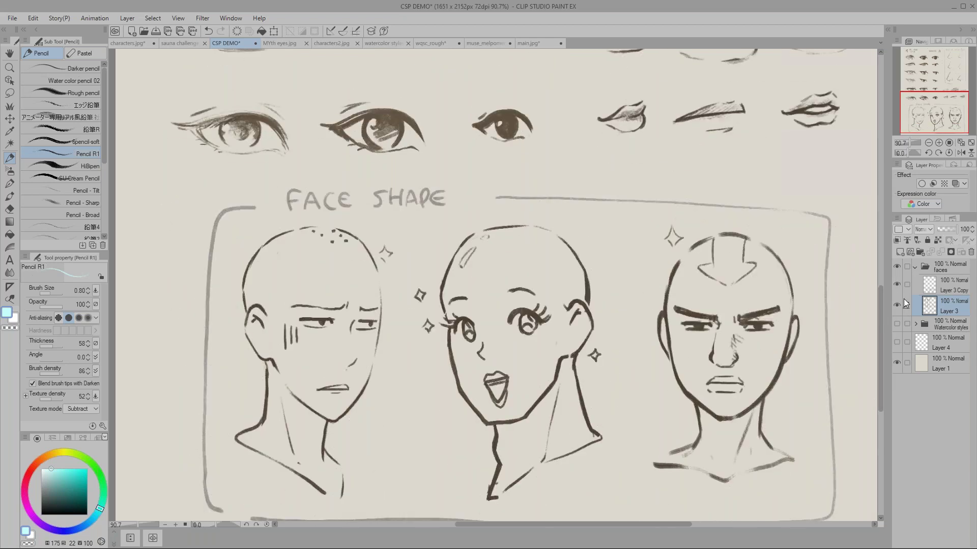
drag(880, 380, 886, 397)
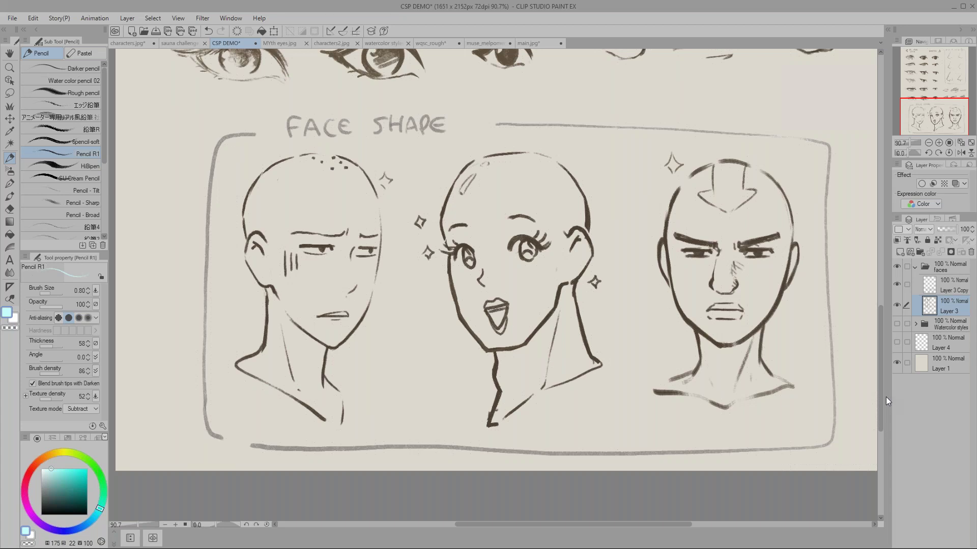
- Erase the arrow marking on the third head's forehead on Layer 3 Copy using the Hard eraser at size 20
key(e)
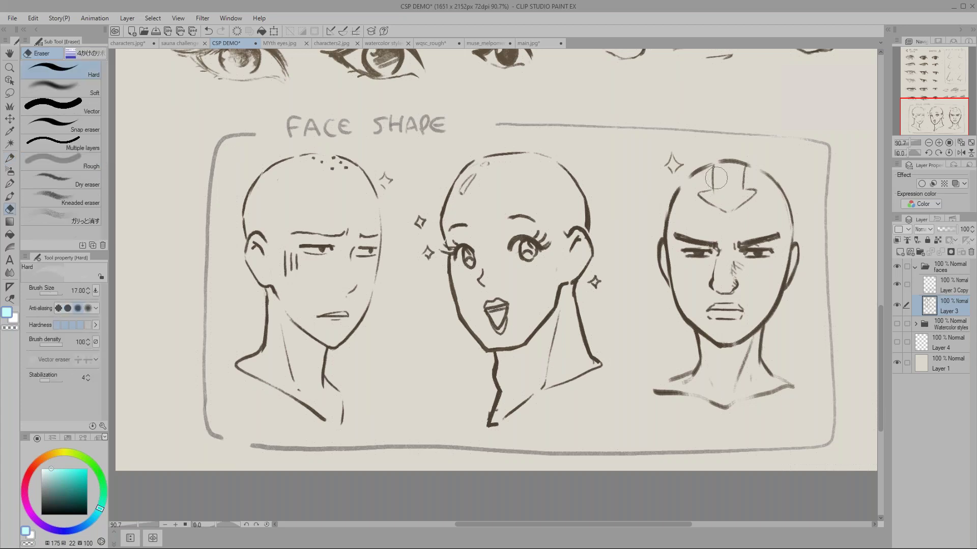
click(946, 290)
key(bracketright)
mouse_move(704, 168)
mouse_down()
mouse_move(733, 206)
mouse_move(754, 195)
mouse_move(728, 175)
mouse_up()
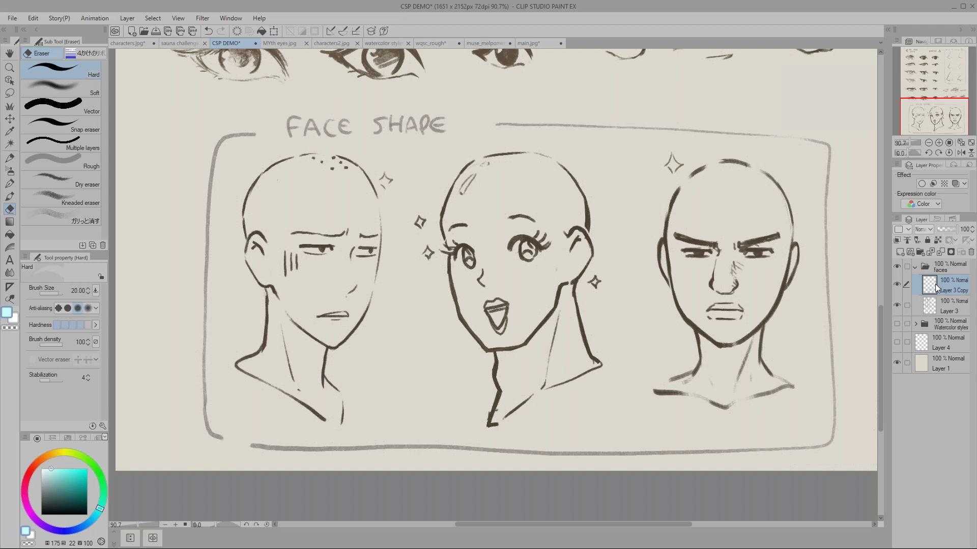
- Draw a small black arrow pointing at the third head with Pencil R1 at brush size 3
mouse_move(878, 316)
mouse_down()
mouse_move(871, 166)
mouse_move(881, 155)
mouse_up()
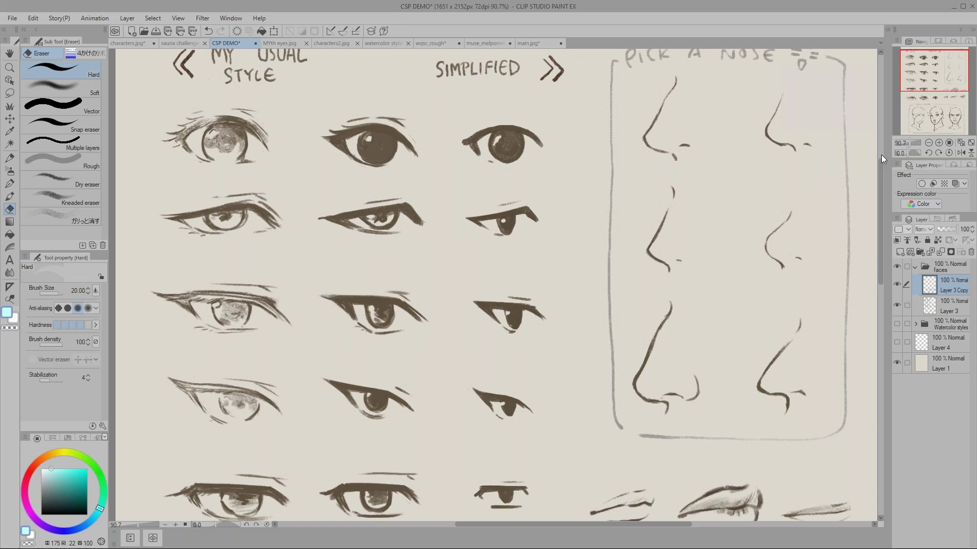
drag(881, 155, 875, 421)
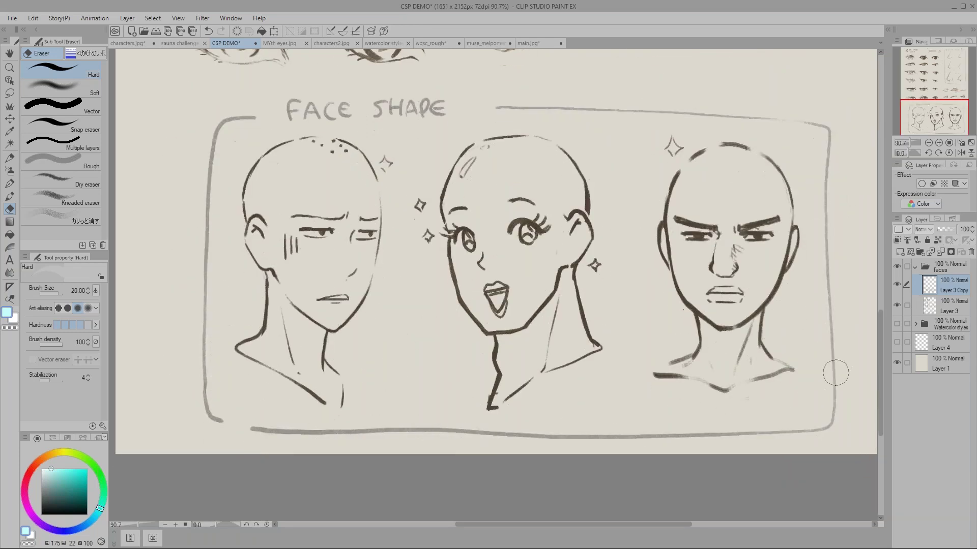
key(p)
drag(630, 147, 655, 183)
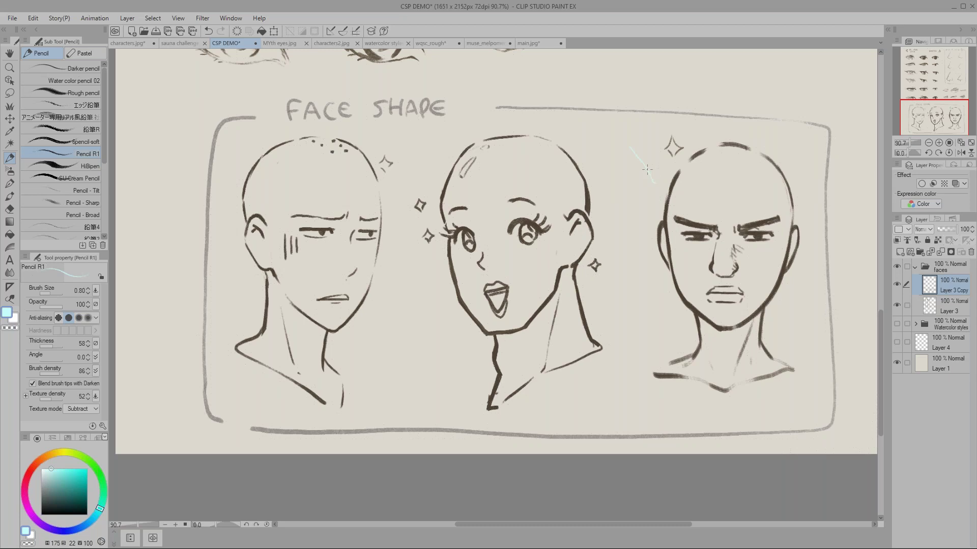
mouse_move(628, 147)
mouse_down()
mouse_move(656, 185)
mouse_move(641, 186)
mouse_up()
key(bracketright)
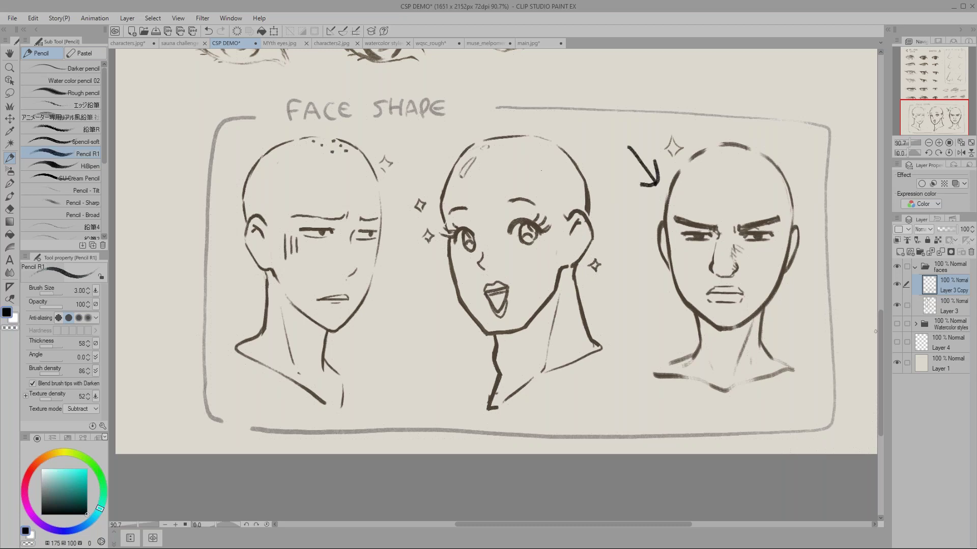
- Compare the usual-style and simplified eye studies in the upper part of the canvas
drag(880, 331, 877, 187)
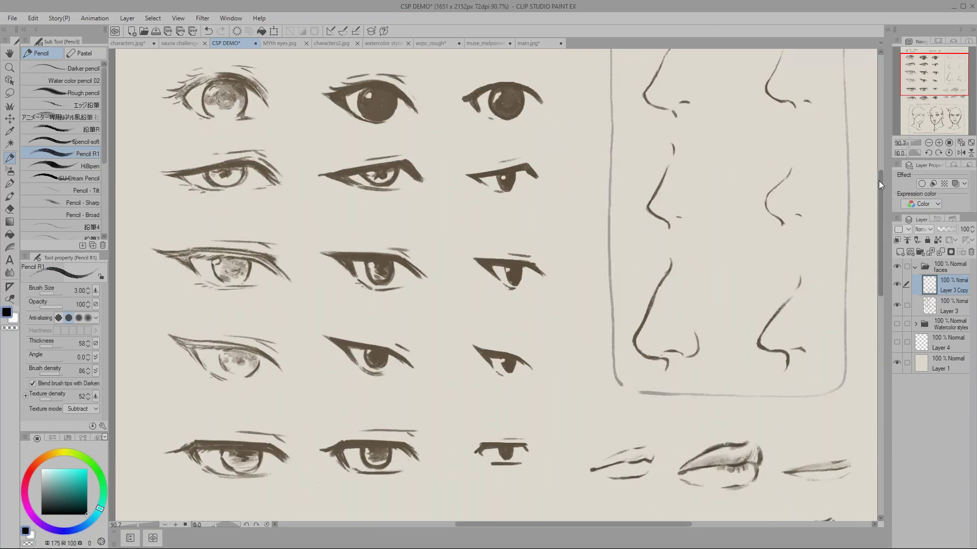
drag(880, 222, 878, 194)
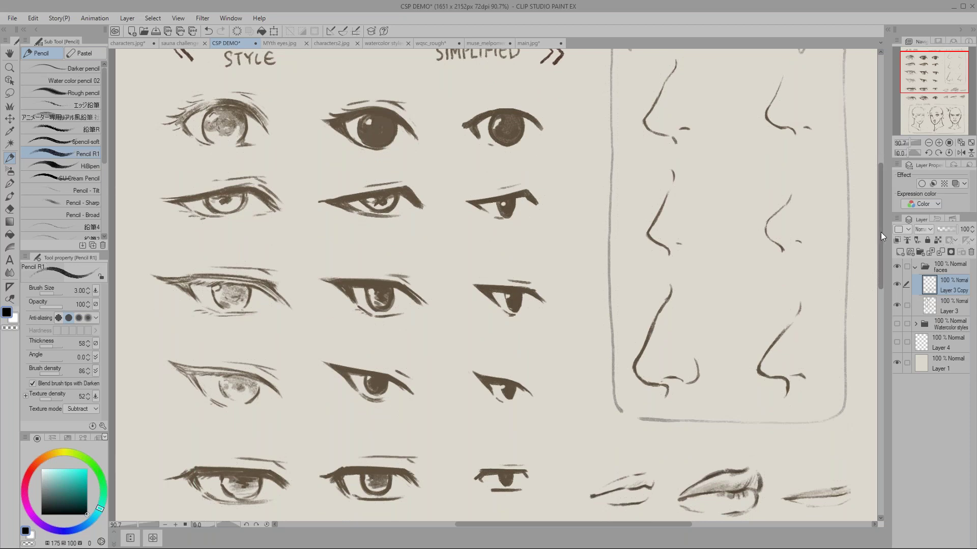
drag(879, 239, 875, 222)
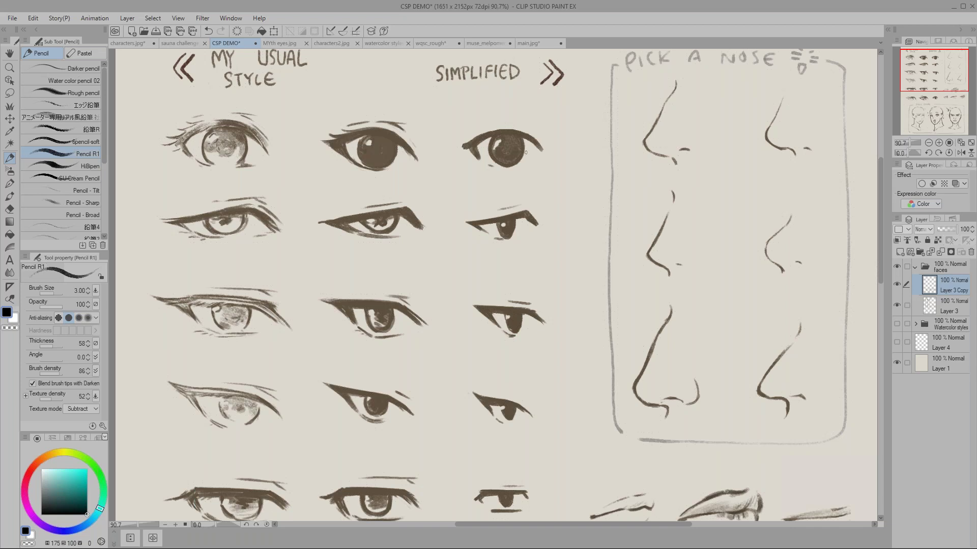
- Hide Layer 3 and draw a thick, round-cheeked face outline in the empty upper area on Layer 3 Copy
key(bracketright)
key(bracketright)
key(bracketright)
key(bracketright)
drag(525, 359, 480, 180)
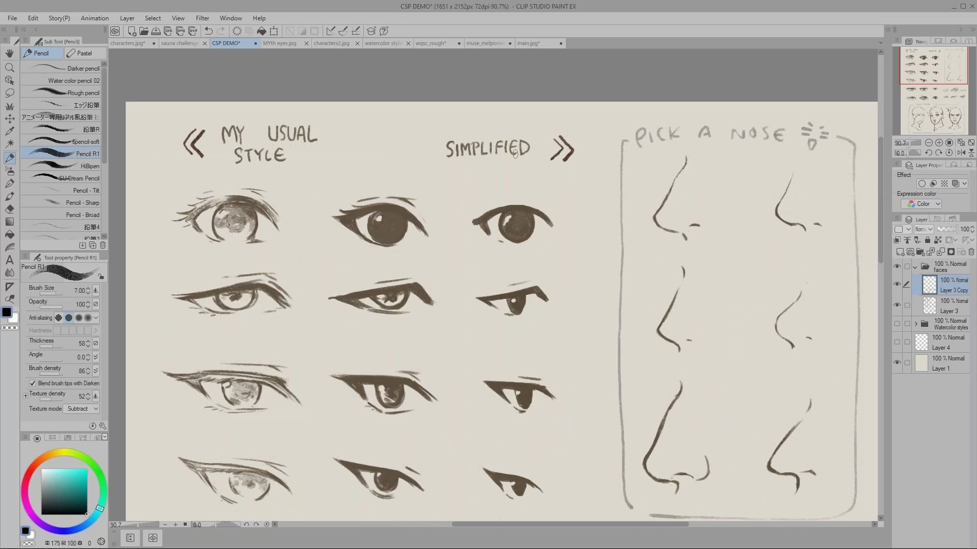
click(897, 304)
key(bracketleft)
key(bracketleft)
mouse_move(562, 173)
mouse_down()
mouse_move(497, 186)
mouse_move(493, 211)
mouse_move(509, 257)
mouse_move(604, 213)
mouse_move(599, 249)
mouse_move(551, 260)
mouse_up()
- Draw two simplified eyes and a tiny mouth inside the face outline with brush size 2.5
key(bracketleft)
key(bracketleft)
key(bracketleft)
mouse_move(504, 206)
mouse_down()
mouse_move(523, 213)
mouse_move(515, 218)
mouse_move(579, 204)
mouse_move(566, 220)
mouse_move(580, 205)
mouse_up()
mouse_move(565, 209)
mouse_down()
mouse_move(566, 219)
mouse_move(515, 218)
mouse_move(538, 245)
mouse_up()
- Sketch the hair around the face, adding a small looped ponytail on its right side
drag(606, 167, 615, 209)
mouse_move(547, 143)
mouse_down()
mouse_move(603, 153)
mouse_move(487, 196)
mouse_up()
drag(609, 168, 652, 190)
drag(617, 168, 647, 206)
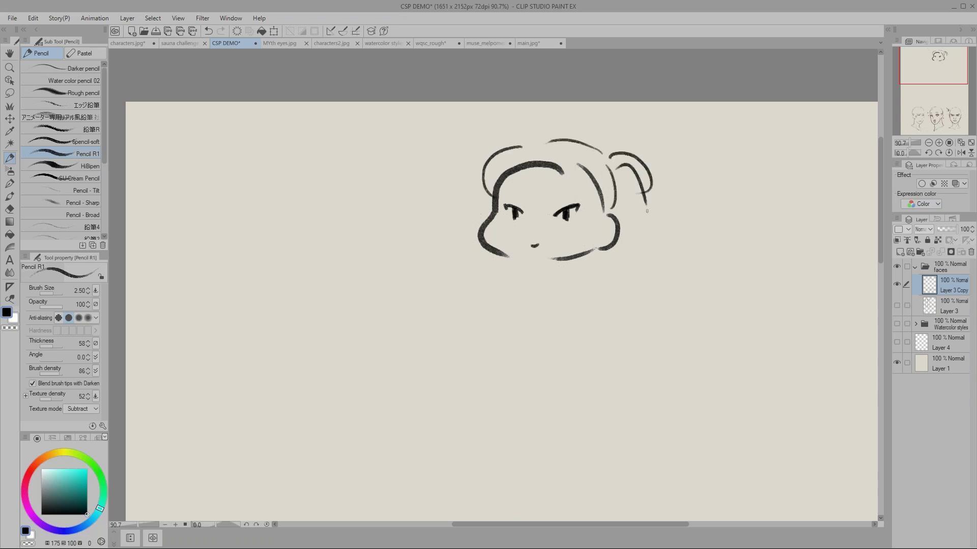
drag(619, 175, 638, 208)
- Outline the temple, round cheeks and chin of a second face to the left of the existing one
drag(337, 171, 323, 209)
drag(320, 217, 333, 257)
drag(372, 262, 420, 255)
drag(441, 216, 432, 248)
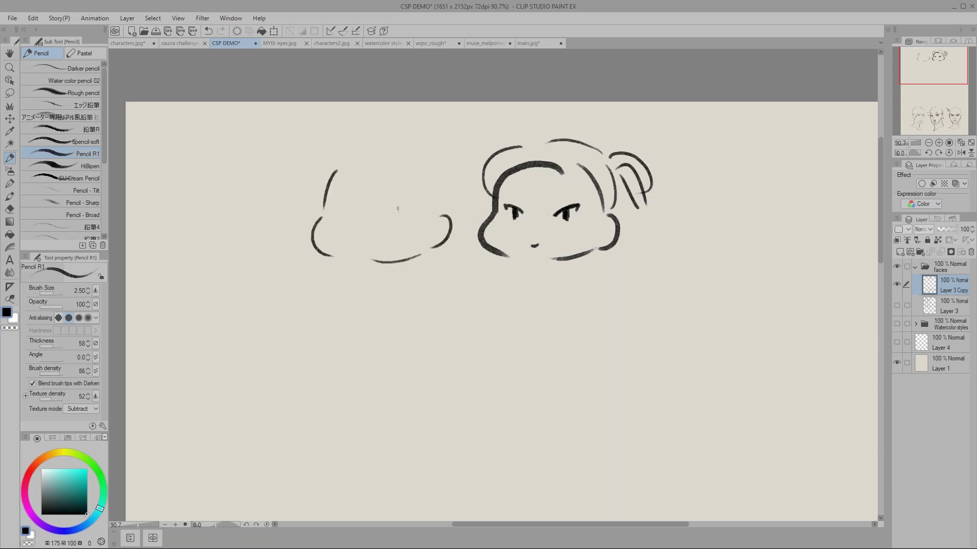
- Draw two thick blocky eyes and short flat eyebrows inside the left face with a larger brush
key(bracketright)
key(bracketright)
drag(387, 209, 407, 210)
mouse_move(396, 210)
mouse_down()
mouse_move(399, 227)
mouse_move(405, 210)
mouse_up()
mouse_move(333, 208)
mouse_down()
mouse_move(347, 209)
mouse_move(339, 226)
mouse_move(348, 210)
mouse_up()
mouse_move(339, 211)
mouse_down()
mouse_move(339, 228)
mouse_move(367, 248)
mouse_up()
drag(387, 192, 405, 192)
drag(335, 189, 346, 189)
- Add a short flat mouth to the left face and thicken its upper eyelids and right iris
key(e)
click(356, 247)
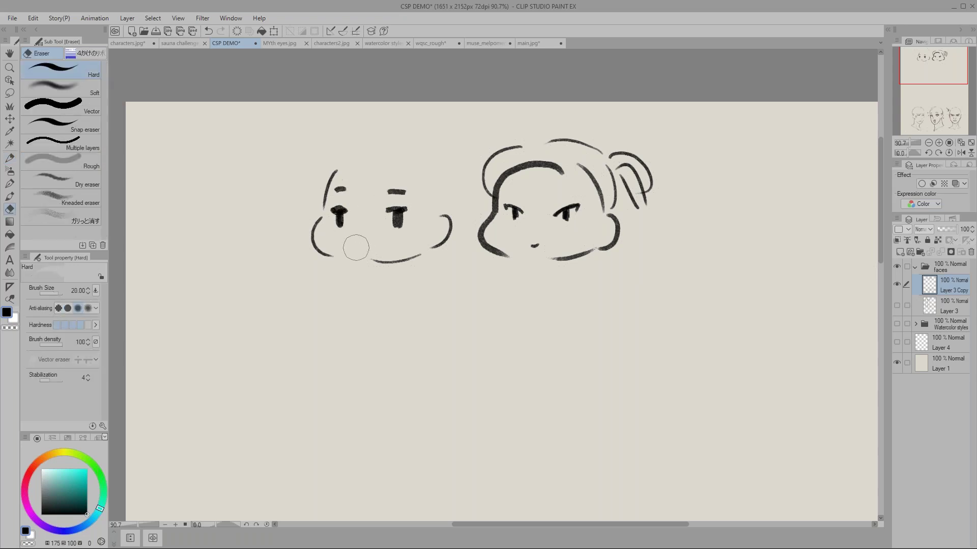
key(p)
drag(356, 251, 366, 252)
drag(326, 208, 408, 208)
drag(396, 210, 395, 230)
- Draw the rounded top and right side of the left head with a smaller brush
key(bracketleft)
drag(449, 186, 449, 203)
mouse_move(349, 161)
mouse_down()
mouse_move(414, 157)
mouse_move(389, 152)
mouse_up()
drag(452, 219, 362, 151)
- Erase the hair and ponytail of the right face and replace them with a plain rounded head outline
key(e)
mouse_move(483, 164)
mouse_down()
mouse_move(529, 146)
mouse_move(588, 192)
mouse_move(514, 166)
mouse_move(535, 141)
mouse_up()
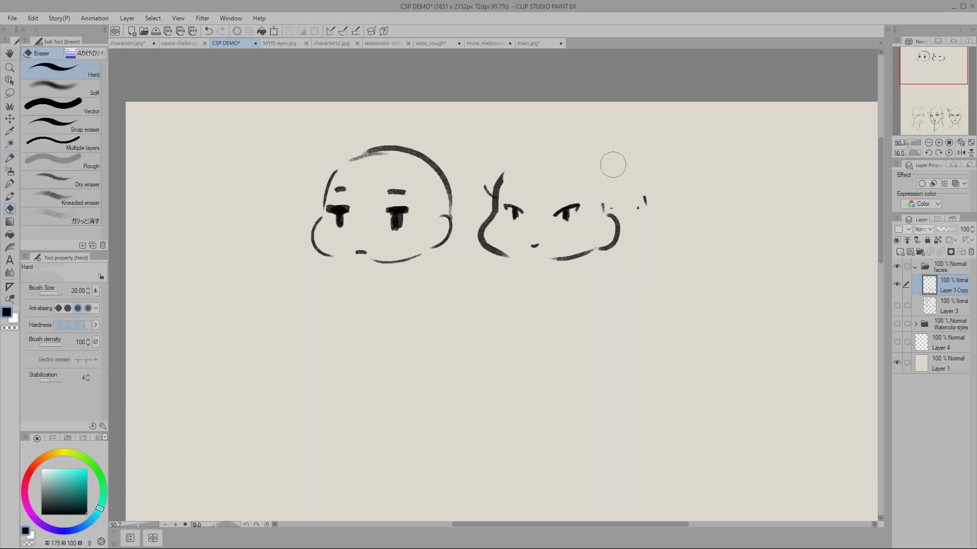
key(p)
drag(493, 189, 608, 210)
- Add angled eyebrows and reinforce the eyelid of the right face with brush size 4
key(bracketleft)
mouse_move(505, 193)
mouse_down()
mouse_move(524, 203)
mouse_move(578, 196)
mouse_up()
drag(501, 204, 519, 223)
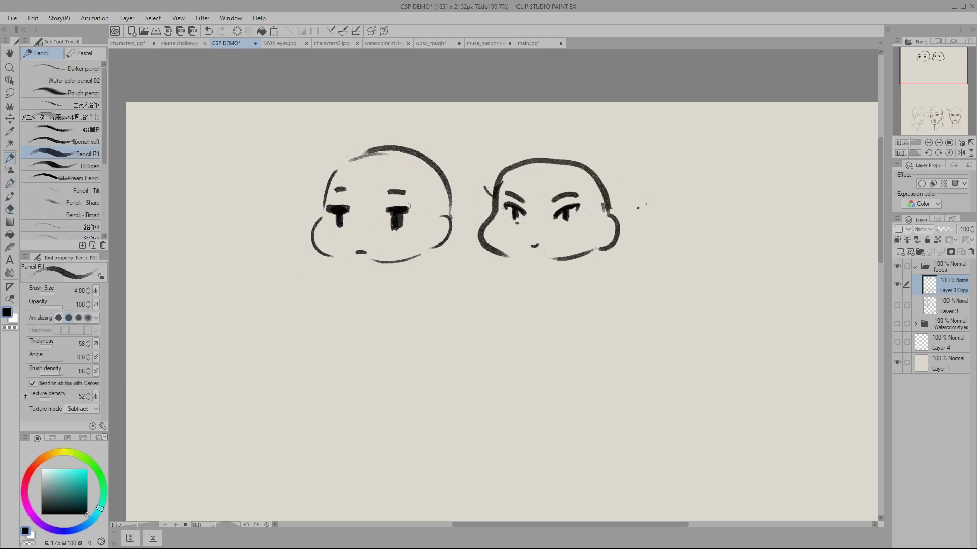
- Hide Layer 3 Copy, show Layer 3 and review its eye, nose and mouth studies
click(896, 284)
click(899, 305)
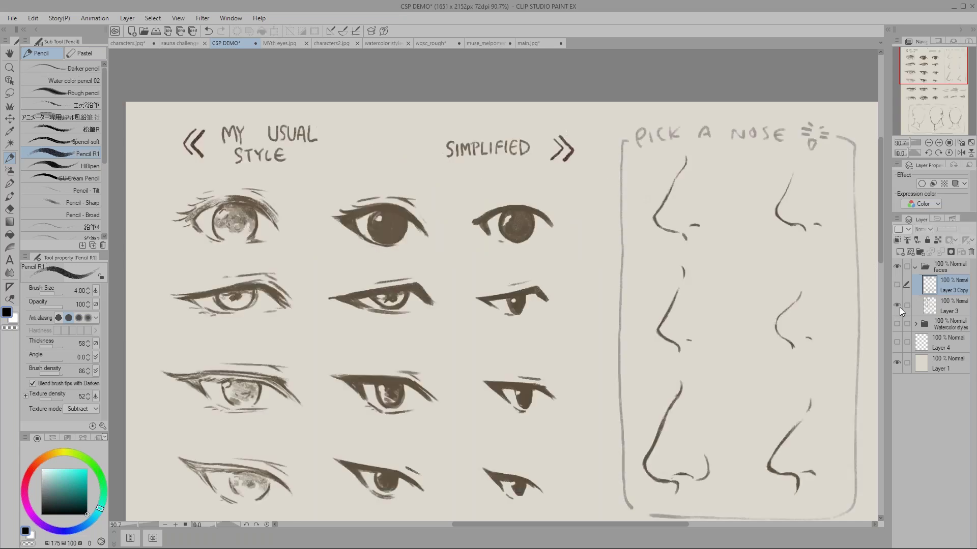
scroll(203, 356, down, 3)
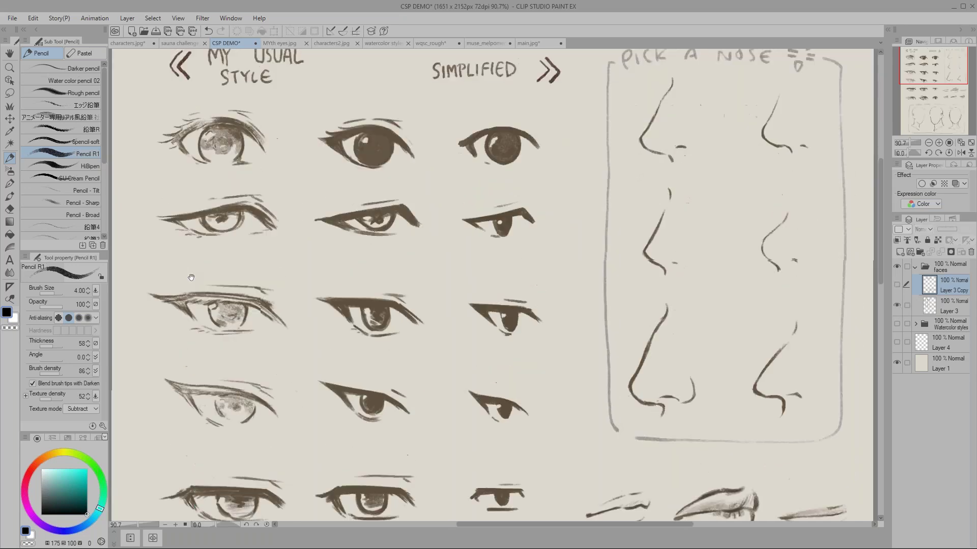
scroll(176, 376, down, 5)
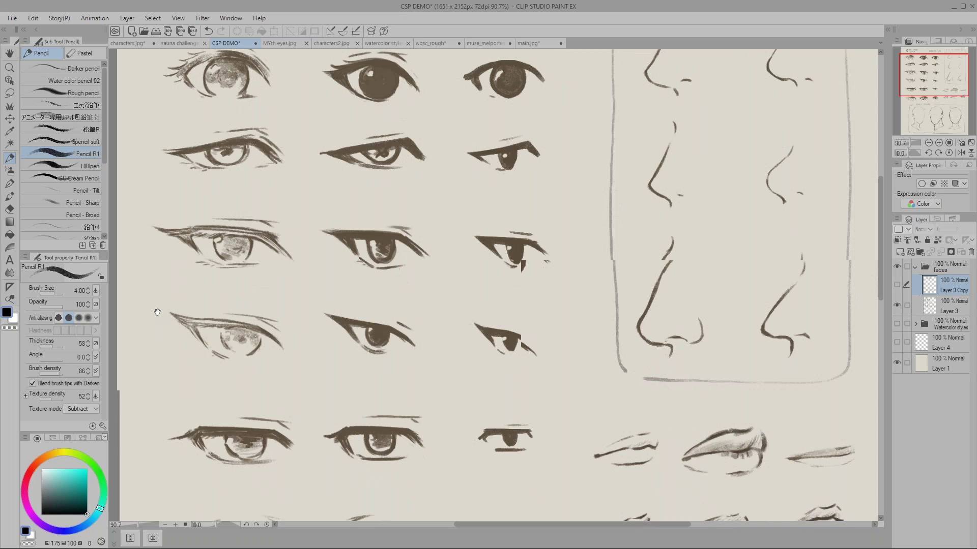
drag(180, 387, 159, 336)
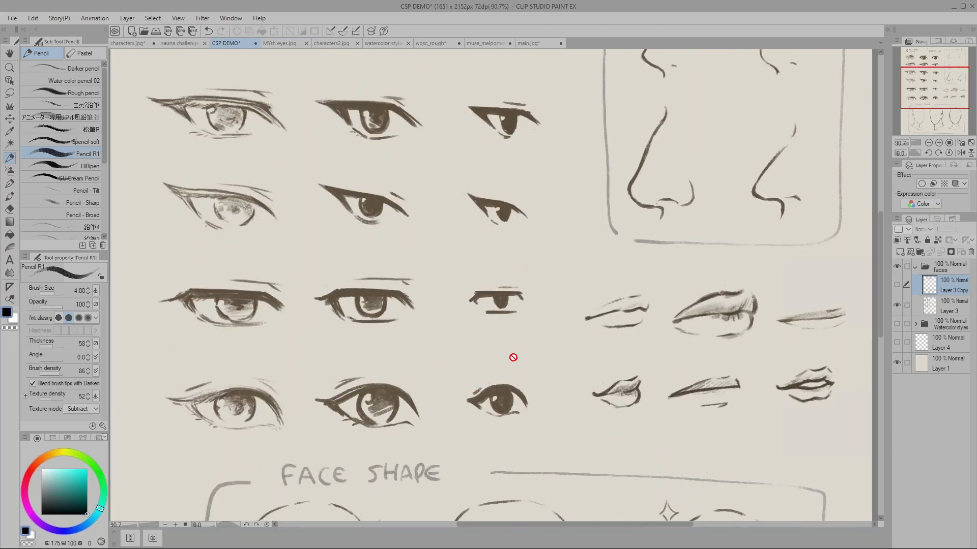
scroll(503, 300, up, 6)
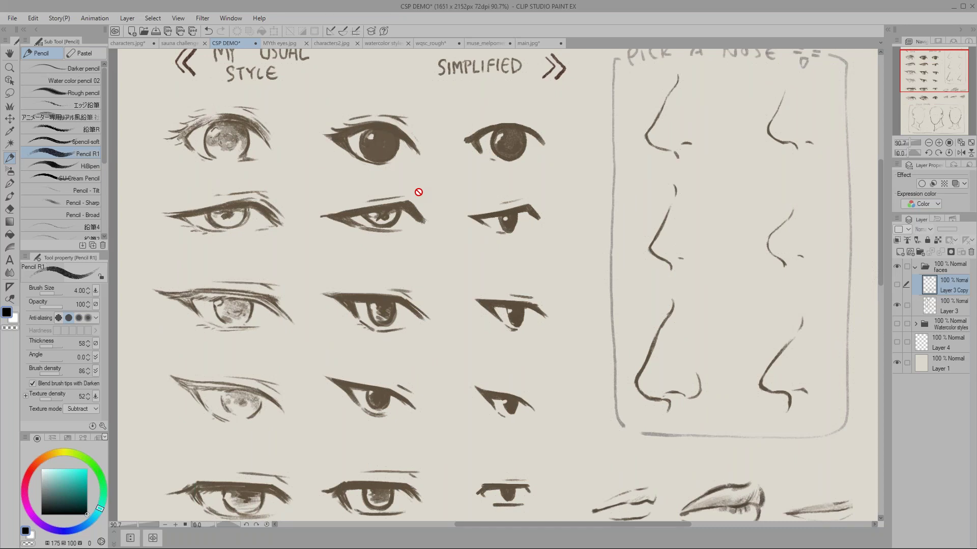
- Examine the named mythological eye drawings in MYth eyes.jpg and the portraits in characters2.jpg
click(279, 44)
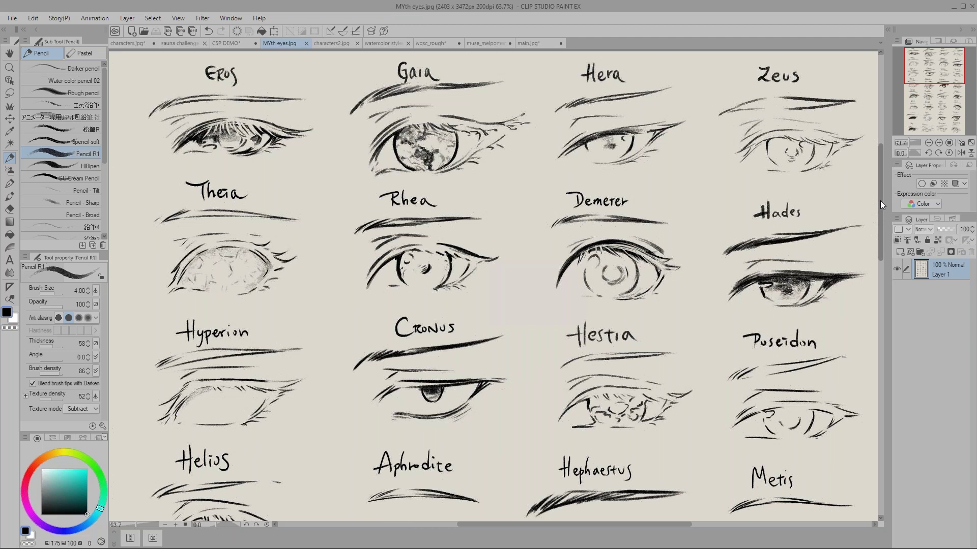
scroll(880, 203, down, 2)
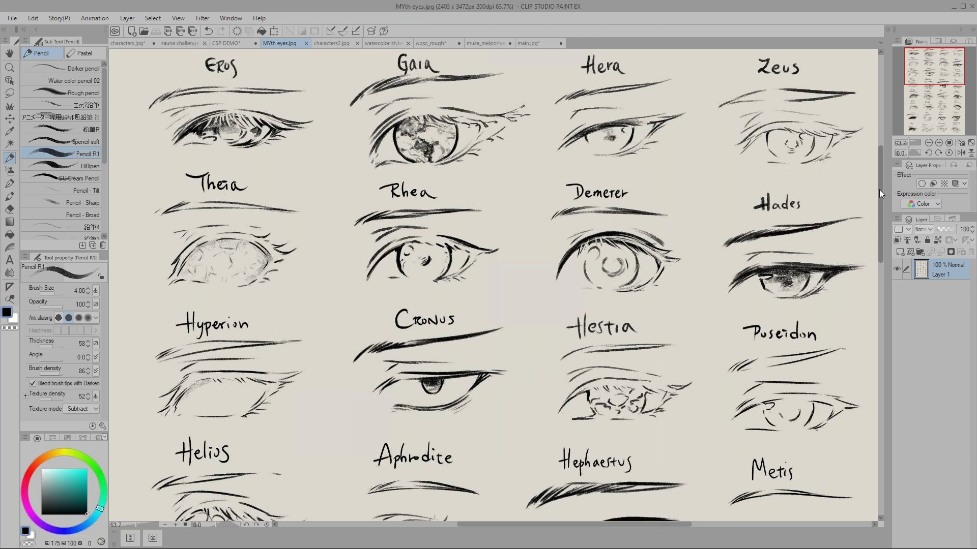
scroll(879, 190, up, 1)
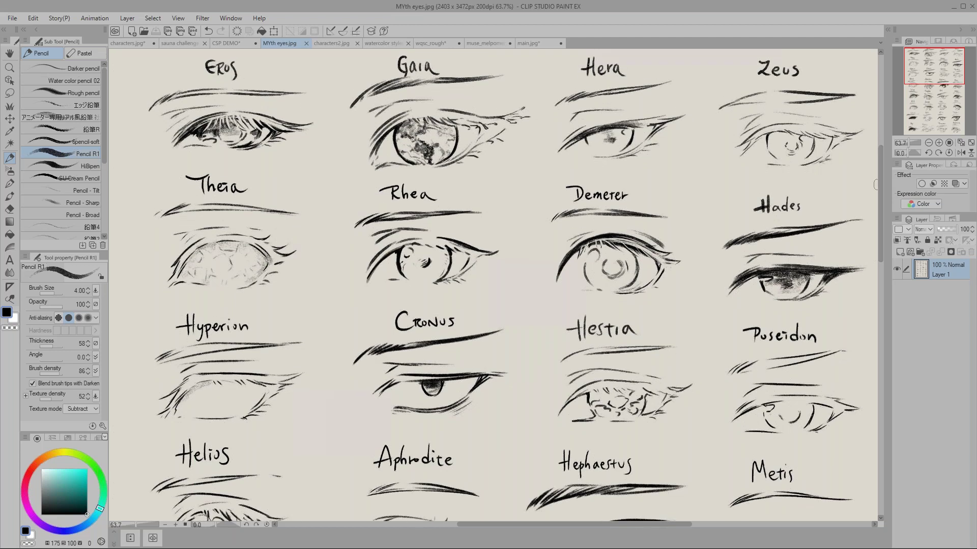
click(880, 185)
drag(881, 184, 888, 366)
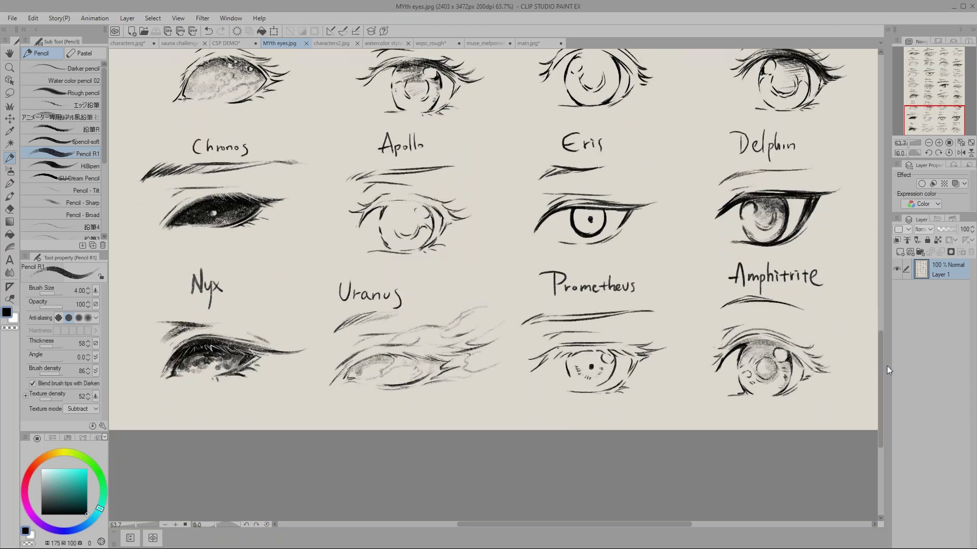
drag(880, 383, 879, 352)
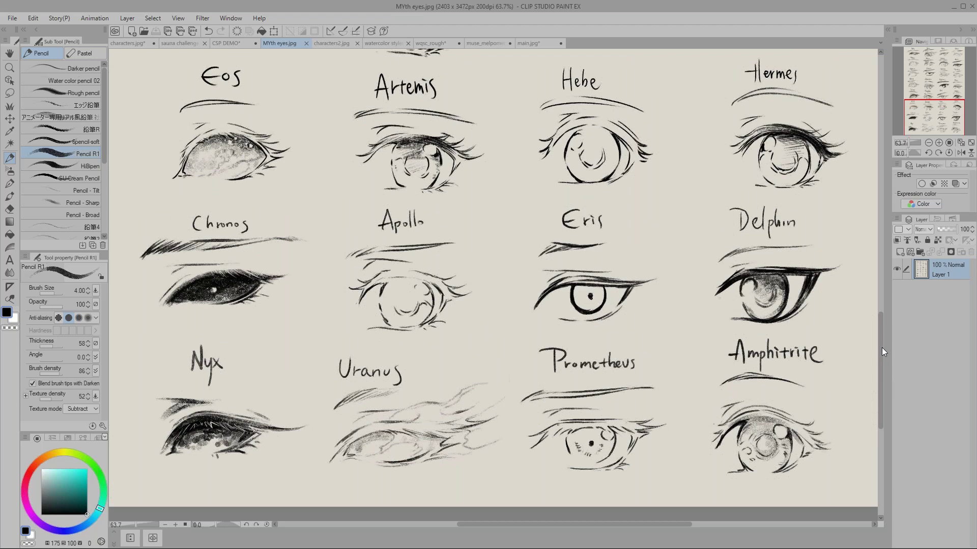
drag(880, 332, 879, 155)
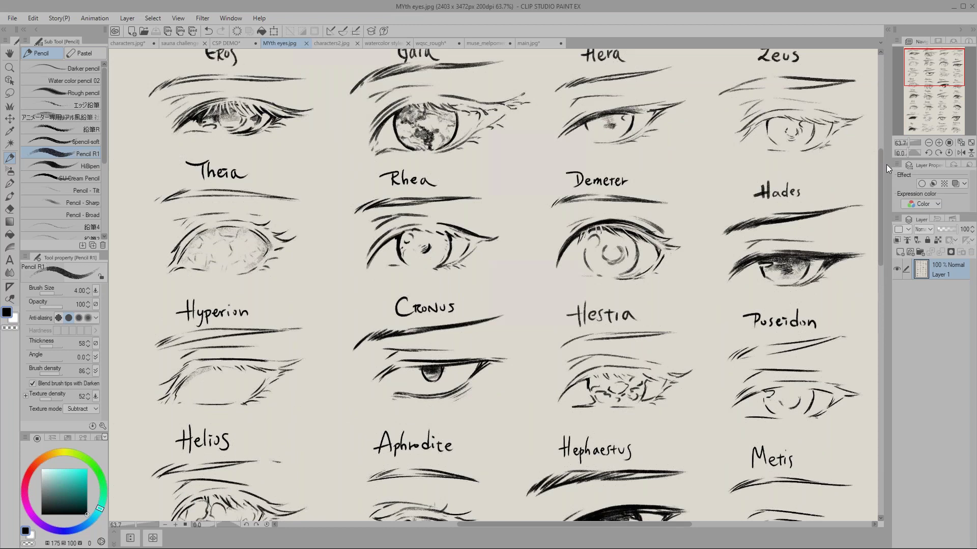
click(331, 44)
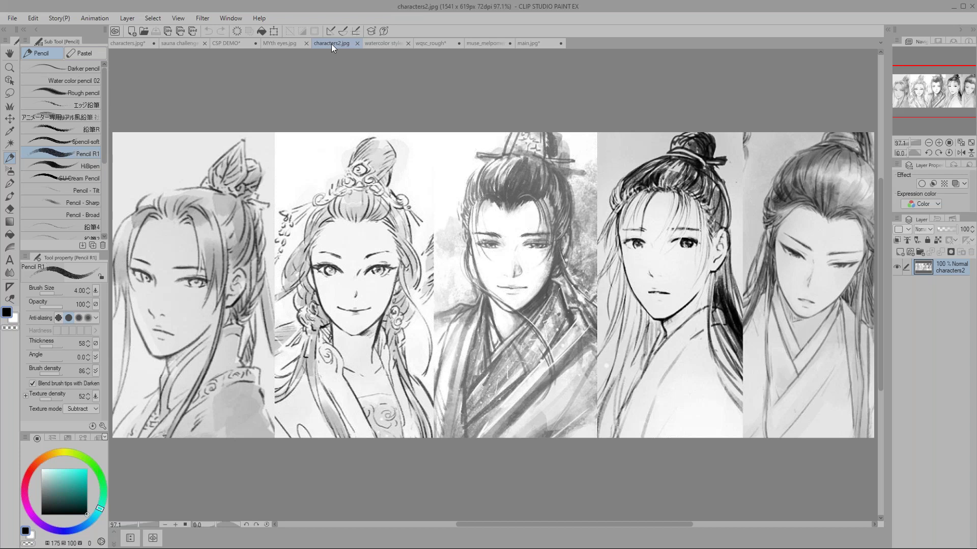
- Compare the Round Watercolor Brush, Pure Watercolor G and Dense Watercolor rabbit samples in watercolor styles.jpg
click(376, 44)
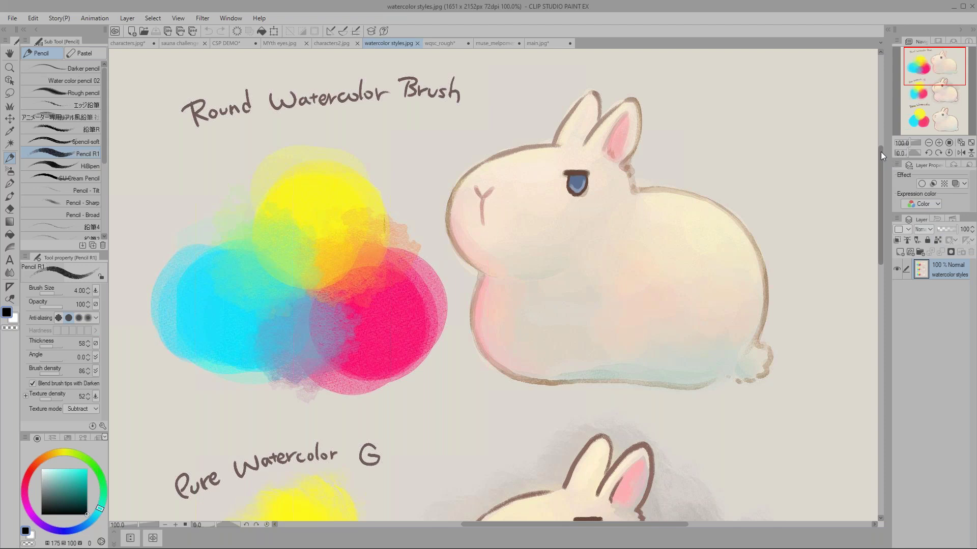
scroll(880, 155, down, 3)
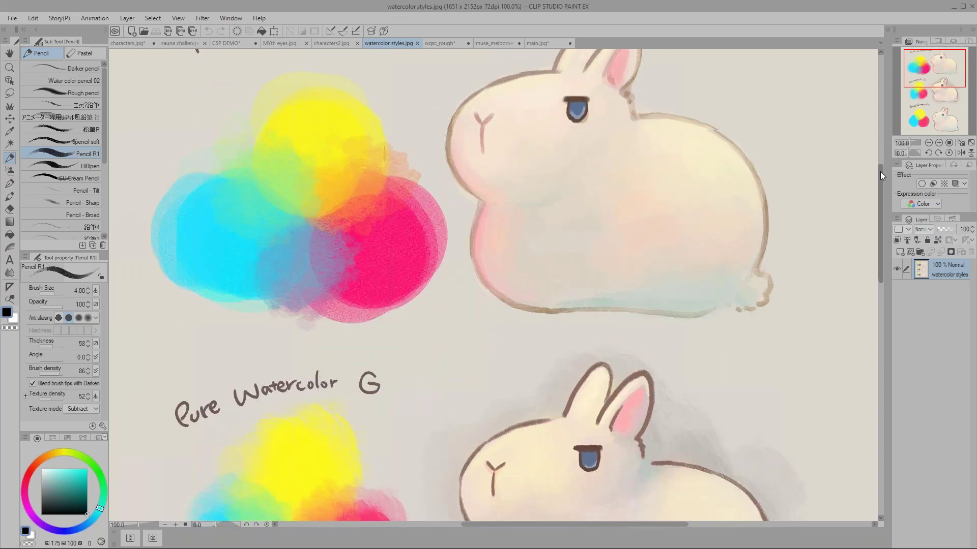
scroll(881, 162, up, 2)
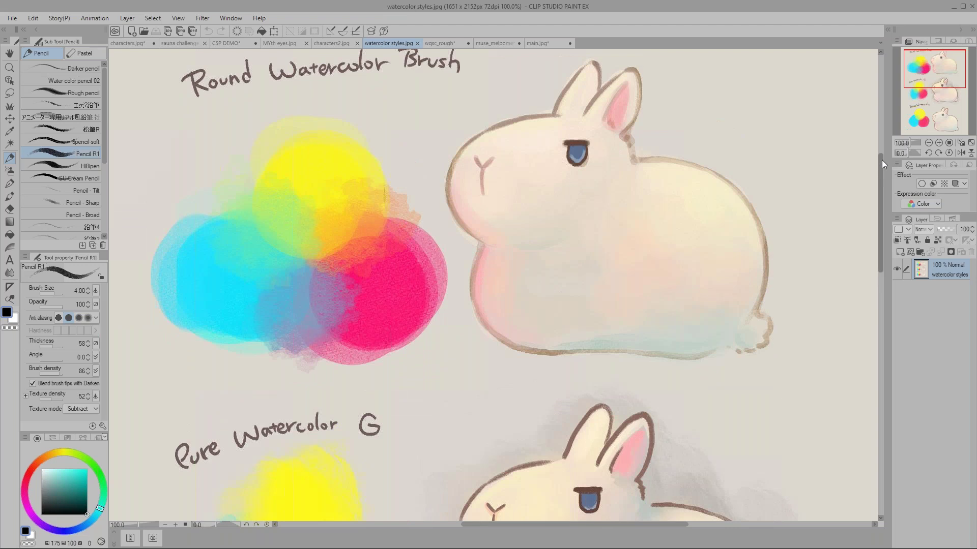
drag(881, 161, 881, 249)
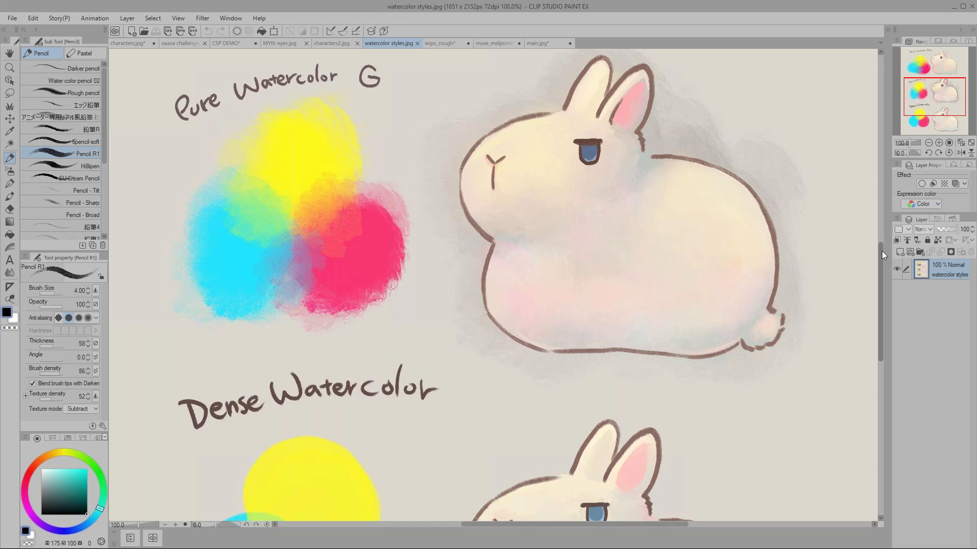
drag(881, 251, 883, 246)
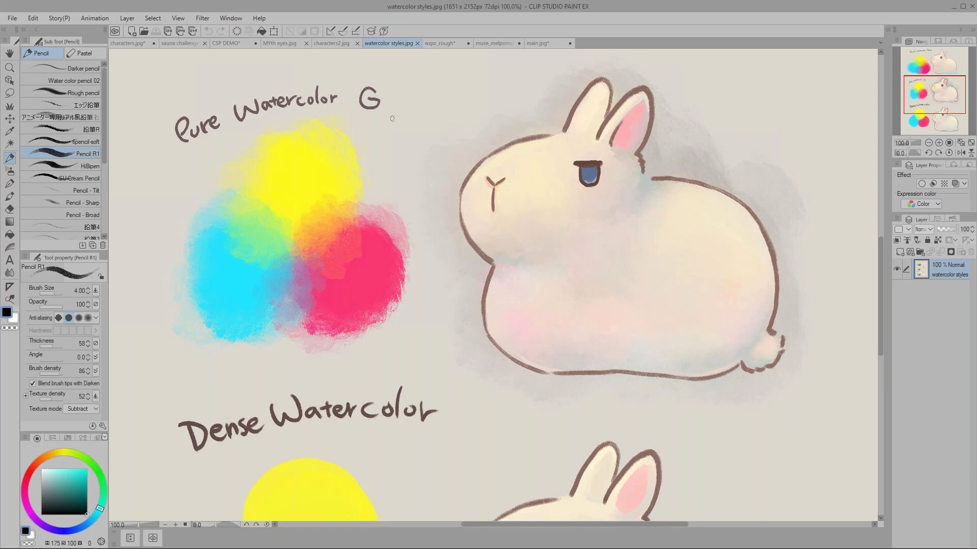
drag(876, 252, 880, 390)
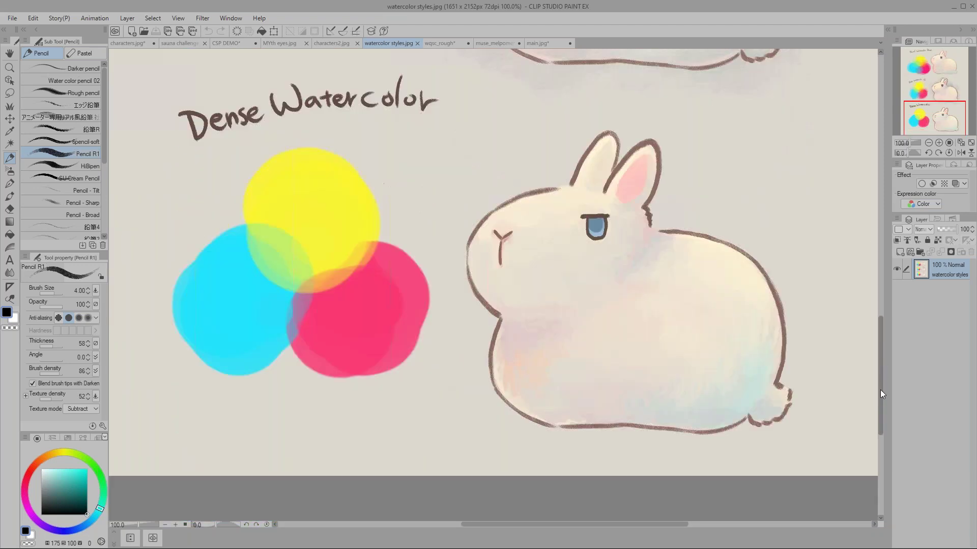
scroll(880, 390, up, 2)
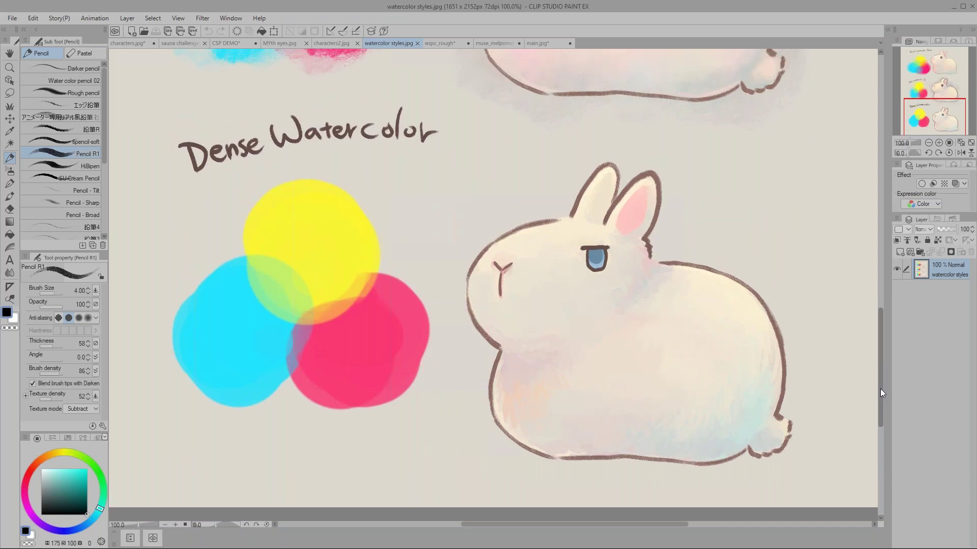
mouse_move(879, 392)
mouse_down()
mouse_move(879, 222)
mouse_move(883, 234)
mouse_up()
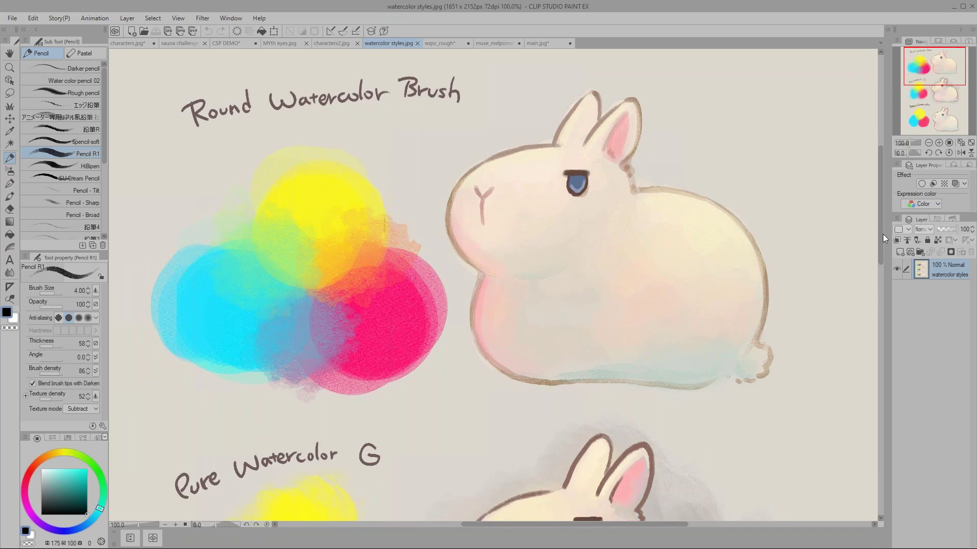
drag(883, 234, 880, 308)
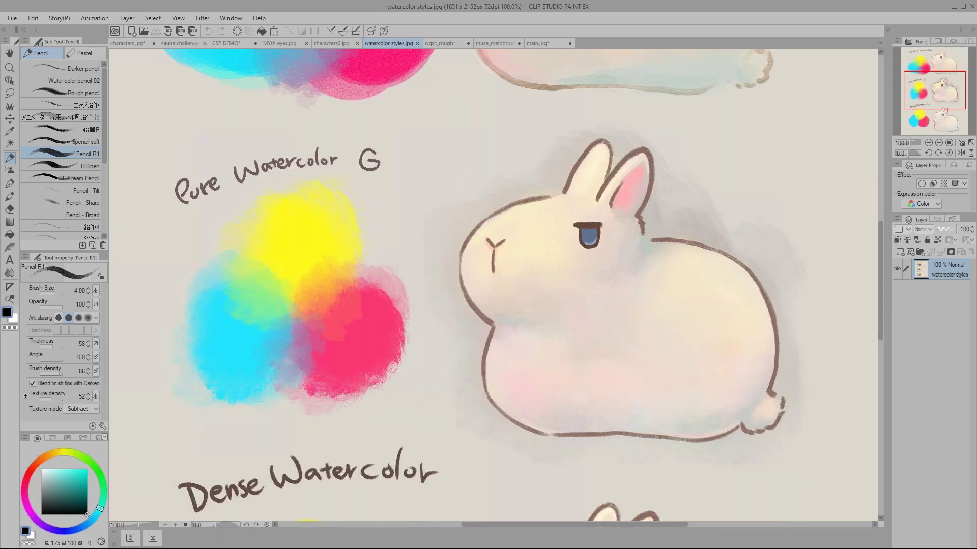
- Switch to the wqsc_rough illustration and expand its suichen layer folder, keeping the folder visible
click(437, 44)
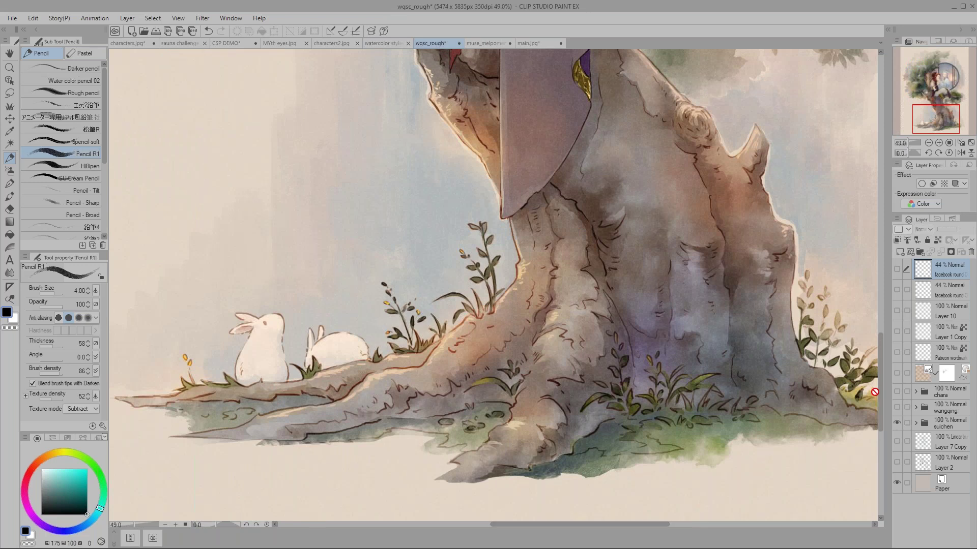
mouse_move(881, 402)
mouse_down()
mouse_move(891, 282)
mouse_move(881, 198)
mouse_move(883, 392)
mouse_up()
click(897, 423)
click(915, 422)
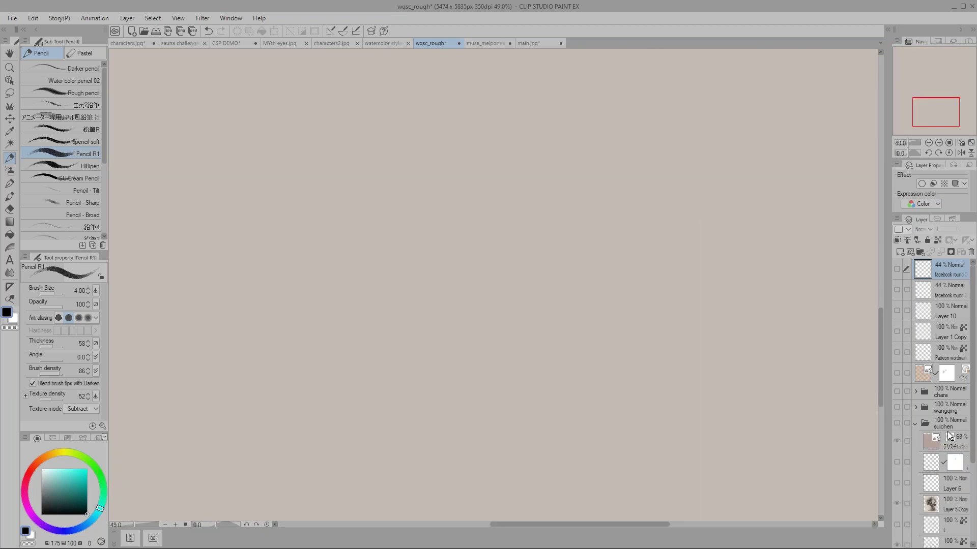
scroll(974, 454, down, 4)
click(897, 317)
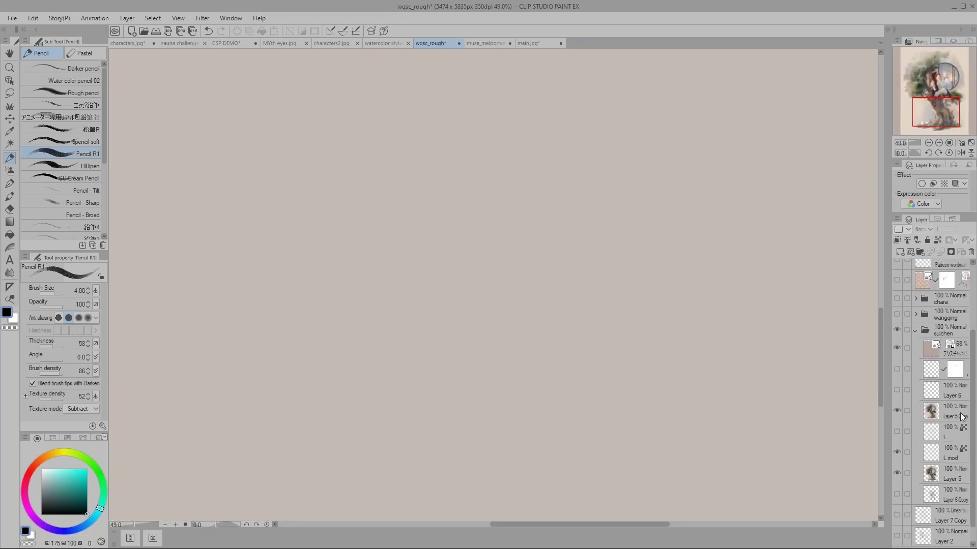
- Hide the texture, Layer 5 Copy, L mod and Layer 5 layers, and show and select the rough sketch on Layer 6 Copy
scroll(972, 456, down, 1)
click(896, 392)
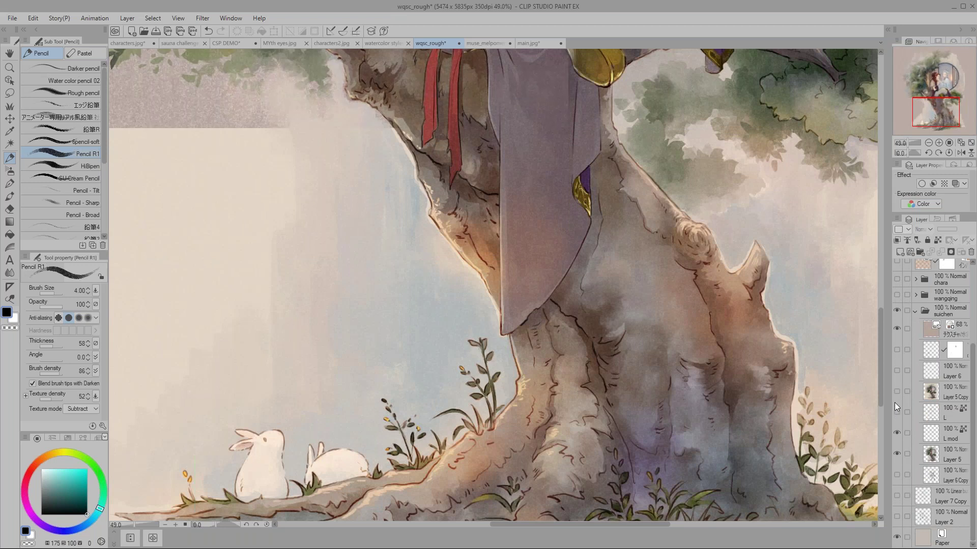
click(896, 432)
click(896, 453)
click(897, 475)
click(950, 478)
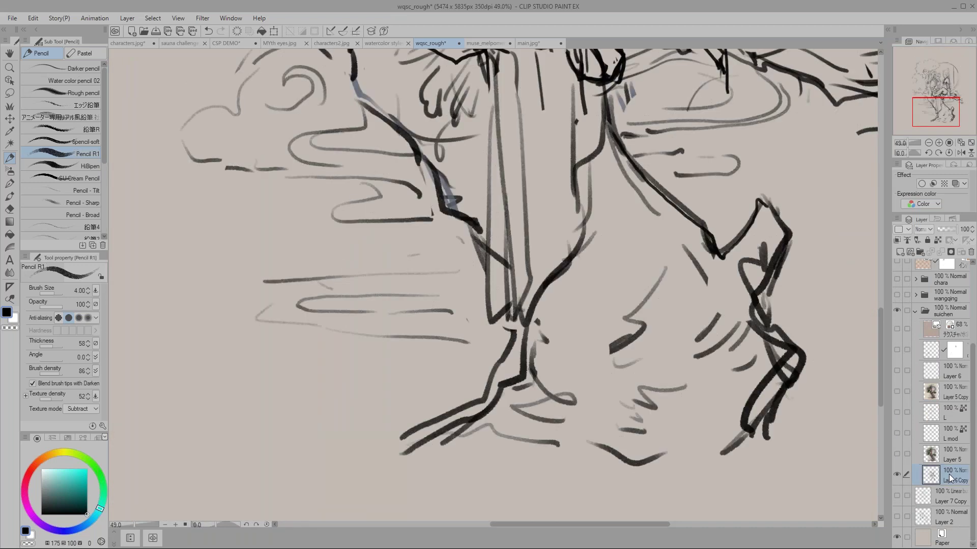
- Show line-art layer L in place of the Layer 6 Copy sketch and inspect the two figures' faces
scroll(880, 331, down, 4)
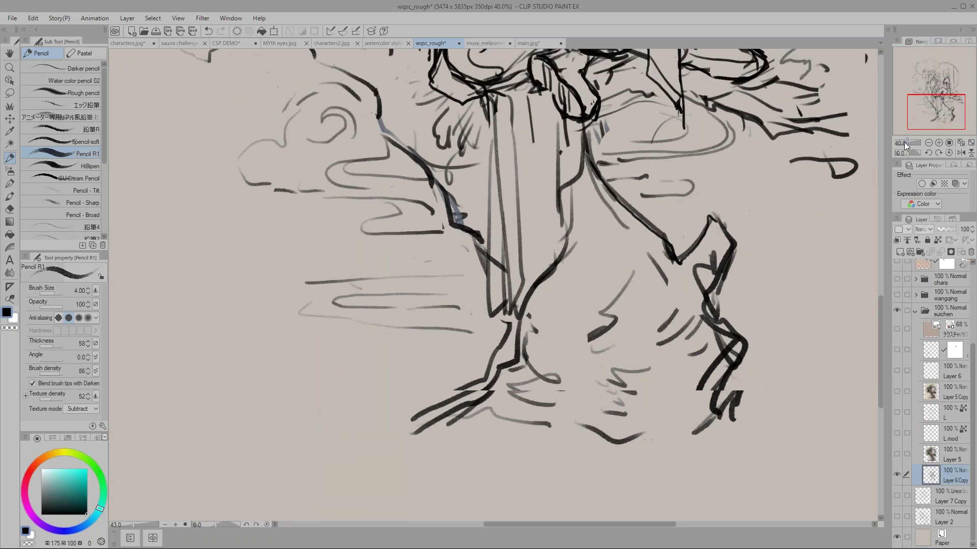
drag(880, 330, 880, 224)
drag(908, 144, 899, 148)
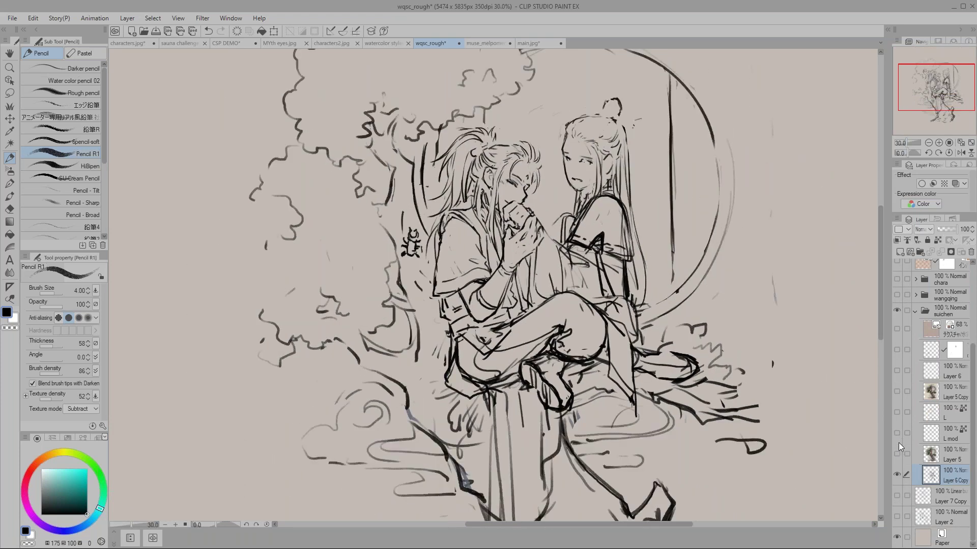
click(897, 412)
click(897, 474)
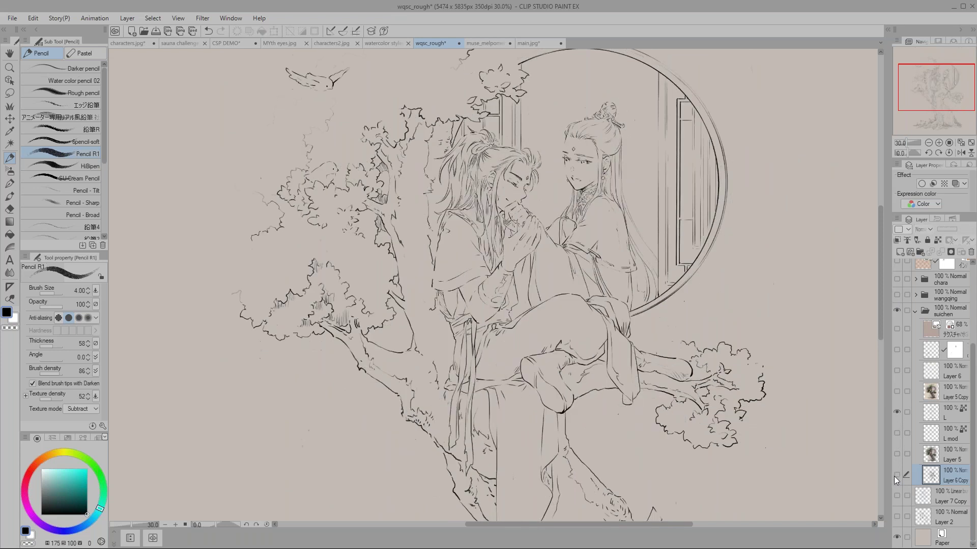
click(896, 475)
click(898, 474)
scroll(432, 209, up, 1)
scroll(431, 209, up, 10)
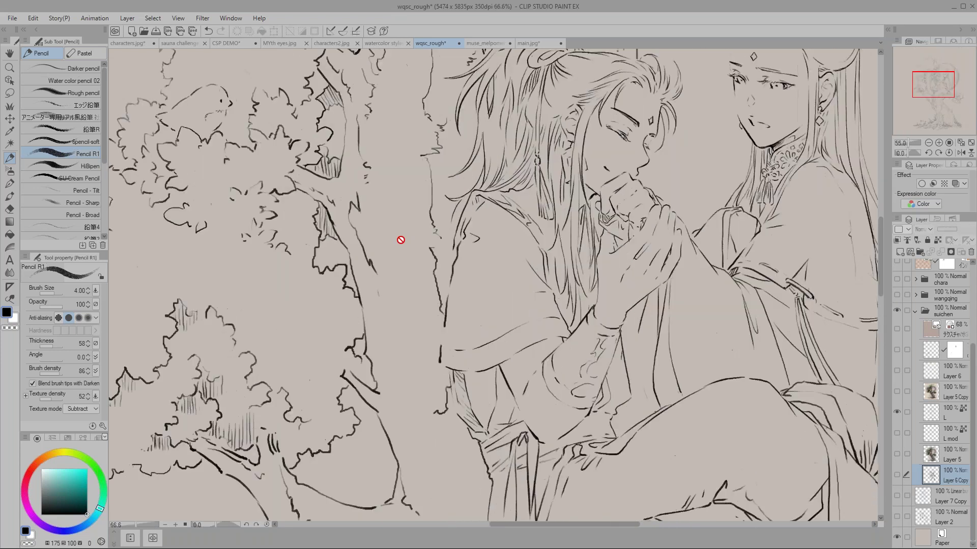
drag(200, 220, 526, 359)
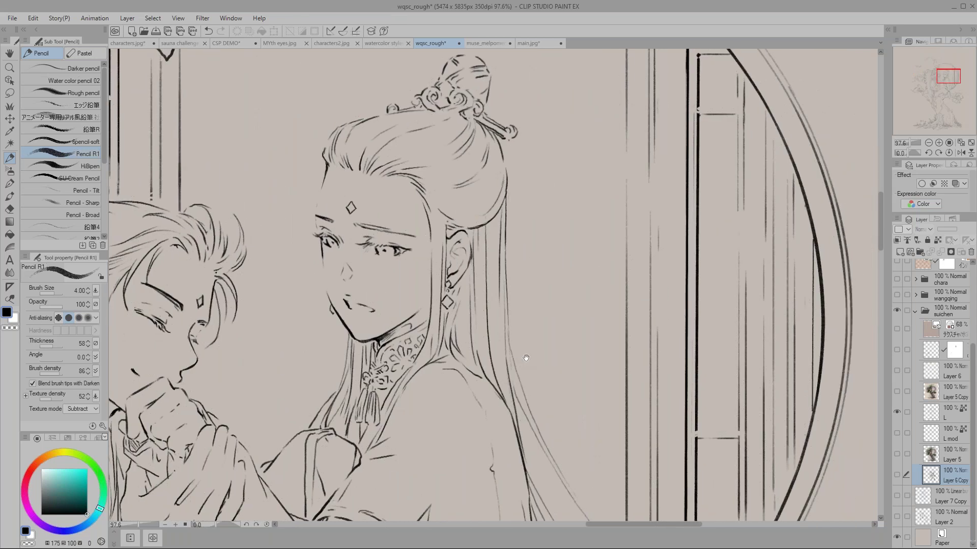
- Inspect the line art of the hands and robes, and show Layer 5's colours beneath it
scroll(535, 428, down, 10)
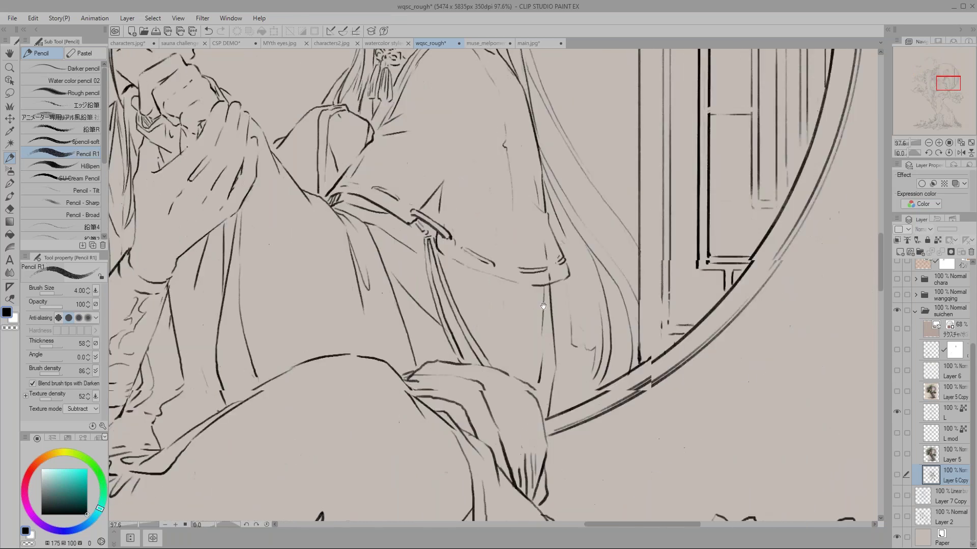
drag(538, 444, 437, 193)
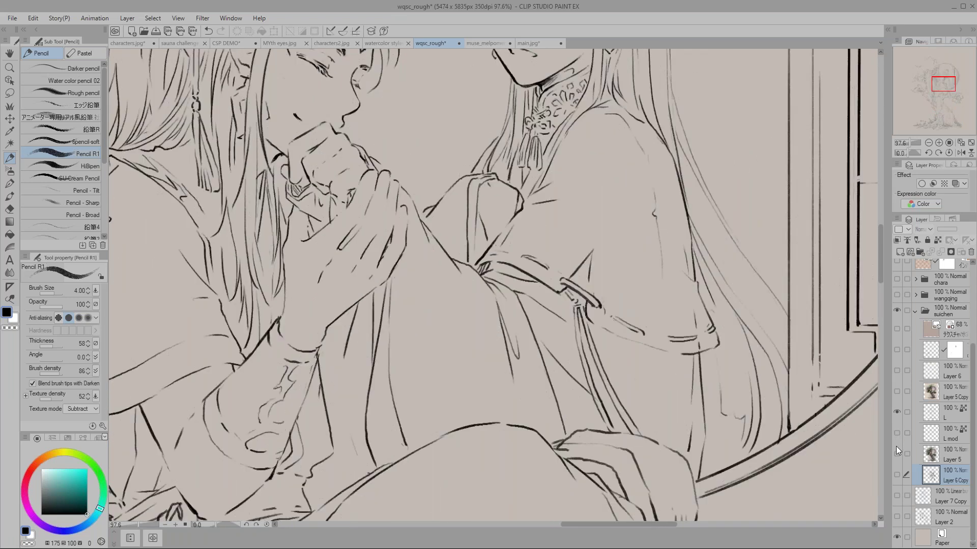
drag(597, 349, 607, 219)
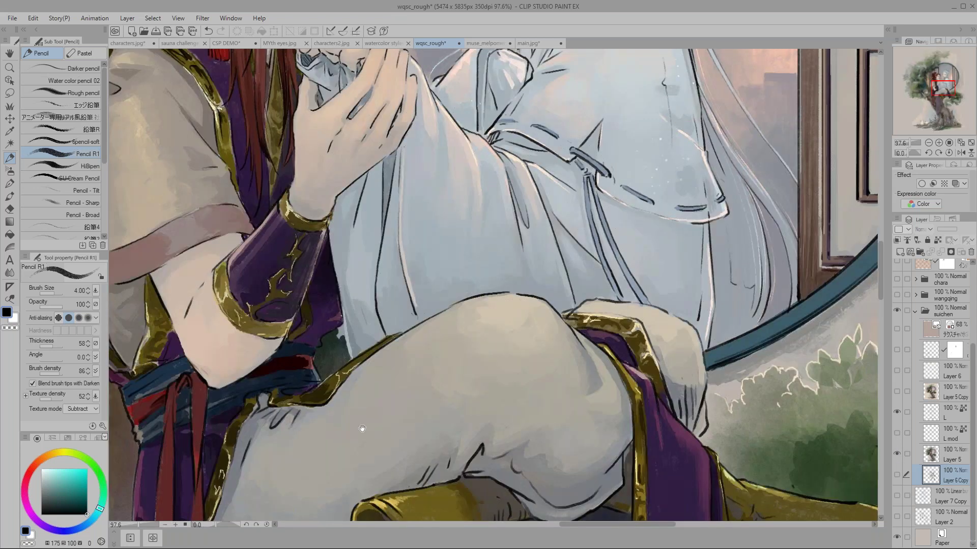
- Examine the painted scene at 50% zoom, from the rabbits and tree roots up to the birds and two figures
drag(934, 132, 930, 142)
click(928, 143)
click(928, 143)
drag(348, 408, 262, 224)
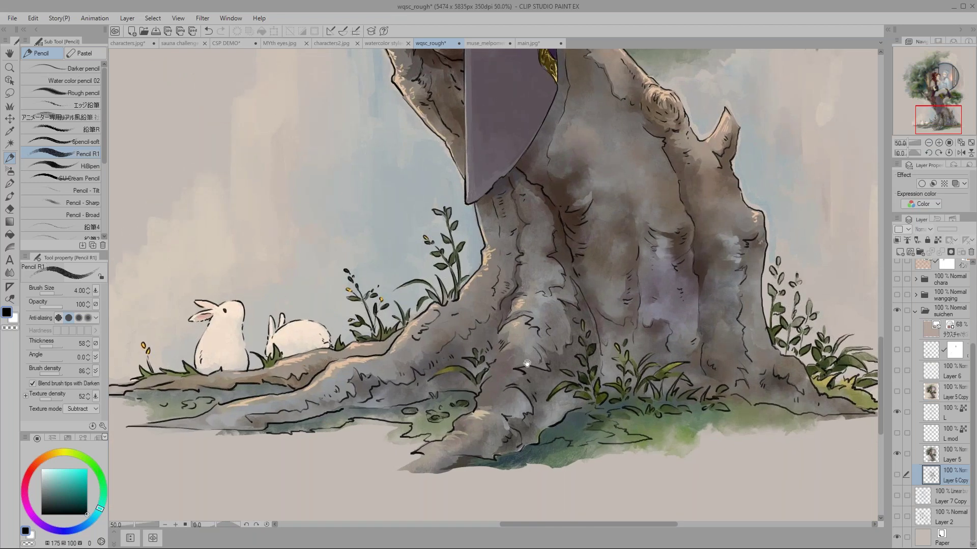
drag(474, 331, 520, 350)
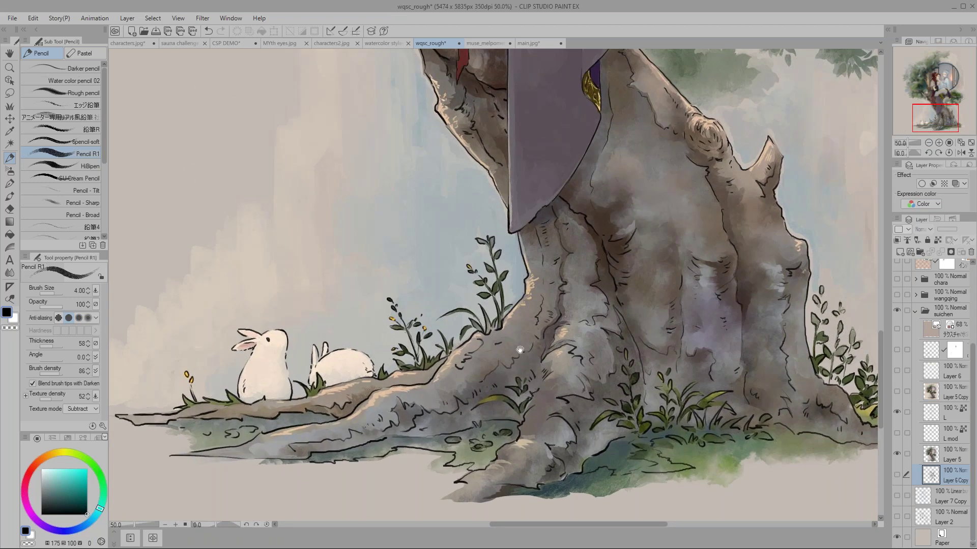
drag(360, 222, 432, 421)
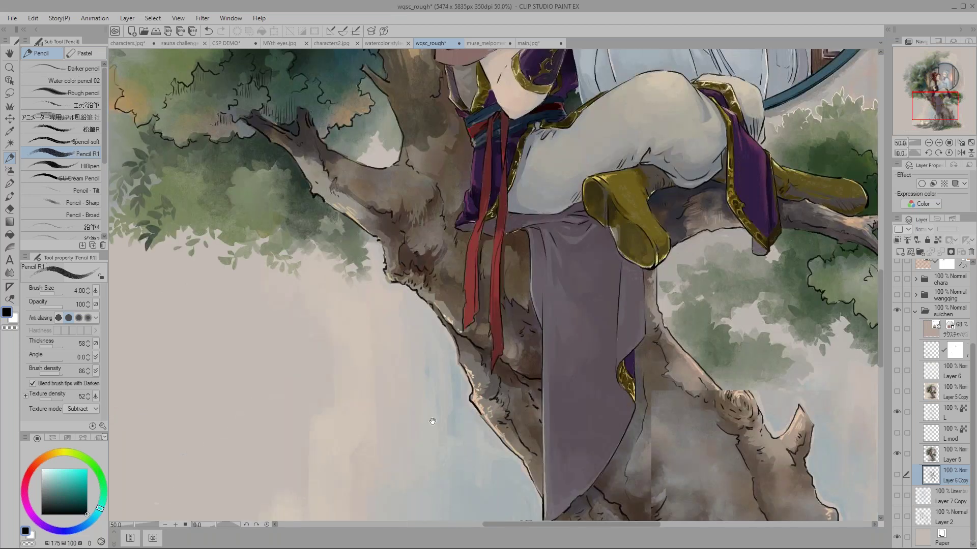
drag(345, 192, 395, 301)
drag(375, 173, 440, 399)
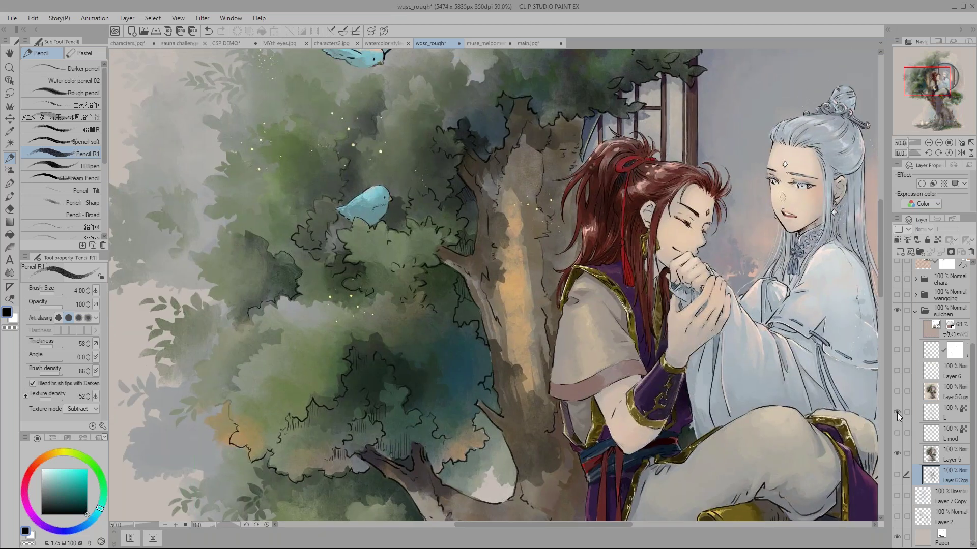
- Show the L mod line art in place of layer L and inspect it around the foliage, birds and figures
click(897, 413)
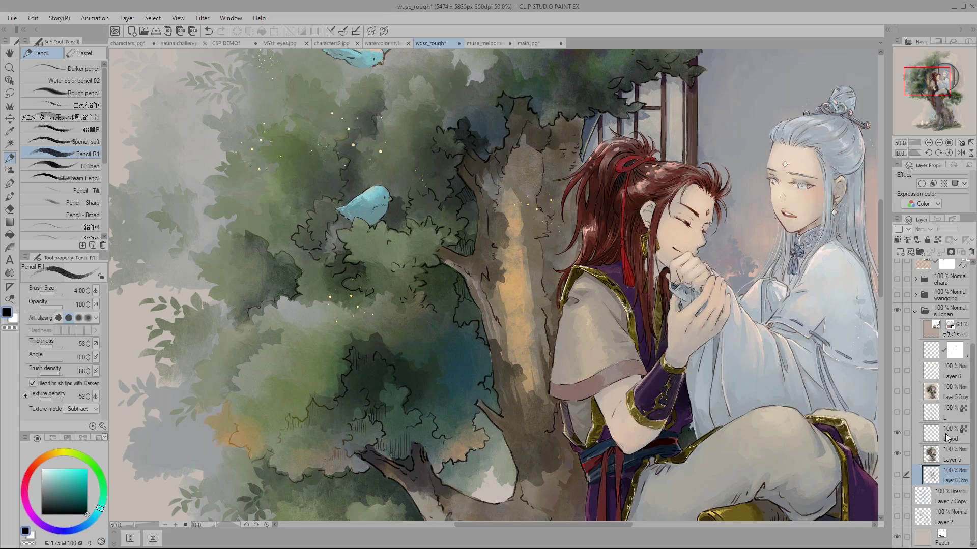
drag(560, 350, 438, 294)
drag(245, 96, 381, 341)
scroll(494, 304, up, 1)
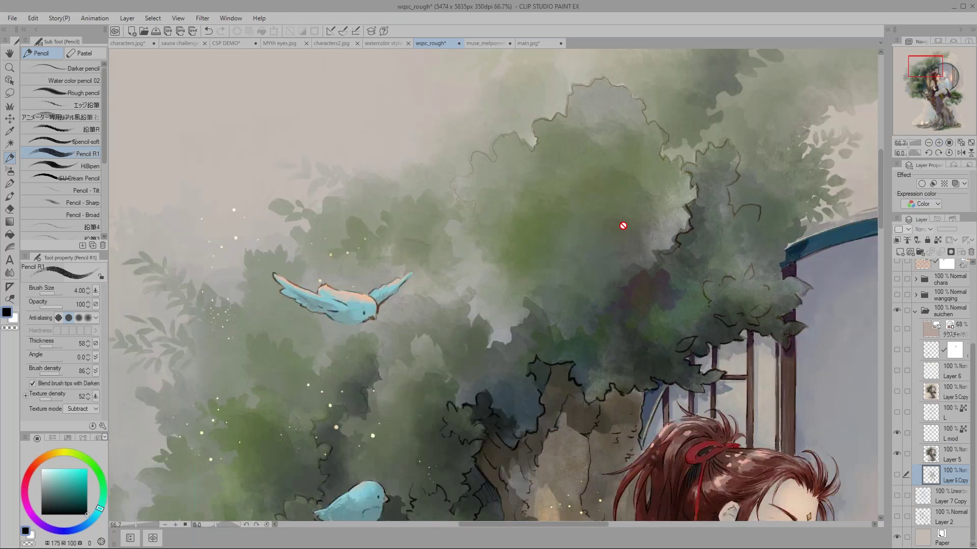
drag(494, 304, 467, 268)
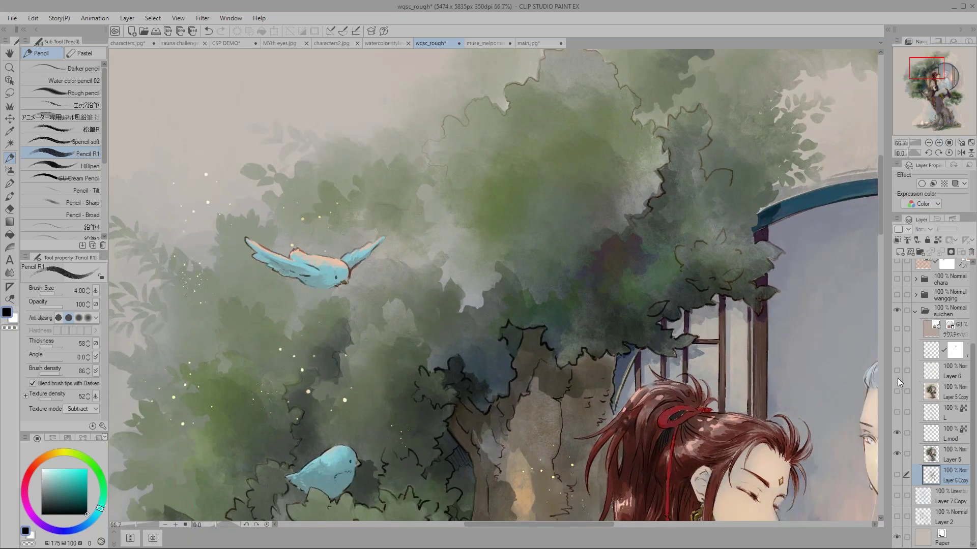
drag(523, 324, 483, 210)
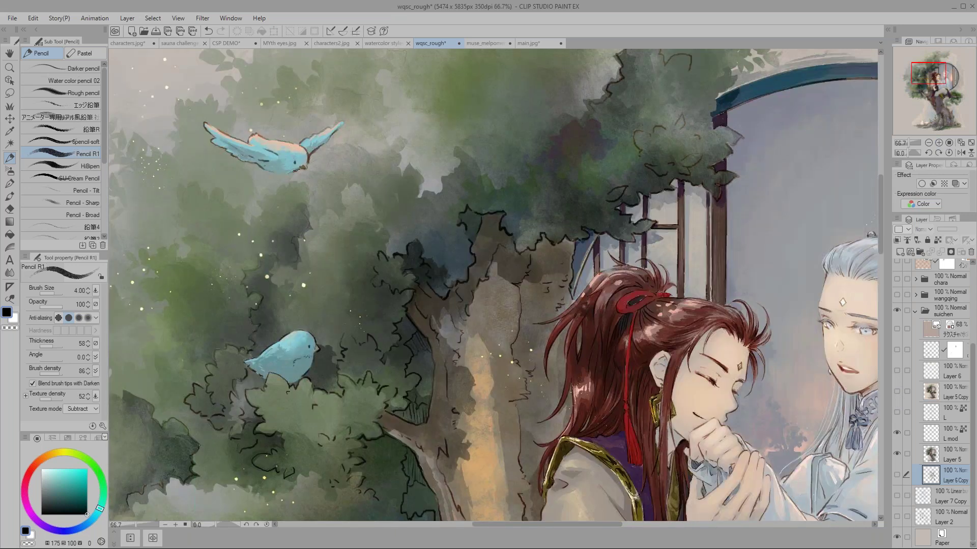
- Show Layer 5 Copy and inspect the painted birds, tree trunk and leaf edges
click(896, 391)
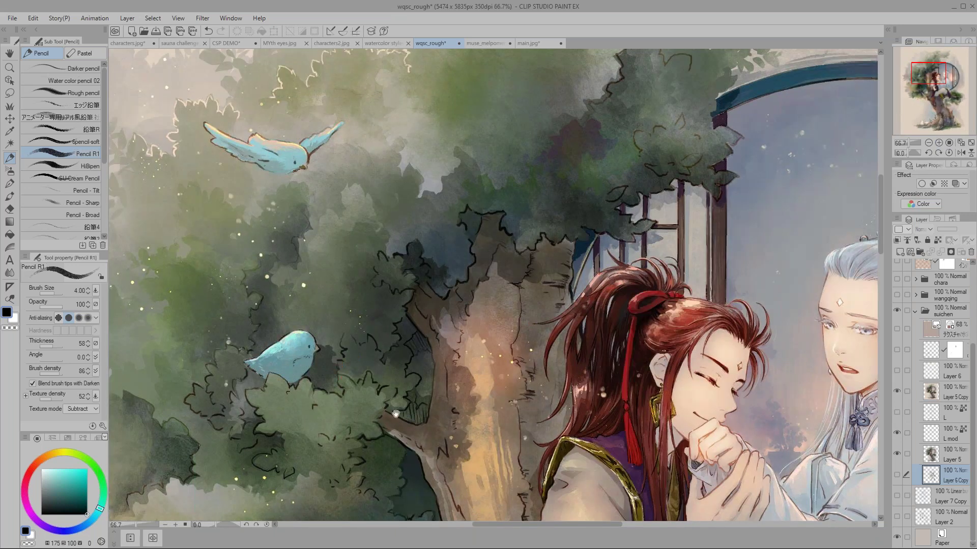
drag(386, 403, 361, 355)
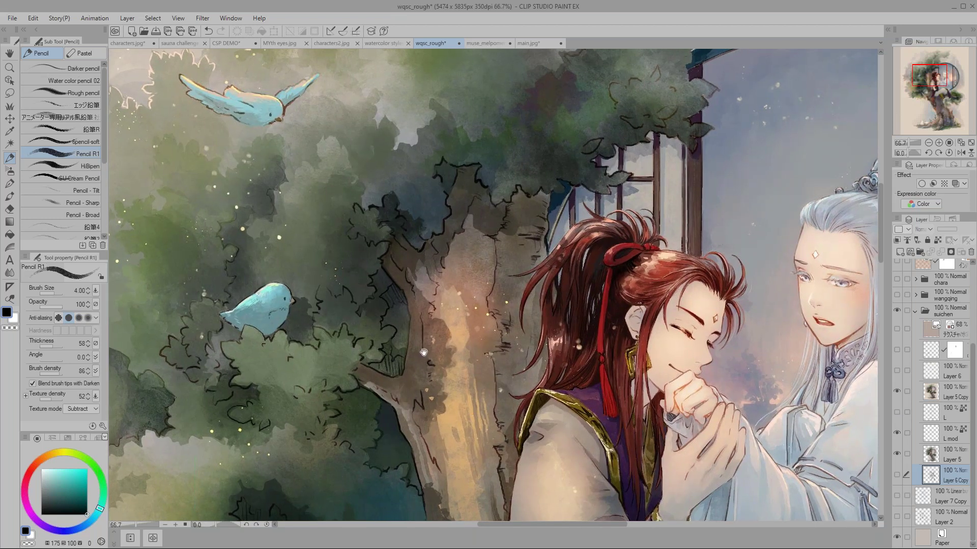
drag(358, 311, 472, 475)
drag(382, 330, 498, 428)
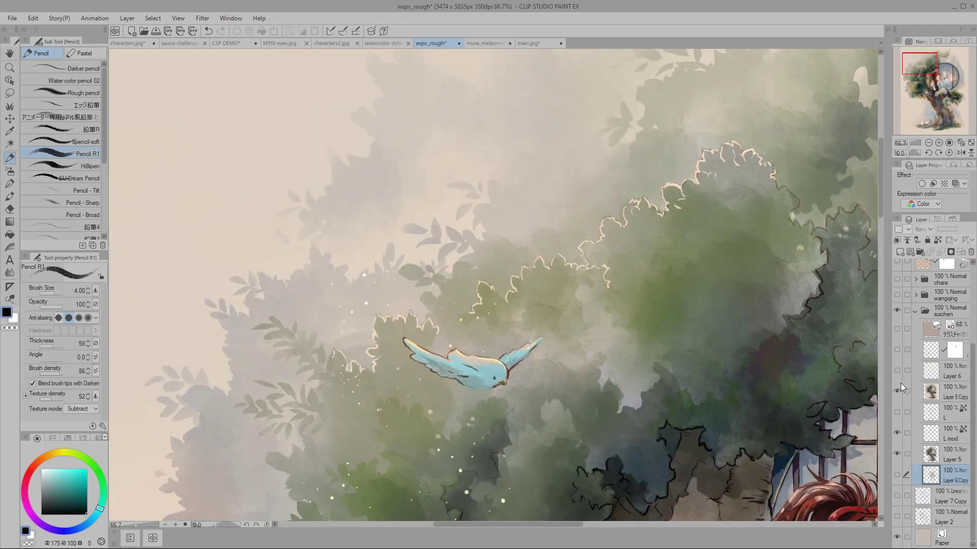
- Compare the foliage and the two figures with and without Layer 5 Copy, leaving that layer visible
click(897, 392)
click(896, 396)
click(896, 392)
click(896, 394)
drag(644, 380, 501, 199)
drag(631, 448, 557, 255)
click(898, 390)
click(896, 393)
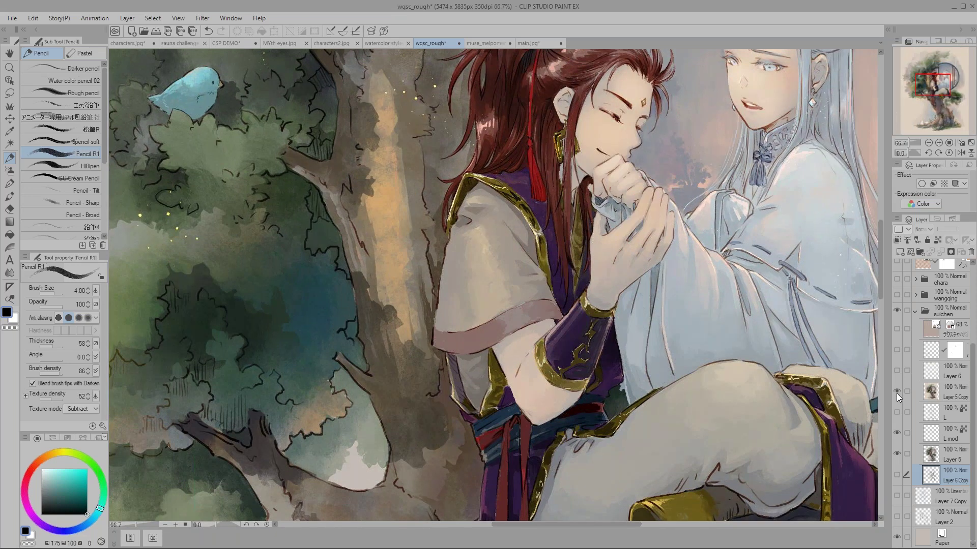
click(896, 391)
- Show the texture layer in the suichen folder and compare its effect on the sleeve and tree trunk at 100% zoom
click(896, 330)
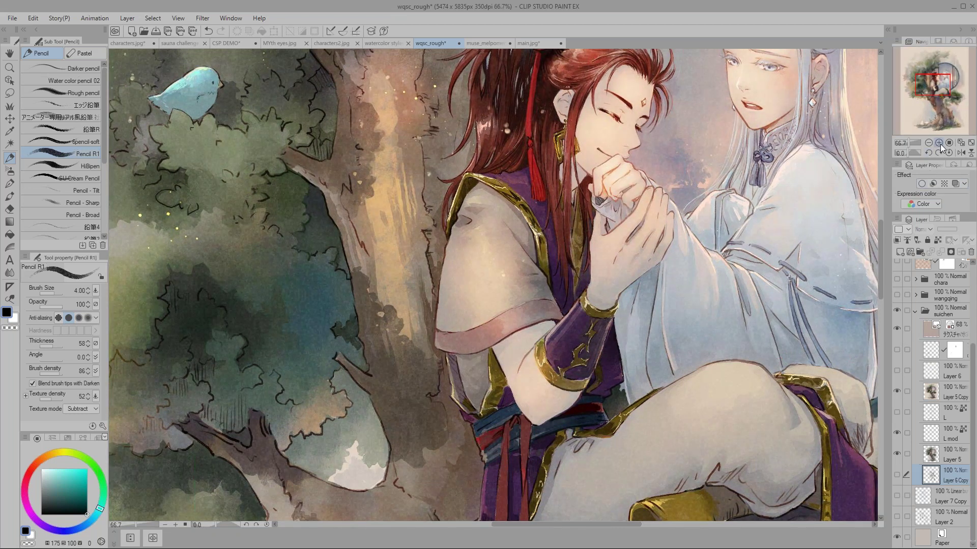
click(939, 142)
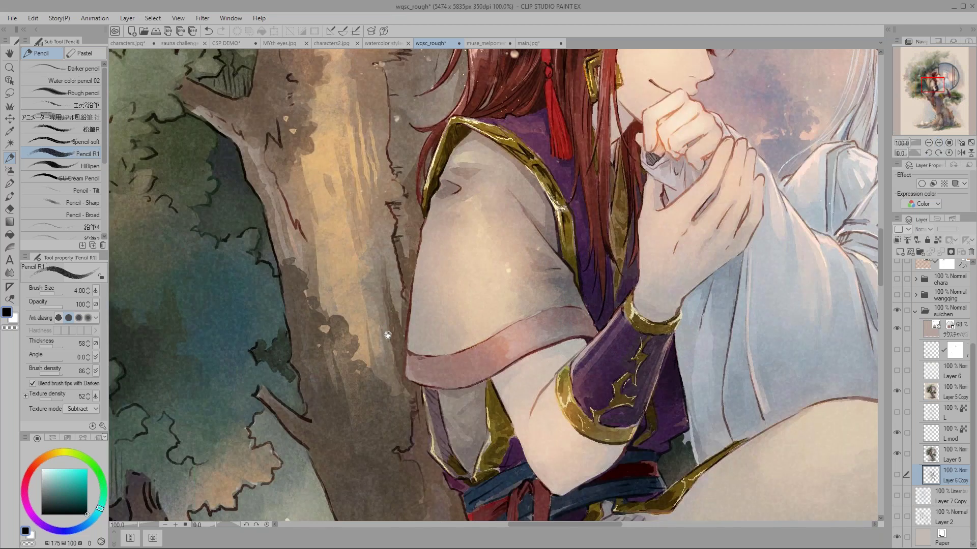
drag(388, 335, 372, 339)
click(898, 329)
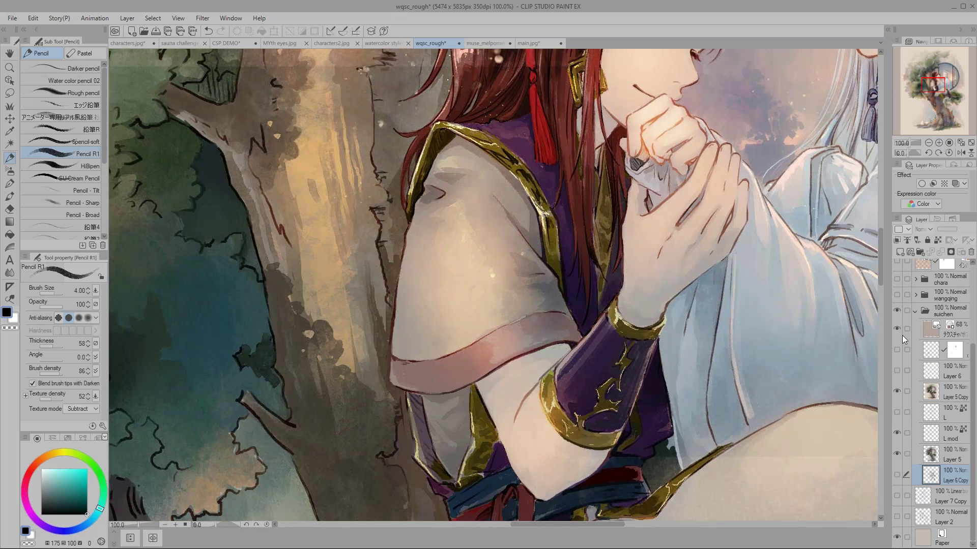
click(897, 331)
click(896, 331)
- Recheck the texture layer's effect on the red-haired figure, and view the legs and branches at 50% zoom
scroll(974, 355, up, 1)
scroll(973, 355, up, 1)
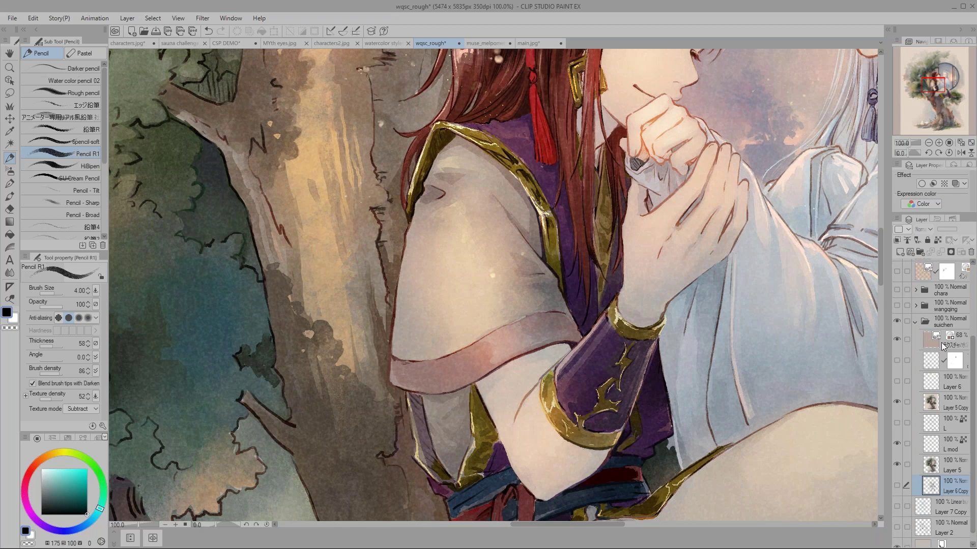
scroll(923, 347, up, 2)
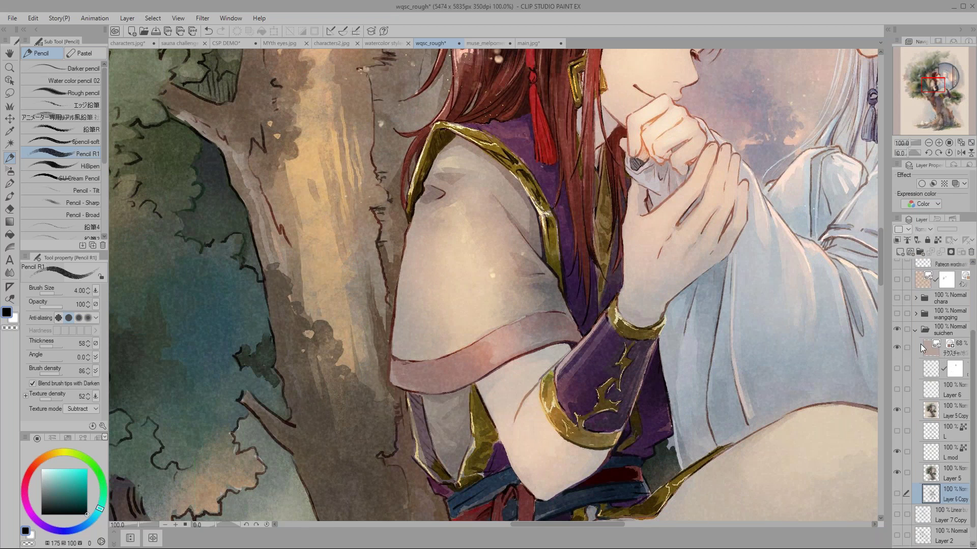
click(896, 347)
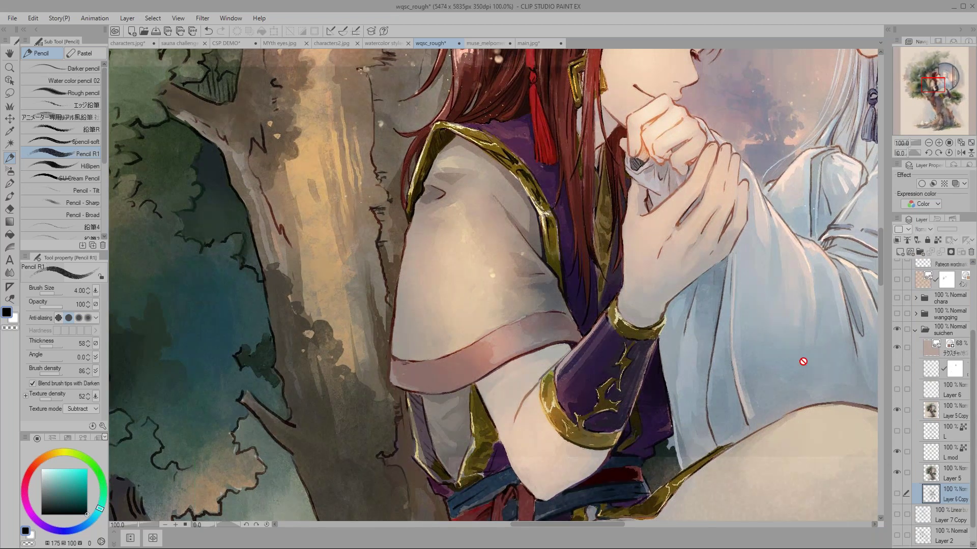
drag(507, 219, 501, 316)
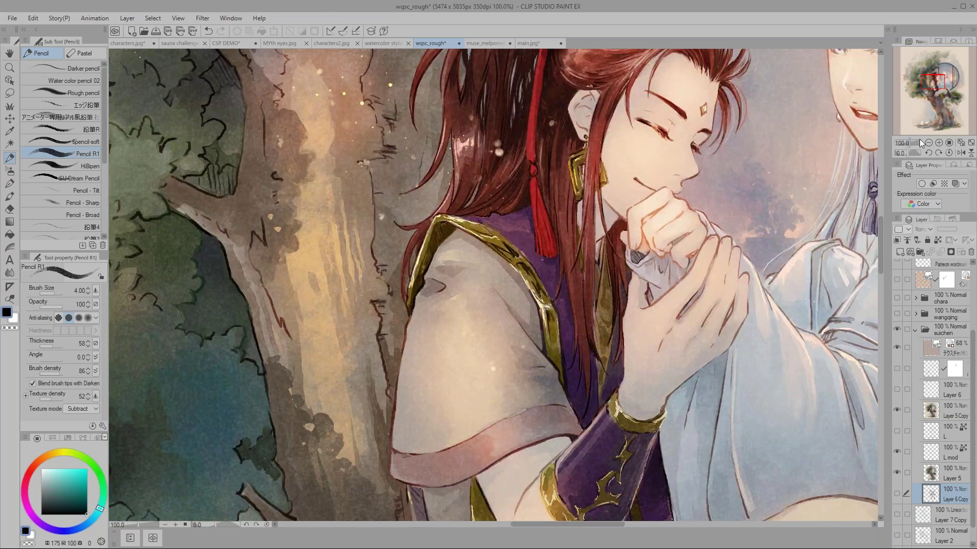
click(929, 142)
click(928, 142)
drag(332, 343, 343, 104)
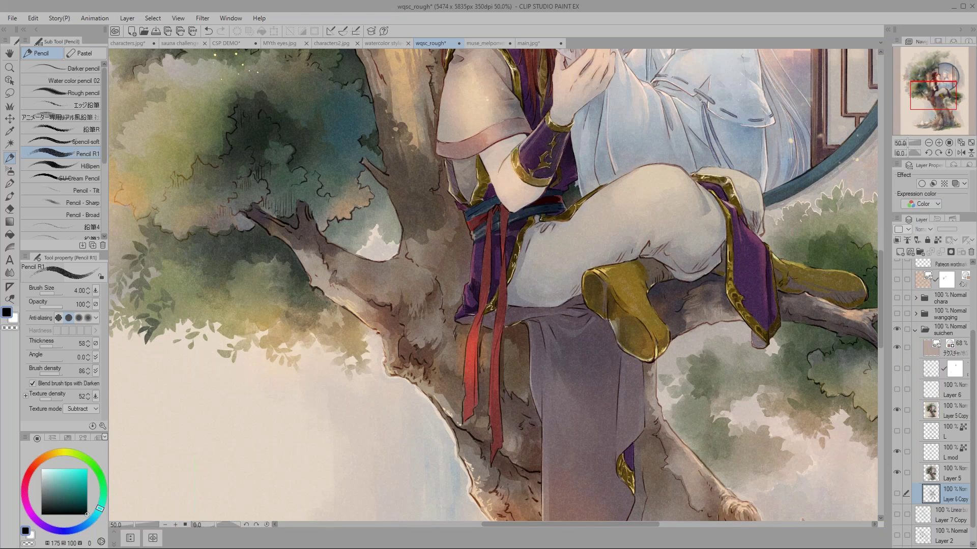
- Switch to the muse_melpomene illustration, hide Layer 5 and select the line sketch layer above it
click(480, 44)
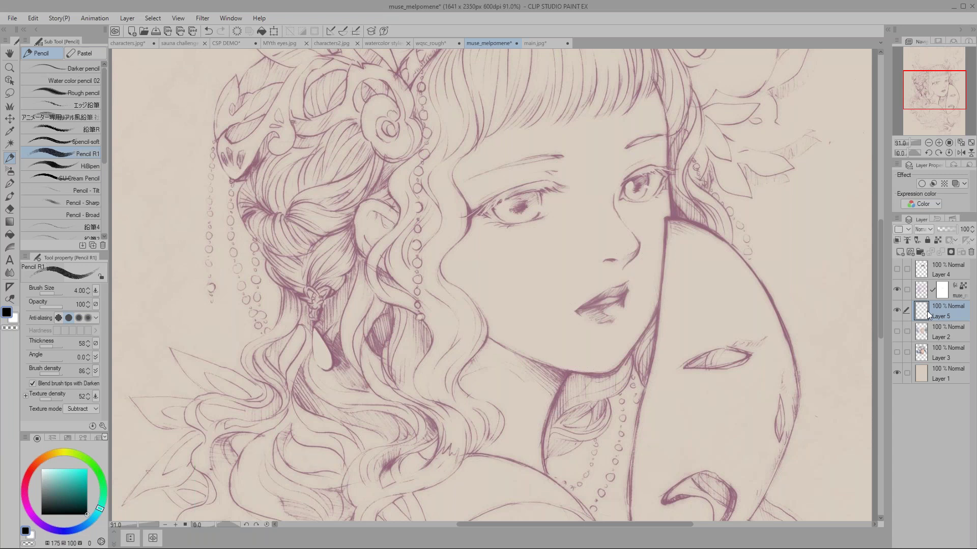
click(897, 310)
click(908, 291)
scroll(254, 328, up, 5)
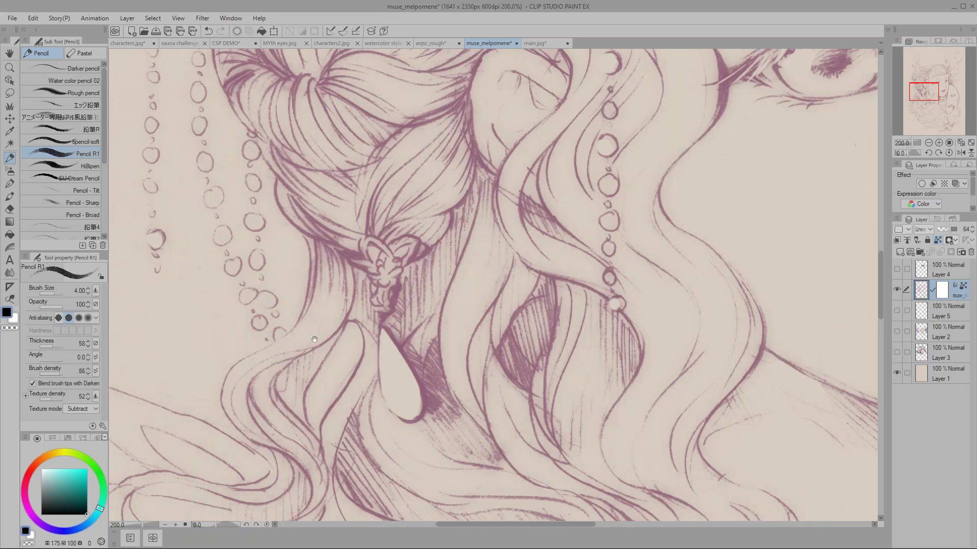
- Reduce the Pencil R1 brush size to 1.20 and inspect the sketch lines of the hair and headdress at 200% zoom
drag(324, 367, 320, 464)
drag(350, 255, 396, 489)
key(bracketleft)
key(bracketleft)
key(bracketleft)
key(bracketleft)
key(bracketleft)
drag(570, 191, 495, 292)
scroll(614, 365, up, 2)
scroll(669, 303, down, 2)
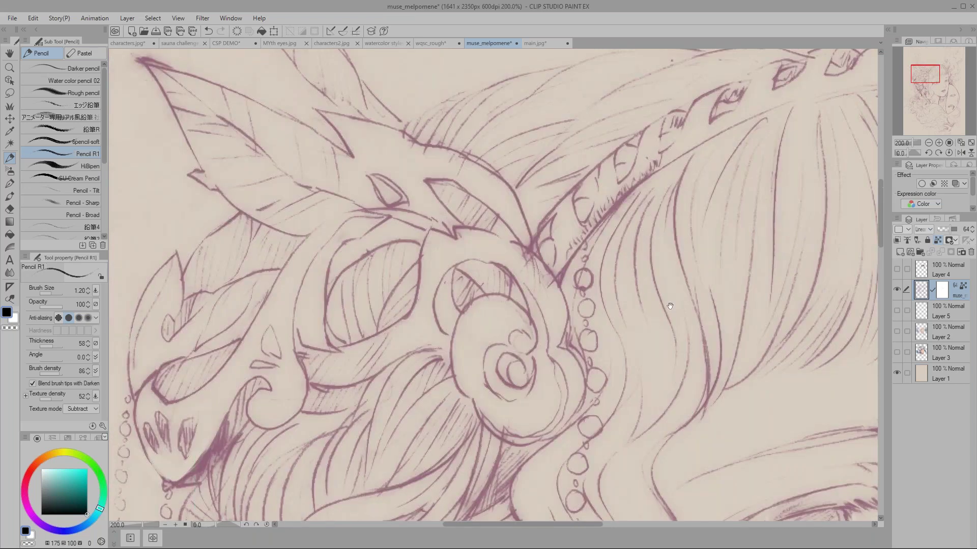
- Examine the muse sketch's line work from the fringe down to the mask, lower curls and Melpomene lettering
drag(669, 303, 343, 316)
drag(626, 295, 422, 285)
drag(606, 509, 464, 237)
drag(483, 357, 506, 236)
drag(533, 401, 529, 248)
drag(509, 366, 501, 307)
drag(501, 433, 620, 254)
mouse_move(556, 509)
mouse_down()
mouse_move(557, 348)
mouse_move(576, 309)
mouse_move(509, 305)
mouse_move(469, 283)
mouse_up()
scroll(469, 283, up, 3)
scroll(402, 338, down, 3)
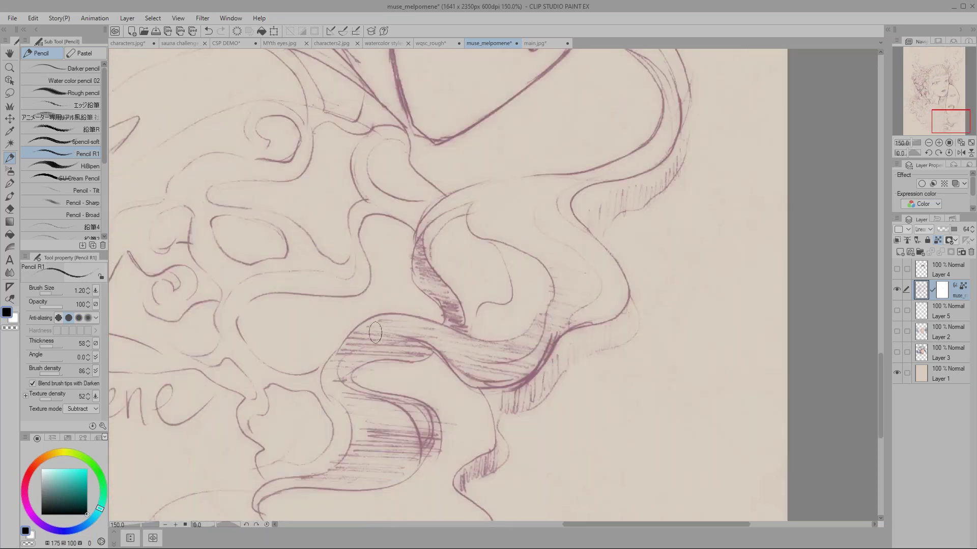
mouse_move(290, 328)
mouse_down()
mouse_move(283, 207)
mouse_move(471, 242)
mouse_move(515, 296)
mouse_up()
scroll(312, 115, down, 3)
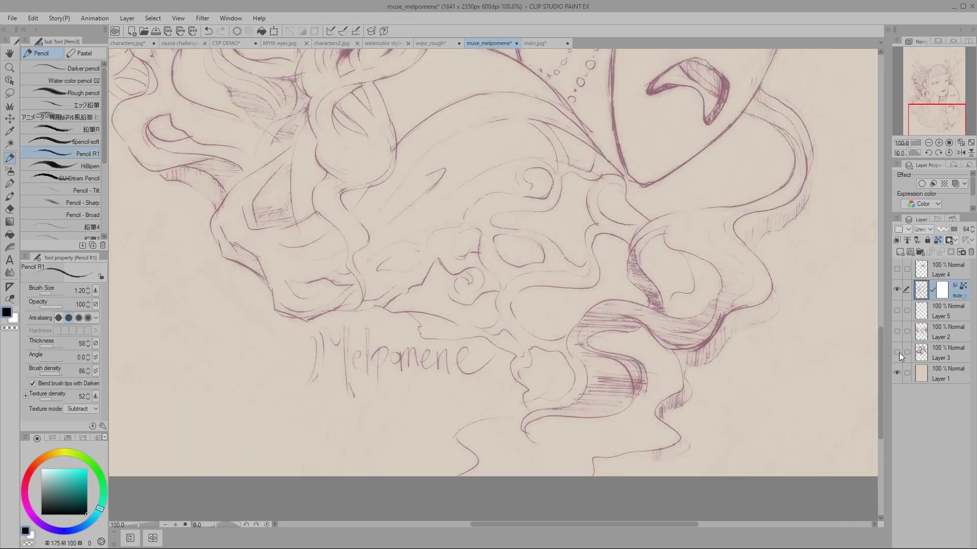
- Select Layer 3 and preview its colours under the sketch of the face and hair, leaving the layer hidden
mouse_move(558, 55)
mouse_down()
mouse_move(564, 109)
mouse_move(645, 325)
mouse_move(657, 439)
mouse_up()
drag(703, 249, 665, 320)
click(933, 354)
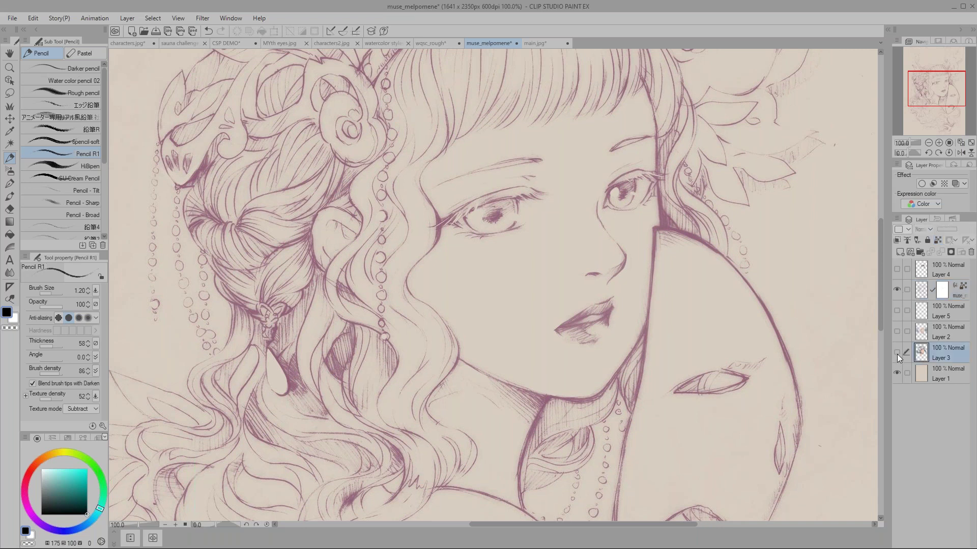
click(897, 352)
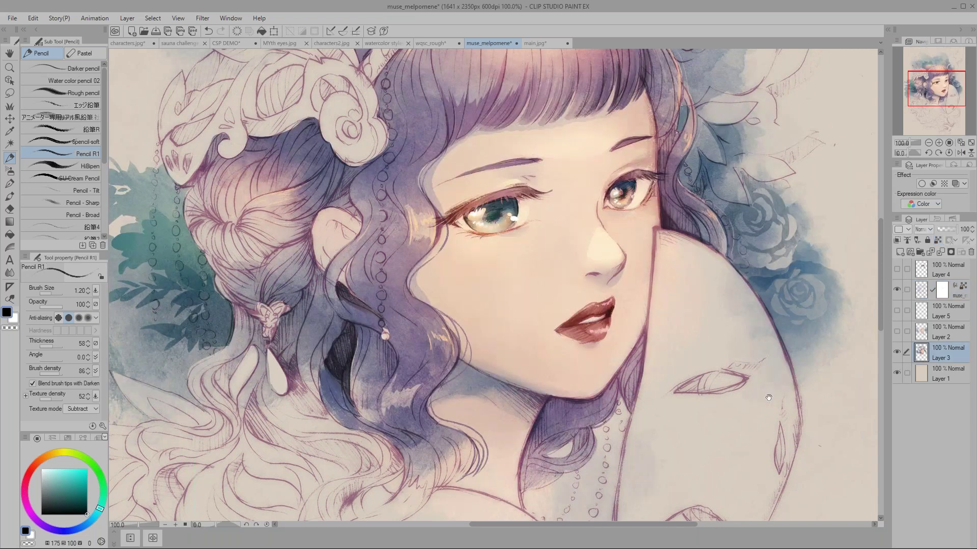
drag(796, 387, 825, 379)
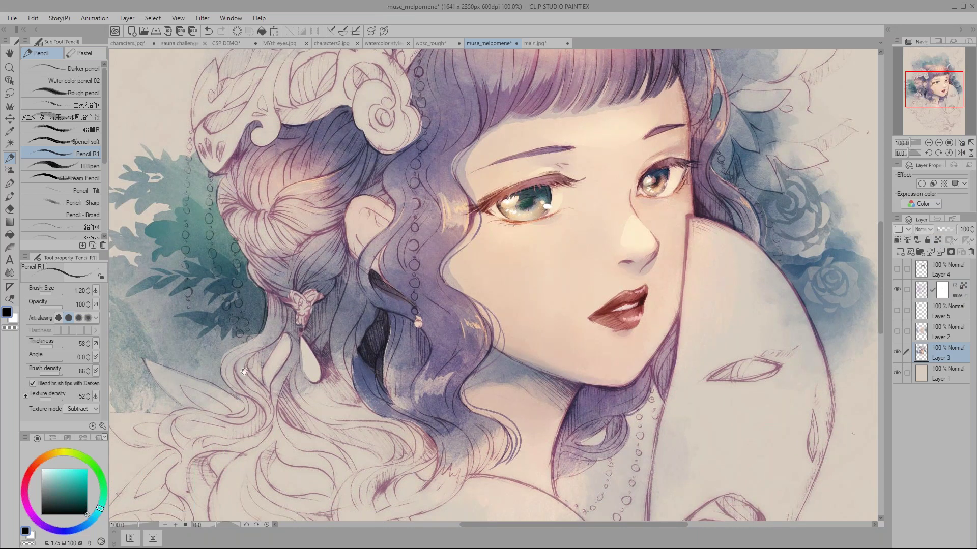
click(896, 352)
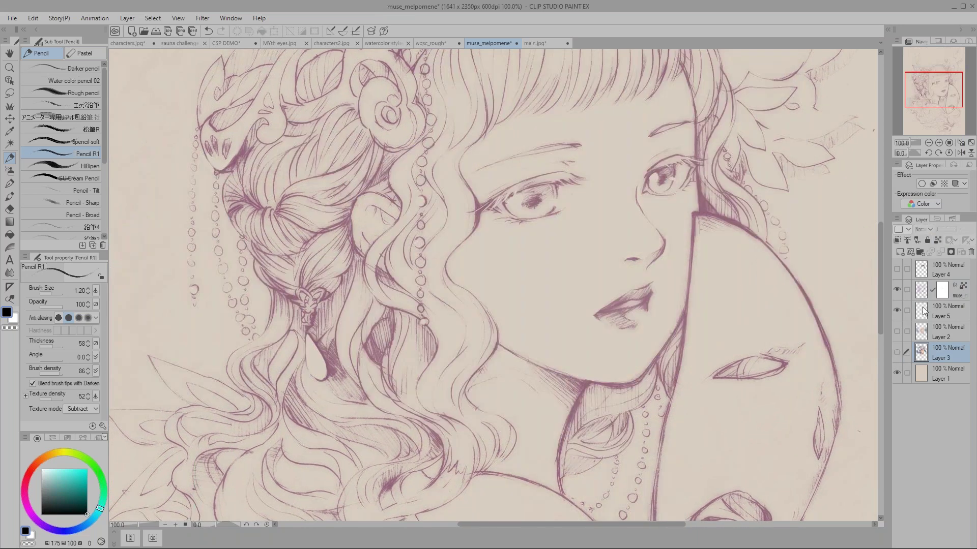
- Show and select Layer 5 with the whole face in view, and choose the Pure WaterColor G brush
scroll(904, 144, down, 3)
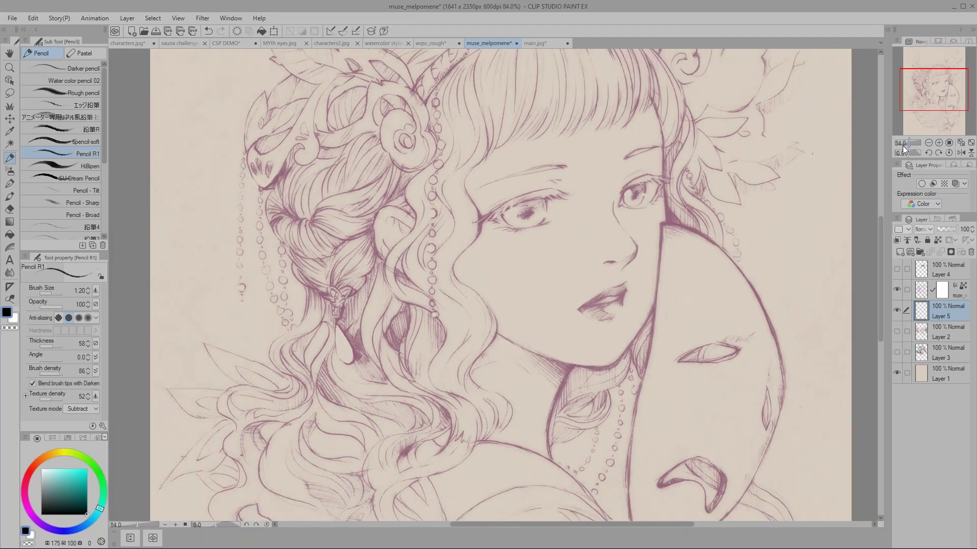
click(9, 182)
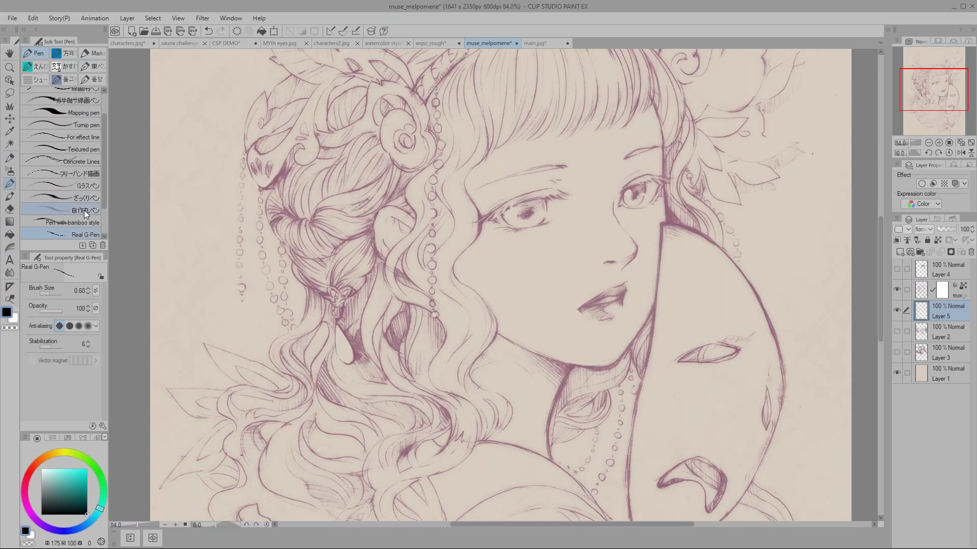
click(10, 199)
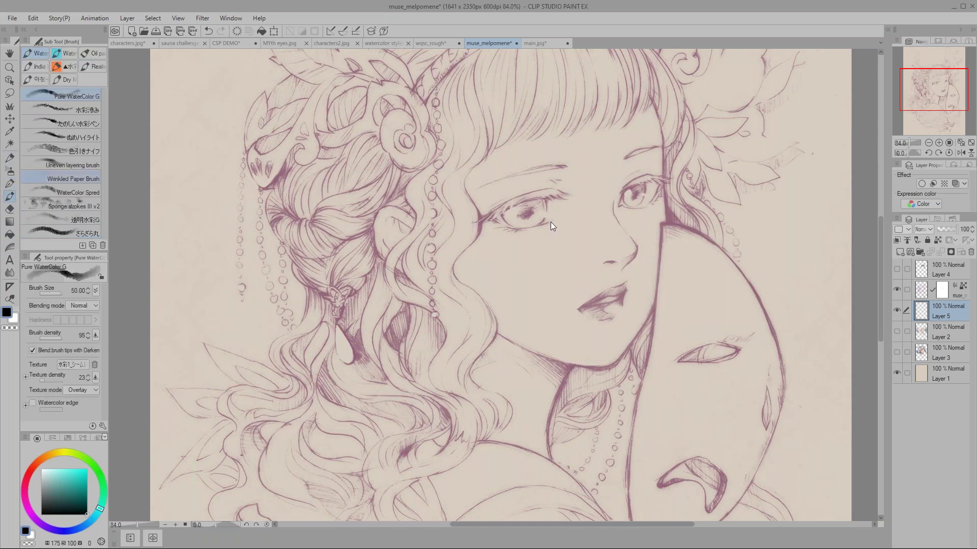
- Choose a pale peach and lay a broad Pure WaterColor G wash across the forehead and upper face on Layer 5
key(bracketleft)
key(bracketleft)
key(bracketleft)
drag(548, 266, 586, 296)
click(35, 469)
click(51, 471)
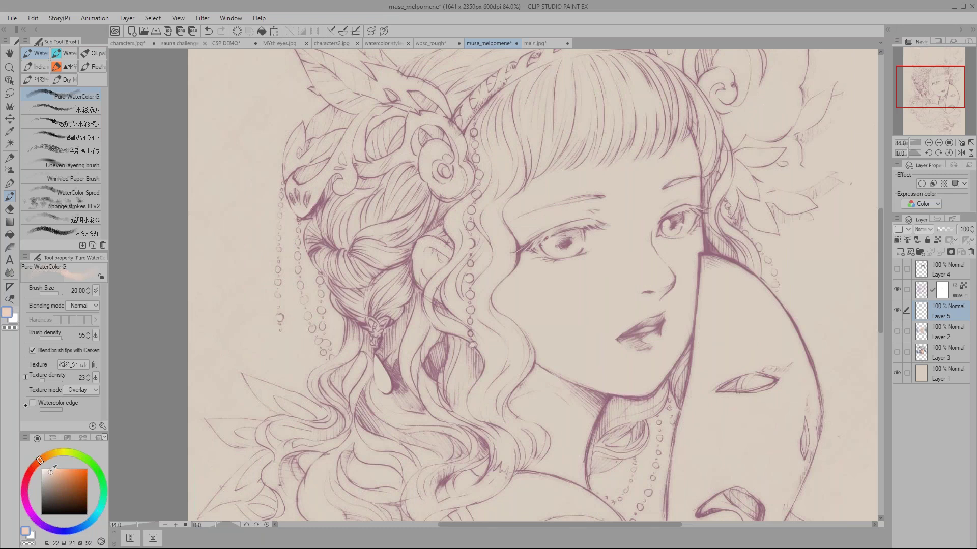
click(52, 471)
key(bracketleft)
mouse_move(653, 184)
mouse_down()
mouse_move(665, 208)
mouse_move(519, 220)
mouse_move(580, 184)
mouse_move(676, 181)
mouse_move(583, 218)
mouse_move(530, 263)
mouse_up()
- Extend the peach wash over the cheeks, neck and face-framing curls with sampled skin tones and a brush size of 12
key(bracketleft)
key(bracketleft)
mouse_move(523, 219)
mouse_down()
mouse_move(560, 167)
mouse_move(616, 222)
mouse_up()
alt+click(631, 239)
alt+click(623, 242)
mouse_move(666, 271)
mouse_down()
mouse_move(644, 285)
mouse_move(633, 325)
mouse_move(515, 312)
mouse_move(636, 336)
mouse_move(658, 366)
mouse_move(539, 406)
mouse_move(521, 461)
mouse_up()
key(space)
drag(492, 301, 443, 261)
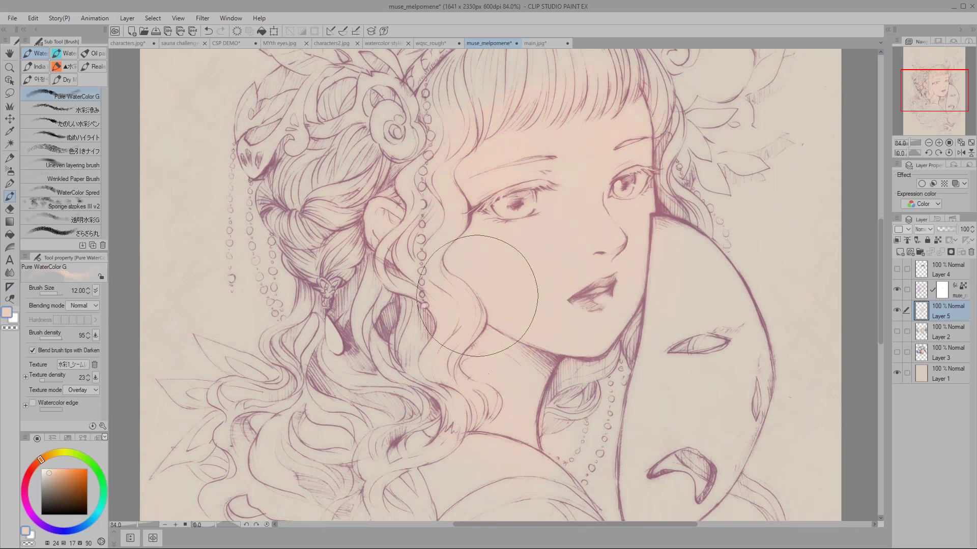
- Wash muted teal into the background behind the mask and beside the back hair with a brush size of 10
click(57, 483)
click(100, 512)
key(bracketleft)
mouse_move(684, 186)
mouse_down()
mouse_move(749, 178)
mouse_move(753, 187)
mouse_move(734, 189)
mouse_move(724, 235)
mouse_move(757, 239)
mouse_move(759, 285)
mouse_move(747, 217)
mouse_move(768, 191)
mouse_move(735, 224)
mouse_up()
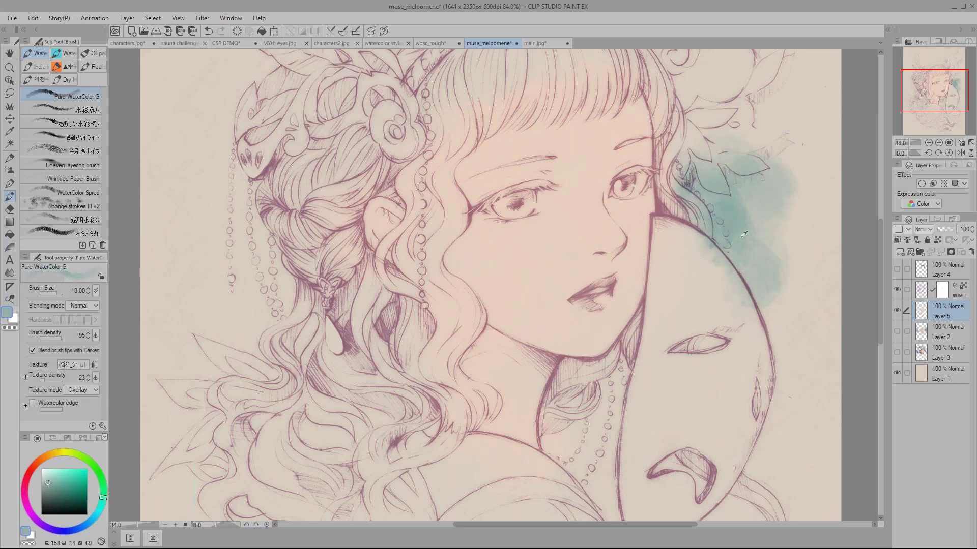
alt+click(748, 263)
mouse_move(272, 265)
mouse_down()
mouse_move(240, 249)
mouse_move(254, 331)
mouse_move(239, 224)
mouse_move(251, 344)
mouse_move(213, 239)
mouse_move(285, 285)
mouse_move(245, 304)
mouse_up()
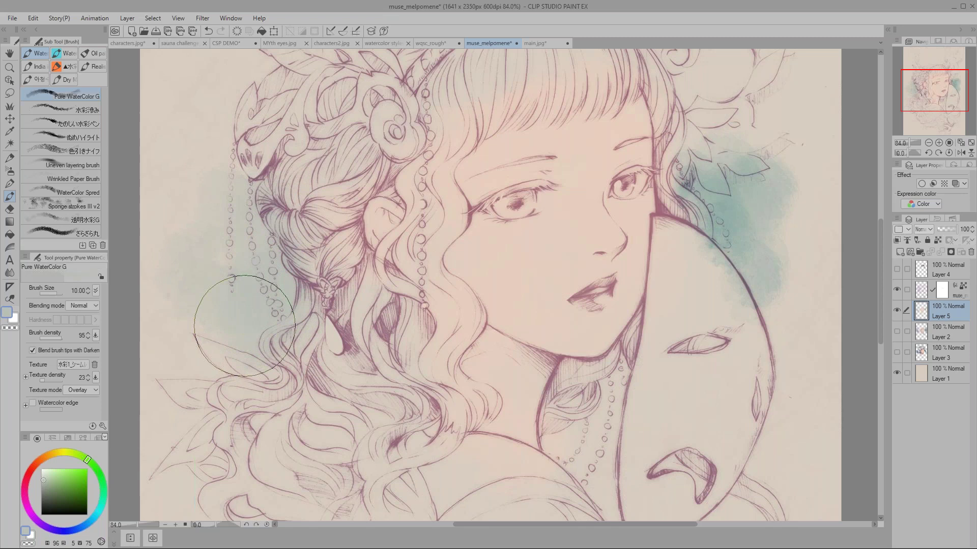
- Brush sampled grey-green over the neck beads and mask edge, and soften the teal background wash with size 8
alt+click(664, 319)
key(bracketleft)
mouse_move(638, 357)
mouse_down()
mouse_move(675, 369)
mouse_move(794, 299)
mouse_move(743, 173)
mouse_move(762, 208)
mouse_up()
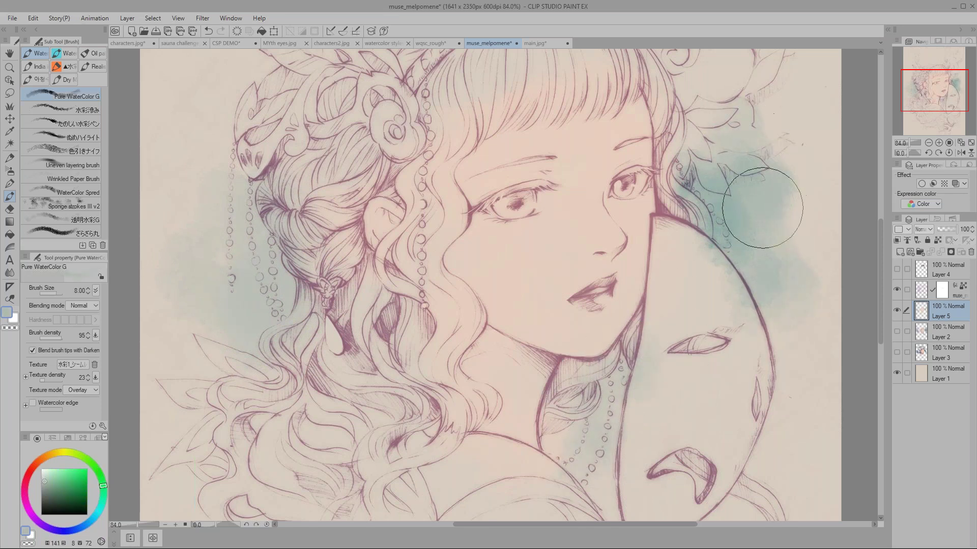
- Add a sampled skin tone beside the outer corner of the curl-side eye with a brush size of 6
alt+click(469, 226)
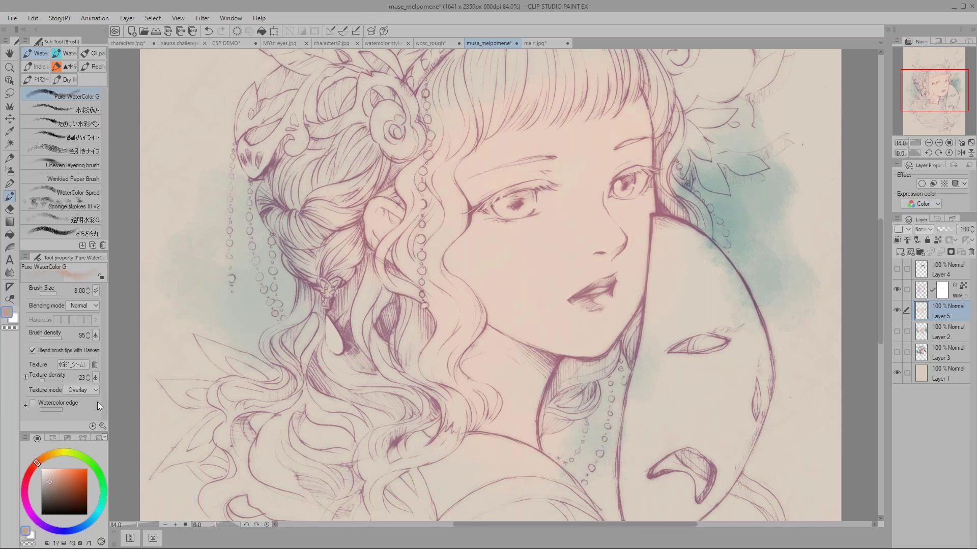
key(bracketleft)
key(bracketleft)
key(bracketleft)
alt+click(476, 226)
key(bracketright)
key(bracketright)
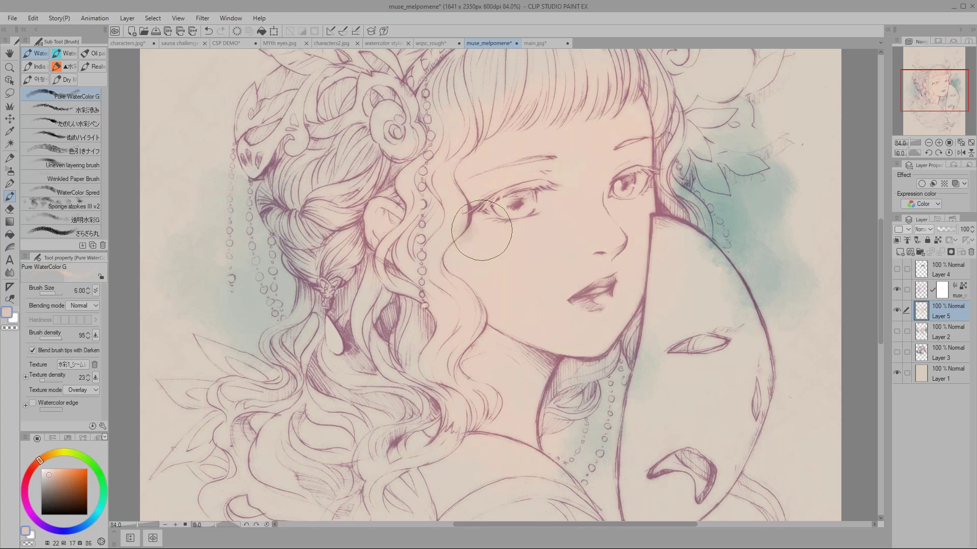
mouse_move(469, 239)
mouse_down()
mouse_move(448, 255)
mouse_move(479, 253)
mouse_move(442, 261)
mouse_move(474, 223)
mouse_move(477, 237)
mouse_move(458, 180)
mouse_move(477, 144)
mouse_move(501, 131)
mouse_move(472, 180)
mouse_move(470, 164)
mouse_move(473, 232)
mouse_up()
- Blend sampled peach along the lower cheek and neck beside the curls, enlarging the brush to 7
key(bracketleft)
key(bracketright)
mouse_move(479, 295)
mouse_down()
mouse_move(568, 354)
mouse_move(481, 335)
mouse_move(524, 358)
mouse_move(470, 342)
mouse_move(473, 382)
mouse_move(529, 383)
mouse_move(484, 358)
mouse_up()
key(bracketright)
alt+click(490, 274)
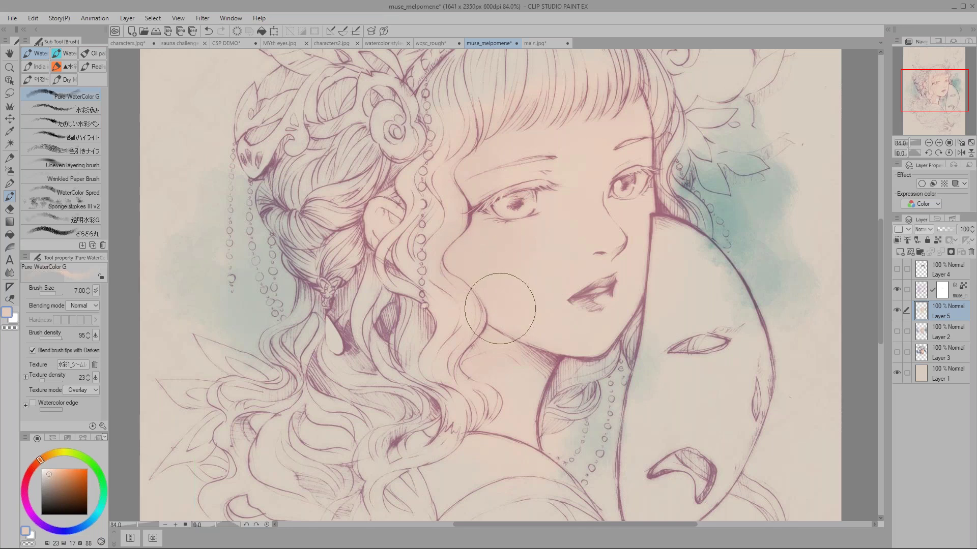
- Shade the cheek's hair-side edge with a muted red-orange (hue 11, saturation 24, value 73) and blend it with sampled skin tone
click(52, 481)
click(34, 465)
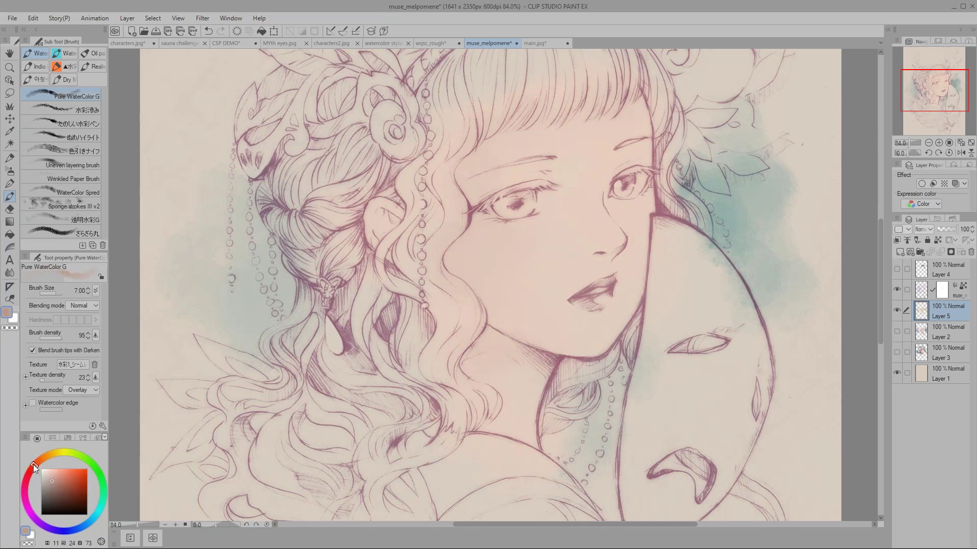
mouse_move(459, 266)
mouse_down()
mouse_move(453, 246)
mouse_move(484, 254)
mouse_move(459, 233)
mouse_move(466, 282)
mouse_move(484, 308)
mouse_move(489, 281)
mouse_move(474, 238)
mouse_up()
alt+click(477, 247)
key([)
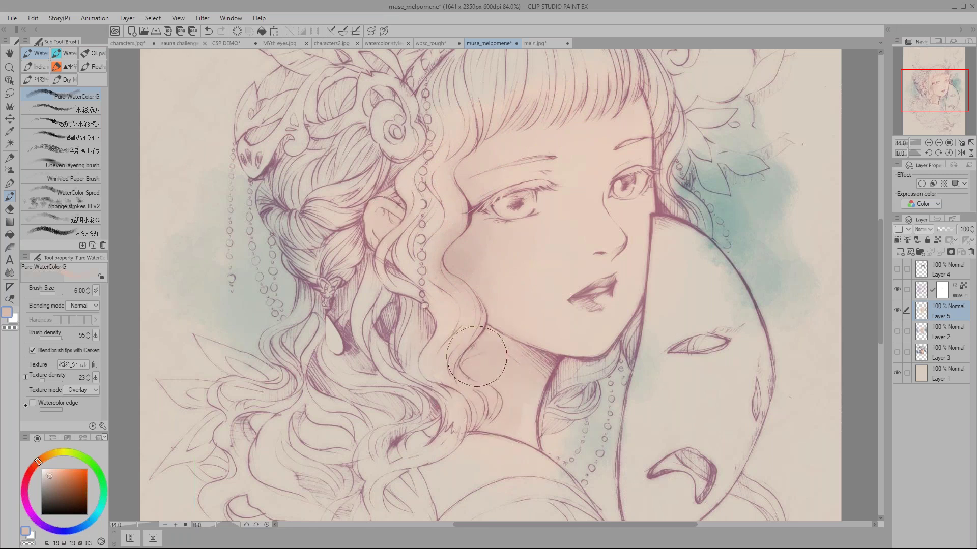
- Lasso the shadow shapes under the fringe, along the curl-side edge of the face and below the jaw on the neck
key(m)
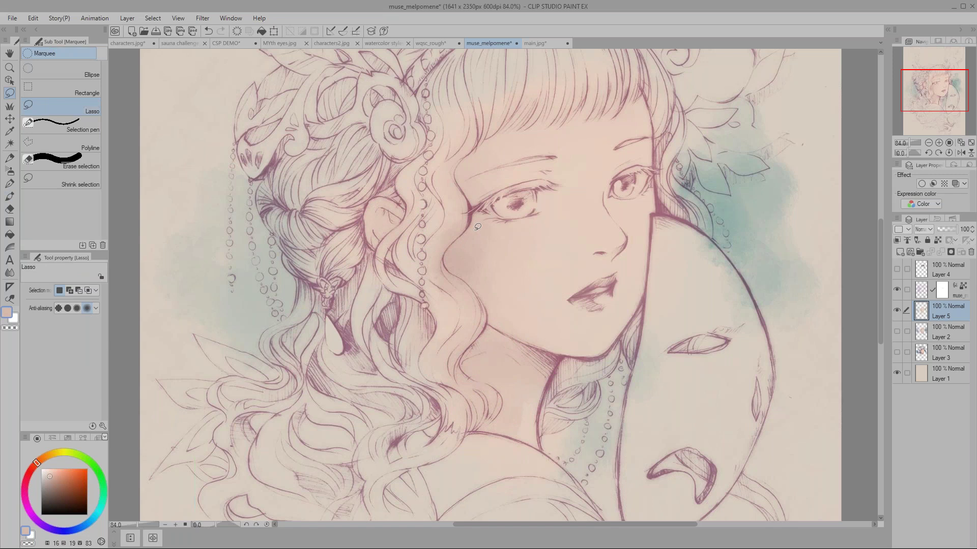
drag(475, 228, 477, 249)
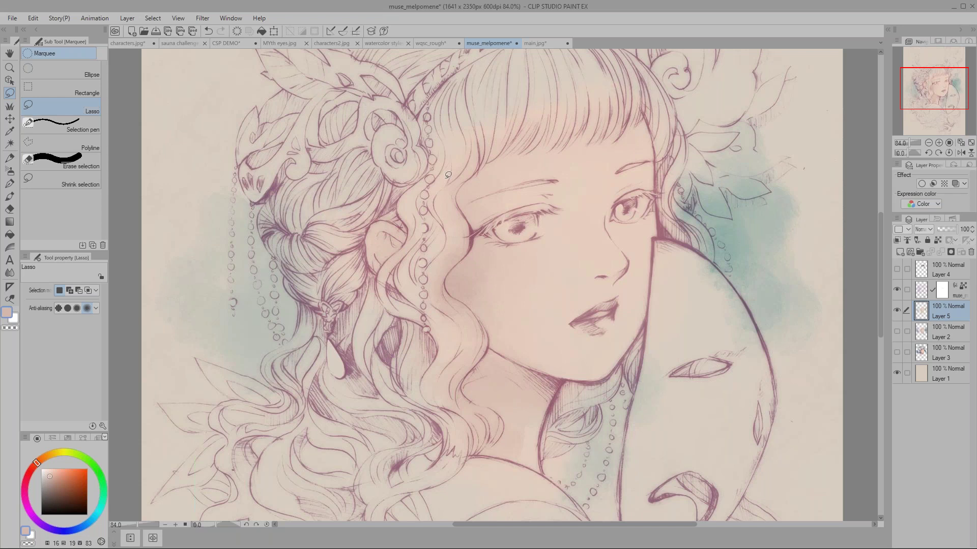
drag(447, 199, 449, 205)
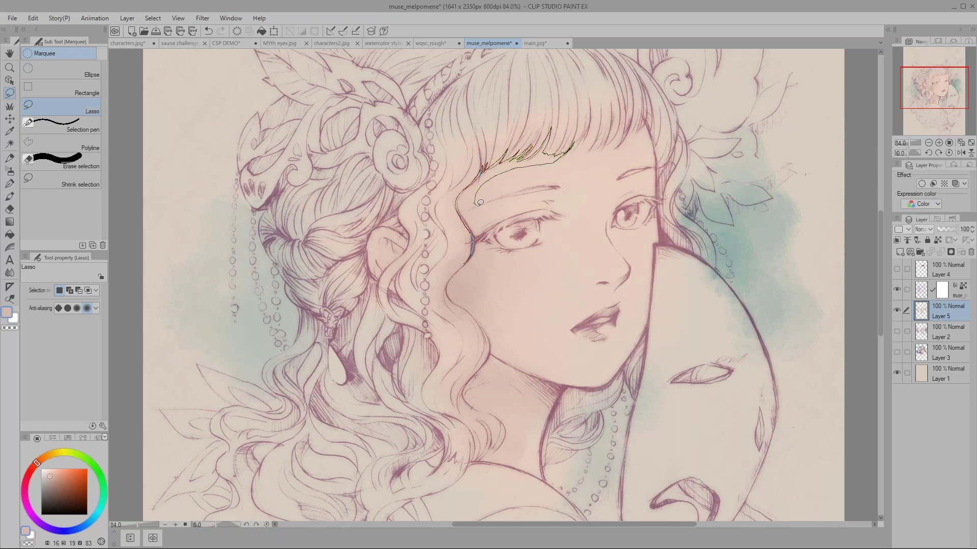
drag(464, 264, 449, 299)
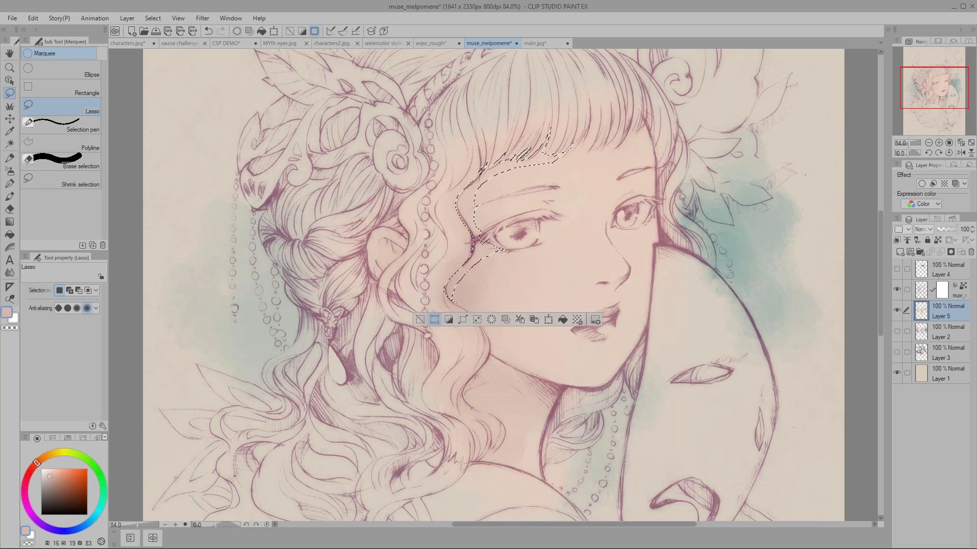
drag(537, 372, 576, 385)
mouse_move(481, 400)
mouse_down()
mouse_move(471, 381)
mouse_move(490, 356)
mouse_up()
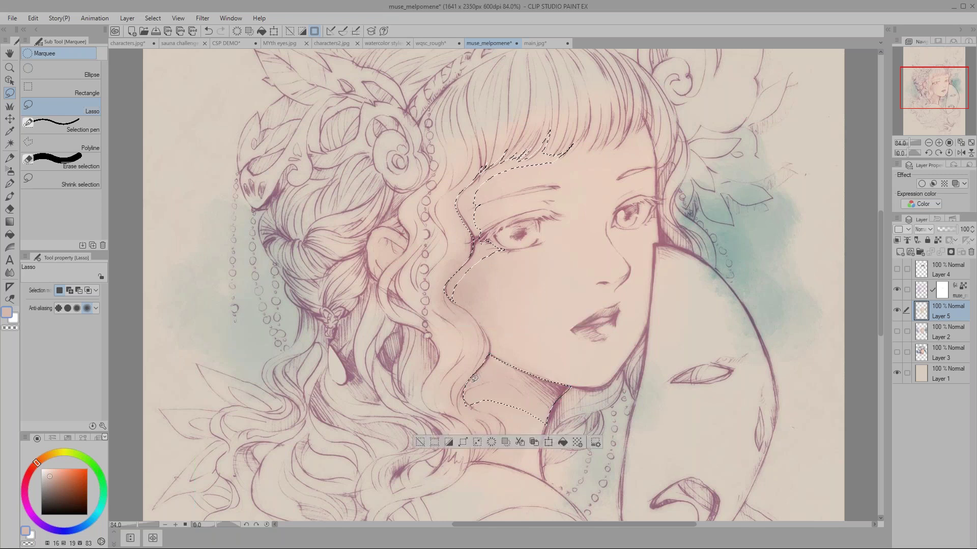
- Add the ear, mask-side temple, eyebrow, eye corner and nose shadow shapes to the lasso selection
mouse_move(402, 248)
mouse_down()
mouse_move(381, 237)
mouse_move(393, 279)
mouse_up()
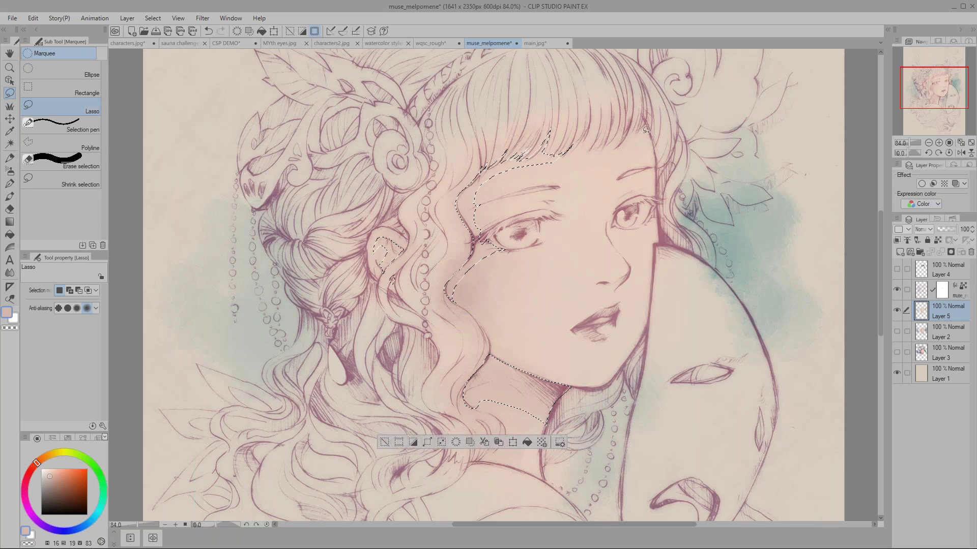
mouse_move(631, 130)
mouse_down()
mouse_move(654, 135)
mouse_move(659, 167)
mouse_move(652, 142)
mouse_move(626, 140)
mouse_move(630, 128)
mouse_up()
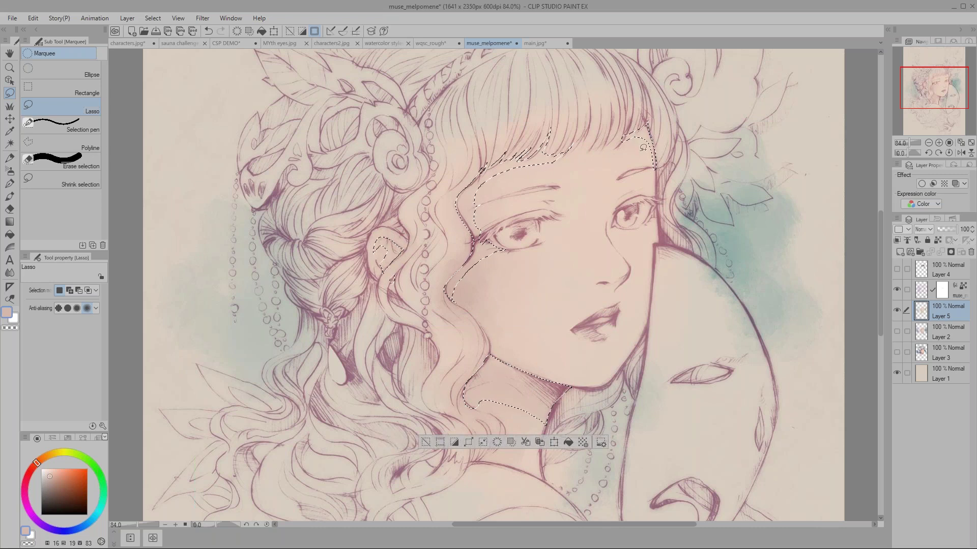
mouse_move(536, 190)
mouse_down()
mouse_move(538, 199)
mouse_move(564, 188)
mouse_up()
mouse_move(659, 194)
mouse_down()
mouse_move(656, 241)
mouse_move(643, 230)
mouse_up()
mouse_move(626, 262)
mouse_down()
mouse_move(631, 272)
mouse_move(596, 283)
mouse_move(630, 268)
mouse_up()
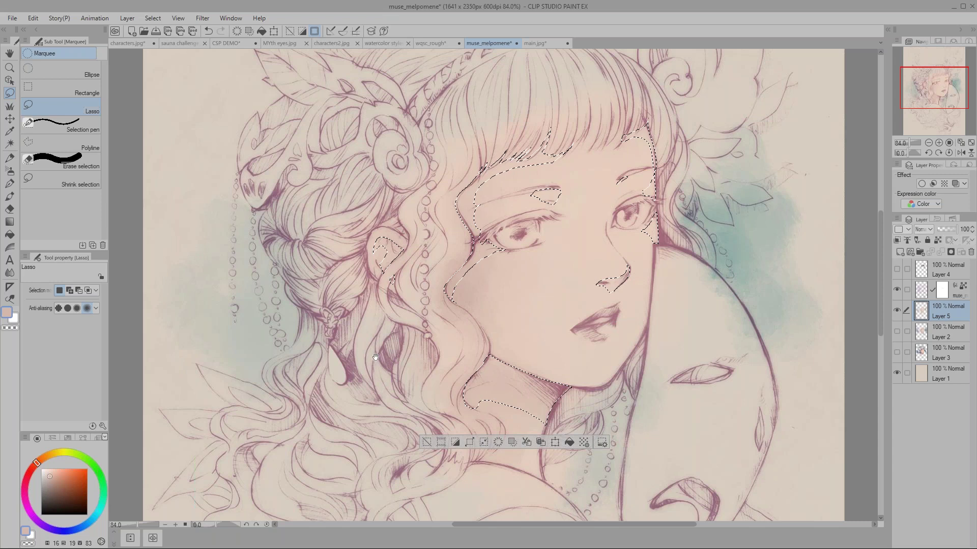
scroll(372, 357, down, 2)
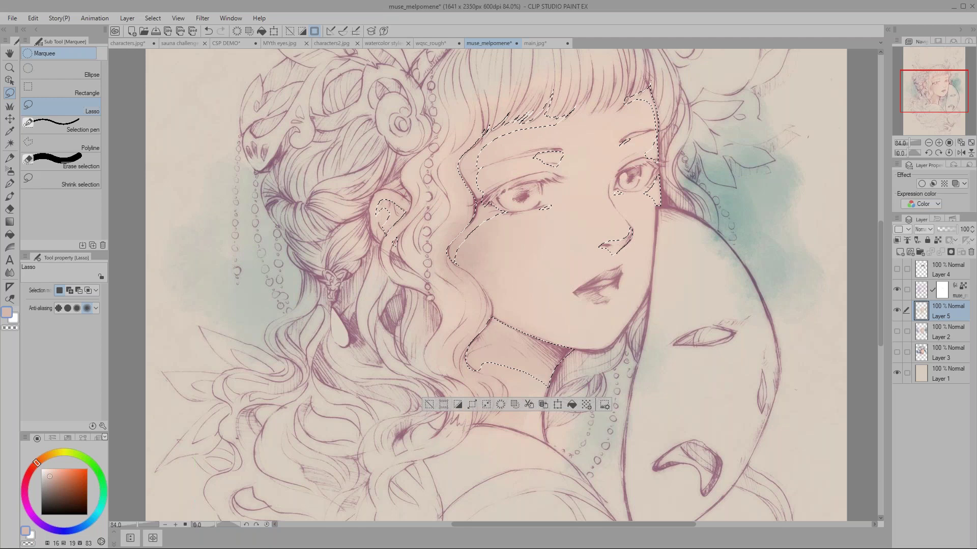
- Paint the selected face and neck shadows in muted violet (hue 261, saturation 19, value 66) with Pure WaterColor G at size 10
key(b)
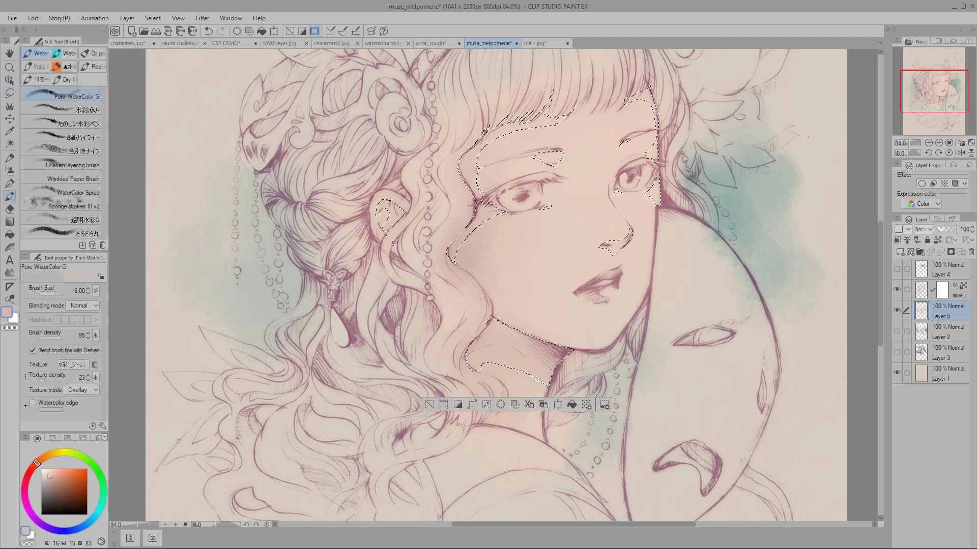
click(91, 520)
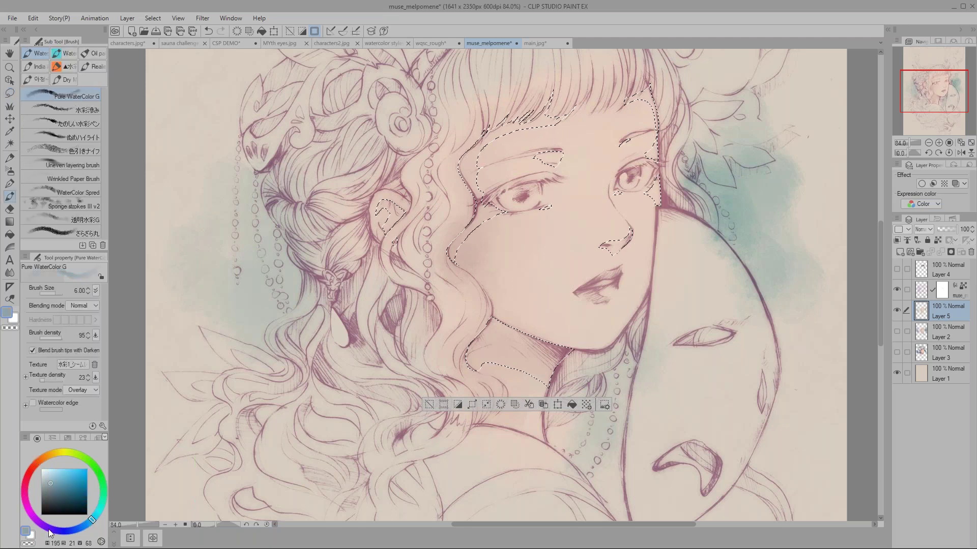
click(50, 529)
key(bracketright)
key(bracketright)
key(bracketright)
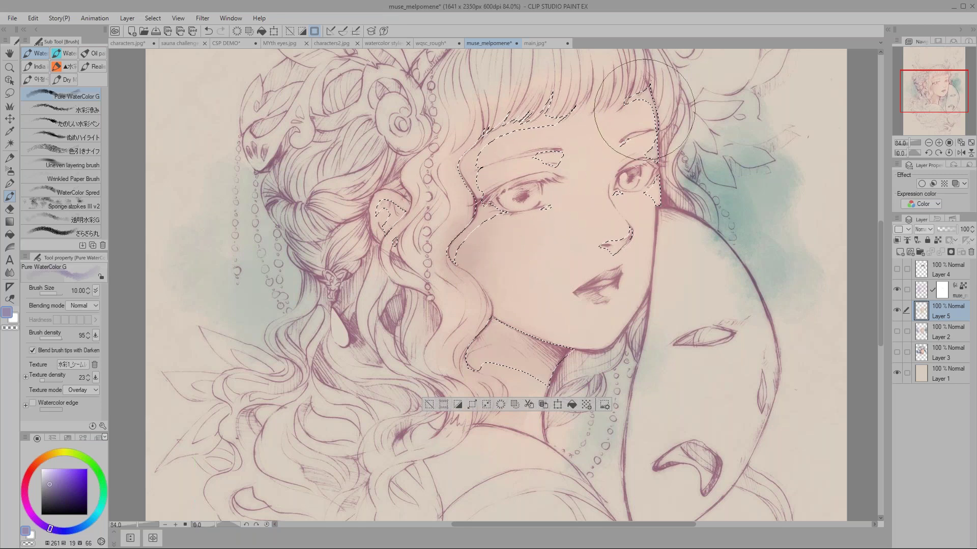
mouse_move(486, 213)
mouse_down()
mouse_move(457, 234)
mouse_move(488, 218)
mouse_move(474, 205)
mouse_move(452, 256)
mouse_move(487, 322)
mouse_move(529, 346)
mouse_up()
- Deepen the neck shadow with grey-blue and vary the smaller face shadows with sampled warm tones at brush size 6
click(87, 522)
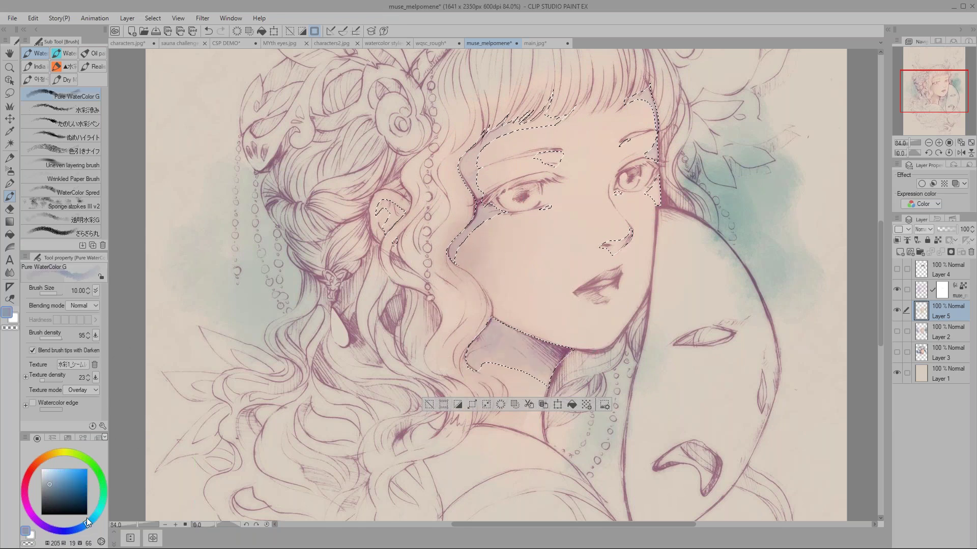
drag(520, 334, 480, 341)
key(bracketleft)
key(bracketleft)
key(bracketleft)
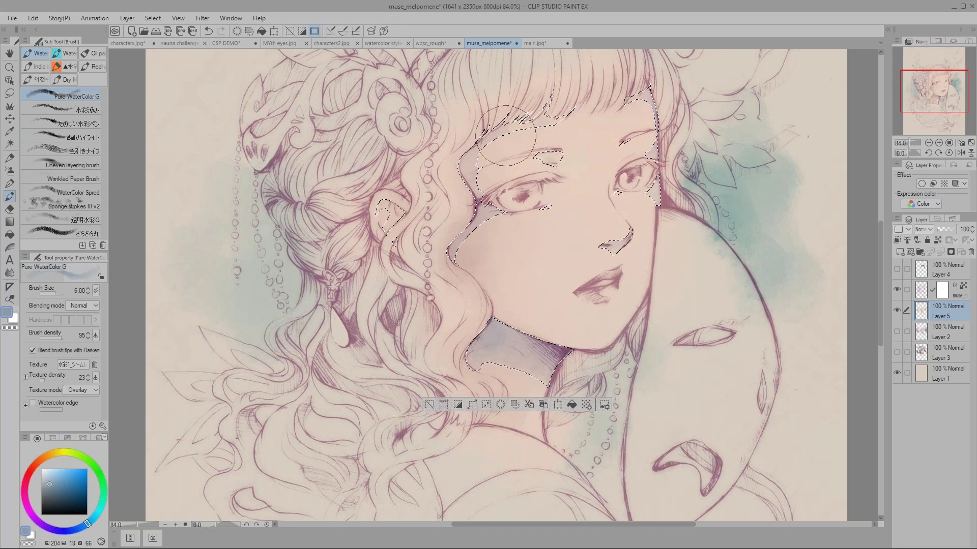
alt+click(585, 201)
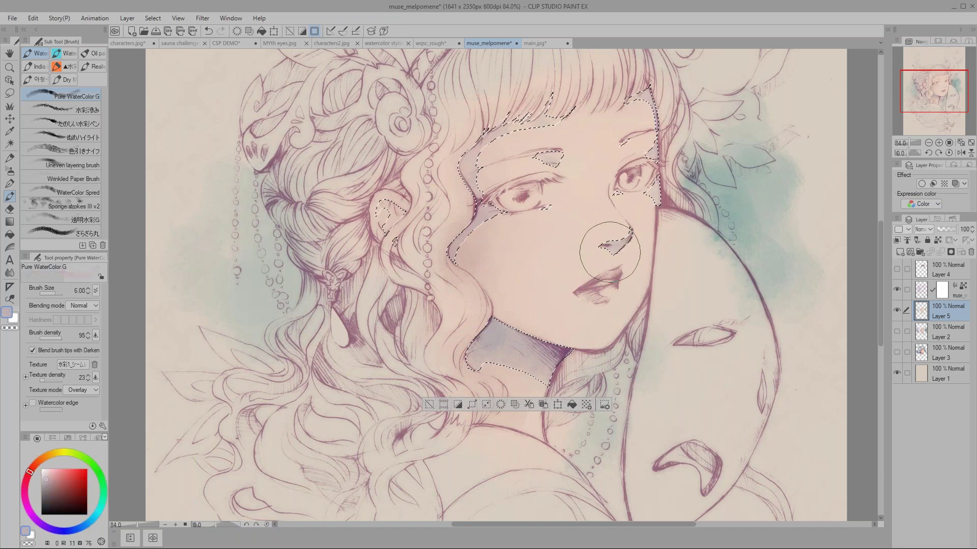
alt+click(545, 152)
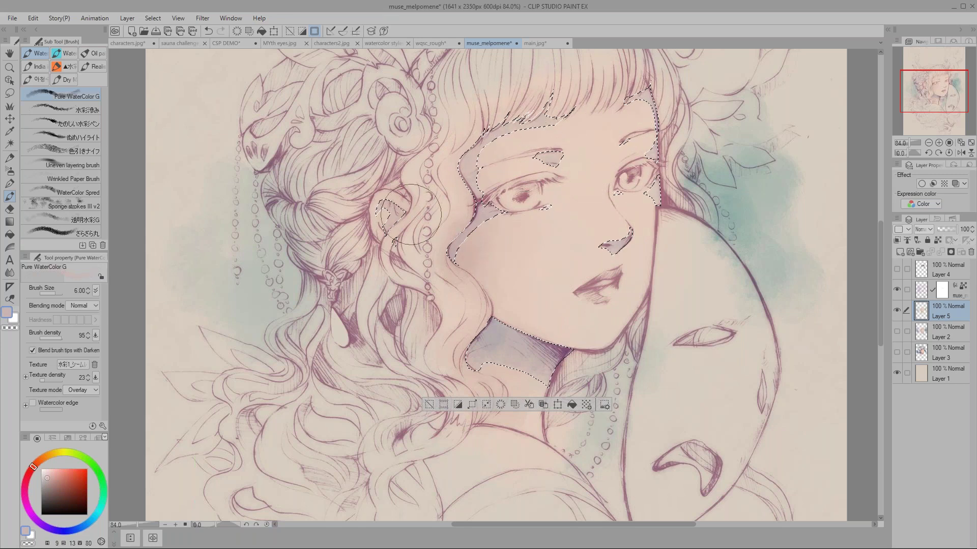
- Clear the selection and soften the shadow edges on the face and neck with the Blur brush at size 1.70
key(p)
key(ctrl+d)
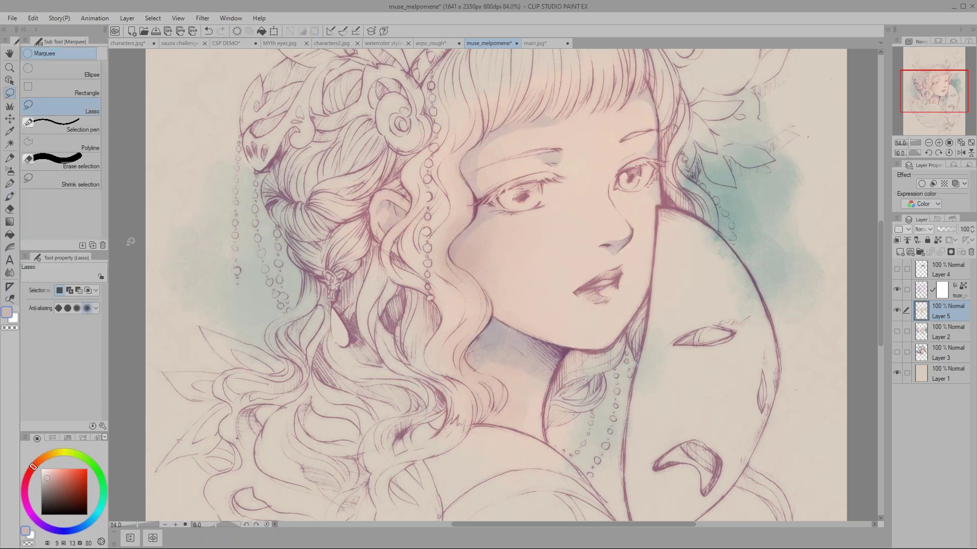
click(10, 273)
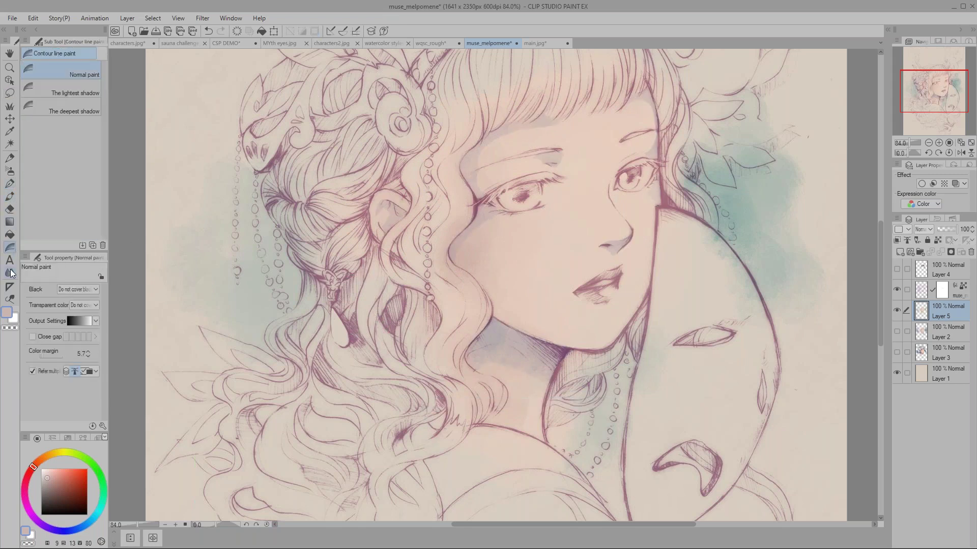
key(bracketleft)
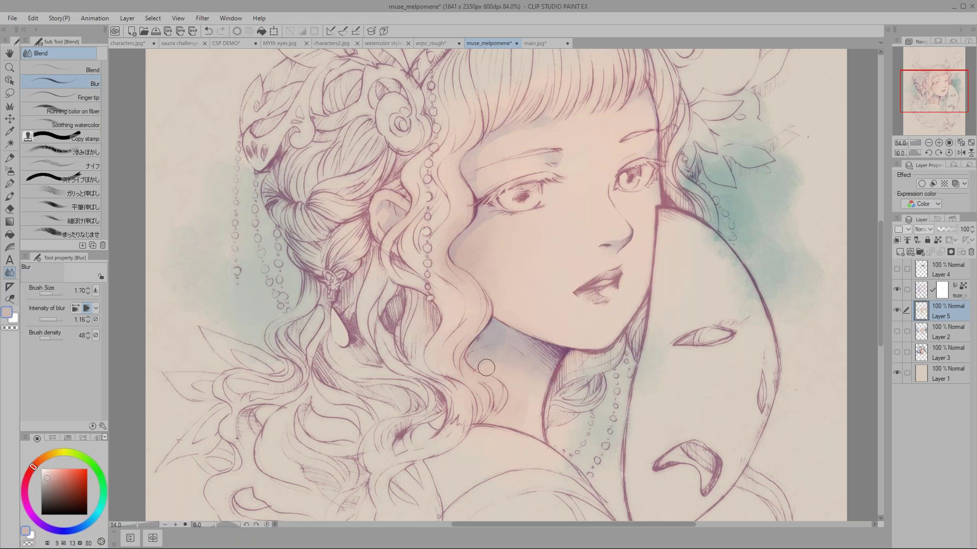
- Lasso the eye nearest the mask and choose a pale orange with hue 31, saturation 17 and value 100
key(m)
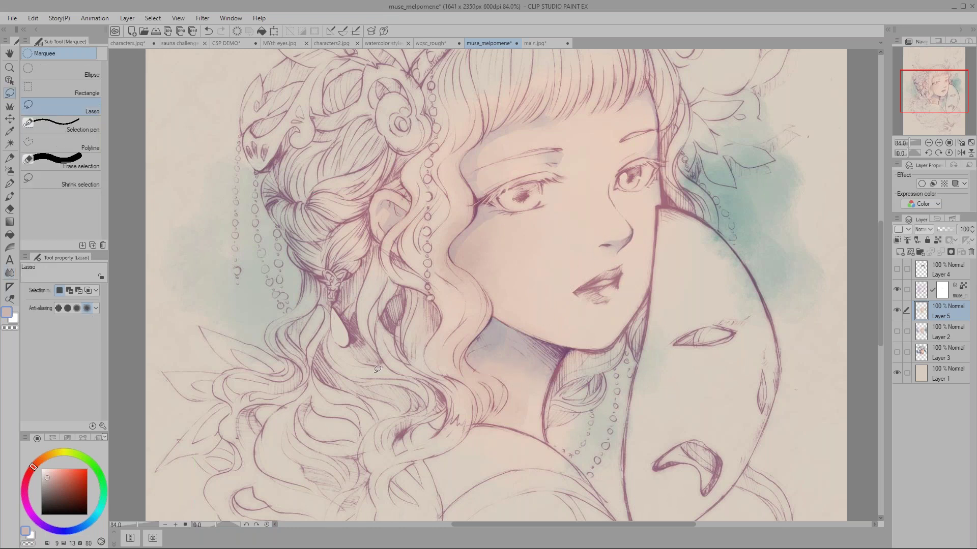
scroll(607, 152, up, 4)
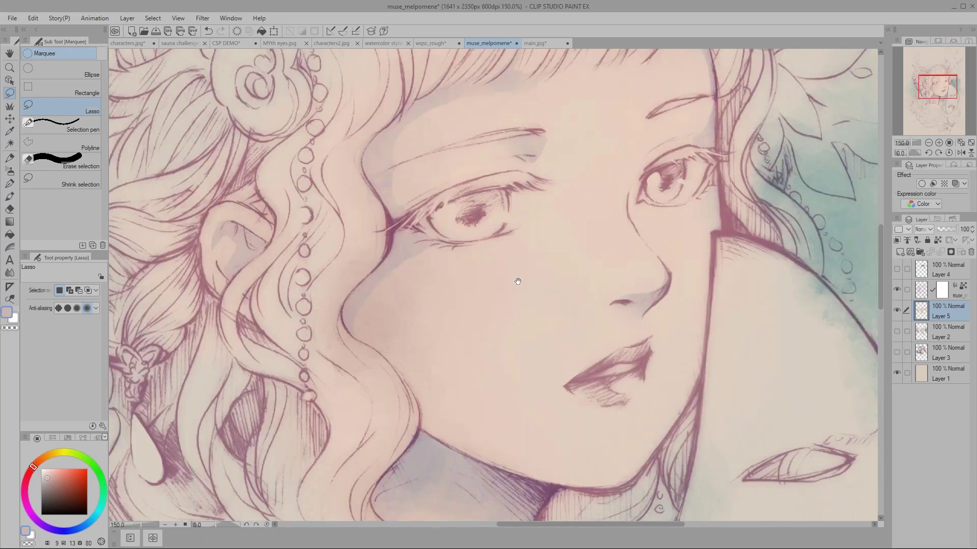
drag(518, 281, 513, 278)
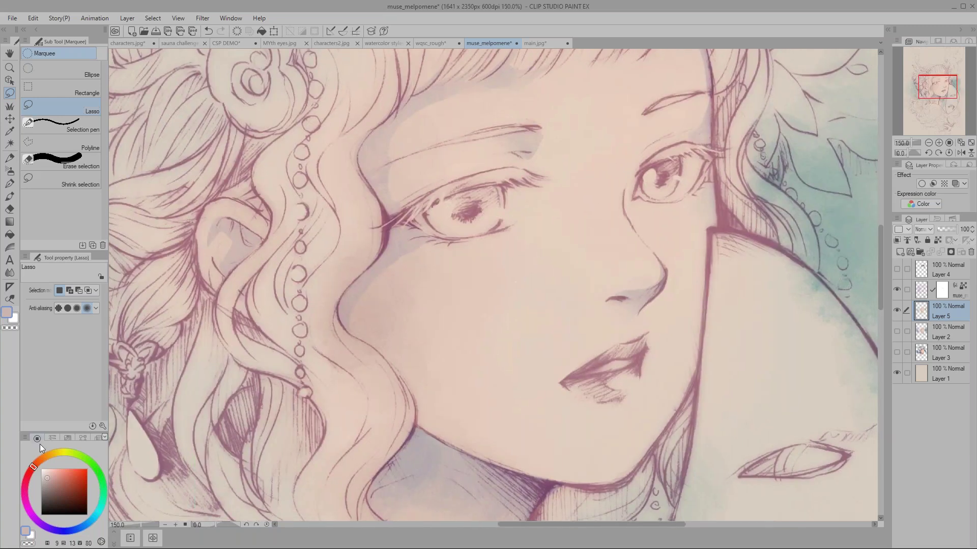
mouse_move(632, 199)
mouse_down()
mouse_move(660, 159)
mouse_move(695, 146)
mouse_move(709, 155)
mouse_move(702, 176)
mouse_move(675, 198)
mouse_move(634, 197)
mouse_up()
click(40, 460)
drag(51, 465, 50, 459)
- Paint the selected eye pale cream using the Real G-Pen and Pure WaterColor G at size 2.50, and clear the selection
click(10, 183)
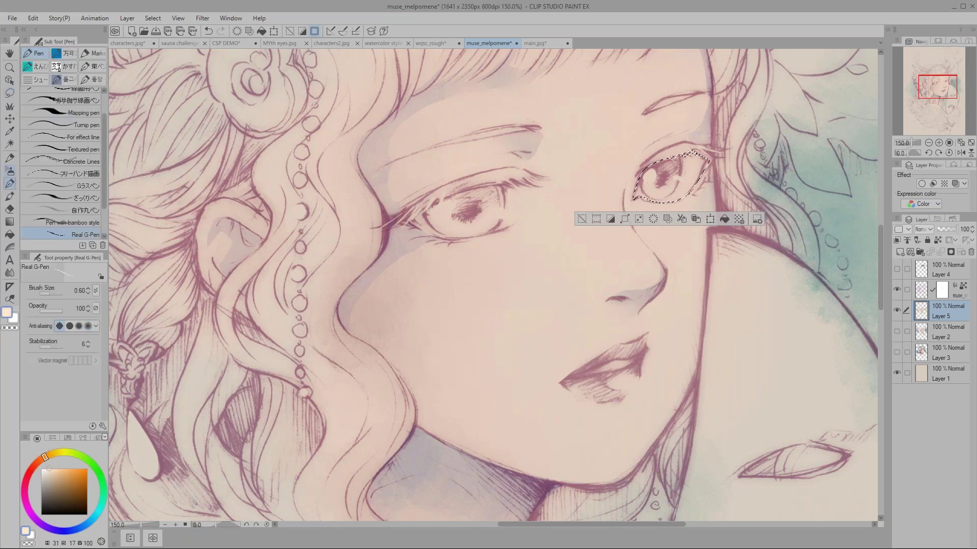
key(bracketright)
key(bracketright)
key(bracketright)
key(bracketright)
key(bracketright)
key(bracketright)
key(bracketright)
key(b)
key(bracketleft)
key(bracketleft)
key(bracketleft)
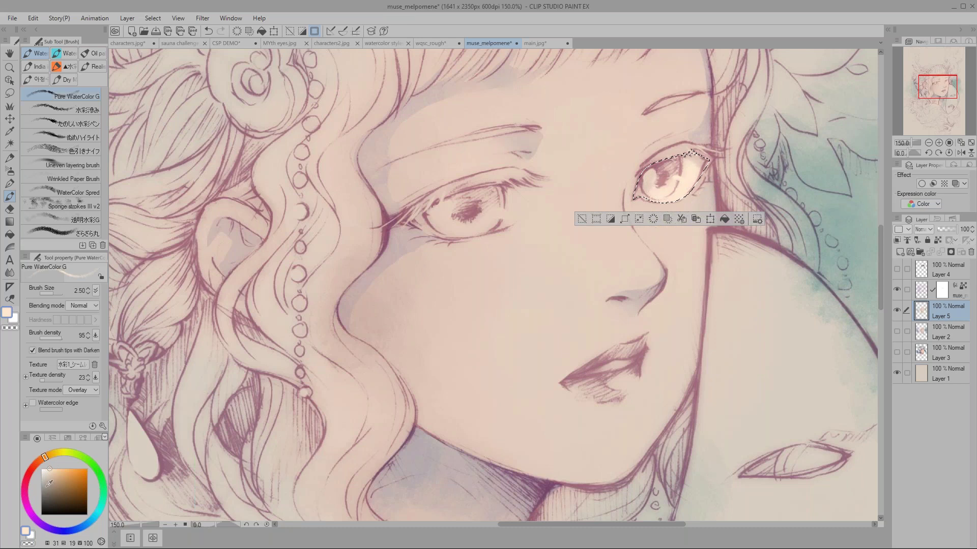
key(m)
key(ctrl+d)
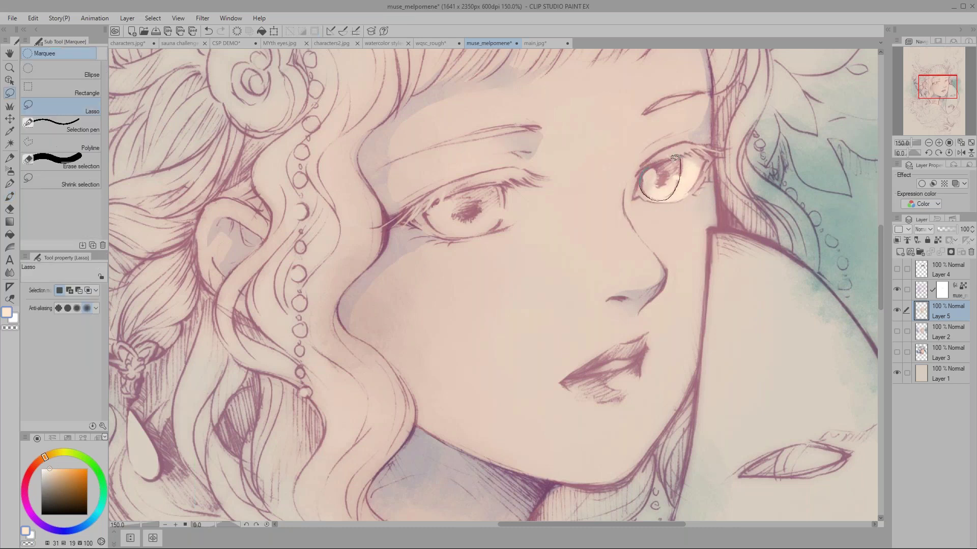
- Lasso the iris of the eye nearest the mask and choose a blue with hue 202, saturation 65 and value 62
drag(642, 175, 640, 187)
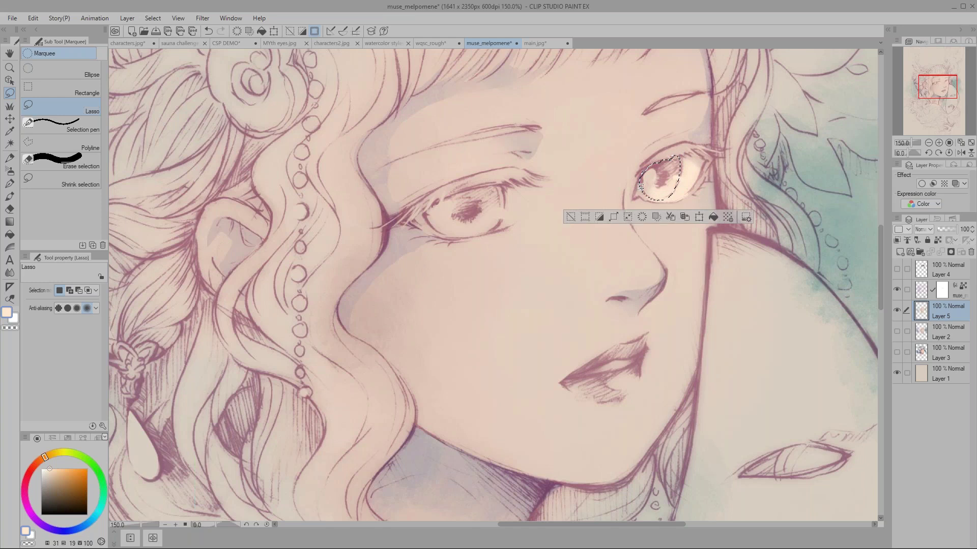
key(b)
click(87, 521)
click(69, 486)
click(71, 486)
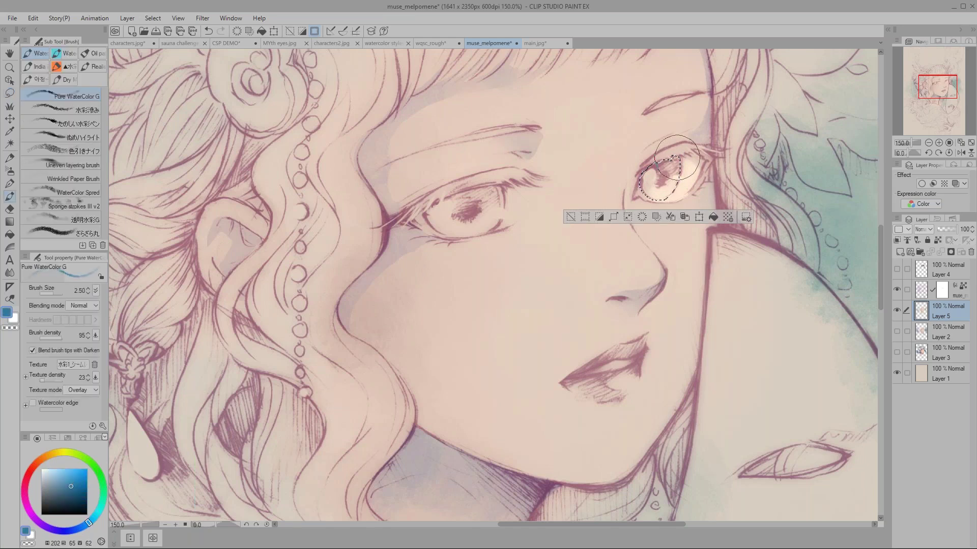
- Paint the selected iris blue with Pure WaterColor G at sizes 3.00 and 1.70, and clear the selection
key(])
drag(677, 163, 640, 178)
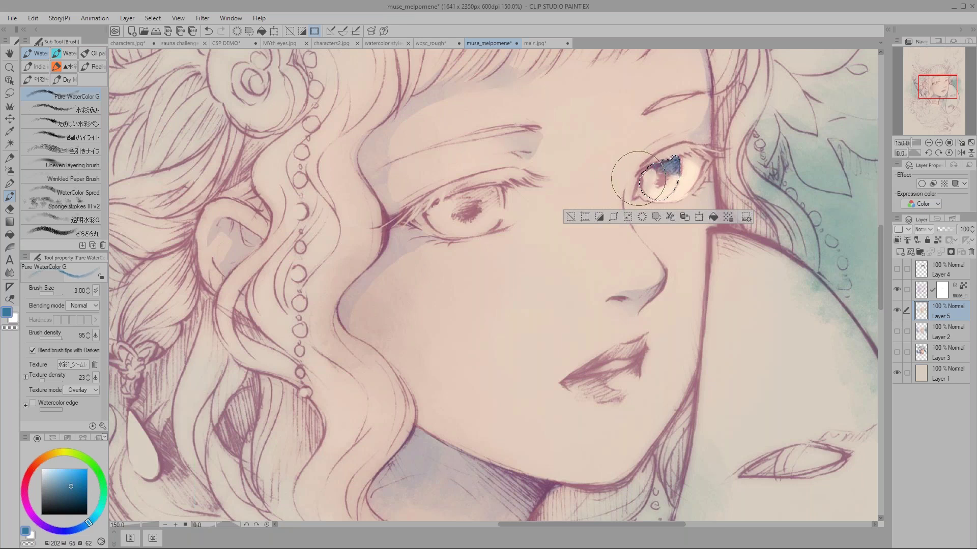
key(bracketleft)
key(bracketleft)
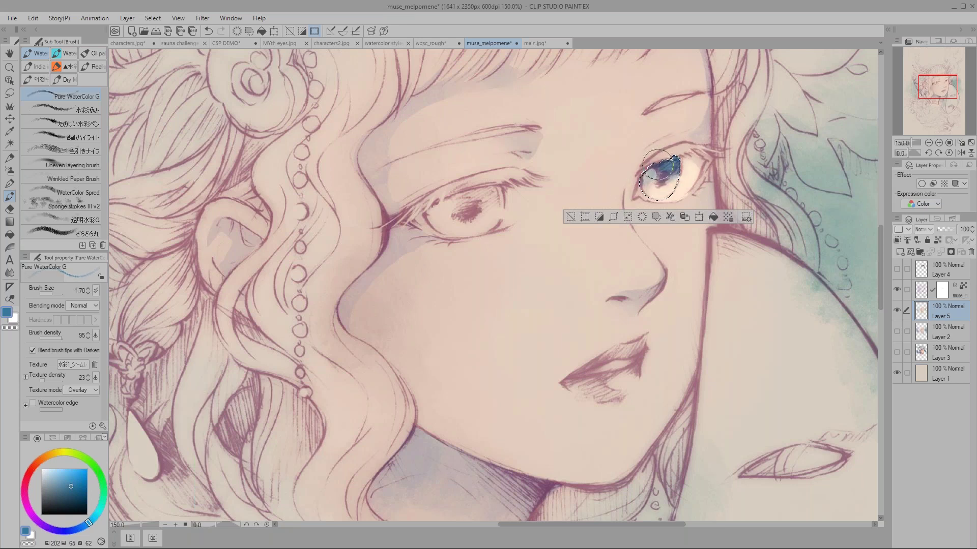
drag(678, 162, 657, 169)
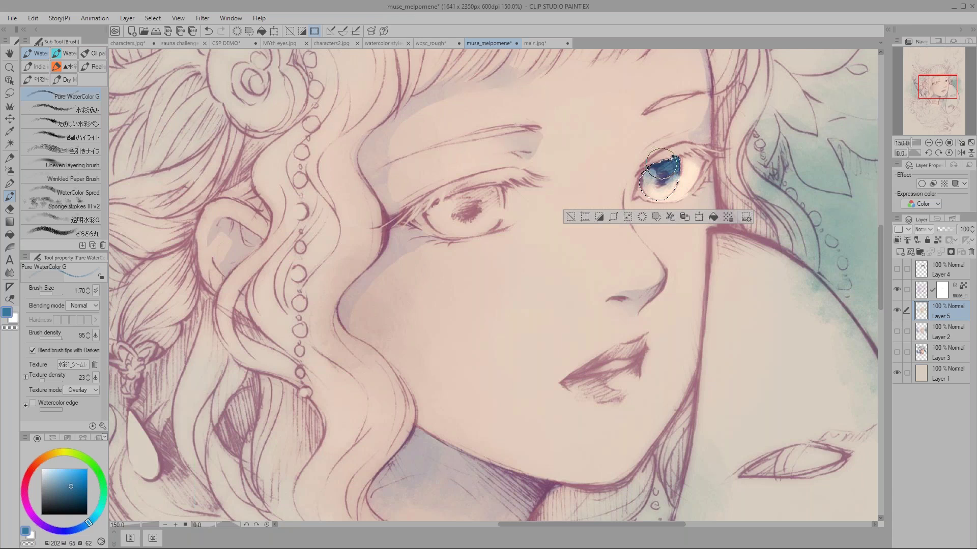
key(m)
key(ctrl+d)
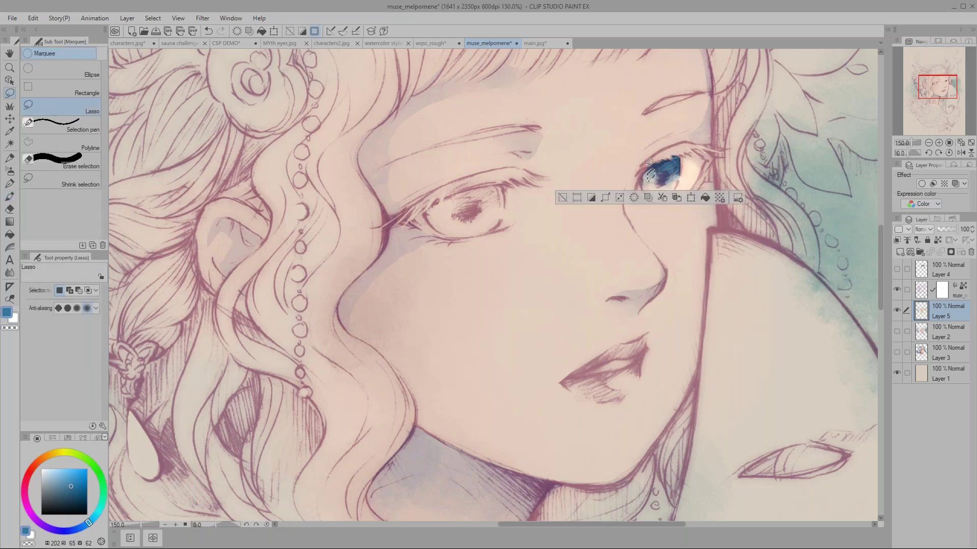
- Lasso a small highlight spot on the iris beside the pupil and choose a cream with hue 33, saturation 14 and value 100
mouse_move(649, 173)
mouse_down()
mouse_move(661, 168)
mouse_move(646, 176)
mouse_up()
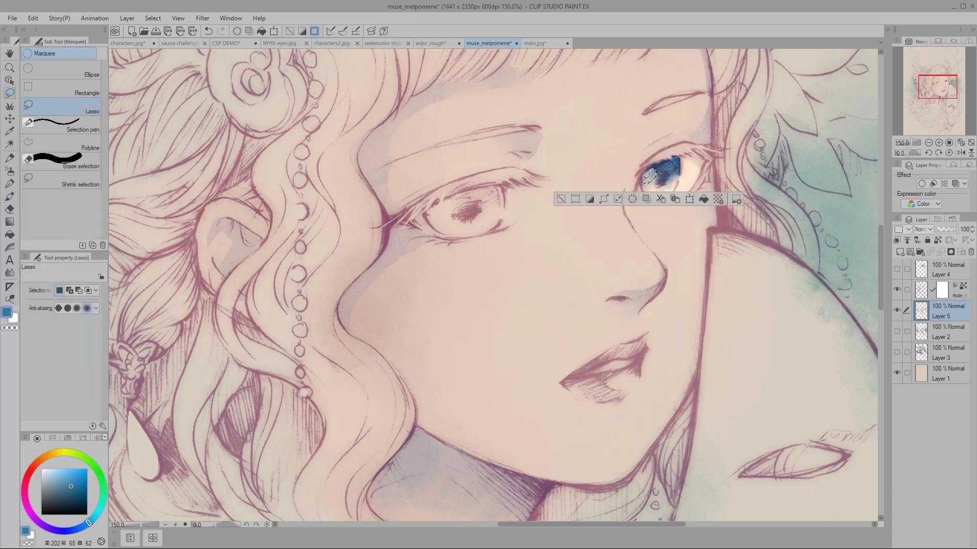
key(ctrl+d)
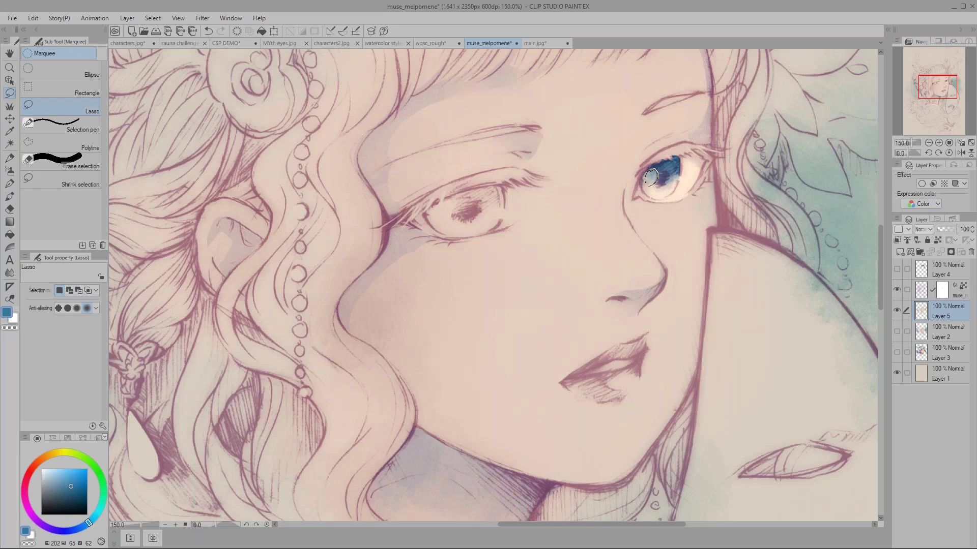
drag(652, 174, 646, 181)
key(b)
alt+click(644, 170)
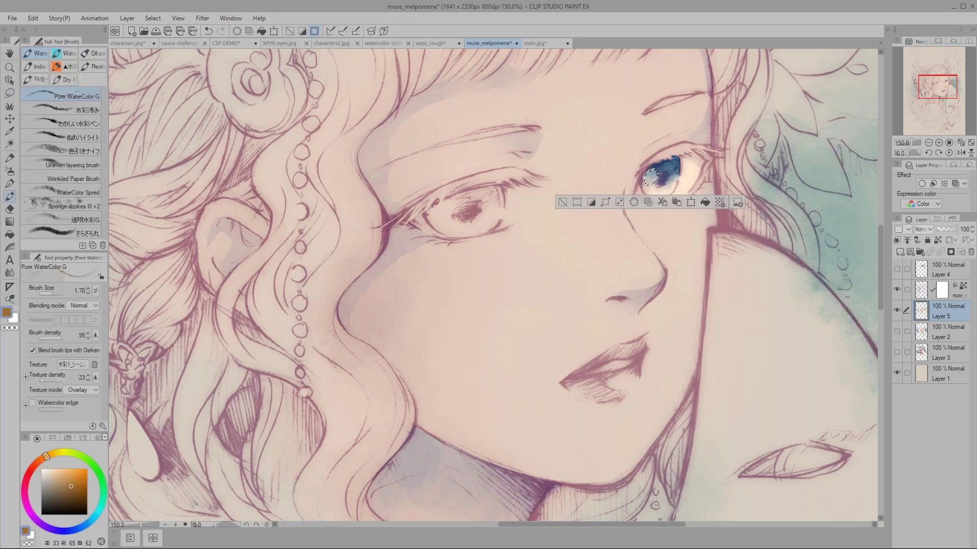
key(m)
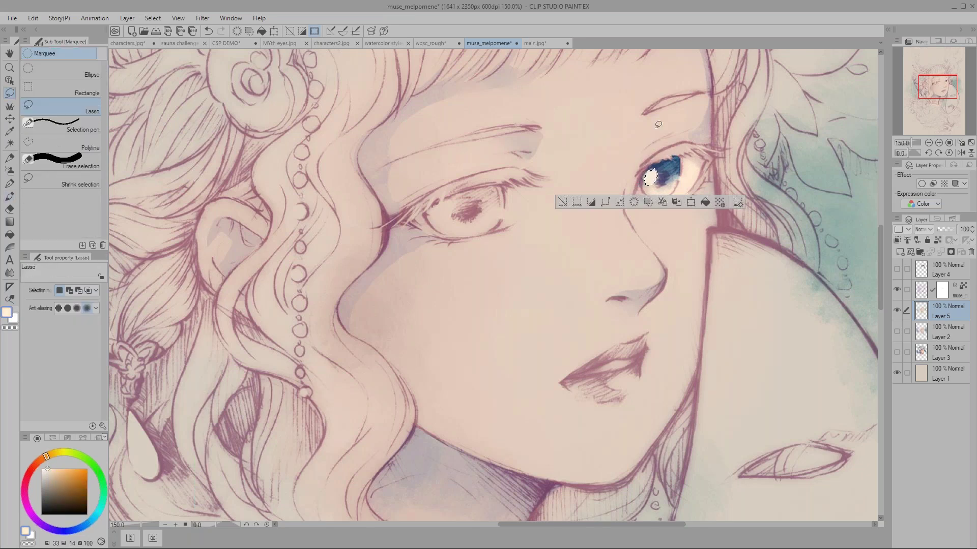
- Choose the Very Soft airbrush and set its blending mode to Normal
click(10, 171)
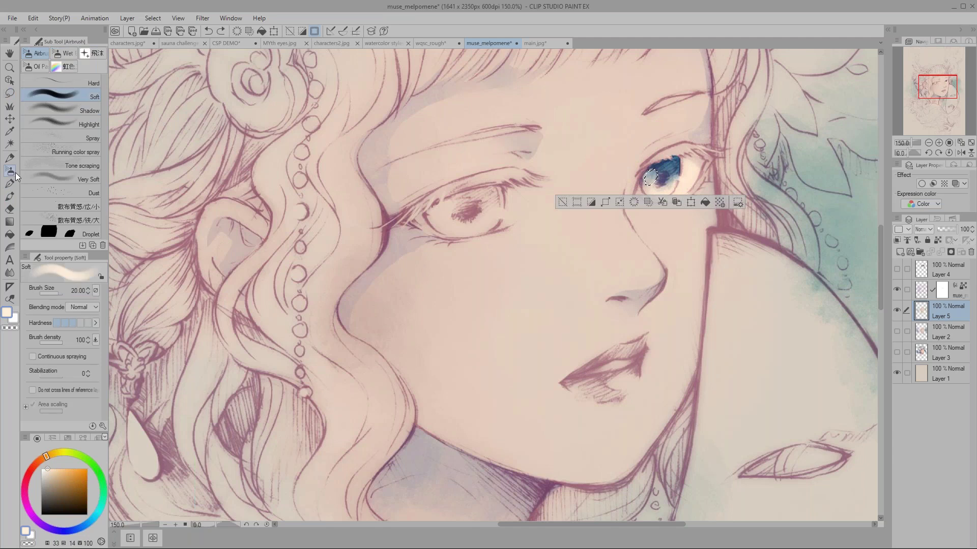
click(43, 176)
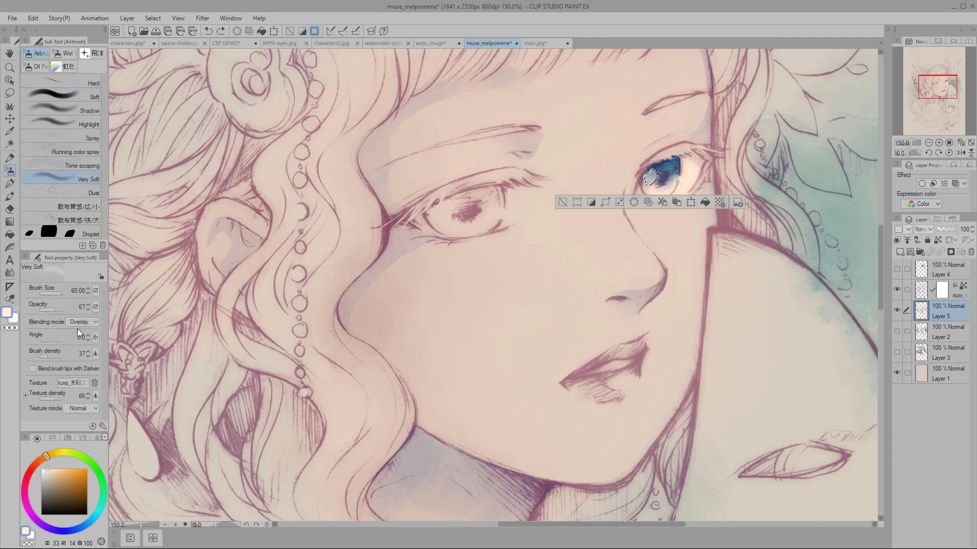
click(78, 324)
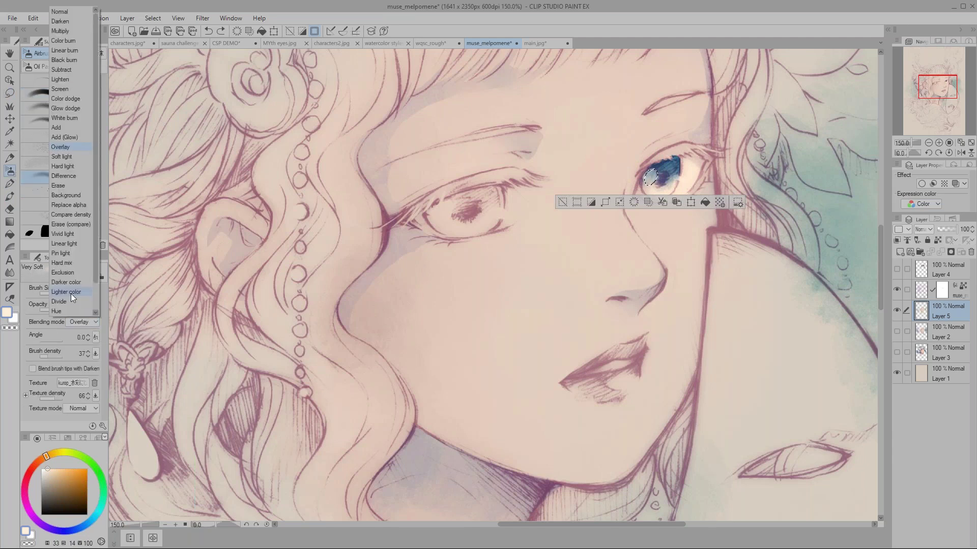
click(59, 12)
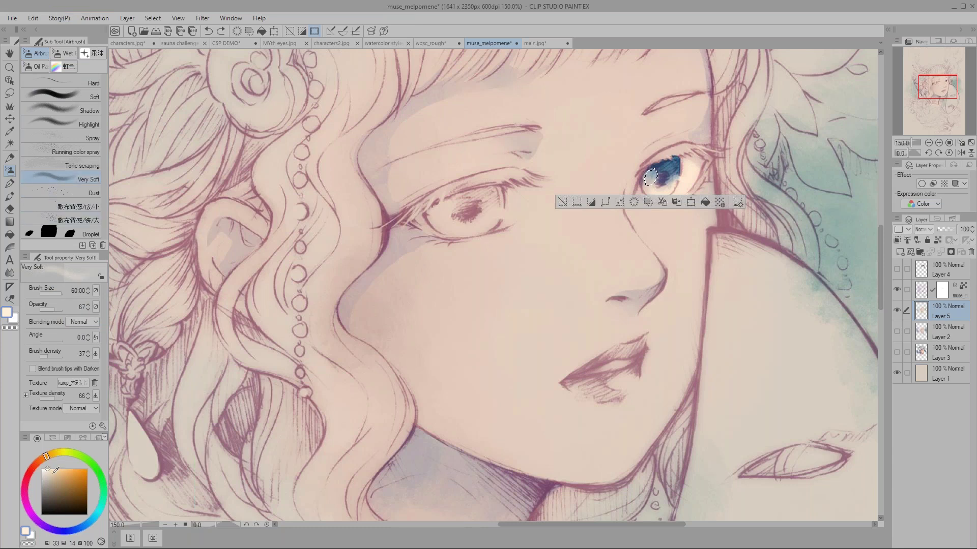
- Airbrush a soft cream highlight inside the selected iris spot with the brush reduced to size 1.50, and clear the selection
key(bracketleft)
key(bracketleft)
key(bracketleft)
key(bracketleft)
key(bracketleft)
key(bracketleft)
key(bracketleft)
key(bracketleft)
key(bracketleft)
key(bracketleft)
key(bracketleft)
key(bracketleft)
key(bracketleft)
key(bracketleft)
key(bracketleft)
key(bracketleft)
drag(640, 167, 657, 162)
key(bracketleft)
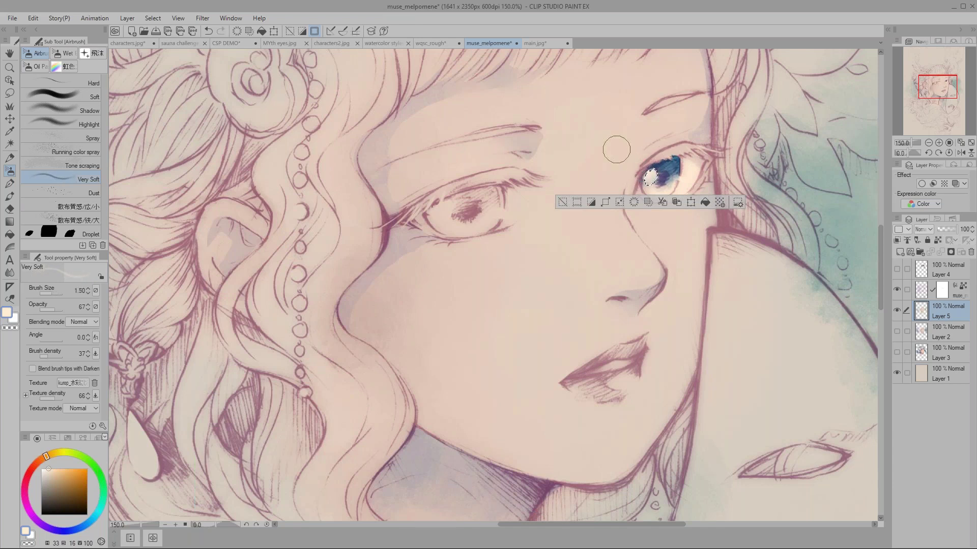
key(m)
key(ctrl+d)
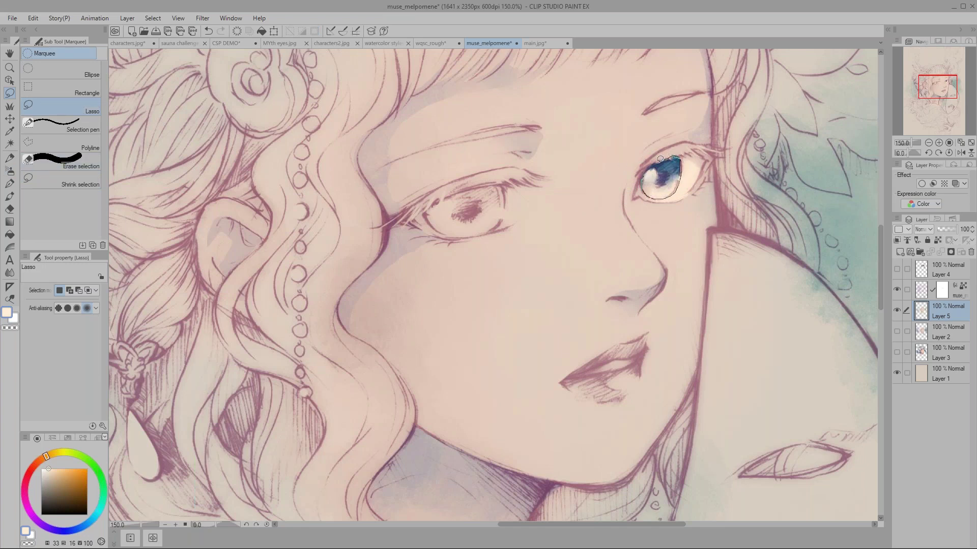
- Lasso the lower iris and paint it light teal, hue 182, using the Real G-Pen and Pure WaterColor G at size 1.00
drag(660, 160, 661, 159)
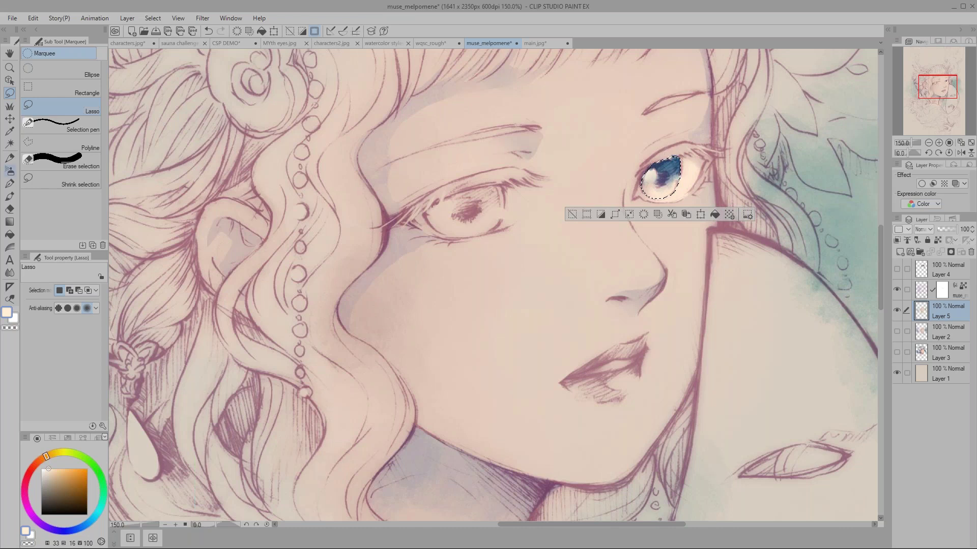
click(9, 183)
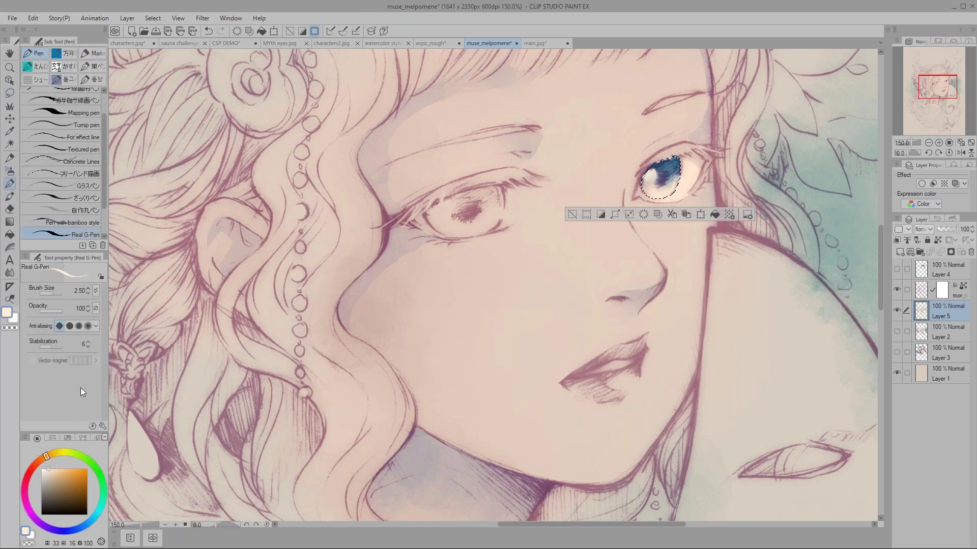
click(97, 513)
click(65, 474)
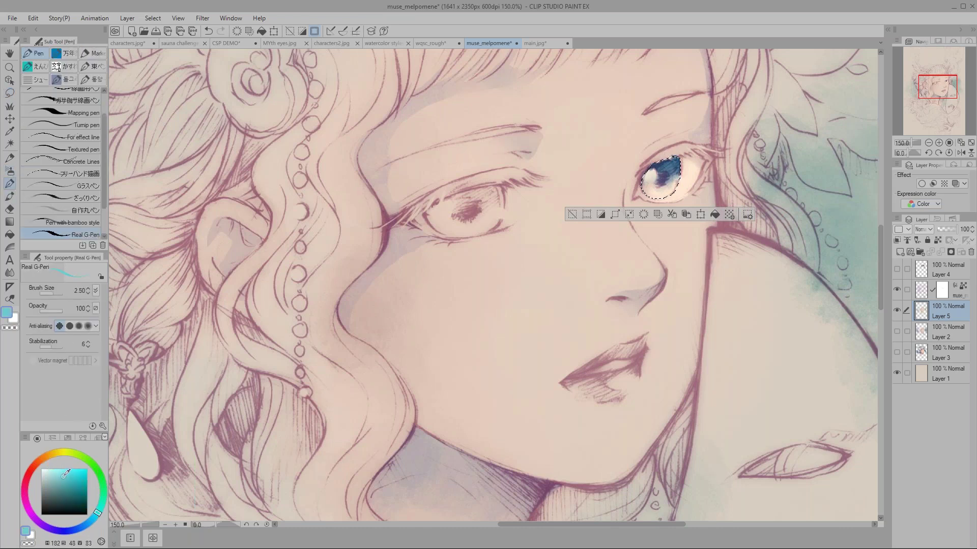
key(bracketleft)
key(bracketleft)
key(bracketleft)
key(bracketleft)
key(b)
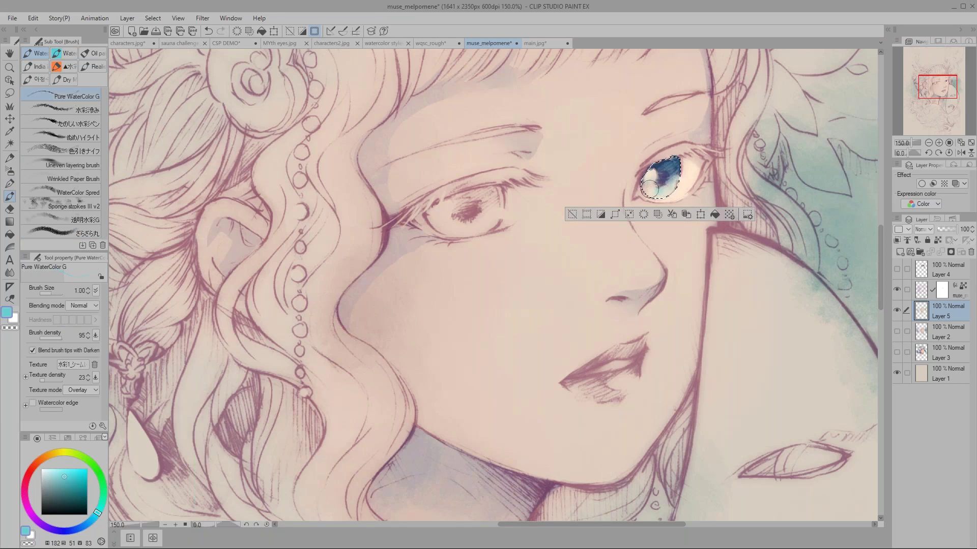
- Add pale yellow touches, hue 47, saturation 24, value 100, to the selected lower iris with the Real G-Pen at 0.60, and clear the selection
alt+click(676, 153)
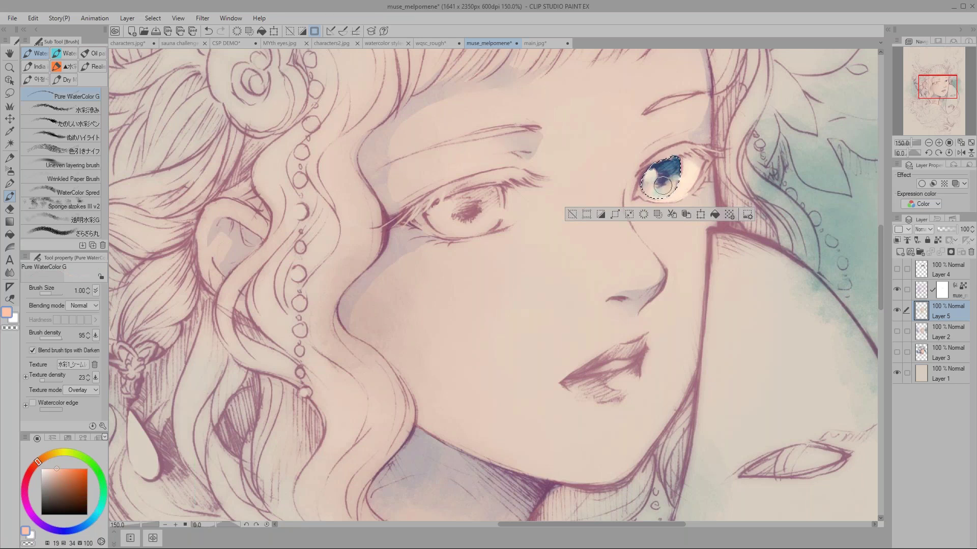
drag(54, 464, 53, 453)
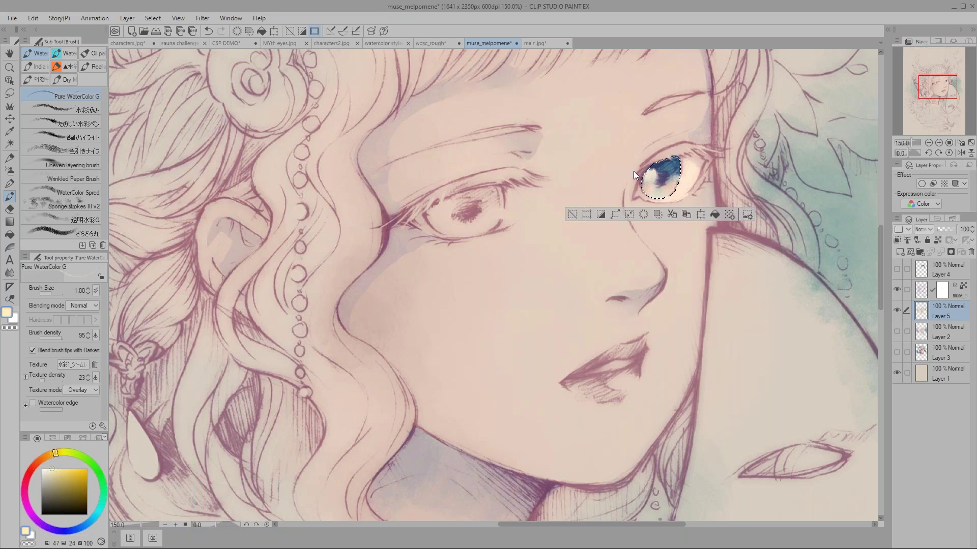
key(p)
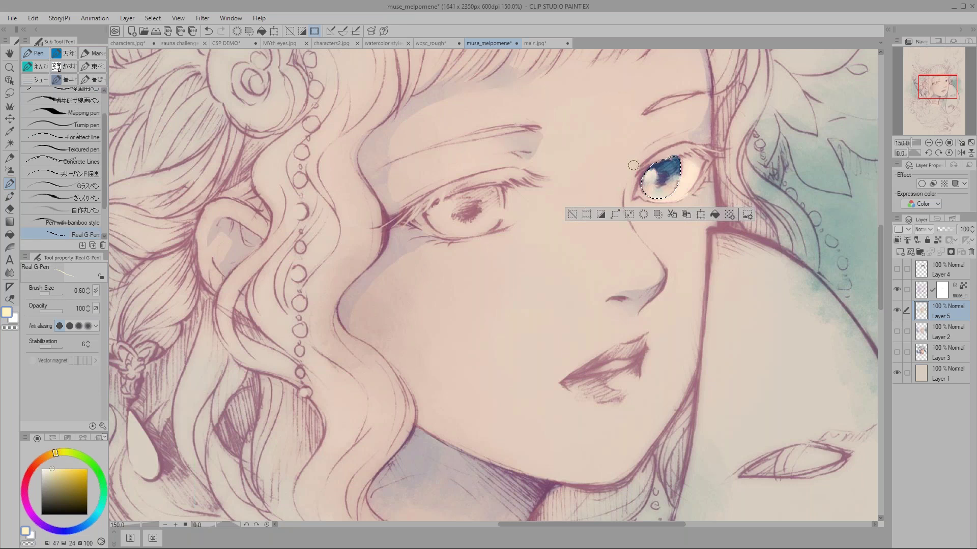
key(m)
key(ctrl+d)
- Dot small white catchlights on the iris with the Real G-Pen at size 0.25
key(p)
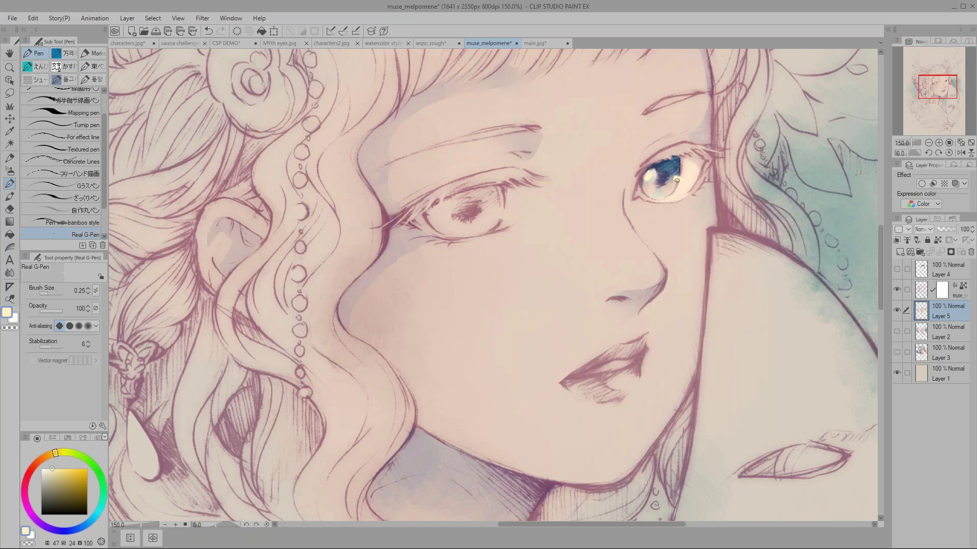
drag(52, 468, 39, 440)
drag(651, 175, 650, 177)
- Lasso the upper lash line of the painted eye and choose a muted violet with hue 259, saturation 25 and value 46
key(m)
mouse_move(654, 163)
mouse_down()
mouse_move(617, 205)
mouse_move(657, 156)
mouse_move(712, 161)
mouse_move(664, 167)
mouse_move(616, 205)
mouse_up()
key(b)
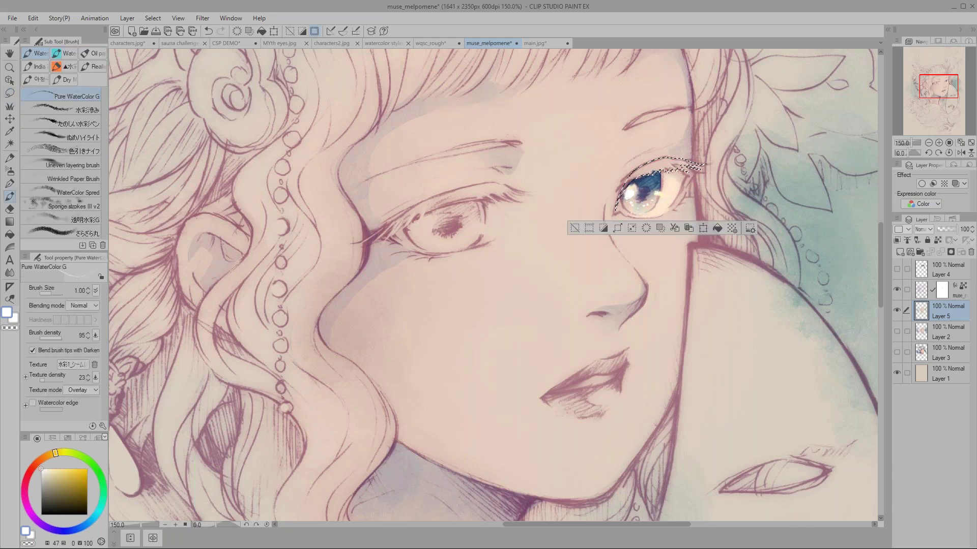
key(b)
key(b)
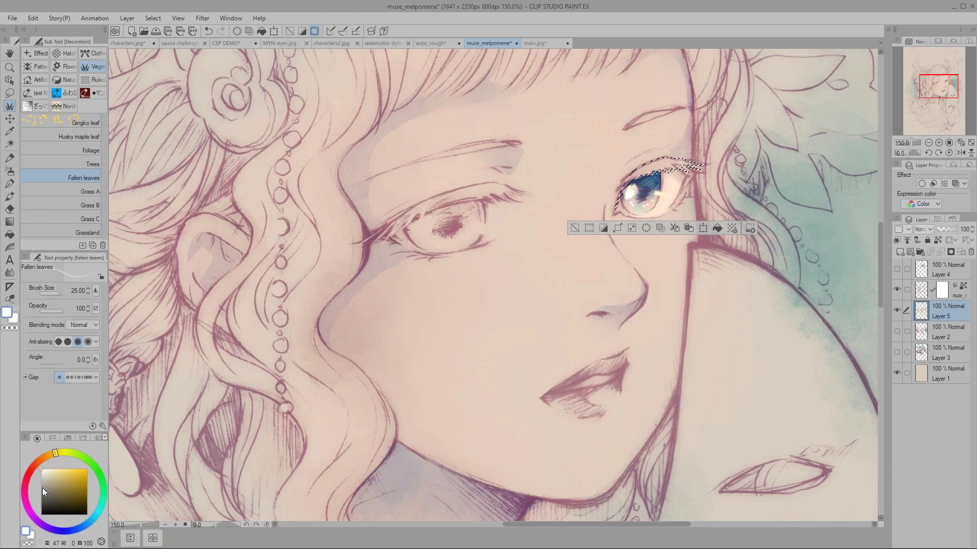
key(b)
alt+click(58, 497)
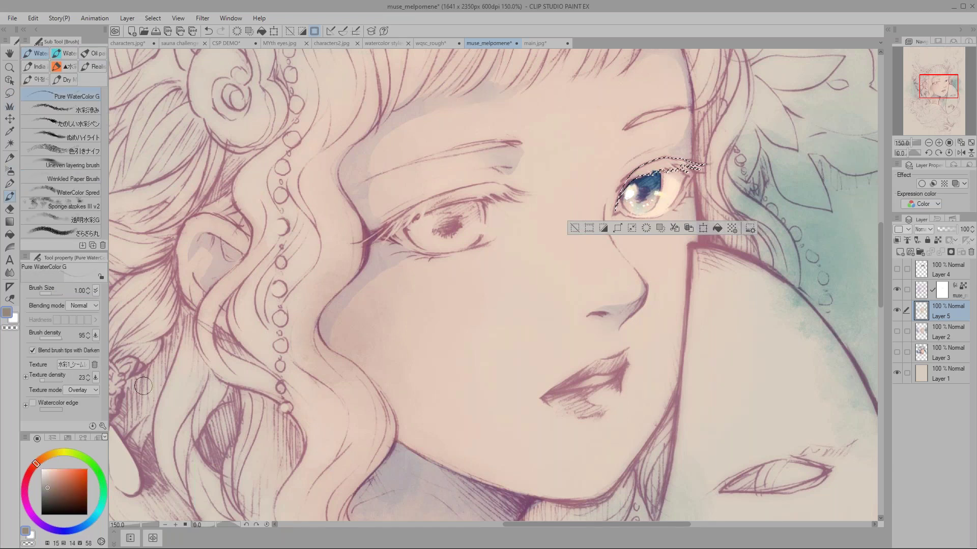
click(51, 529)
click(56, 489)
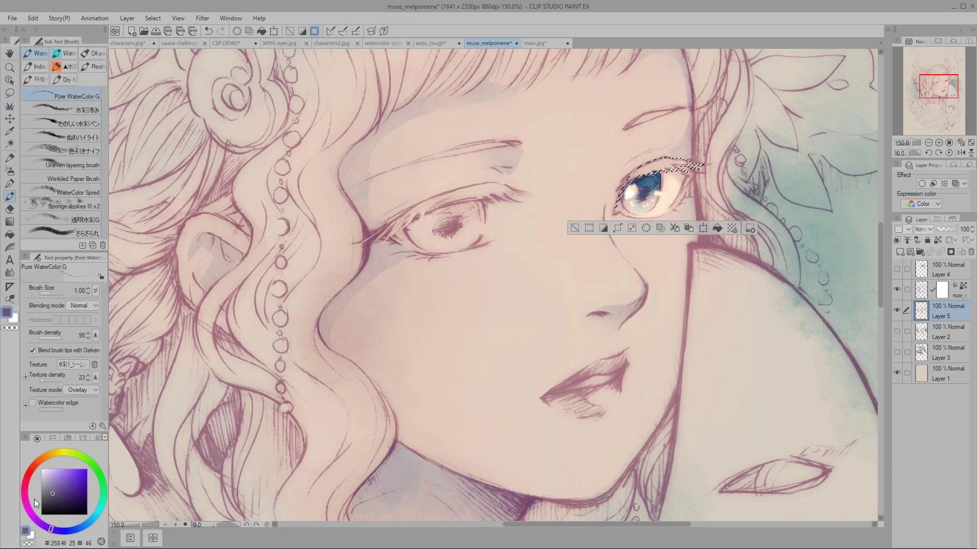
- Paint the selected lash line dark violet with Pure WaterColor G at sizes 2.00 and 1.70, and clear the selection
key(bracketright)
drag(647, 168, 625, 189)
key(bracketright)
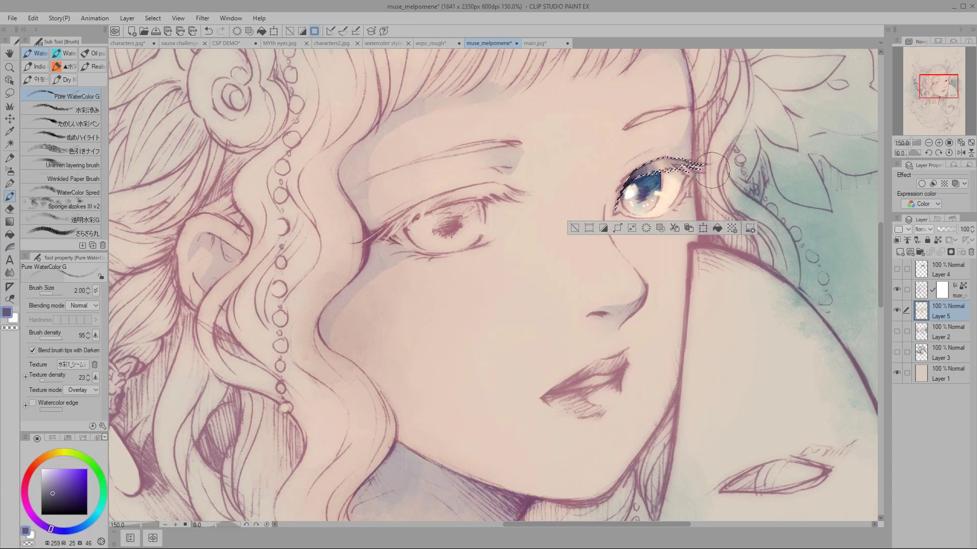
drag(645, 169, 626, 189)
key(bracketleft)
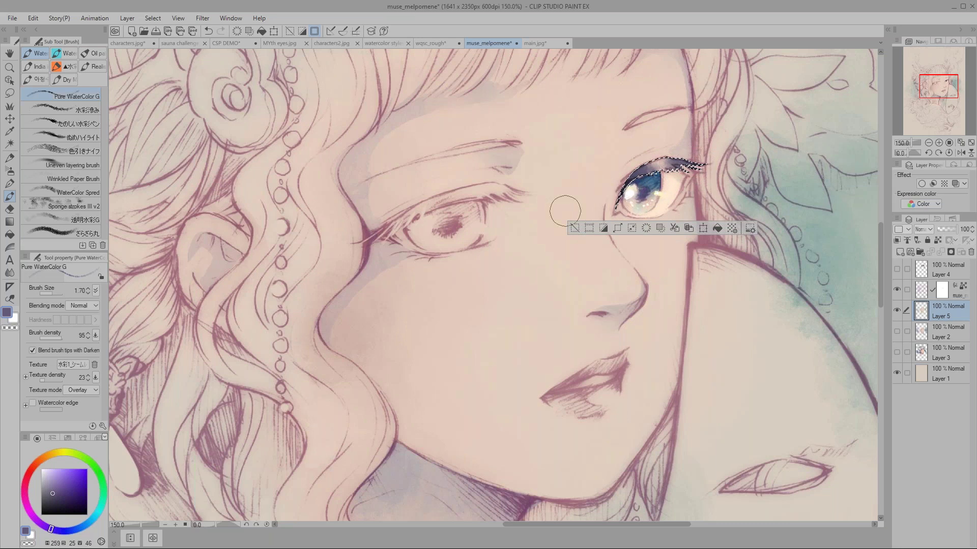
key(m)
key(ctrl+d)
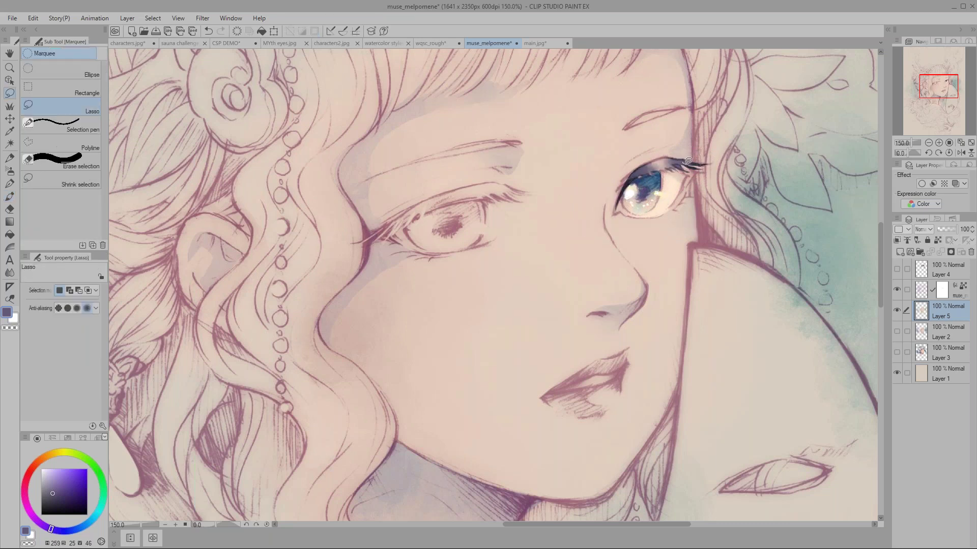
- Darken the outer corner of the painted eye within a lassoed area and draw fine lashes with Pencil R1 at size 0.10
mouse_move(696, 176)
mouse_down()
mouse_move(678, 163)
mouse_move(708, 170)
mouse_move(678, 192)
mouse_up()
key(b)
key(p)
key(ctrl+d)
key(p)
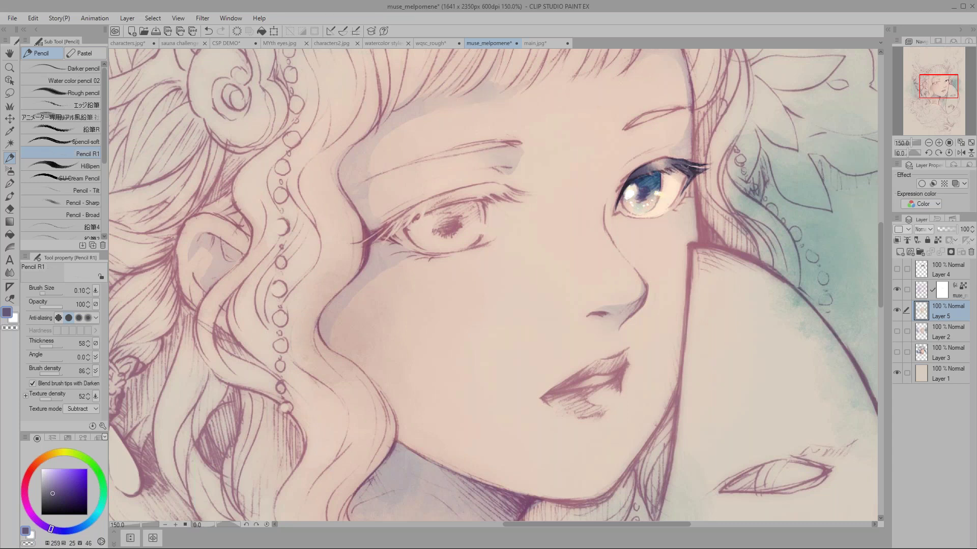
drag(683, 160, 715, 162)
- Scribble Pencil R1 test swatches on the cheek at size 1.70 and undo them
key(])
key(])
key(])
mouse_move(747, 303)
mouse_down()
mouse_move(665, 282)
mouse_move(631, 261)
mouse_up()
key(])
mouse_move(448, 204)
mouse_down()
mouse_move(382, 244)
mouse_move(370, 259)
mouse_move(388, 286)
mouse_move(370, 298)
mouse_move(346, 285)
mouse_up()
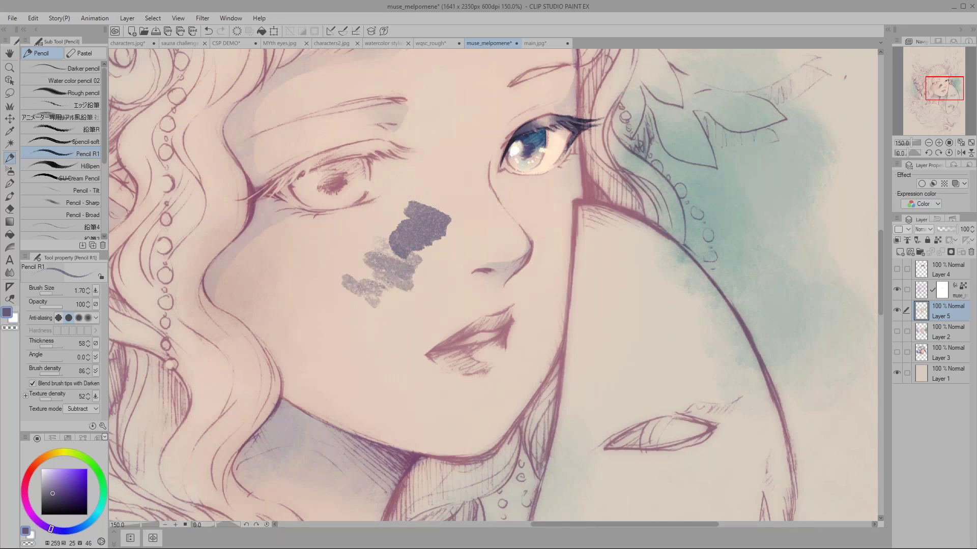
key(ctrl+z)
key(ctrl+z)
key(ctrl+z)
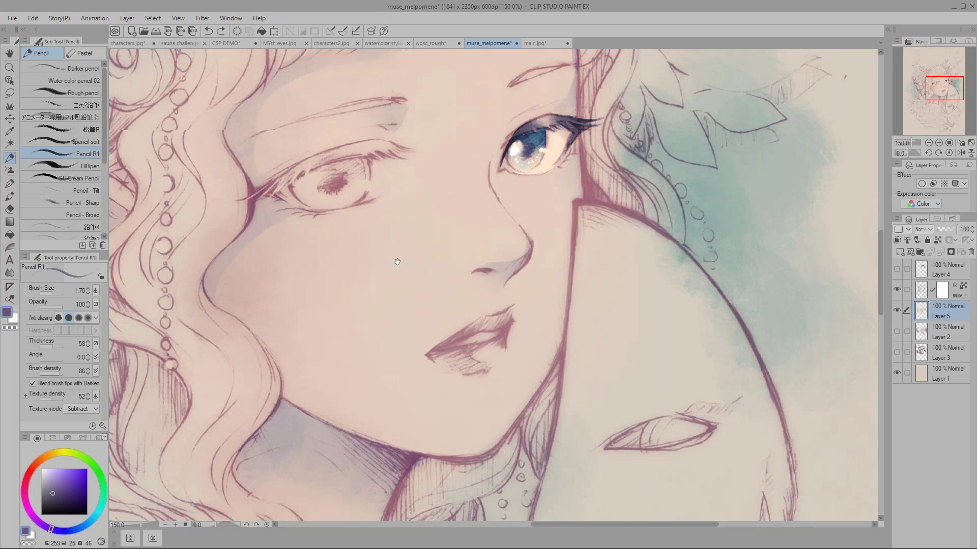
- Tint the painted eye's lower lid with Pencil R1 at size 0.60 in light peach, hue 13, saturation 26, value 96
drag(397, 261, 484, 308)
key(bracketleft)
key(bracketleft)
key(bracketleft)
key(bracketleft)
key(bracketleft)
key(bracketleft)
key(bracketleft)
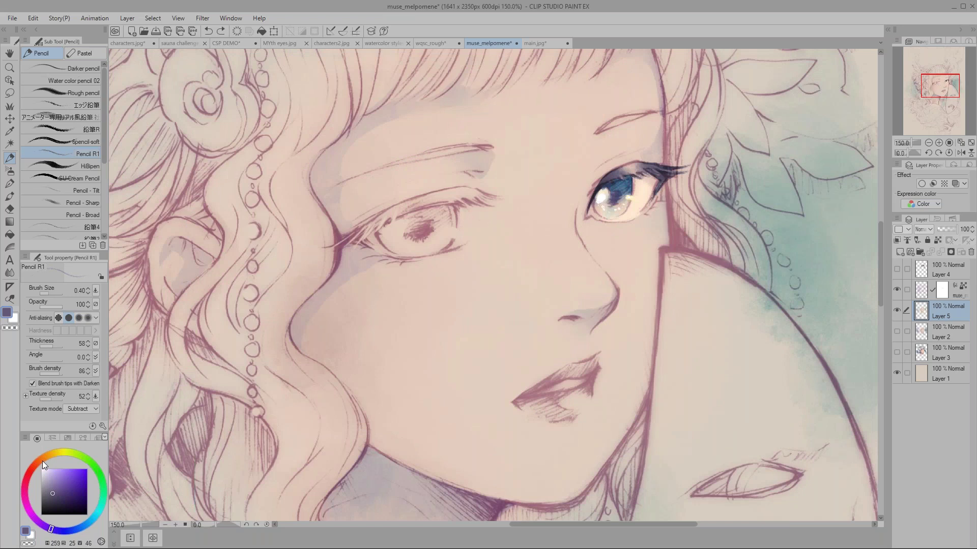
click(41, 461)
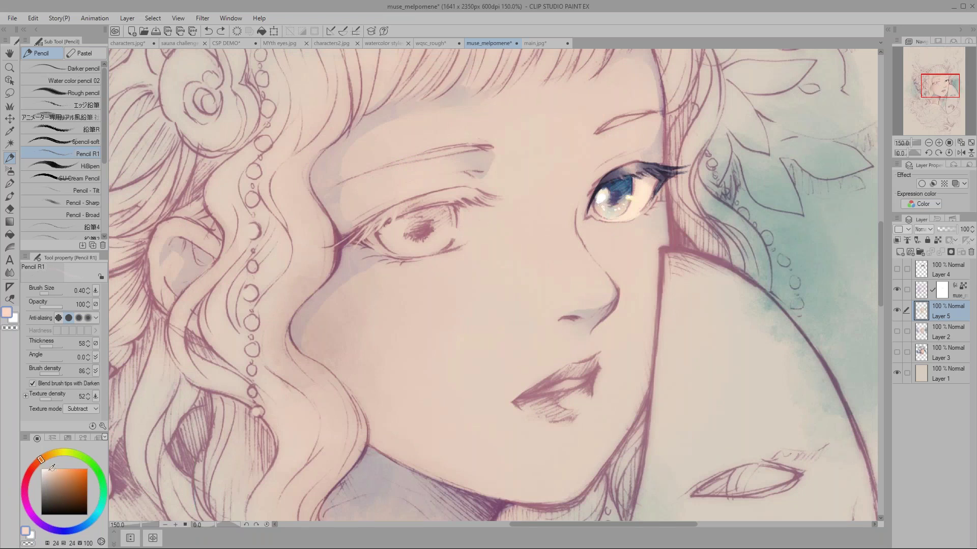
drag(40, 462, 34, 465)
click(50, 470)
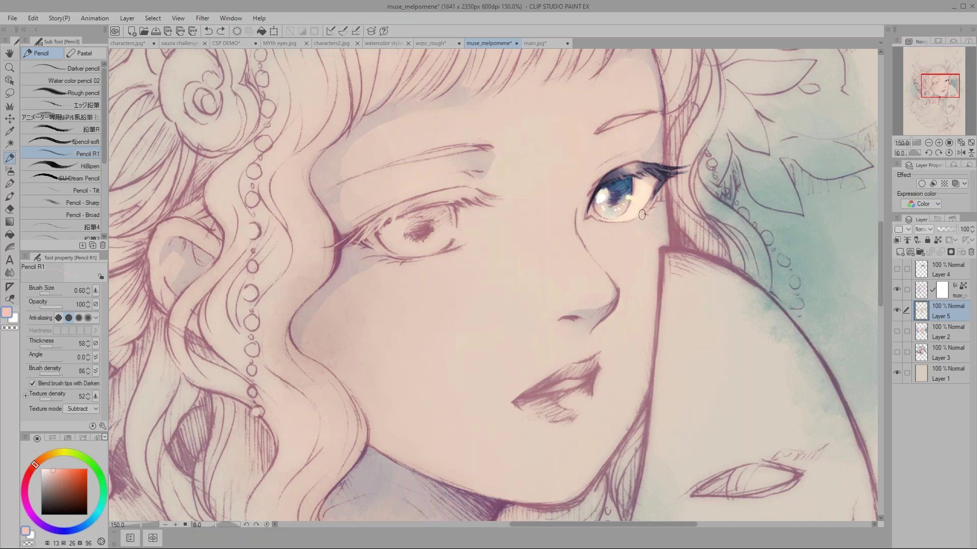
key(bracketright)
key(bracketright)
- Line the lower lids of both eyes with a fine Pencil R1 in muted pink, hue 7, saturation 30, value 88
click(54, 474)
key(bracketleft)
key(bracketleft)
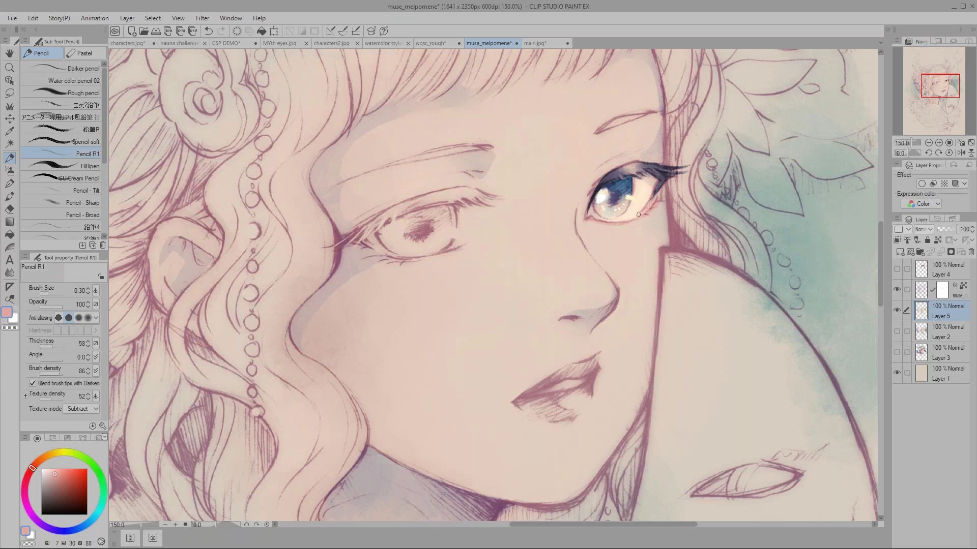
key(bracketright)
drag(468, 245, 434, 254)
key(bracketleft)
- Sample the dark violet of the lashes and draw fine lower lashes at the painted eye's outer corner with Pencil R1 at size 0.10
alt+click(660, 186)
key(bracketright)
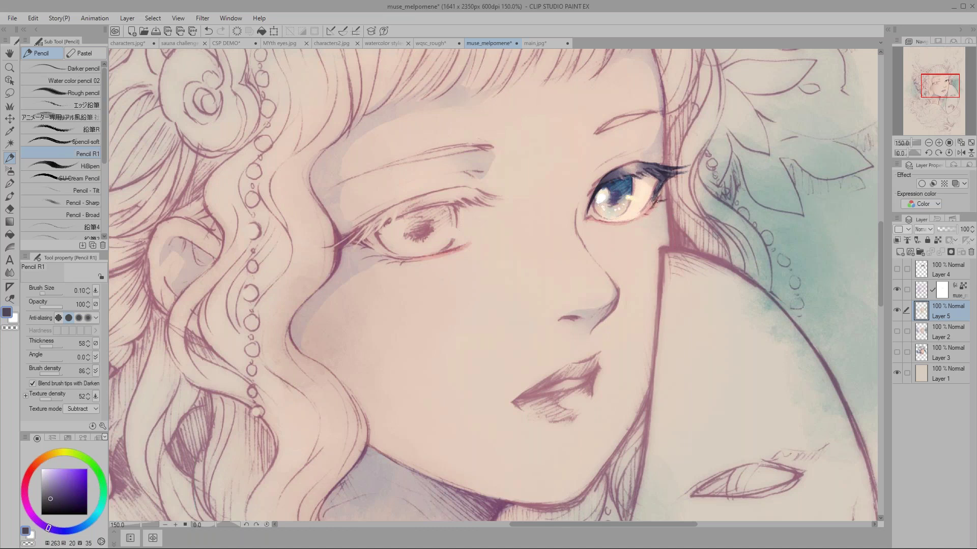
drag(652, 208, 649, 214)
- Lasso the bangs and upper front locks, and add the strands hanging beside the painted eye to the selection
scroll(599, 197, down, 2)
scroll(410, 354, down, 3)
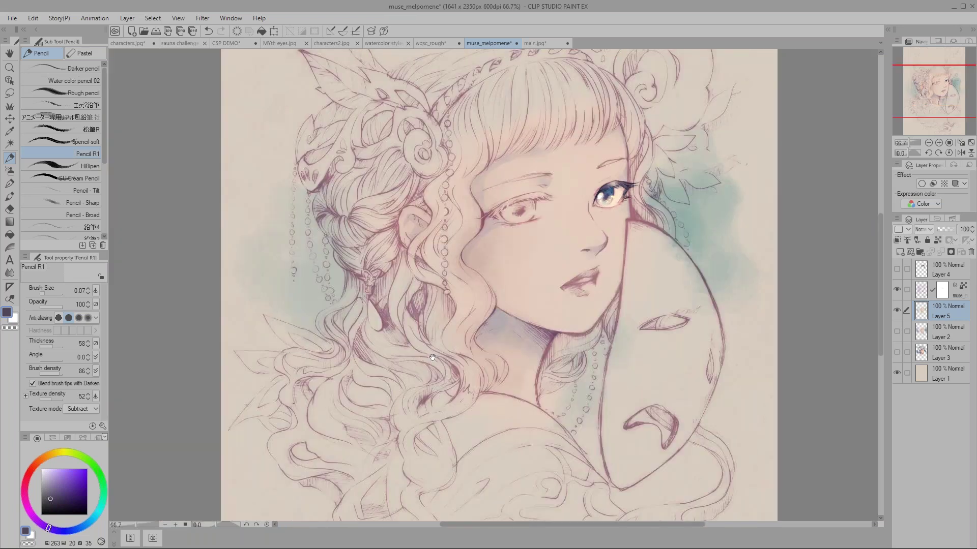
scroll(404, 352, up, 3)
scroll(404, 352, down, 3)
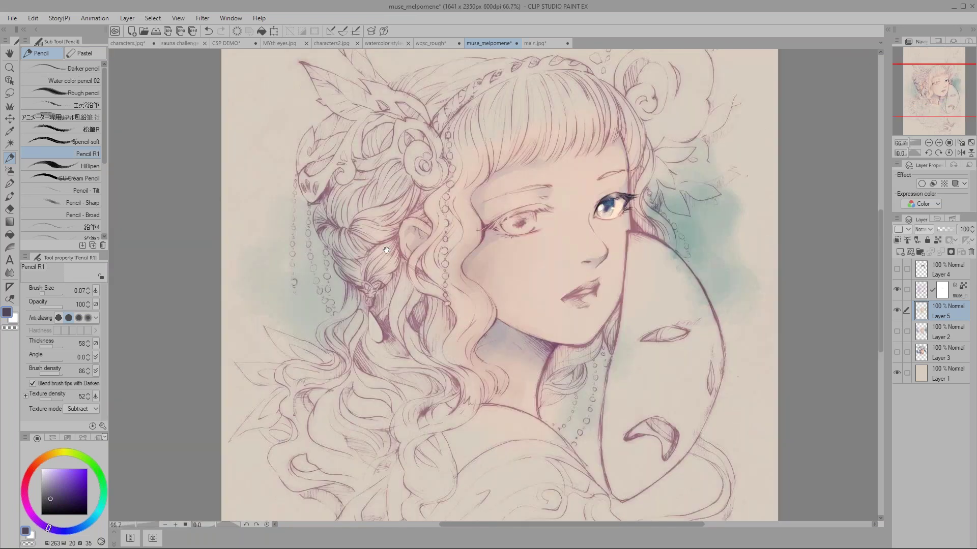
key(m)
scroll(536, 114, up, 3)
mouse_move(658, 105)
mouse_down()
mouse_move(542, 106)
mouse_move(481, 135)
mouse_move(436, 183)
mouse_move(441, 265)
mouse_move(400, 287)
mouse_move(392, 303)
mouse_move(415, 327)
mouse_move(385, 396)
mouse_move(410, 426)
mouse_move(404, 372)
mouse_move(433, 421)
mouse_move(466, 416)
mouse_move(464, 399)
mouse_move(498, 344)
mouse_move(478, 296)
mouse_move(481, 274)
mouse_move(512, 252)
mouse_move(591, 231)
mouse_move(608, 217)
mouse_move(603, 228)
mouse_move(623, 217)
mouse_move(643, 227)
mouse_move(655, 215)
mouse_move(672, 221)
mouse_move(706, 199)
mouse_move(725, 241)
mouse_move(726, 158)
mouse_move(663, 109)
mouse_up()
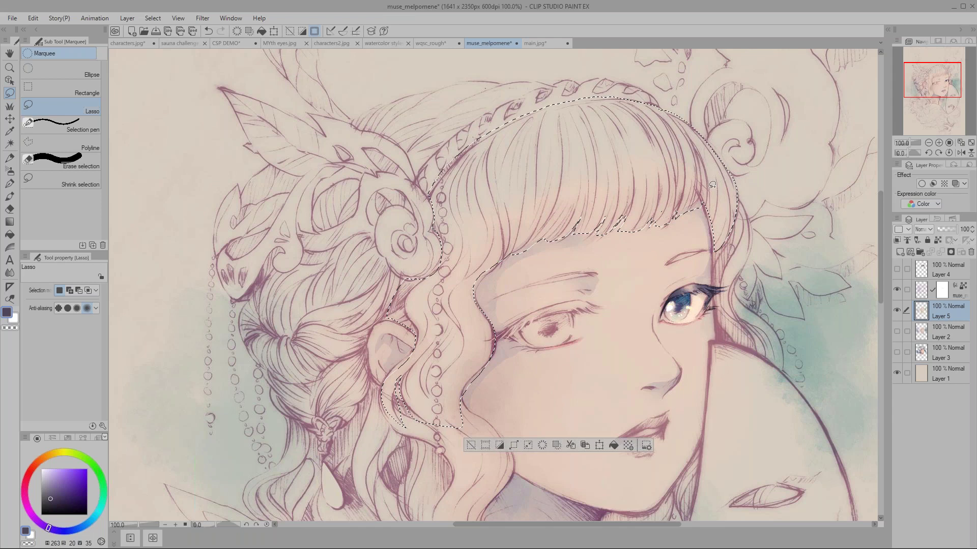
scroll(714, 180, down, 2)
mouse_move(716, 178)
mouse_down()
mouse_move(707, 215)
mouse_move(741, 243)
mouse_move(738, 273)
mouse_move(687, 248)
mouse_move(673, 122)
mouse_up()
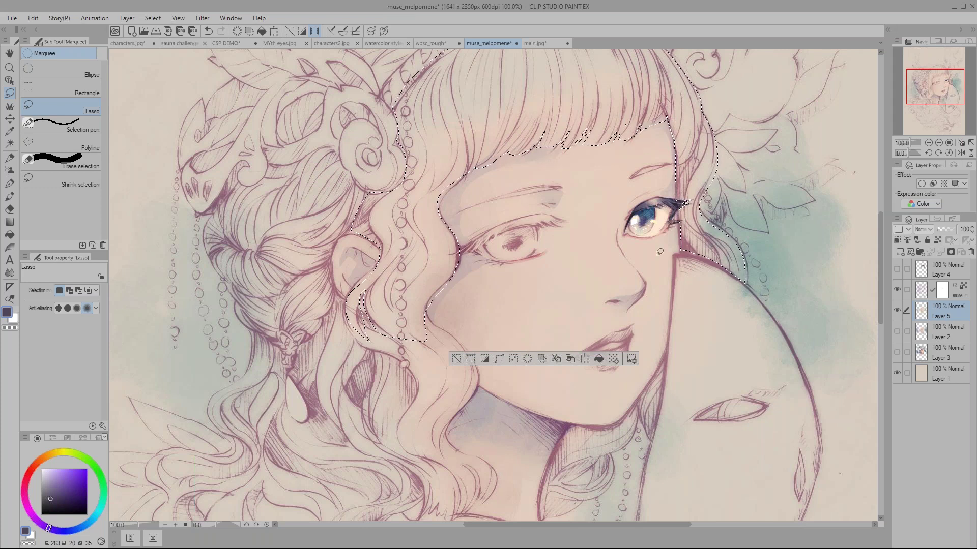
drag(685, 203, 702, 207)
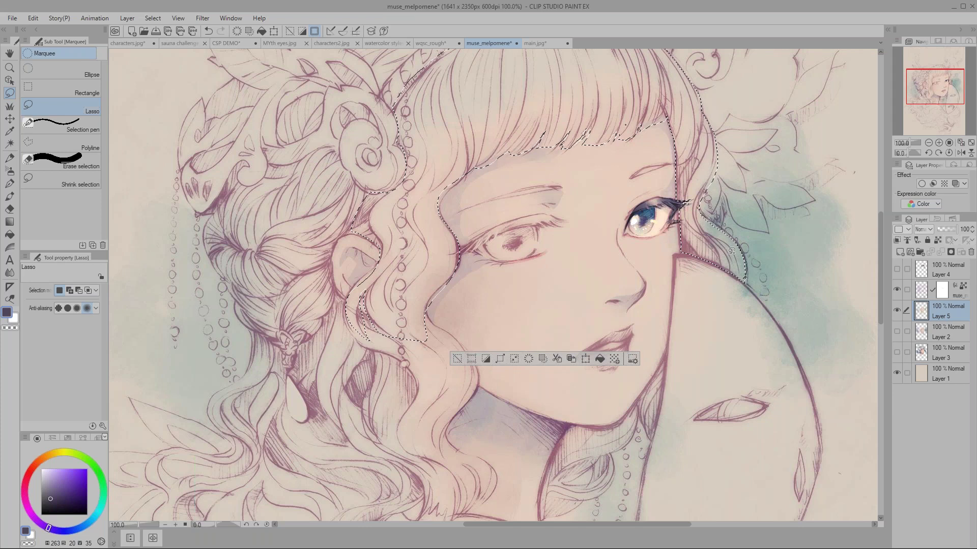
- Extend the lasso selection down the long wavy lock in front of the ear to the shoulder
drag(359, 266, 415, 221)
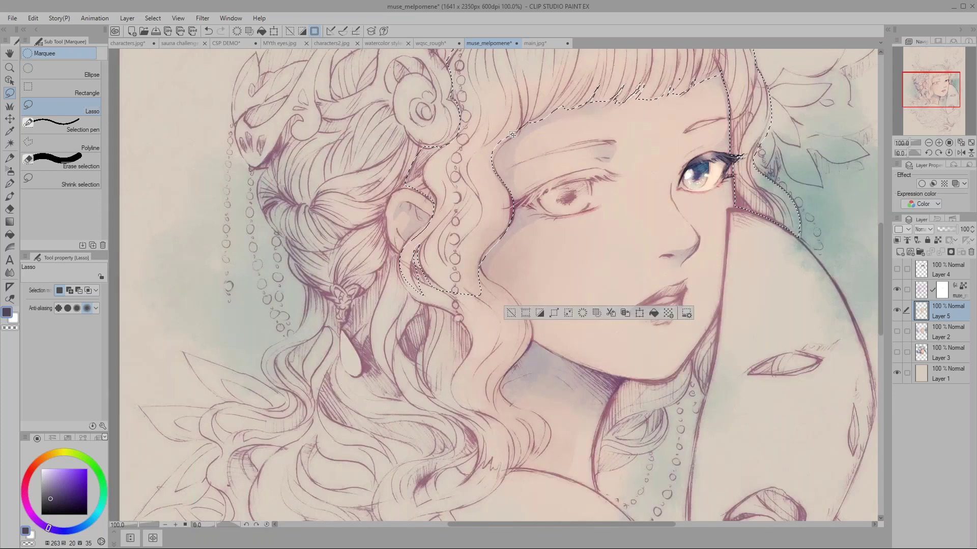
drag(406, 338, 416, 206)
mouse_move(432, 286)
mouse_down()
mouse_move(497, 363)
mouse_move(540, 348)
mouse_move(498, 278)
mouse_move(525, 246)
mouse_move(479, 140)
mouse_up()
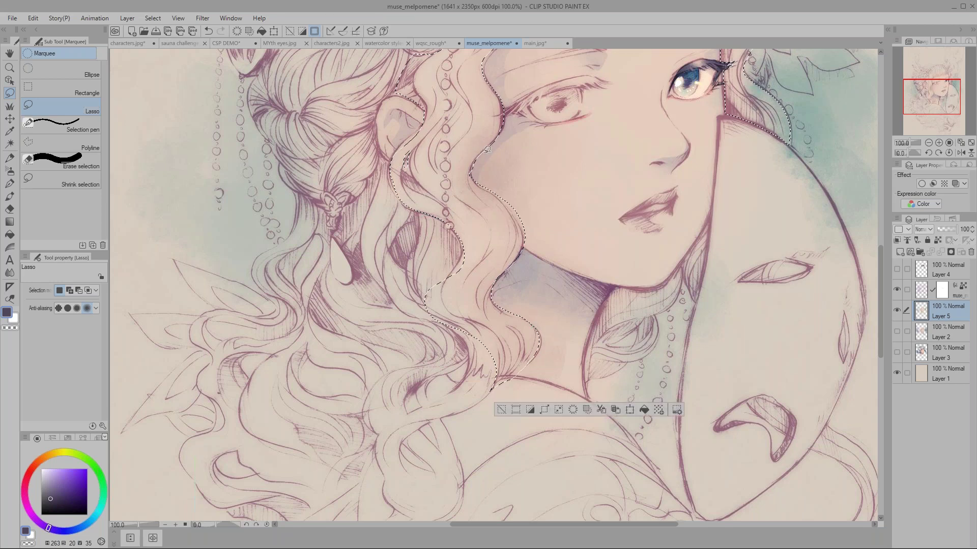
- Add the hair at the crown behind the braided headband to the lasso selection
drag(488, 150, 545, 221)
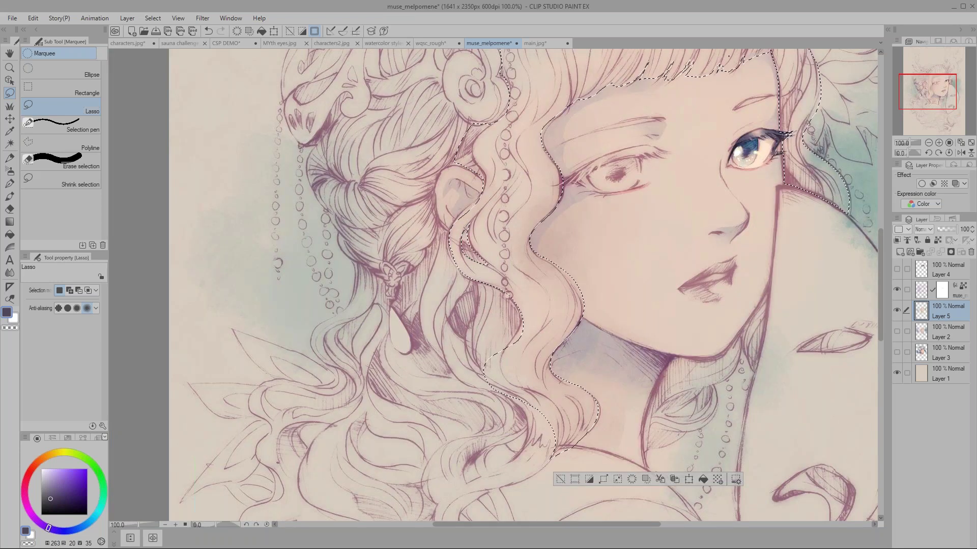
drag(394, 178, 400, 251)
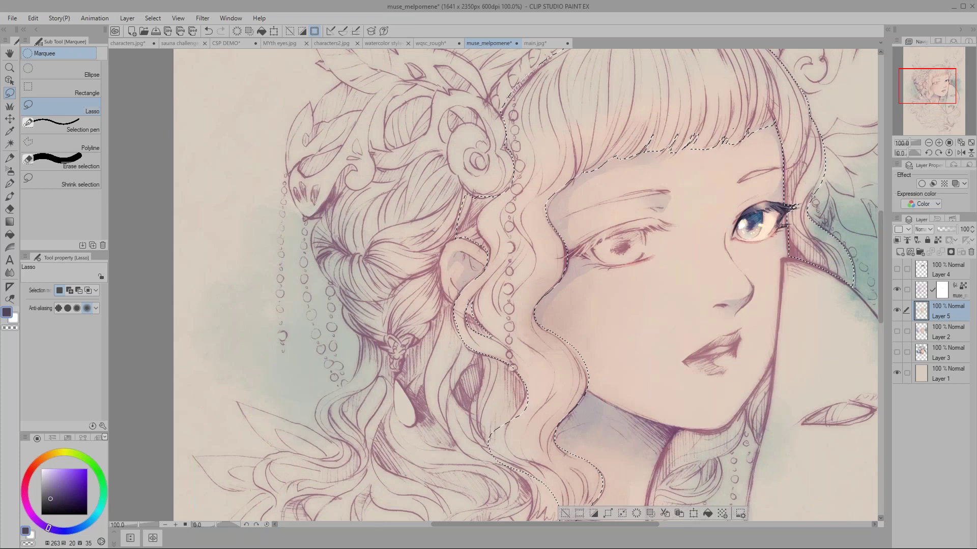
drag(406, 137, 358, 232)
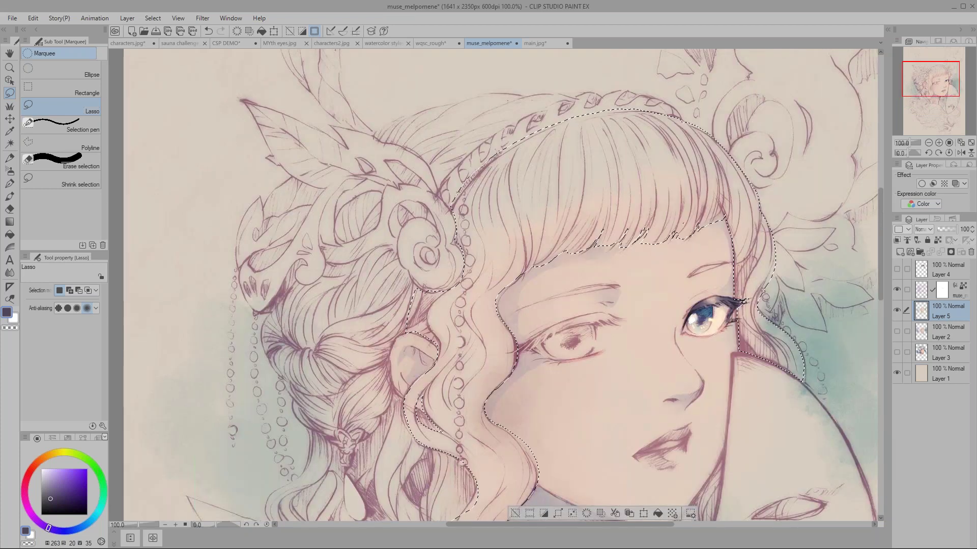
mouse_move(451, 110)
mouse_down()
mouse_move(406, 117)
mouse_move(385, 138)
mouse_move(458, 166)
mouse_move(517, 119)
mouse_move(574, 96)
mouse_up()
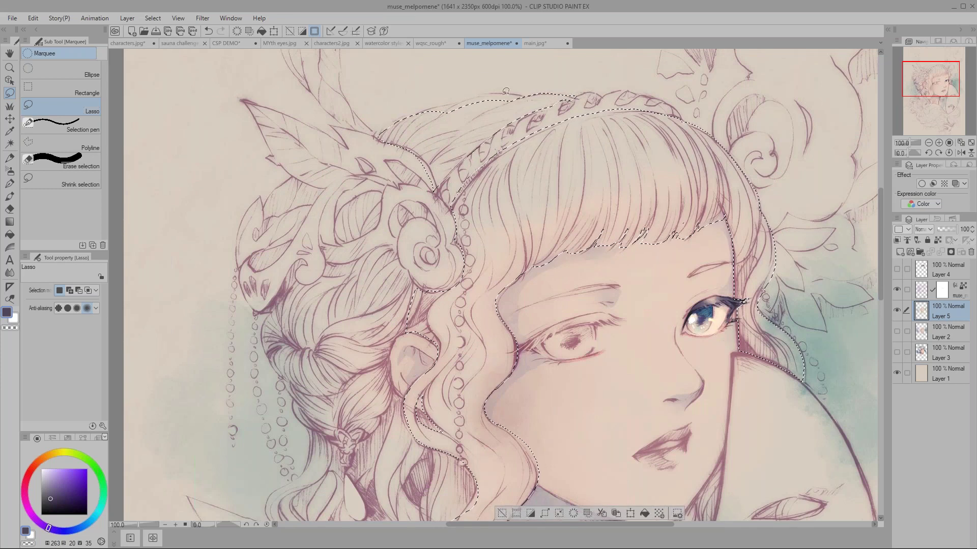
- Add the gathered hair behind the ear and the hair showing through the openings of the floral ornament to the selection
drag(301, 225, 330, 166)
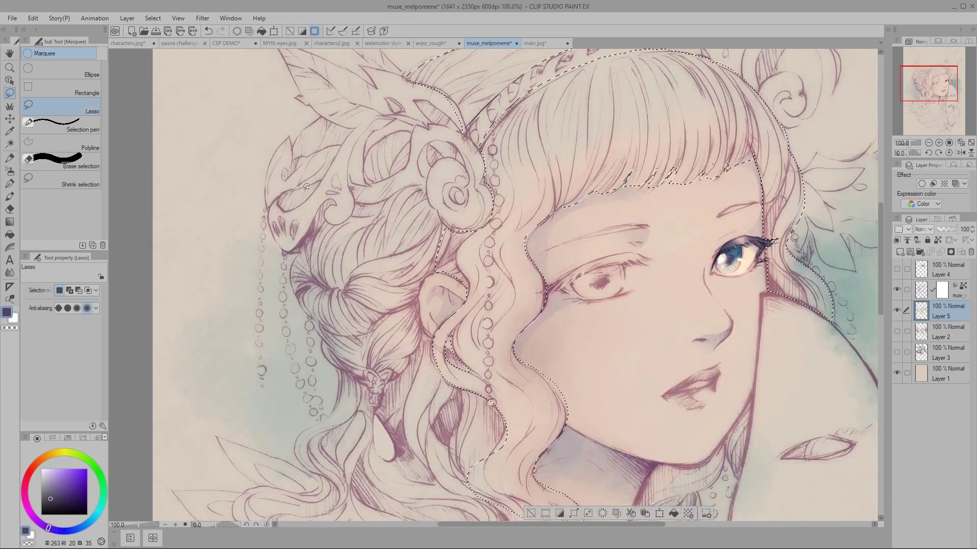
mouse_move(295, 286)
mouse_down()
mouse_move(369, 377)
mouse_move(418, 348)
mouse_move(423, 287)
mouse_up()
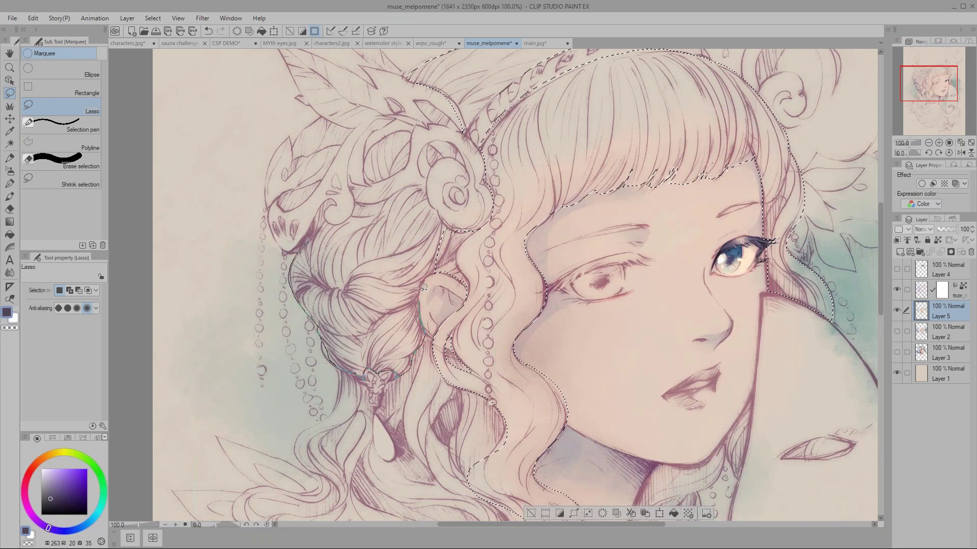
mouse_move(457, 229)
mouse_down()
mouse_move(428, 187)
mouse_move(401, 184)
mouse_move(385, 195)
mouse_move(353, 193)
mouse_move(344, 221)
mouse_move(328, 208)
mouse_move(337, 198)
mouse_move(315, 230)
mouse_up()
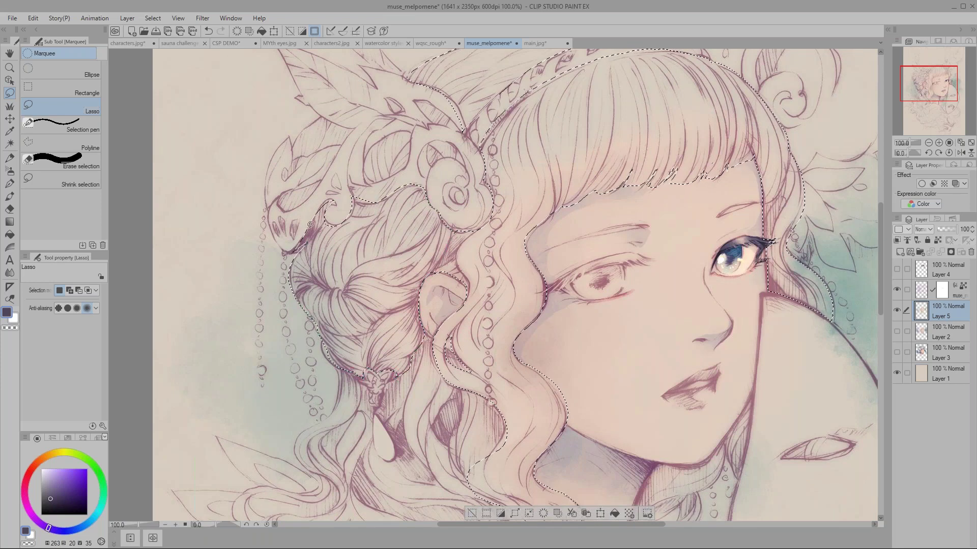
mouse_move(410, 132)
mouse_down()
mouse_move(371, 164)
mouse_move(376, 183)
mouse_move(402, 170)
mouse_up()
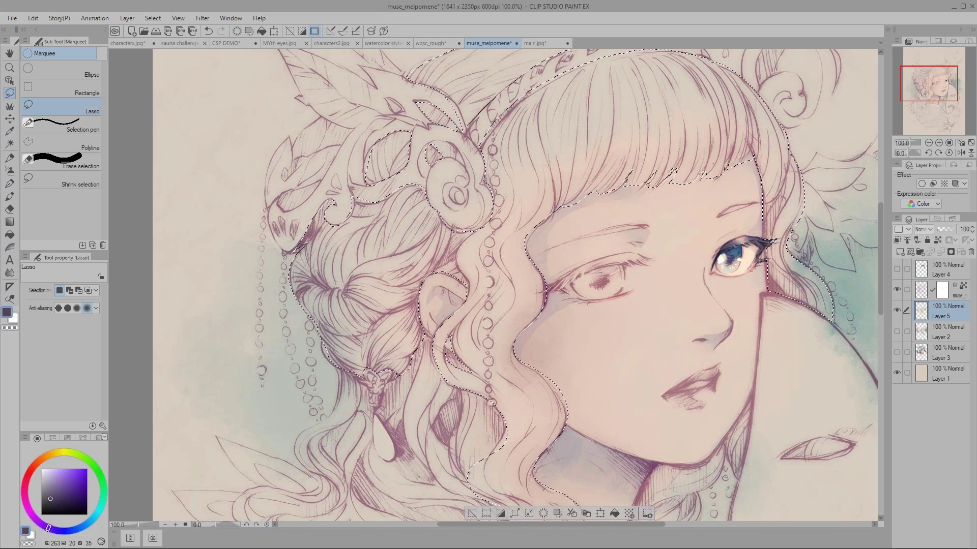
drag(418, 97, 441, 125)
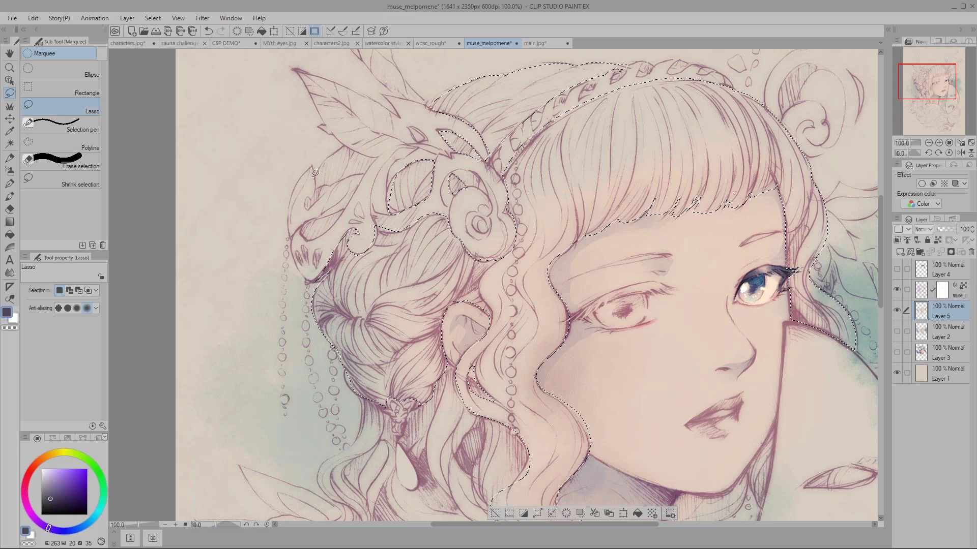
- Lasso the hair below the jaw between the neck and the mask into the selection
drag(498, 315, 425, 229)
drag(685, 363, 671, 230)
mouse_move(652, 252)
mouse_down()
mouse_move(638, 273)
mouse_move(578, 294)
mouse_move(561, 366)
mouse_move(597, 360)
mouse_move(645, 291)
mouse_up()
drag(607, 318, 605, 319)
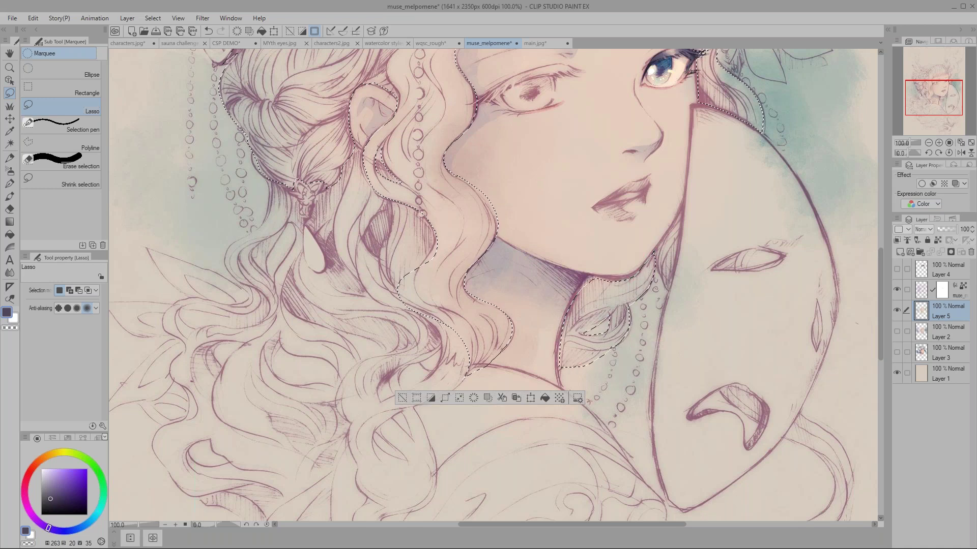
mouse_move(653, 253)
mouse_down()
mouse_move(668, 288)
mouse_move(680, 211)
mouse_up()
- Wash the selected hair with Pure WaterColor G at size 15.00 in light pink, hue 12, saturation 23, value 100
drag(244, 231, 313, 294)
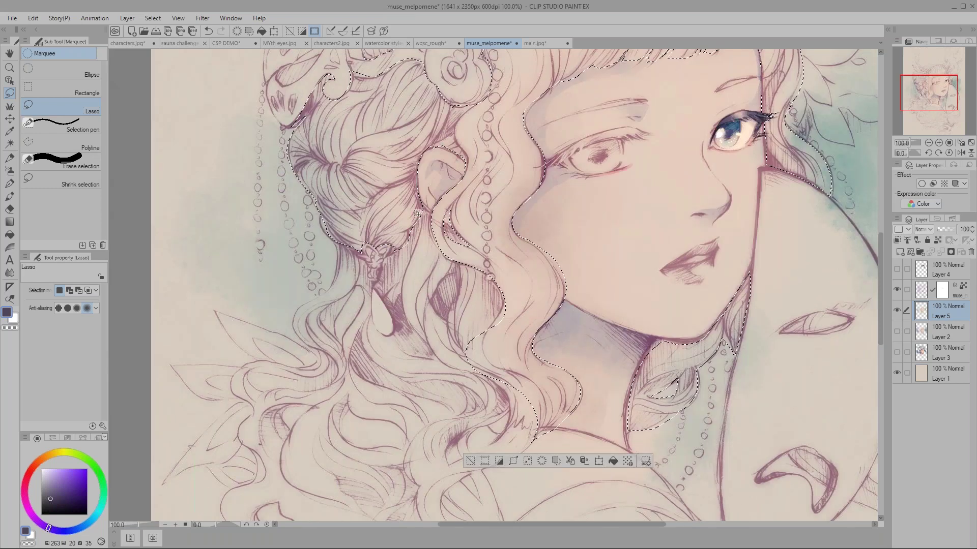
mouse_move(328, 216)
mouse_down()
mouse_move(257, 346)
mouse_move(227, 374)
mouse_up()
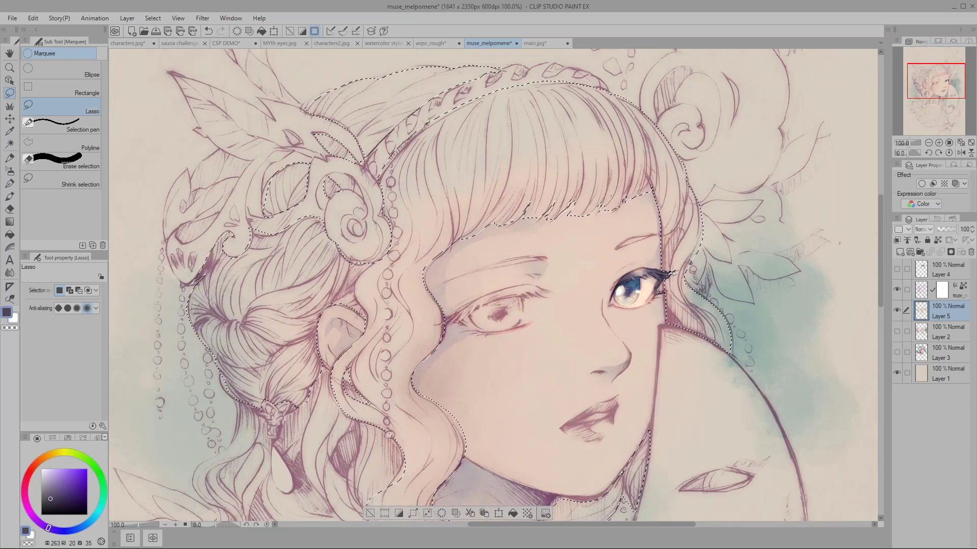
drag(911, 142, 904, 142)
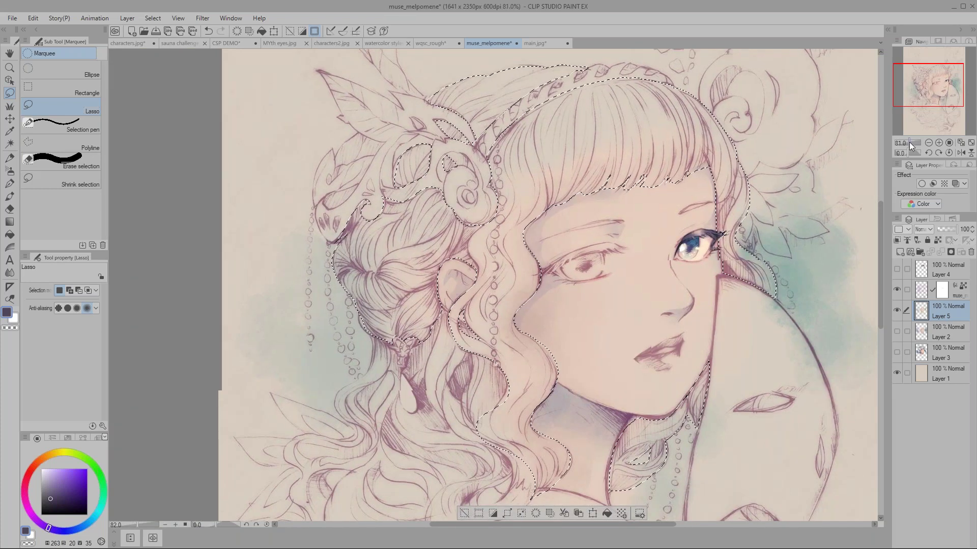
drag(340, 286, 319, 272)
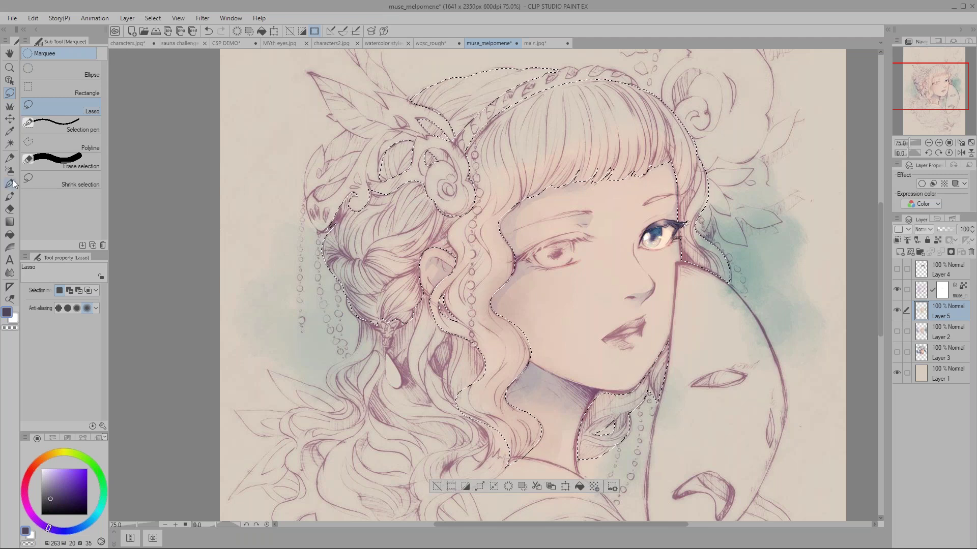
click(13, 197)
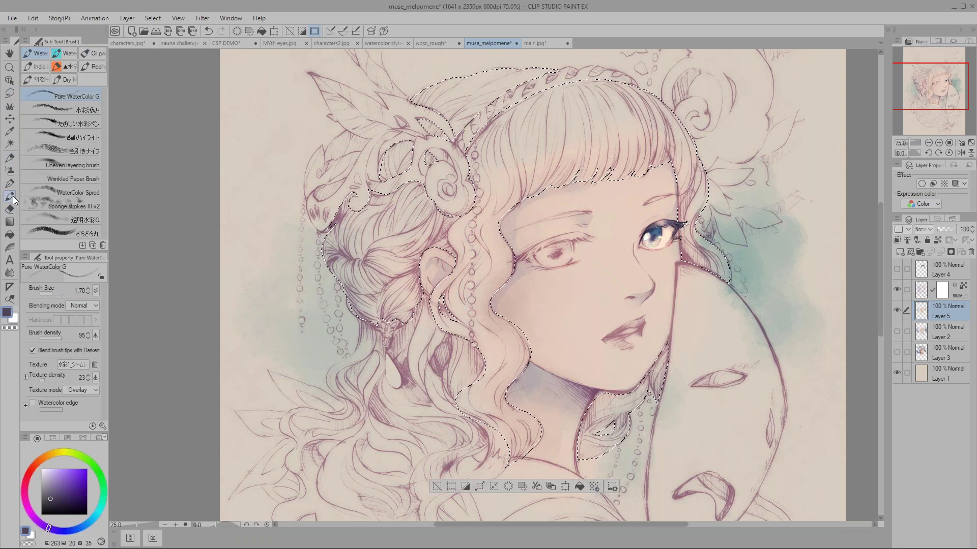
key(])
key(])
key(])
key(])
key(])
key(])
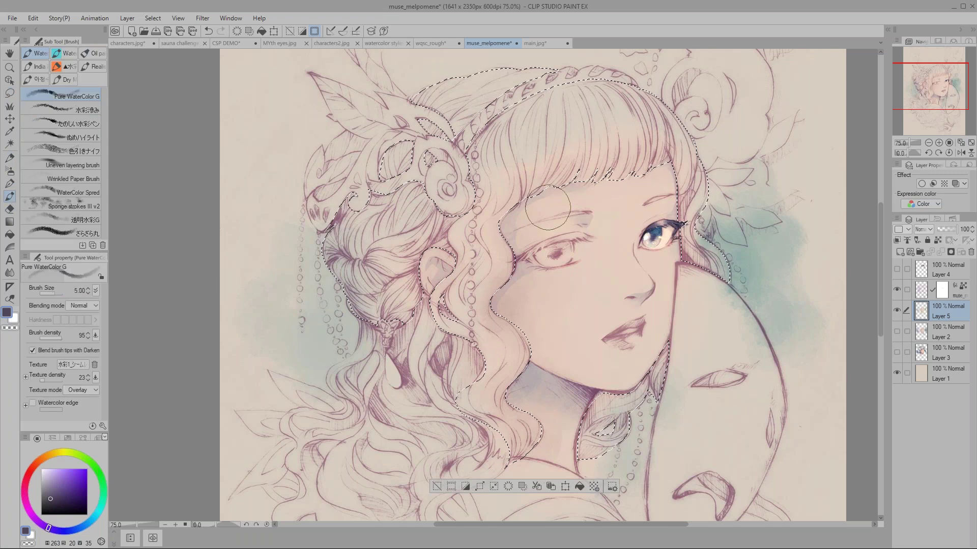
key(])
key(])
key(])
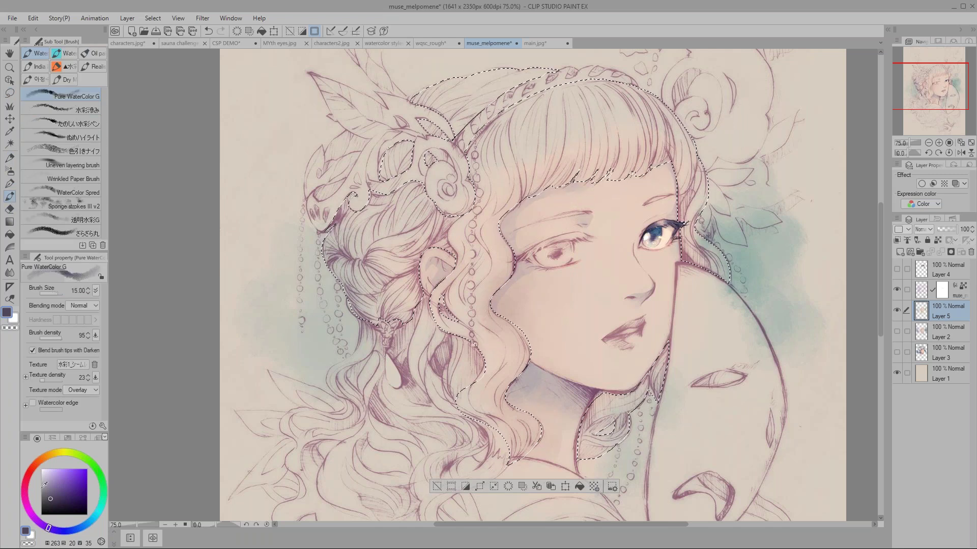
key([)
key([)
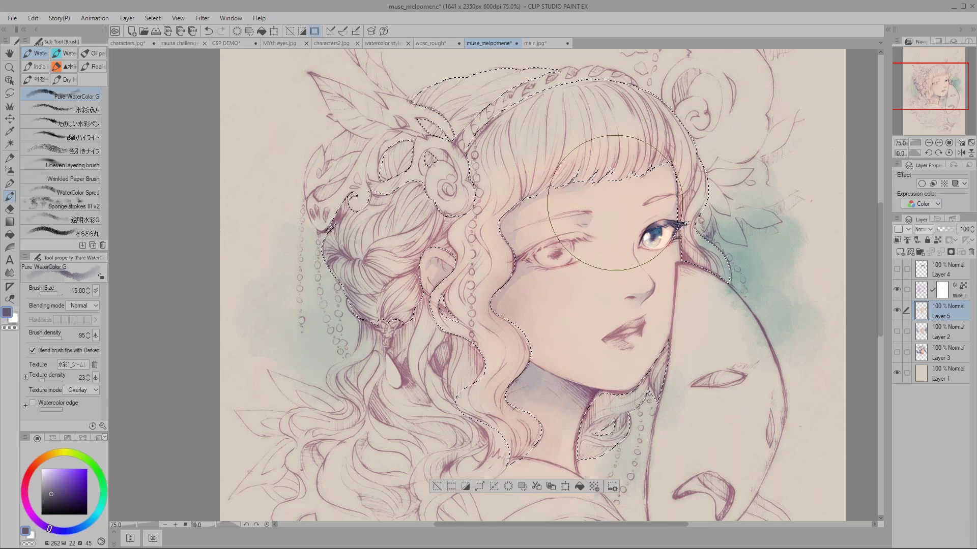
click(33, 466)
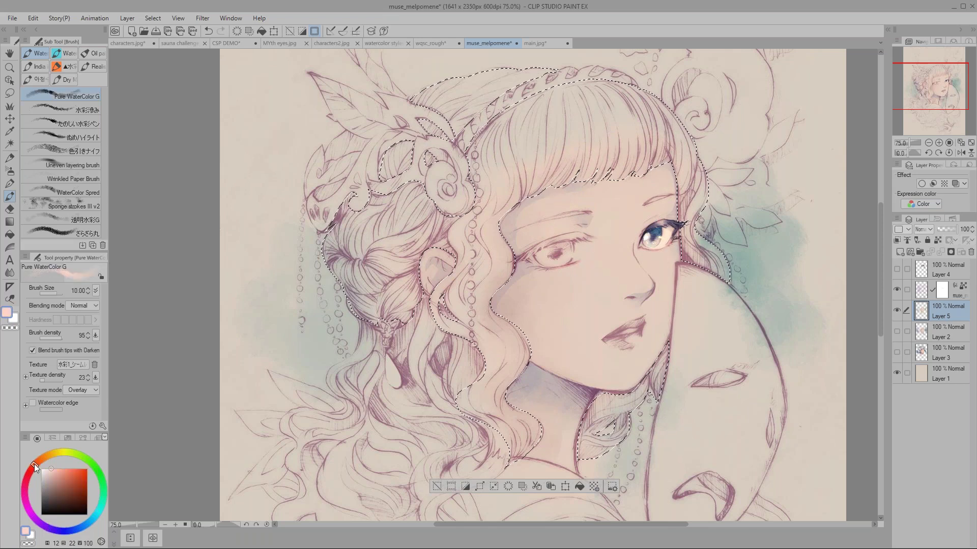
key(])
key(])
mouse_move(557, 143)
mouse_down()
mouse_move(456, 208)
mouse_move(657, 151)
mouse_move(741, 270)
mouse_up()
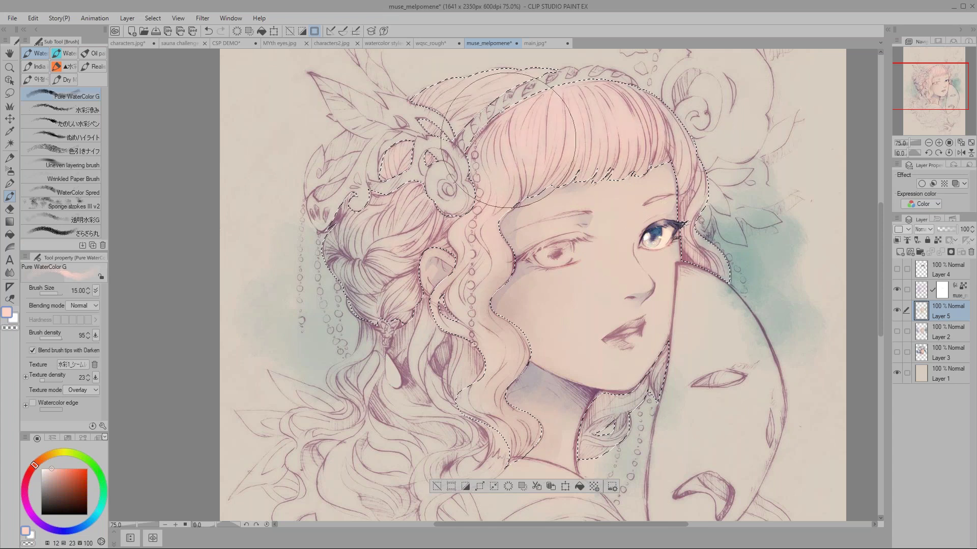
drag(491, 275, 483, 432)
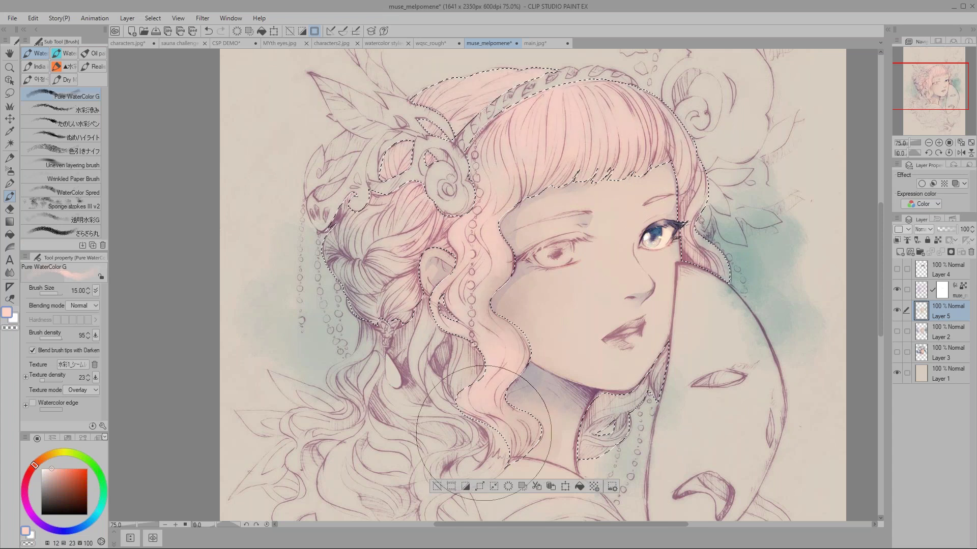
- Deepen the selected hair with hue 12, saturation 36, value 90, and shade the fringe's lower edge in dark violet, hue 268, saturation 26, value 43
alt+click(633, 140)
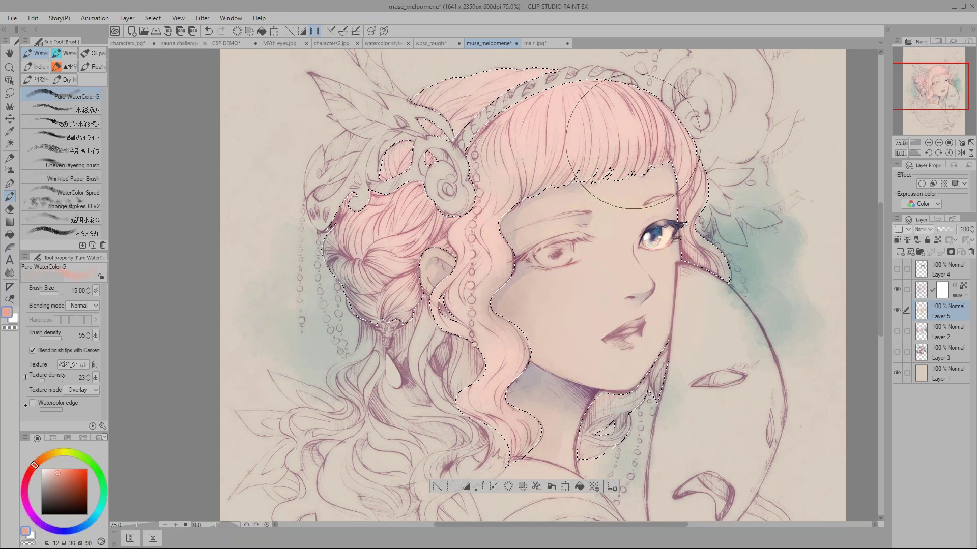
key(bracketleft)
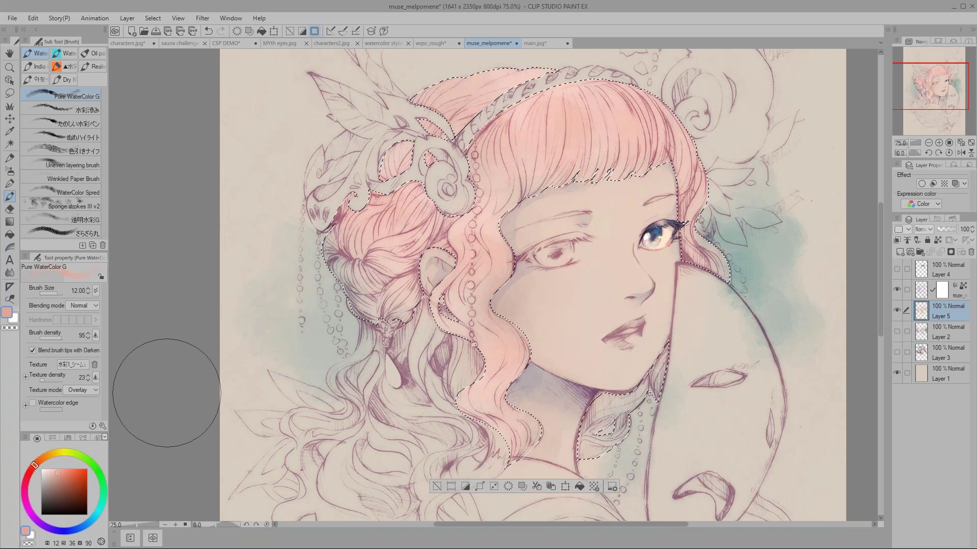
alt+click(653, 219)
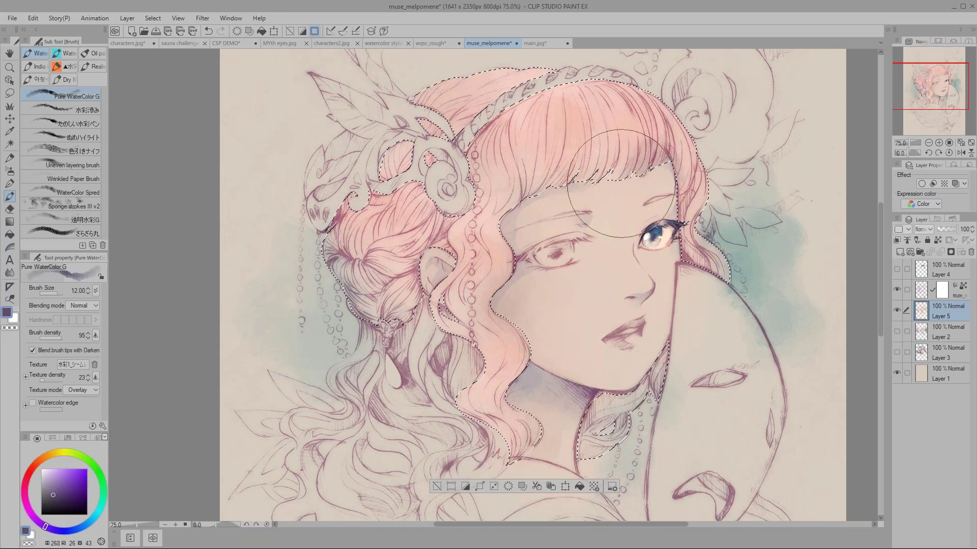
key(bracketleft)
key(bracketleft)
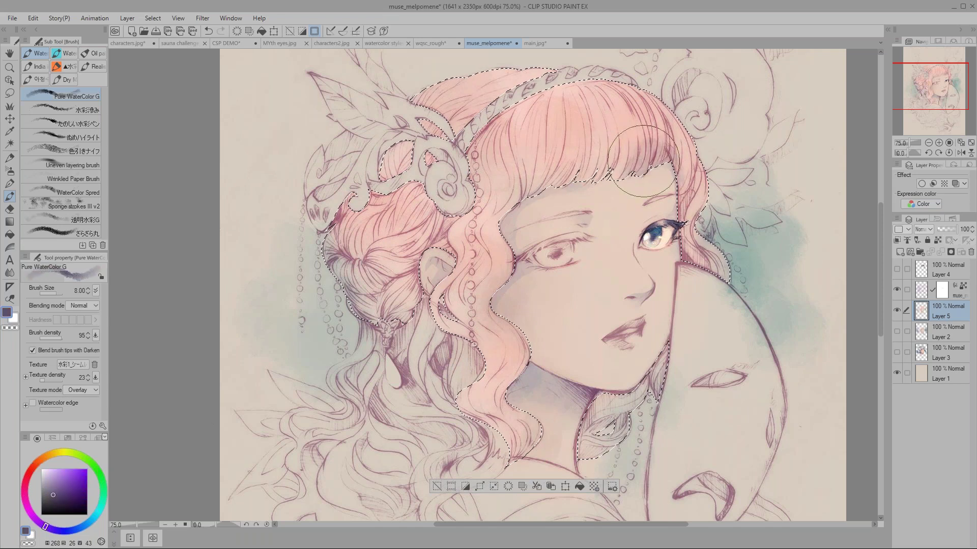
key(bracketright)
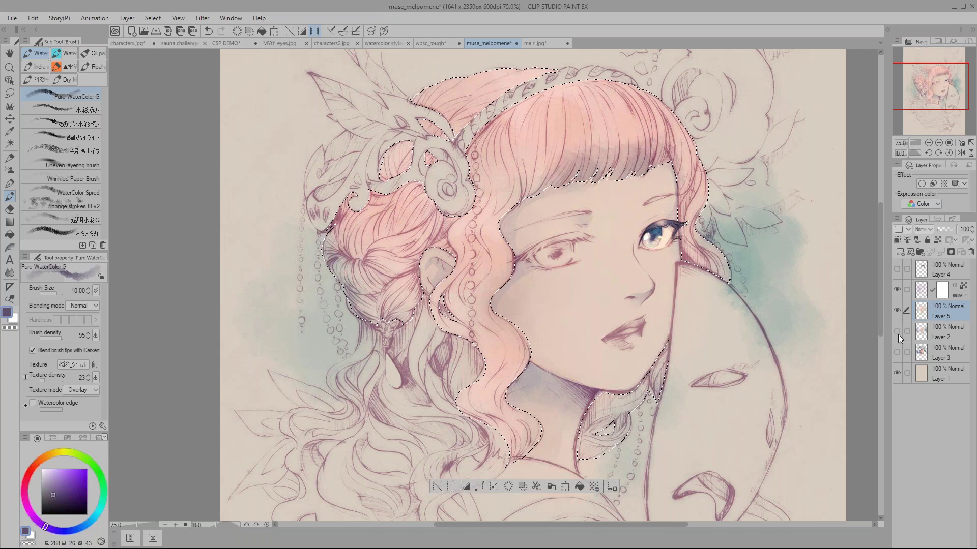
- Show Layer 3 in place of Layer 5, sample a muted purple from its painted hair, and return to Layer 5 for painting
click(897, 309)
click(897, 351)
click(938, 355)
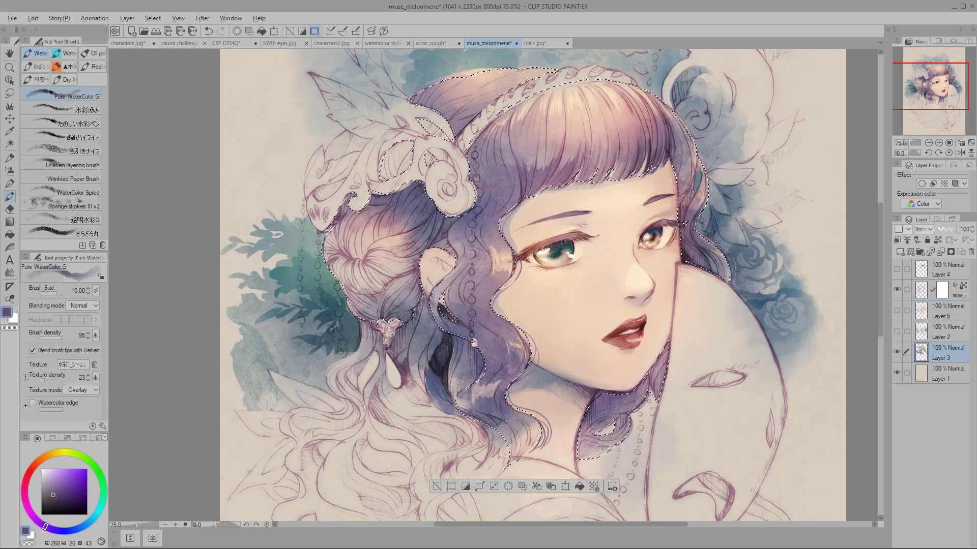
key(alt)
alt+click(529, 181)
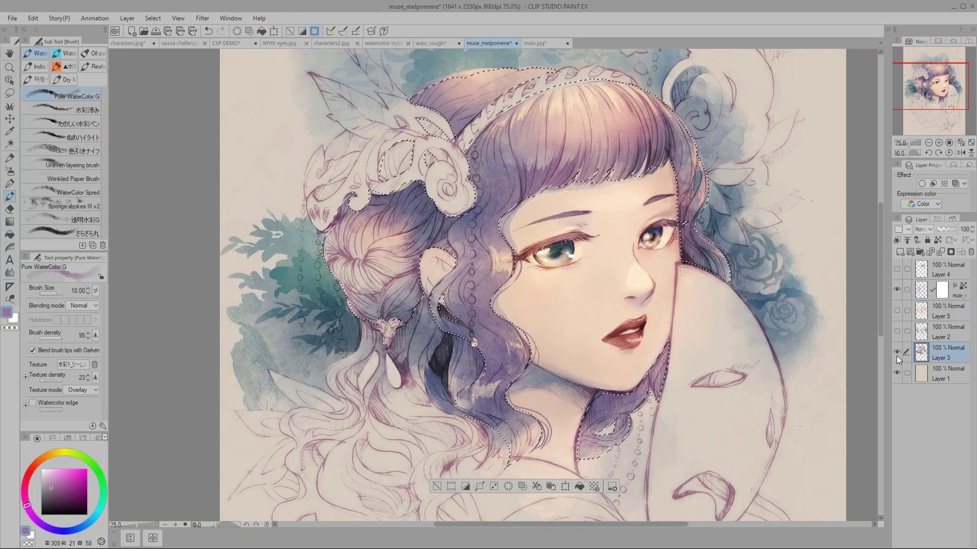
click(897, 352)
click(897, 310)
click(947, 311)
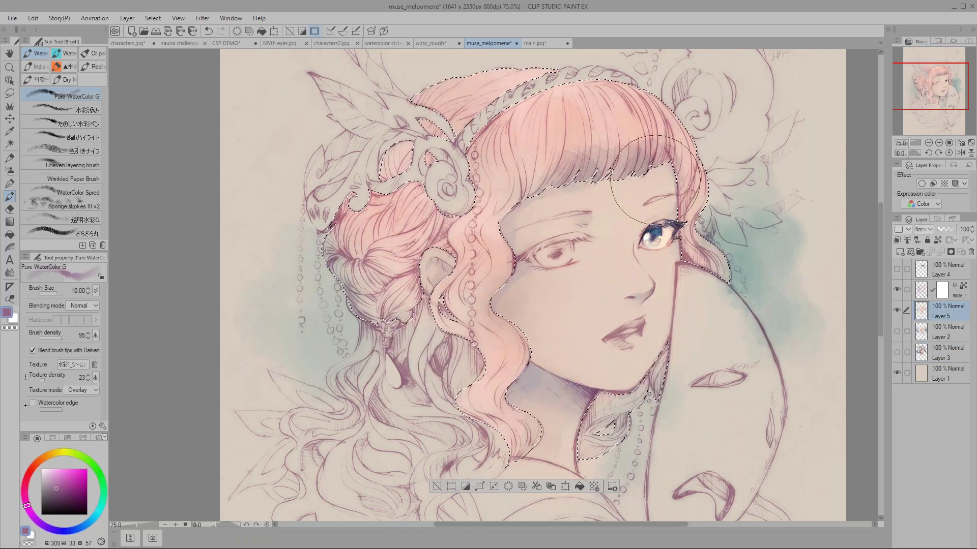
- Shade the fringe from the headband to its lower edge in purple, hue 309, saturation 33, value 57, at brush sizes 8.00 and 7.00
key(bracketleft)
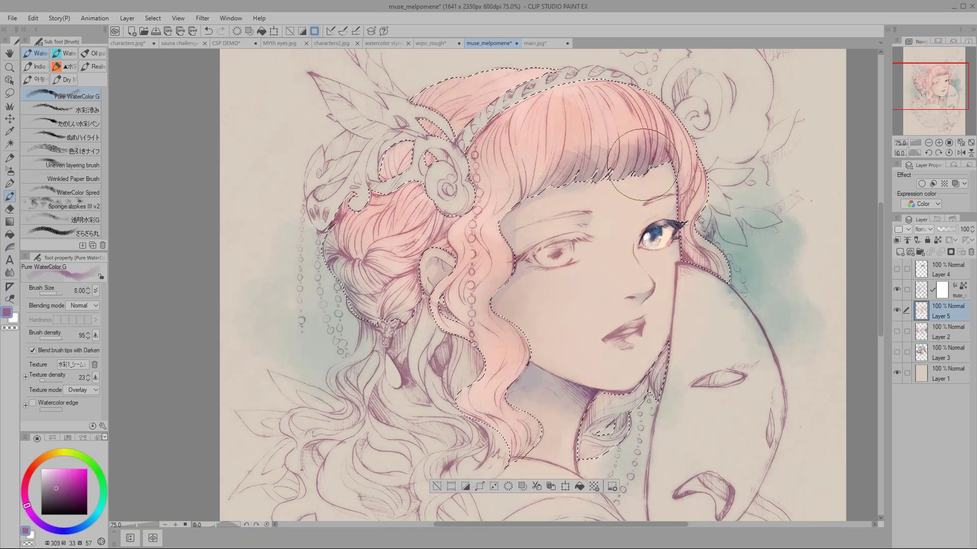
drag(642, 164, 593, 179)
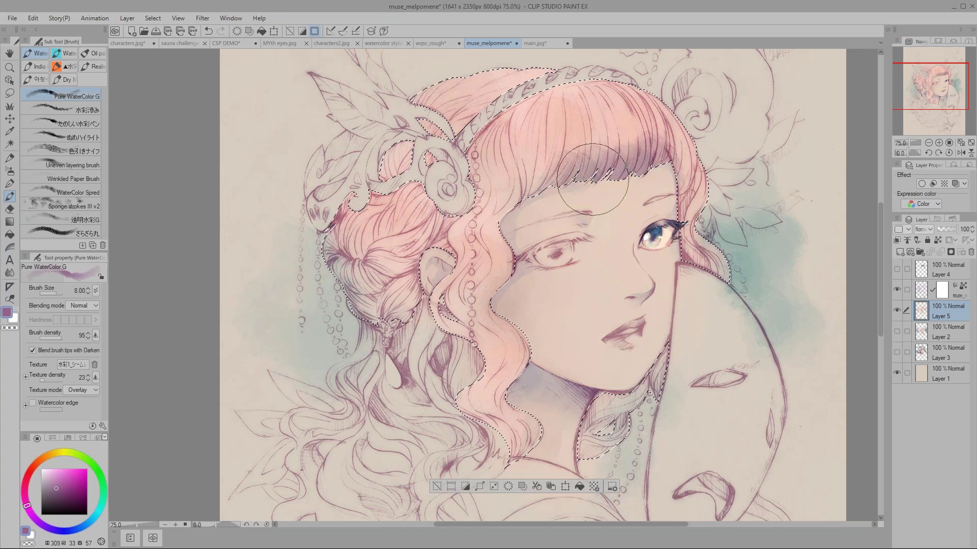
key(bracketright)
key(bracketleft)
key(bracketleft)
mouse_move(555, 94)
mouse_down()
mouse_move(616, 79)
mouse_move(467, 181)
mouse_move(467, 204)
mouse_up()
drag(624, 170, 491, 208)
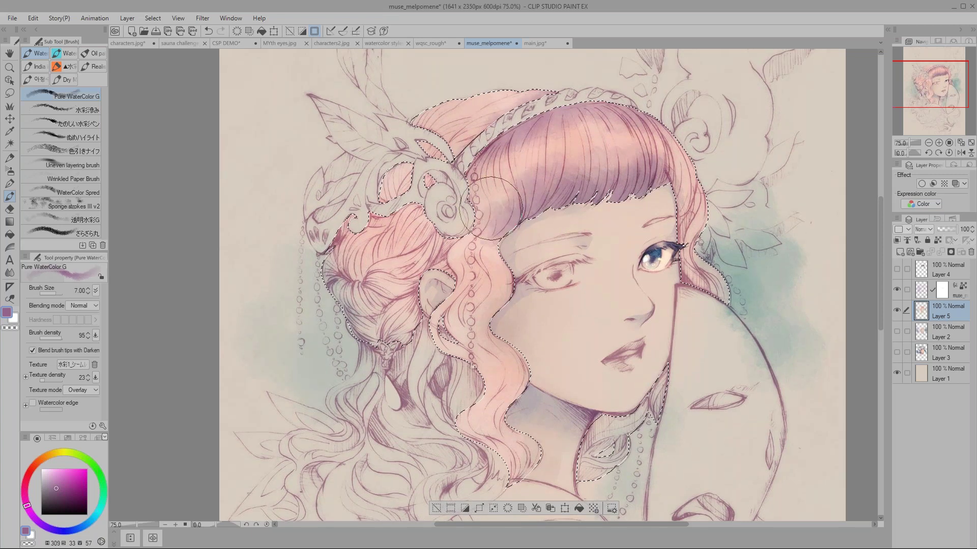
- Extend the purple shading over the gathered hair behind the ear and down the long wavy front lock
key(bracketleft)
key(bracketleft)
mouse_move(406, 230)
mouse_down()
mouse_move(432, 236)
mouse_move(368, 221)
mouse_move(407, 232)
mouse_move(416, 269)
mouse_move(403, 285)
mouse_move(443, 249)
mouse_move(440, 296)
mouse_move(490, 249)
mouse_move(450, 249)
mouse_move(474, 279)
mouse_move(479, 308)
mouse_move(452, 313)
mouse_move(464, 313)
mouse_move(495, 370)
mouse_move(504, 396)
mouse_up()
key(bracketright)
key(bracketright)
key(bracketright)
scroll(448, 267, down, 2)
key(bracketleft)
key(bracketleft)
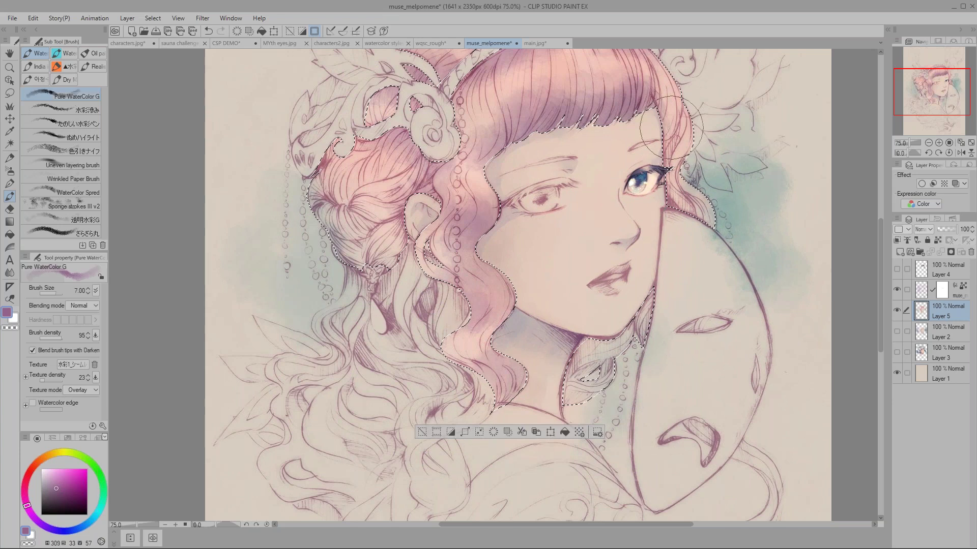
- Shade the hair strand beside the mask and the hair below the jaw in the same purple at size 7.00
drag(664, 109, 677, 173)
key(bracketright)
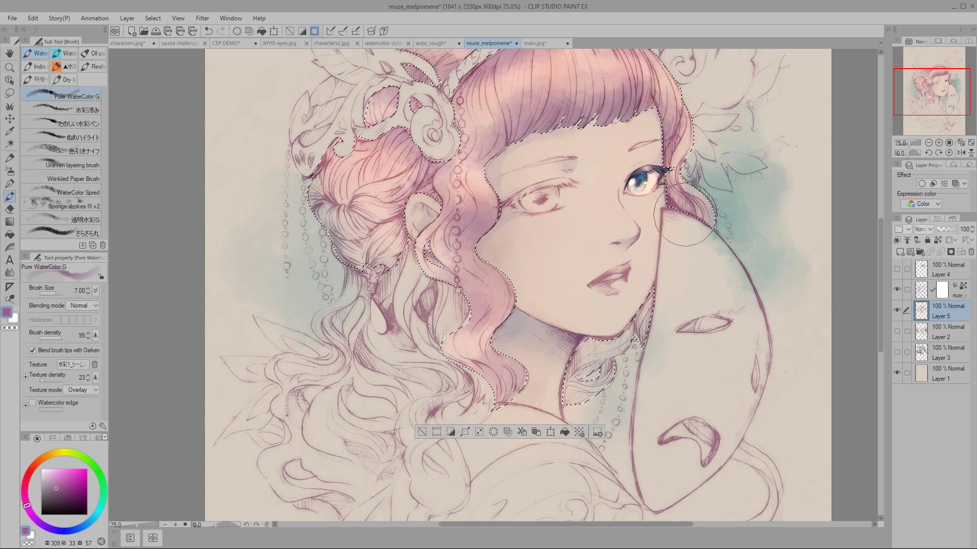
scroll(570, 265, down, 1)
mouse_move(585, 285)
mouse_down()
mouse_move(578, 316)
mouse_move(636, 305)
mouse_move(595, 346)
mouse_move(560, 351)
mouse_up()
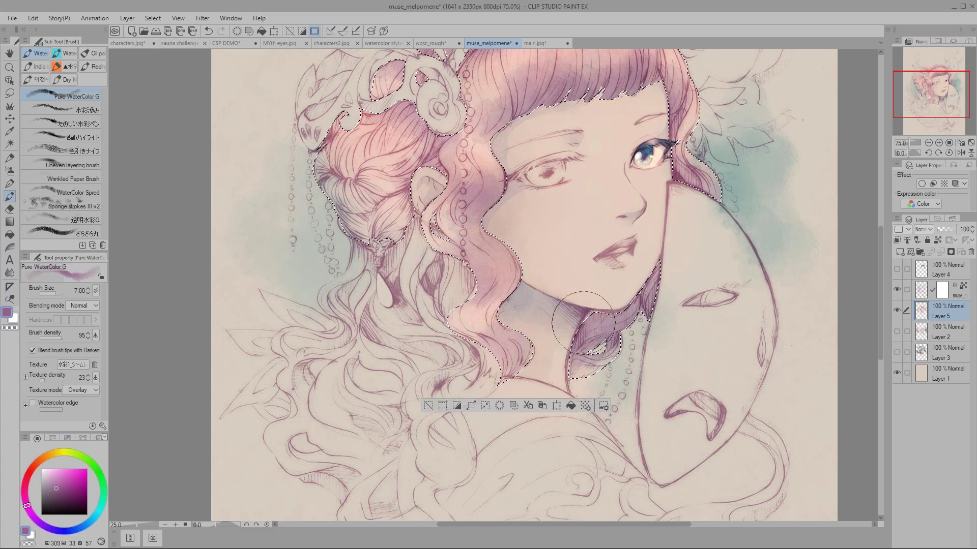
key(m)
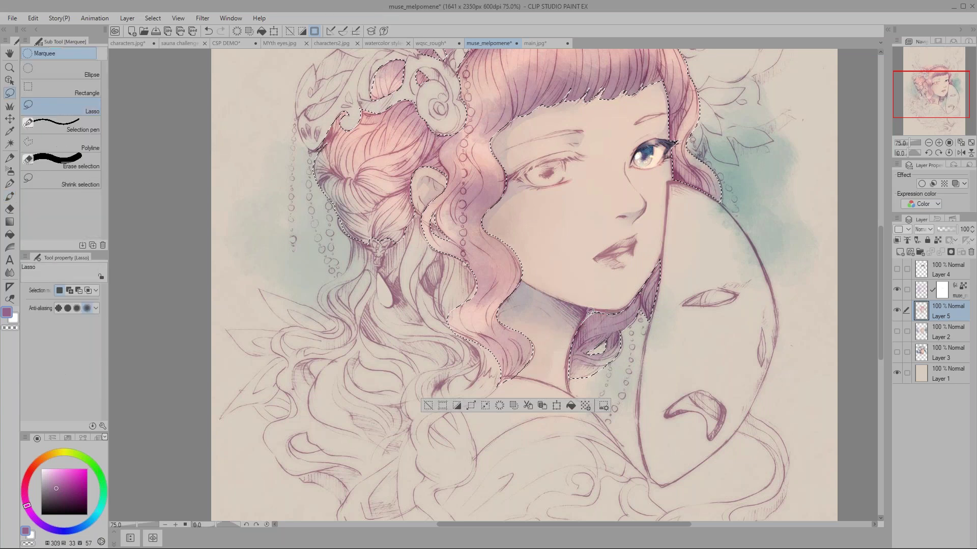
scroll(586, 317, up, 1)
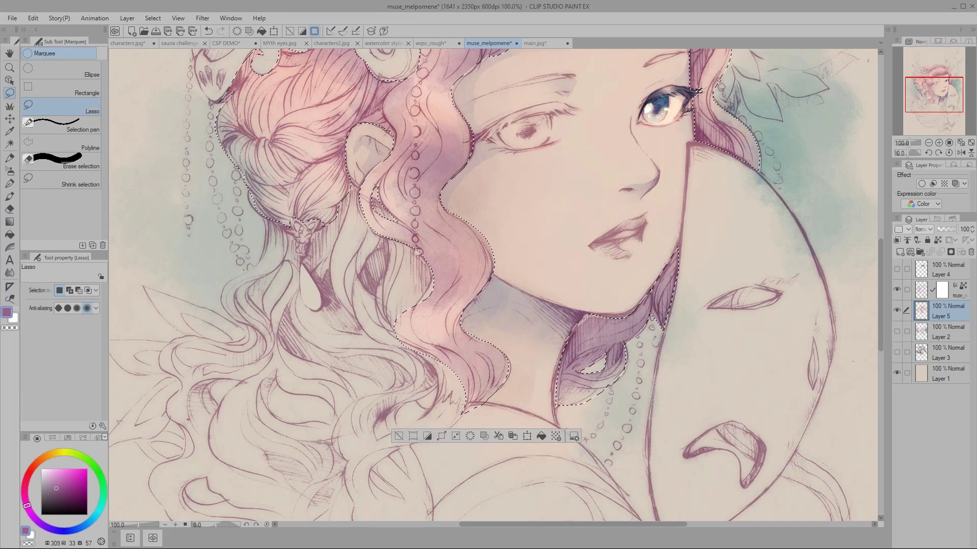
drag(338, 252, 346, 440)
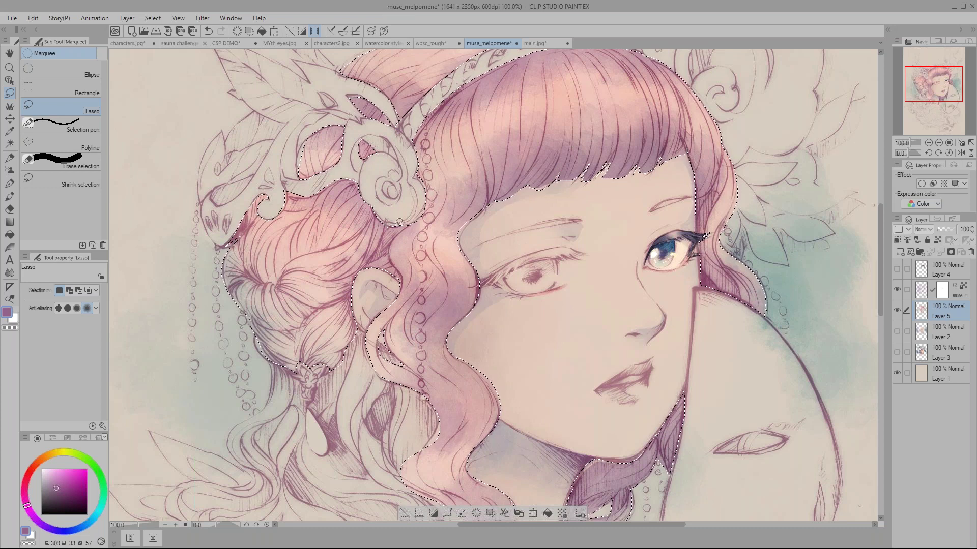
scroll(396, 162, up, 2)
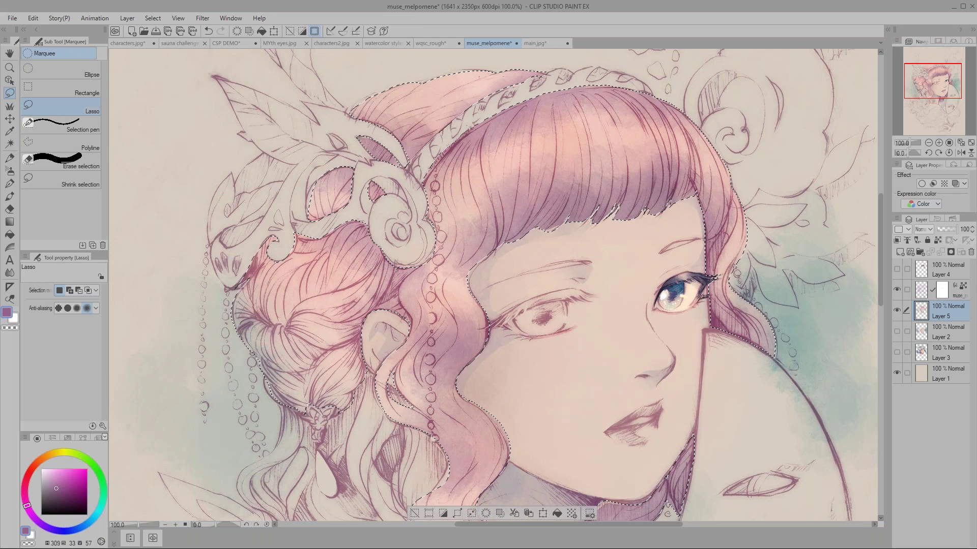
scroll(637, 286, down, 10)
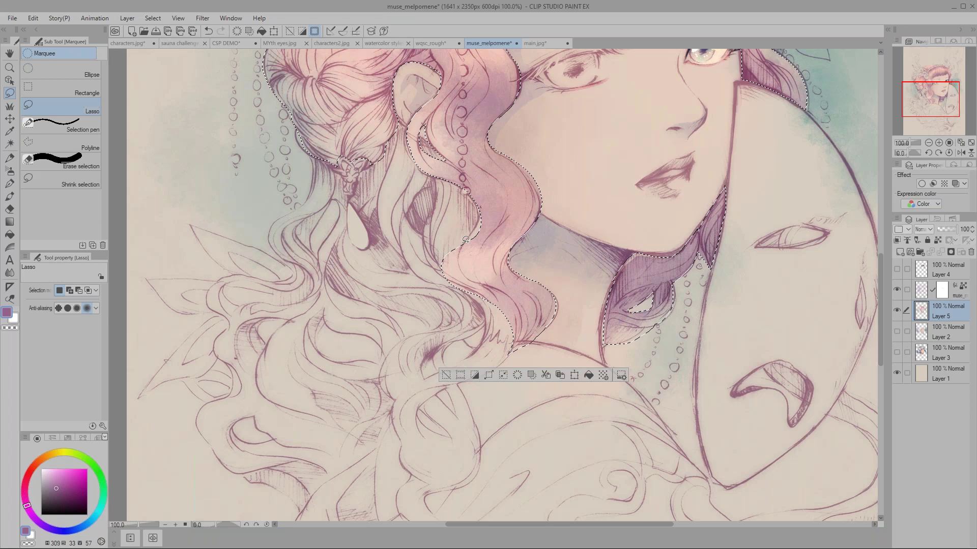
scroll(427, 193, up, 3)
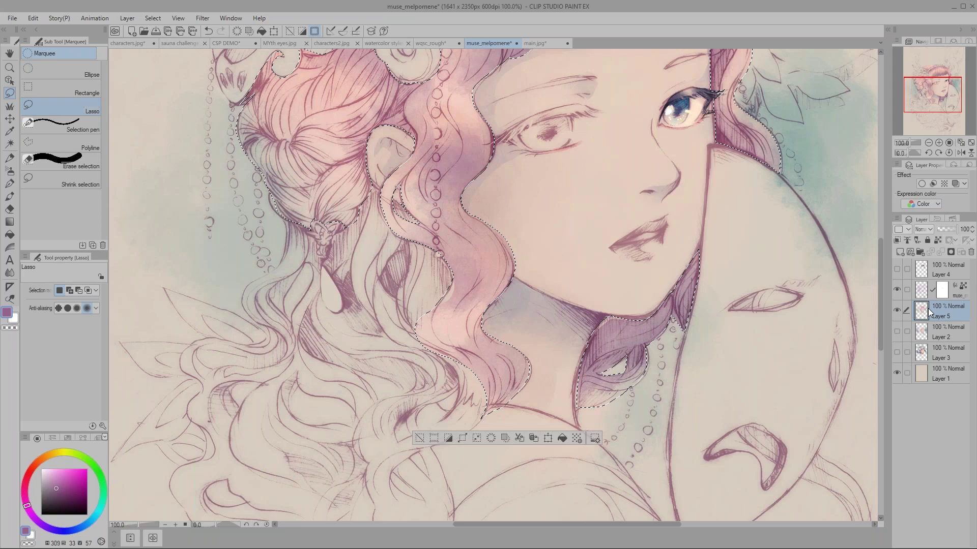
- Deepen the purple on the lower waves of the front lock and the hair below the jaw with Pure WaterColor G at size 8.00
key(b)
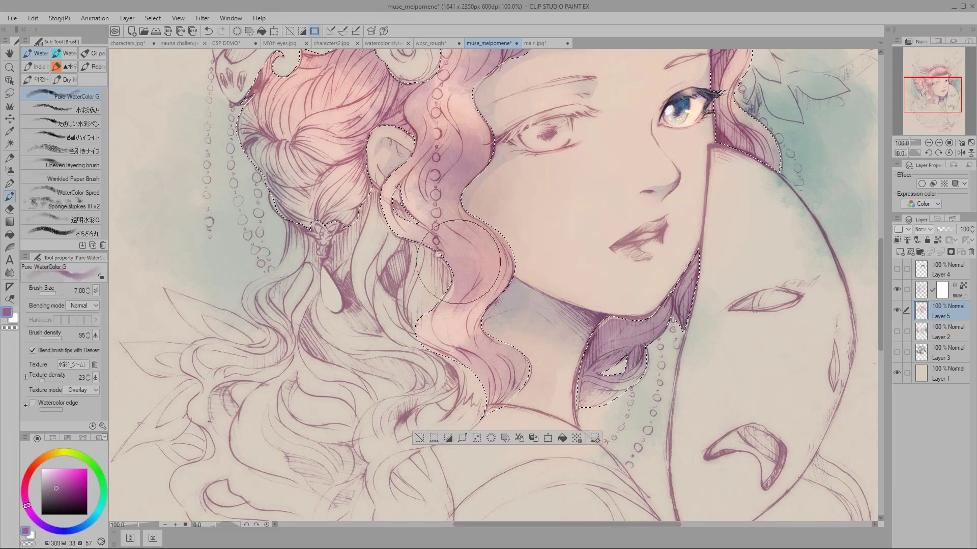
drag(457, 260, 438, 336)
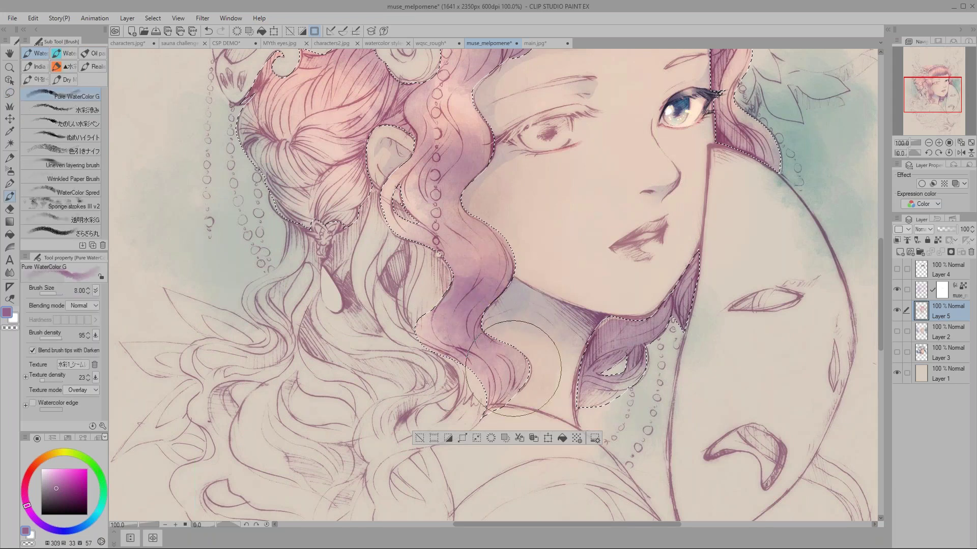
drag(601, 363, 593, 351)
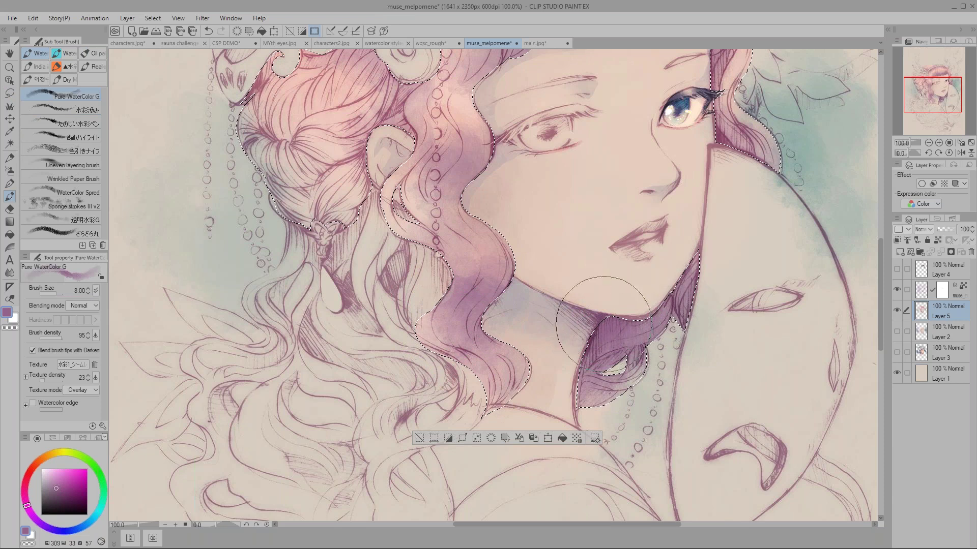
- Darken the hair below the jaw with dark blue, hue 200, saturation 57, value 40
alt+click(590, 399)
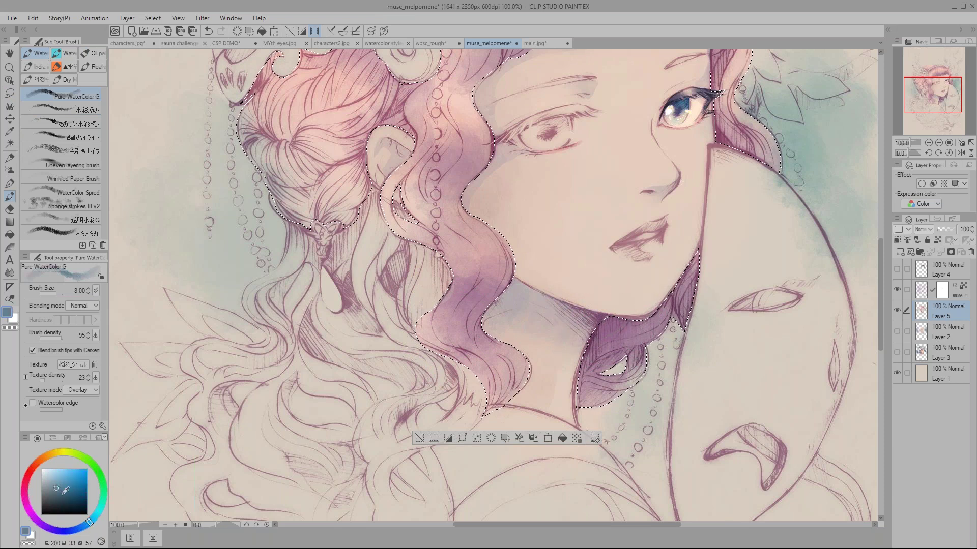
mouse_move(662, 308)
mouse_down()
mouse_move(616, 326)
mouse_move(641, 295)
mouse_move(662, 325)
mouse_up()
key(bracketright)
- Add dark blue shadows to the strand above the mask and along the fringe's lower edge at size 8.00
scroll(300, 252, up, 6)
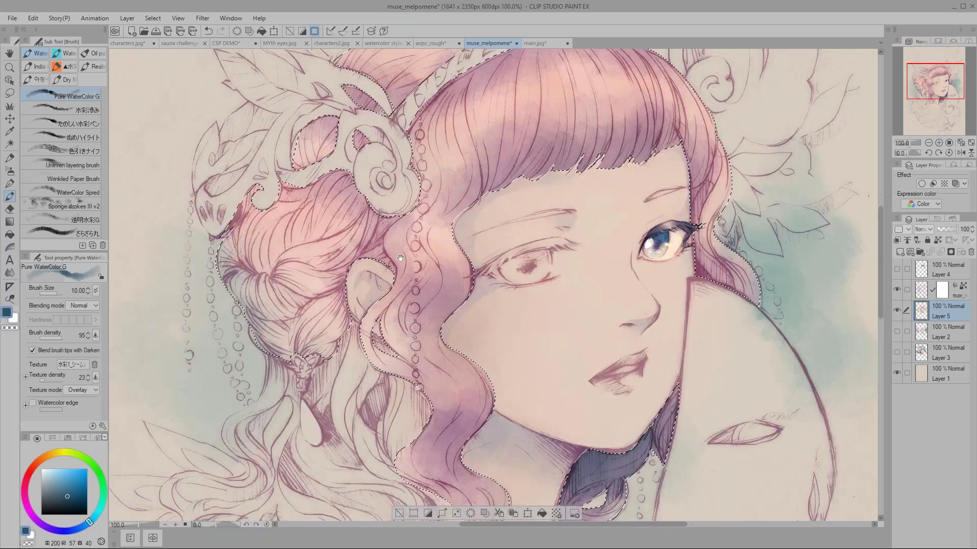
scroll(697, 290, down, 2)
mouse_move(696, 290)
mouse_down()
mouse_move(712, 274)
mouse_move(702, 290)
mouse_up()
key(bracketleft)
drag(655, 163, 580, 152)
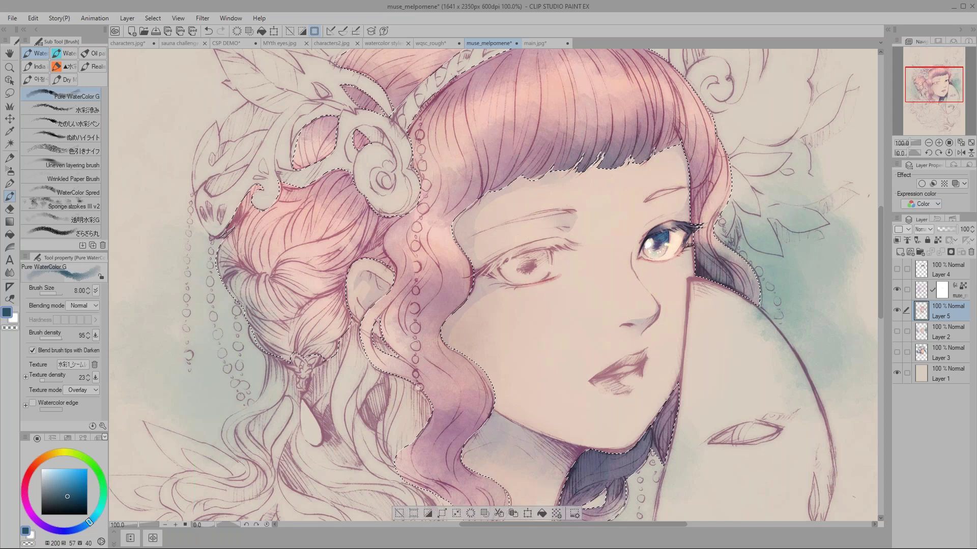
- Deepen the shadow along the fringe's lower edge with indigo, hue 265, saturation 48, value 37
drag(54, 529, 47, 527)
mouse_move(575, 168)
mouse_down()
mouse_move(605, 177)
mouse_move(560, 180)
mouse_move(643, 168)
mouse_up()
key(bracketleft)
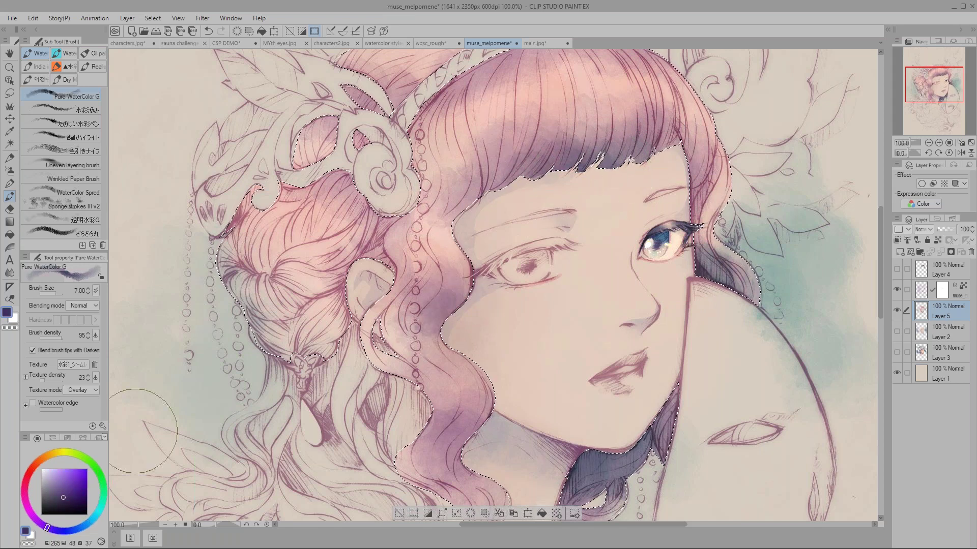
- Brush violet, hue 265, saturation 35, value 62, into the hair near the braided headband, reducing the brush size to 5.00
click(57, 486)
key(bracketleft)
drag(405, 107, 384, 173)
key(bracketleft)
key(bracketleft)
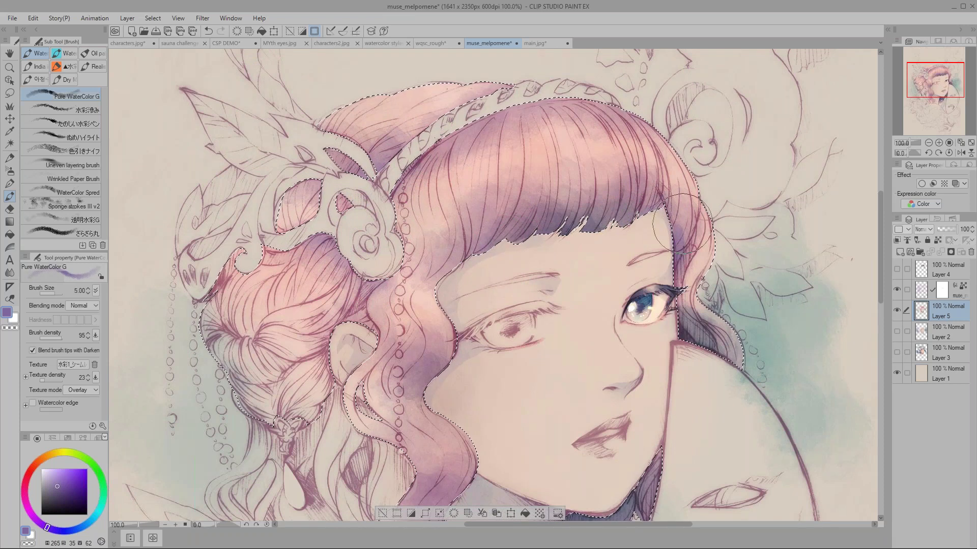
- Lasso jagged highlight shapes out of the hair selection across the fringe, crown, wavy front lock and gathered hair behind the ear
key(m)
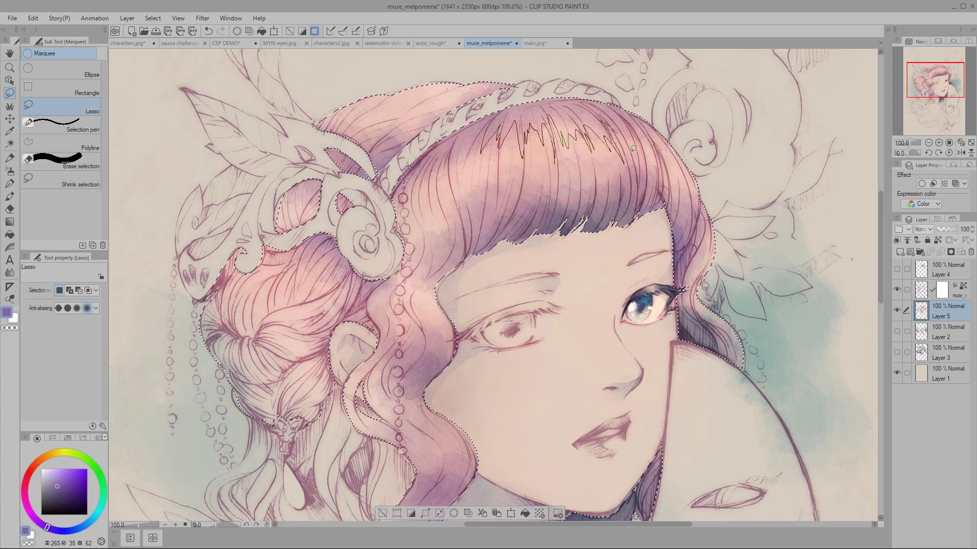
drag(617, 117, 629, 113)
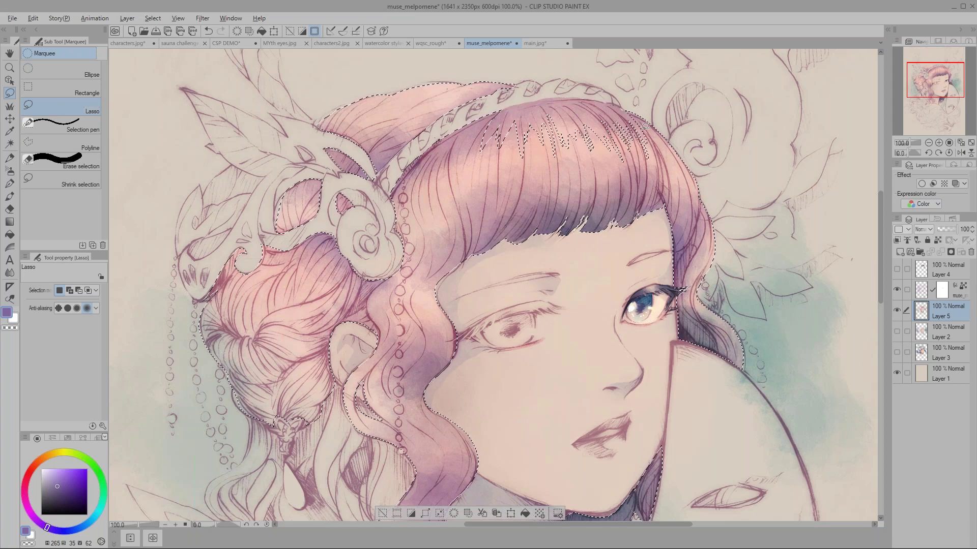
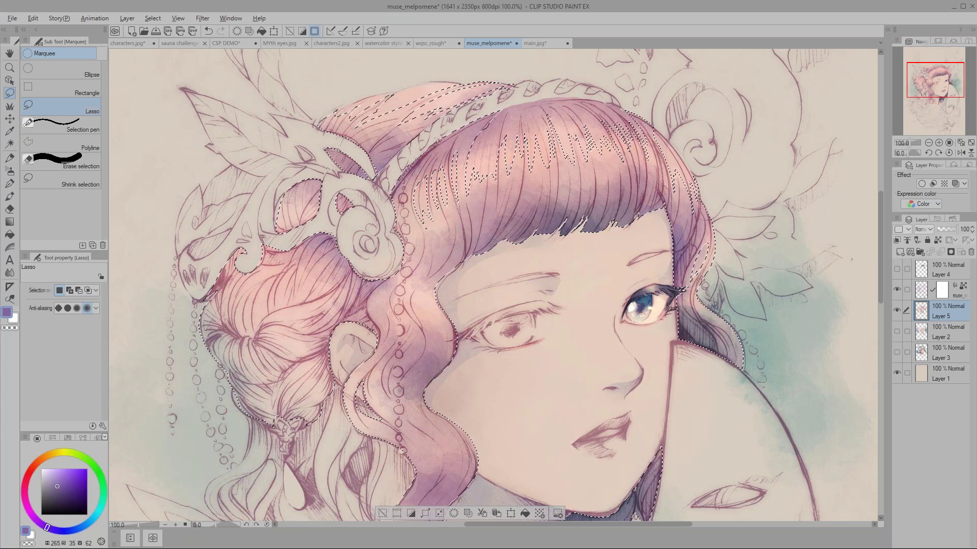
scroll(716, 286, down, 5)
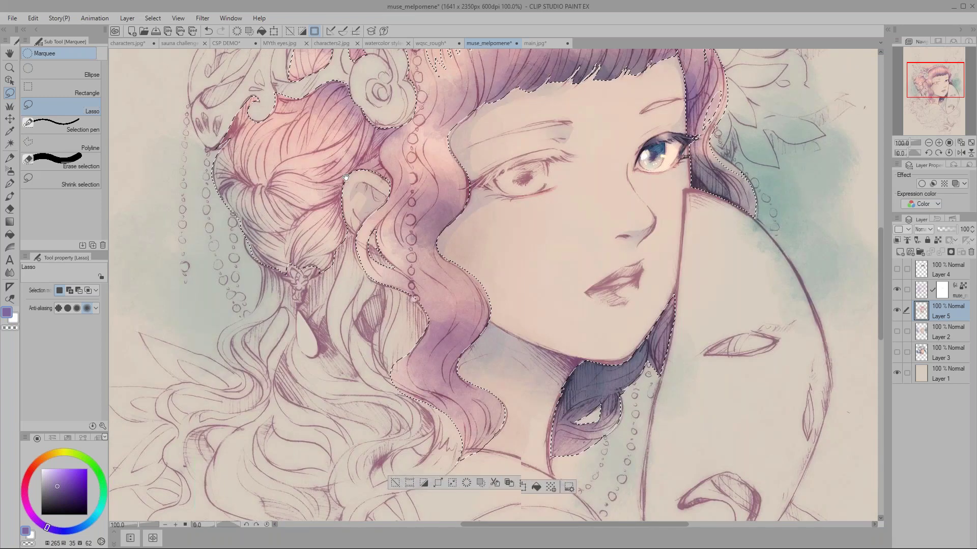
mouse_move(397, 149)
mouse_down()
mouse_move(432, 125)
mouse_move(453, 152)
mouse_move(430, 242)
mouse_up()
mouse_move(435, 287)
mouse_down()
mouse_move(465, 293)
mouse_move(479, 284)
mouse_move(469, 265)
mouse_up()
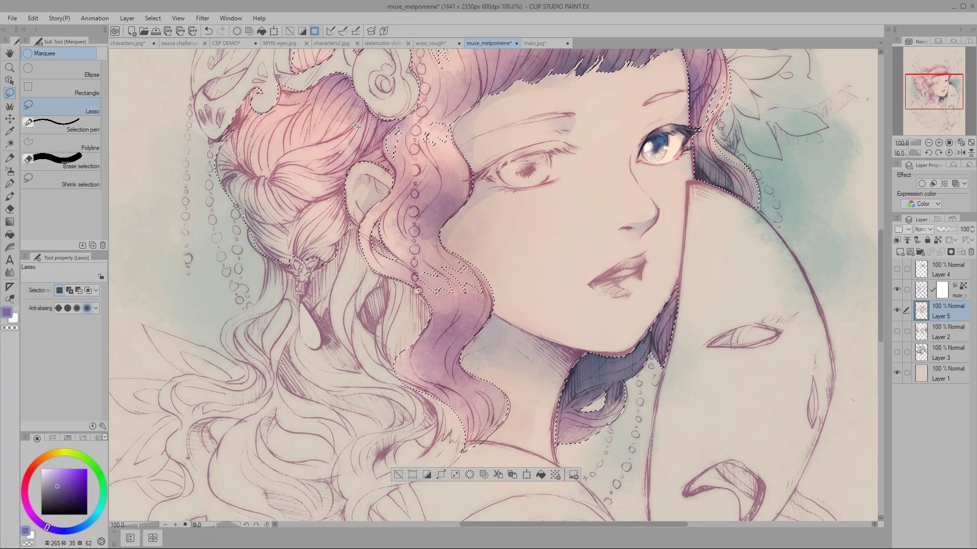
mouse_move(257, 137)
mouse_down()
mouse_move(229, 226)
mouse_move(265, 201)
mouse_move(294, 204)
mouse_move(290, 234)
mouse_move(302, 232)
mouse_up()
mouse_move(256, 267)
mouse_down()
mouse_move(293, 271)
mouse_move(262, 361)
mouse_up()
- Glaze dusky pink, hue 328, saturation 35, value 58, around the selected-out highlights on the fringe and crown with Pure WaterColor G at size 8.00
click(10, 196)
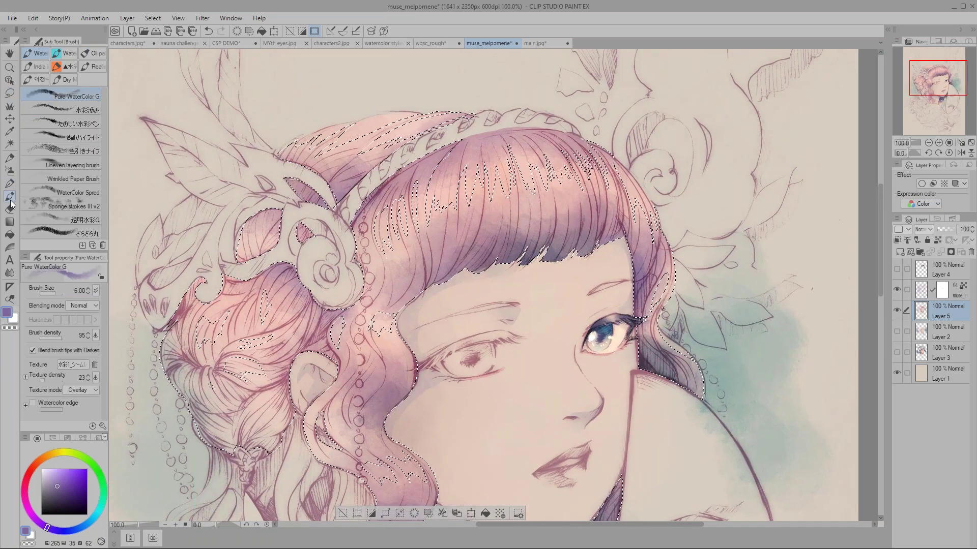
click(54, 482)
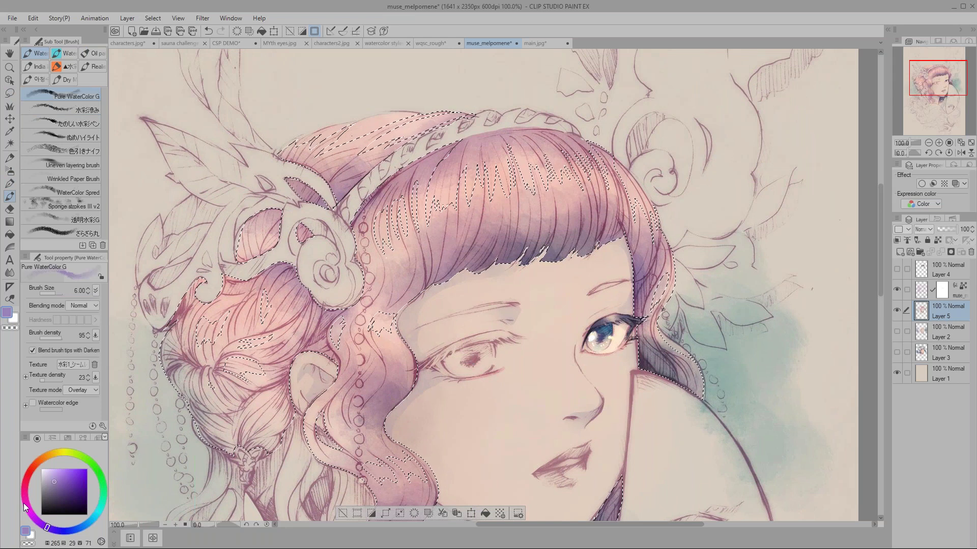
alt+click(588, 220)
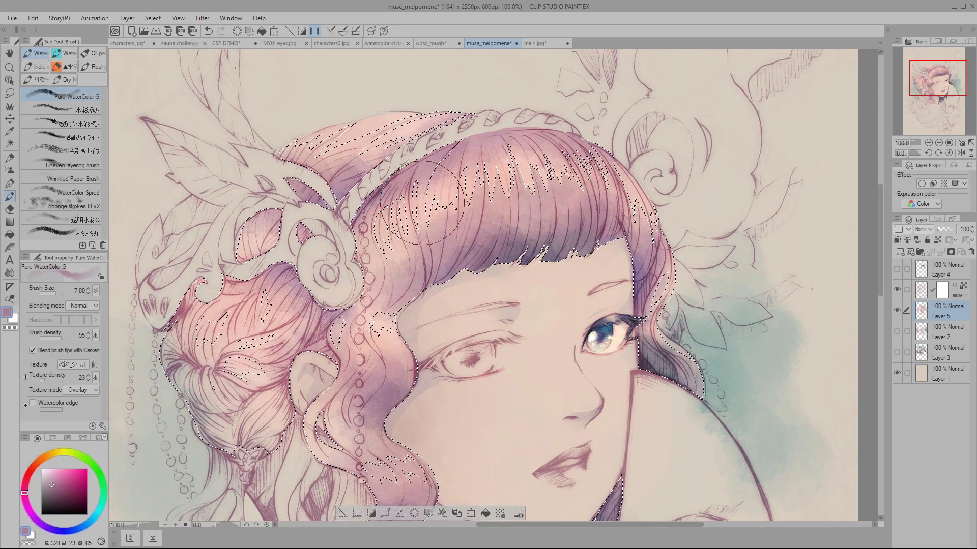
click(57, 488)
key(bracketright)
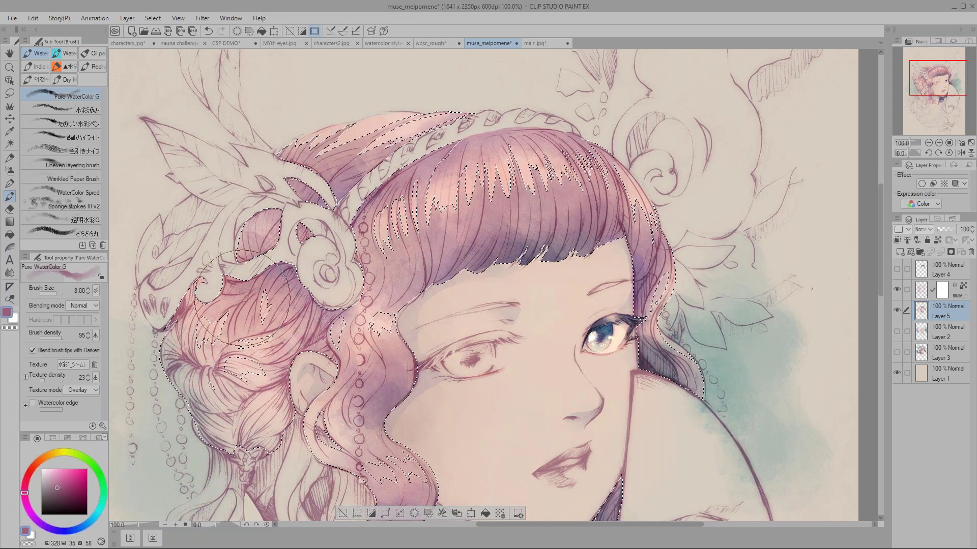
- Brush the same dusky pink over the gathered hair and down the wavy front lock, around its highlights, at sizes up to 8.00
key(bracketleft)
key(bracketleft)
drag(347, 348, 337, 283)
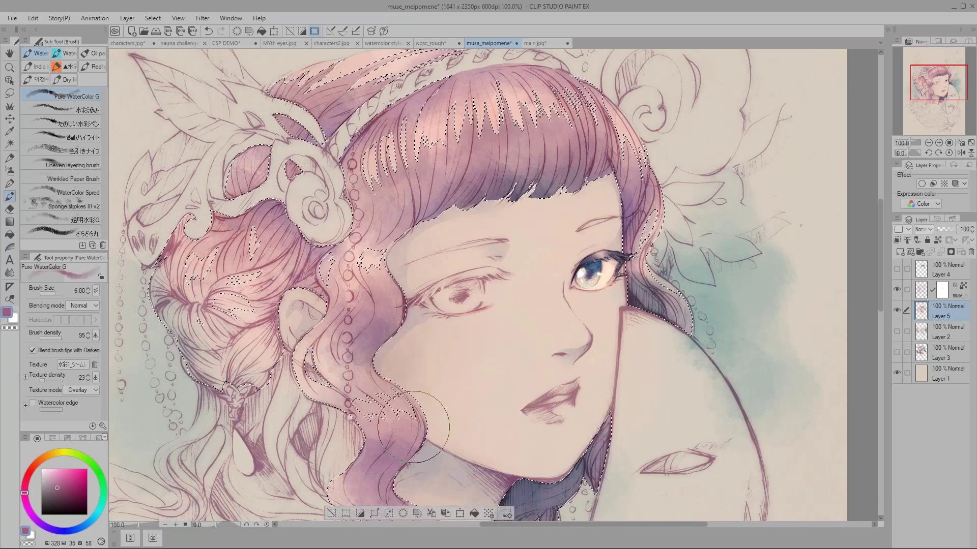
key(bracketright)
key(bracketright)
key(bracketright)
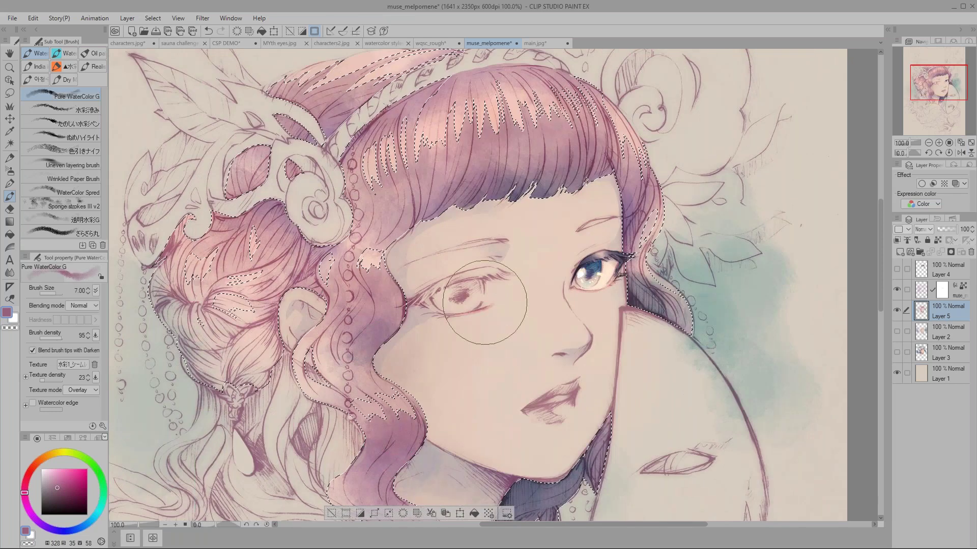
key(bracketright)
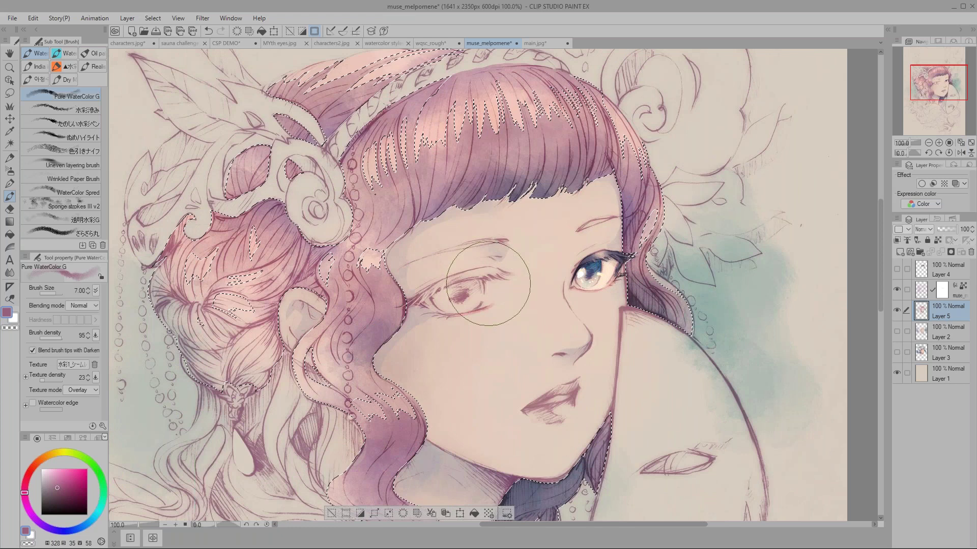
drag(557, 483, 570, 381)
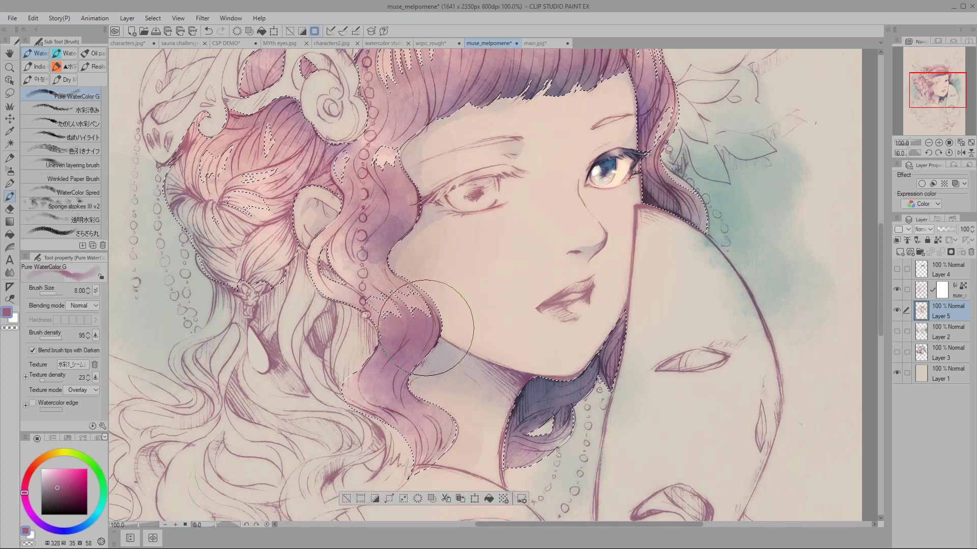
drag(441, 440, 439, 423)
- Shade the thin strands beside the ear with the dusky pink at size 5.00 and deselect the hair
key(bracketleft)
key(bracketleft)
key(bracketleft)
mouse_move(333, 277)
mouse_down()
mouse_move(359, 338)
mouse_move(319, 285)
mouse_up()
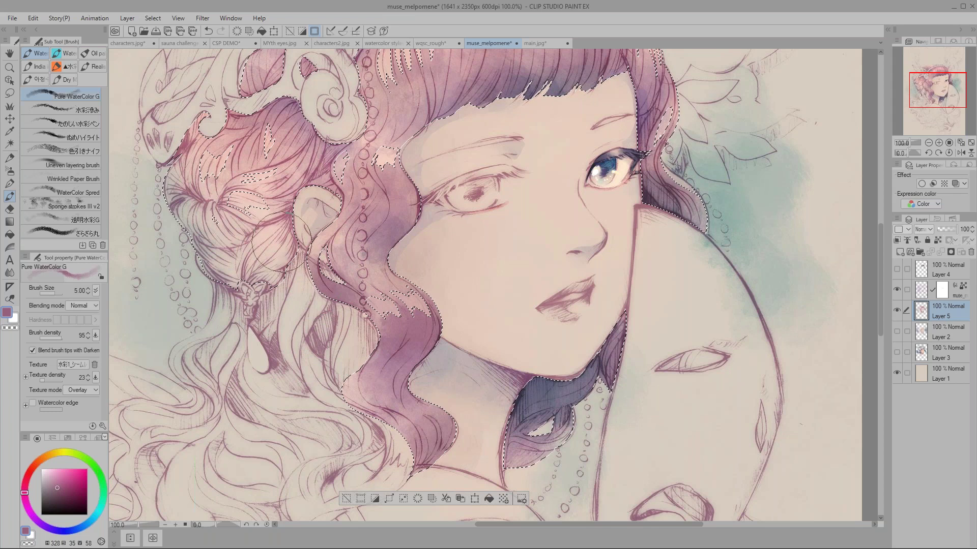
key(m)
key(ctrl+d)
- Touch up the fringe's lower edge above the painted eye with Pencil R1 in skin tone, hue 18, saturation 14, value 84
mouse_move(326, 195)
mouse_down()
mouse_move(359, 304)
mouse_move(359, 348)
mouse_up()
scroll(631, 152, up, 1)
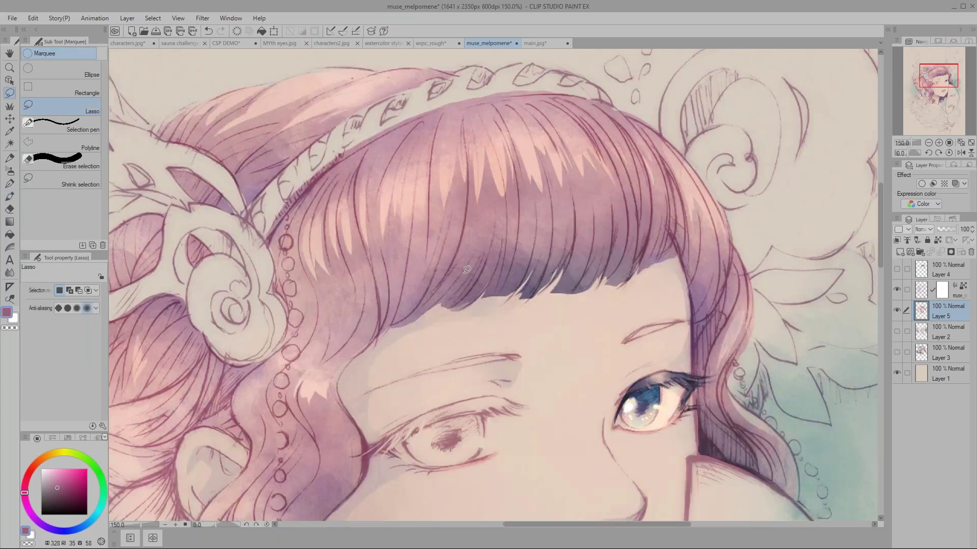
drag(443, 285, 500, 205)
key(p)
alt+click(704, 212)
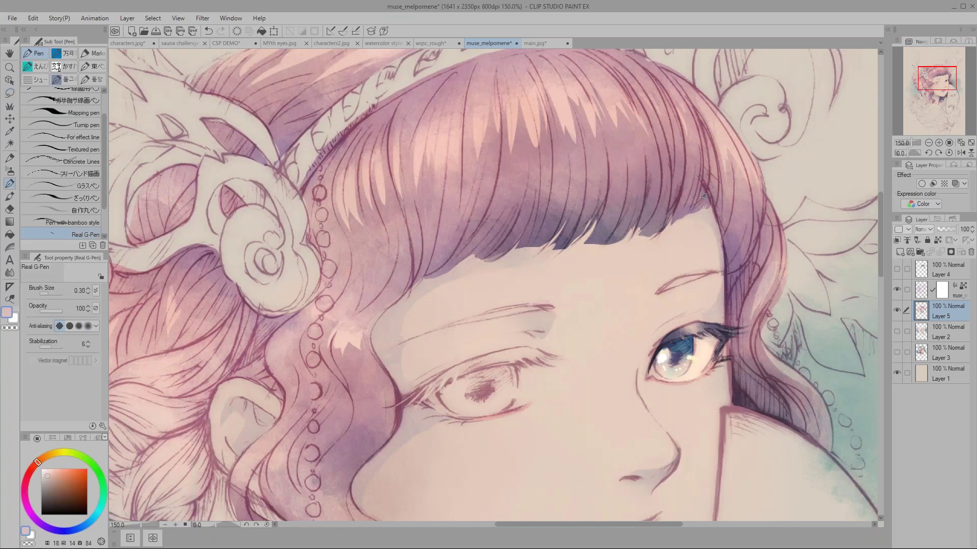
key(p)
drag(703, 192, 693, 213)
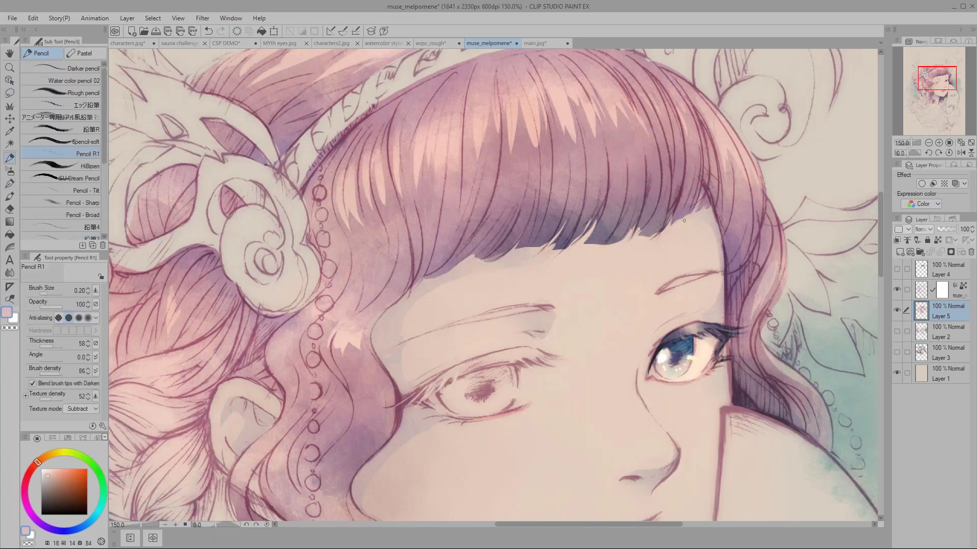
mouse_move(614, 260)
mouse_down()
mouse_move(585, 239)
mouse_move(672, 201)
mouse_up()
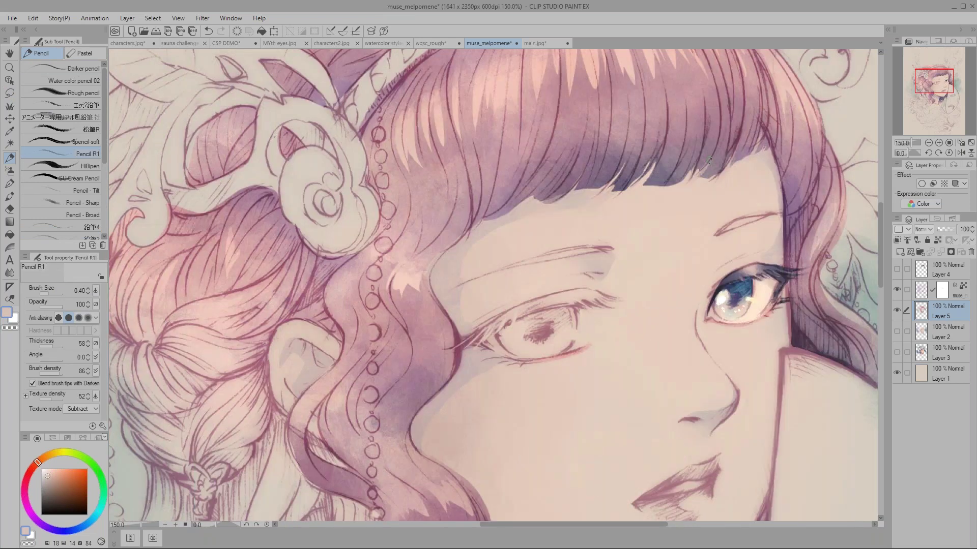
- Pencil a skin-coloured gap and violet strand tips into the middle of the fringe's edge at size 0.25, undoing the last strokes
alt+click(706, 154)
mouse_move(662, 164)
mouse_down()
mouse_move(624, 191)
mouse_move(663, 142)
mouse_move(596, 196)
mouse_move(629, 151)
mouse_move(599, 198)
mouse_move(630, 176)
mouse_move(600, 204)
mouse_up()
alt+click(629, 193)
alt+click(631, 152)
alt+click(633, 154)
key([)
key(alt)
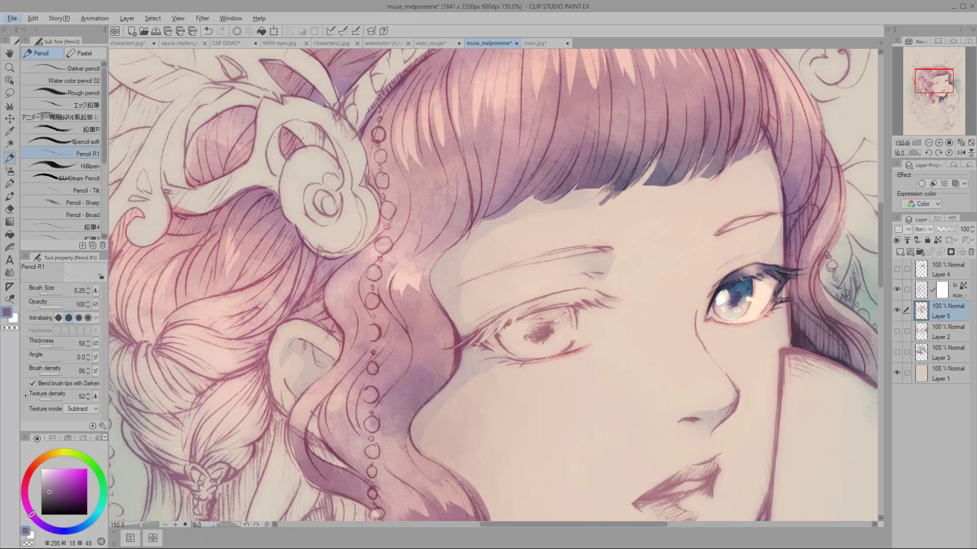
key(ctrl+z)
- Reshape the strand tips left of the fringe's central gap with sampled violets and skin tone at size 0.25
alt+click(614, 188)
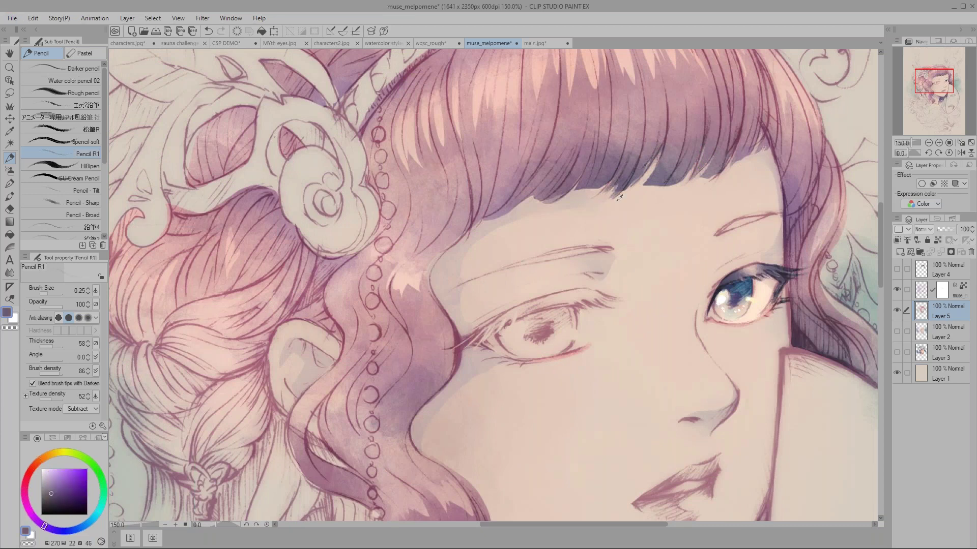
alt+click(625, 177)
drag(617, 187, 593, 197)
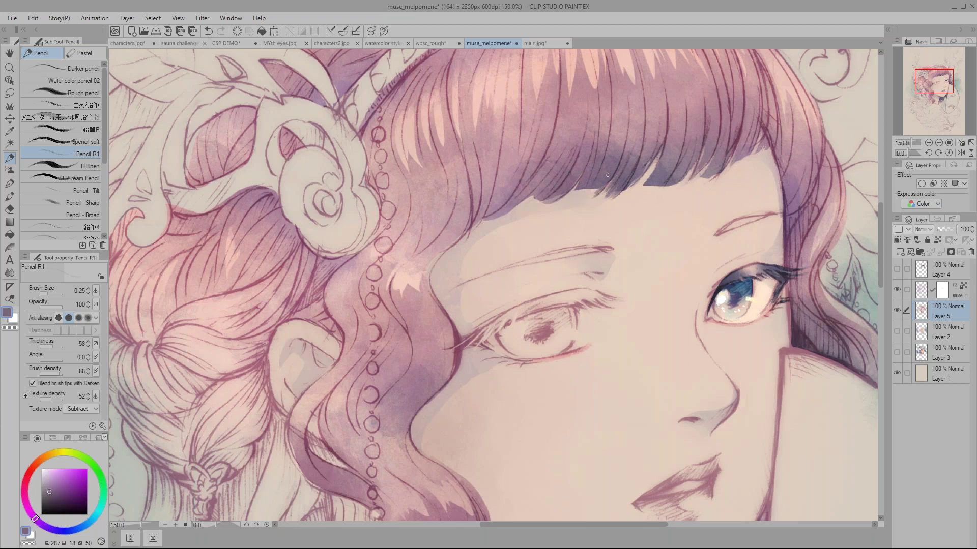
alt+click(584, 193)
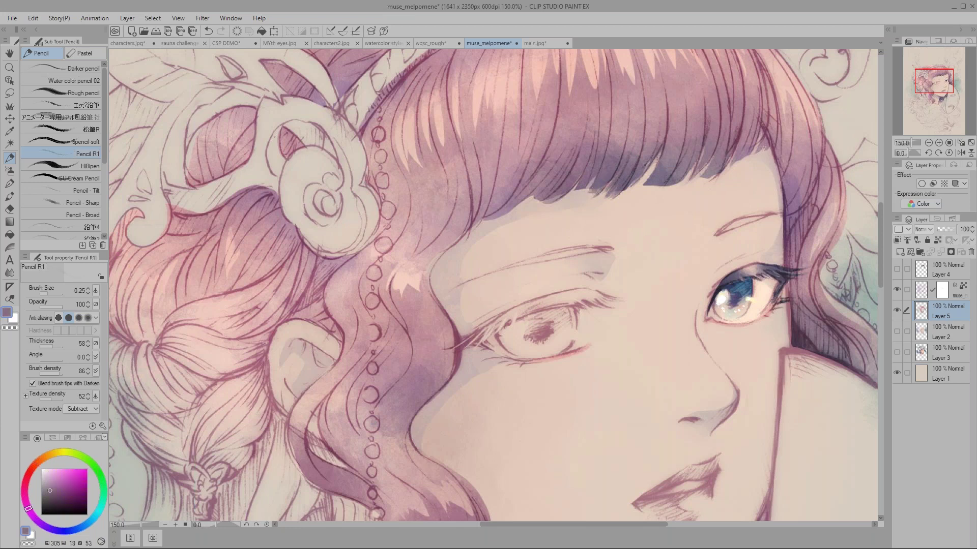
alt+click(570, 196)
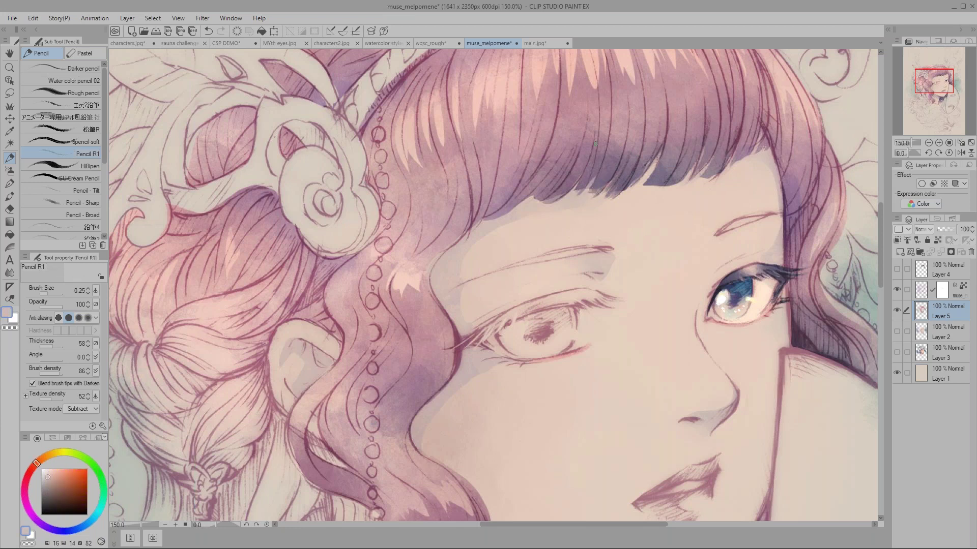
click(569, 197)
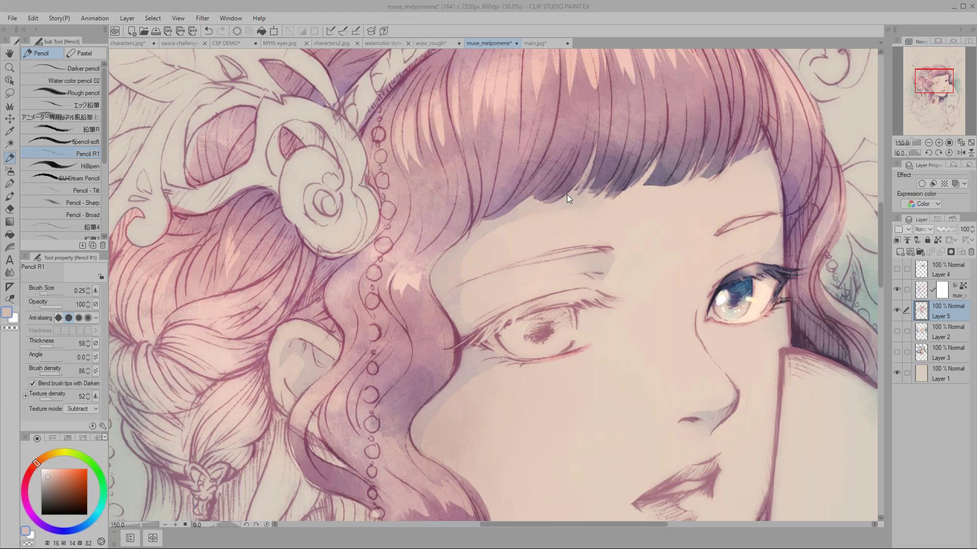
click(566, 194)
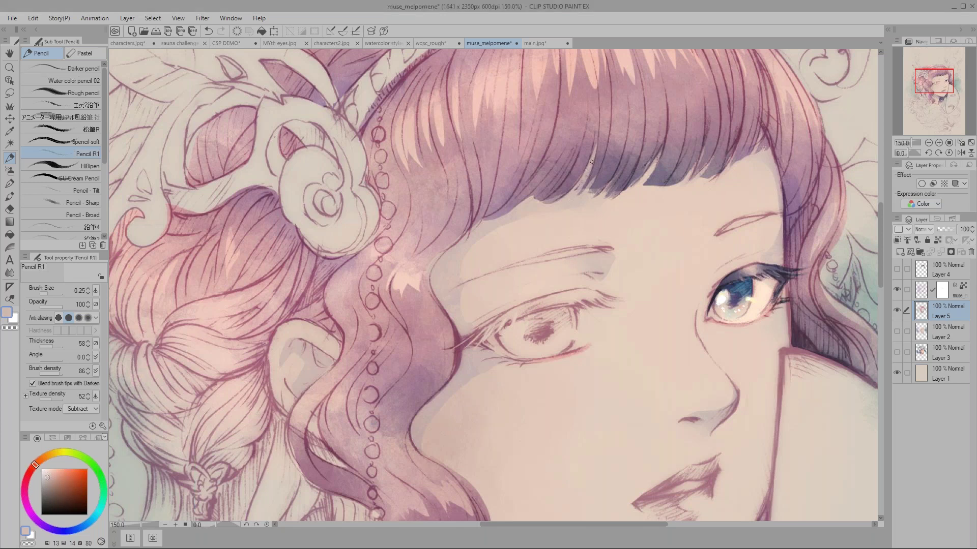
- Split the fringe's dark edge into finer pointed strands left of centre, alternating sampled skin and hair colours at size 0.20
alt+click(606, 174)
alt+click(604, 176)
alt+click(580, 195)
alt+click(598, 195)
alt+click(627, 157)
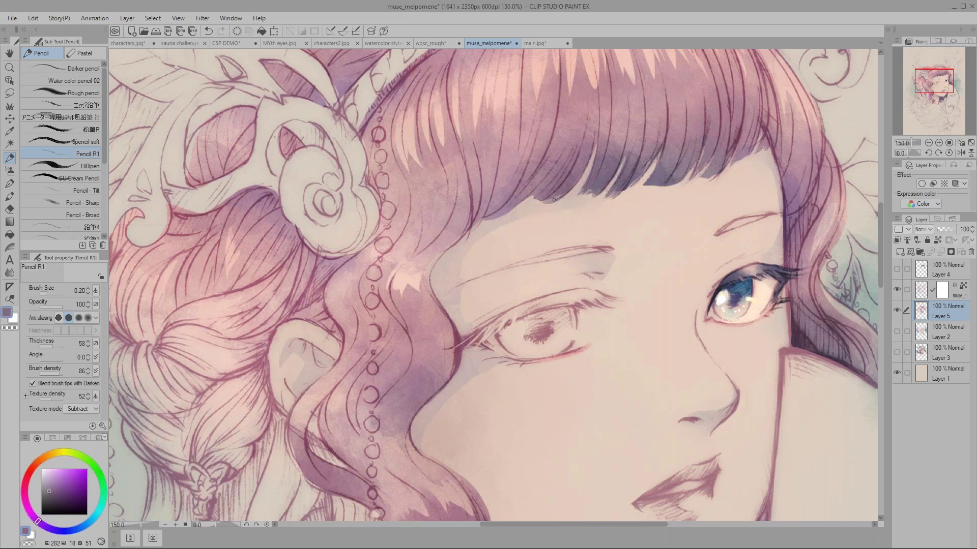
alt+click(570, 195)
alt+click(529, 203)
alt+click(565, 185)
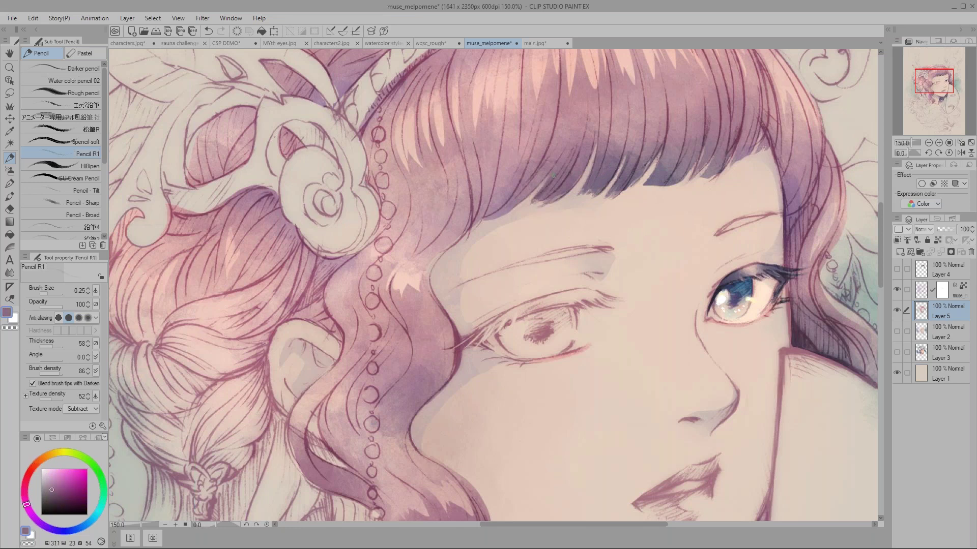
- Refine the fringe's edge towards the wavy front lock with sampled pinks and skin tones, using Pencil R1 up to size 0.30
alt+click(541, 206)
alt+click(540, 201)
alt+click(540, 205)
alt+click(537, 199)
alt+click(512, 211)
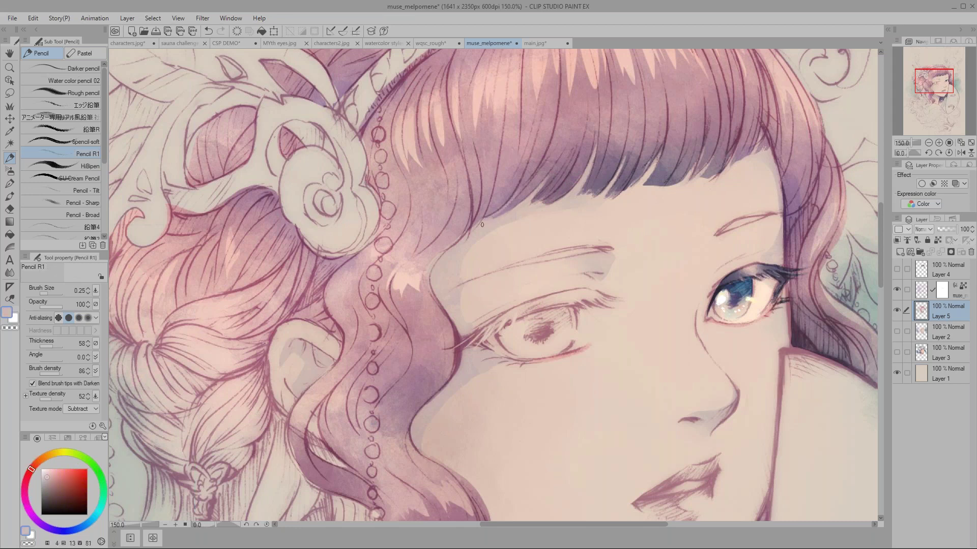
alt+click(521, 197)
alt+click(467, 238)
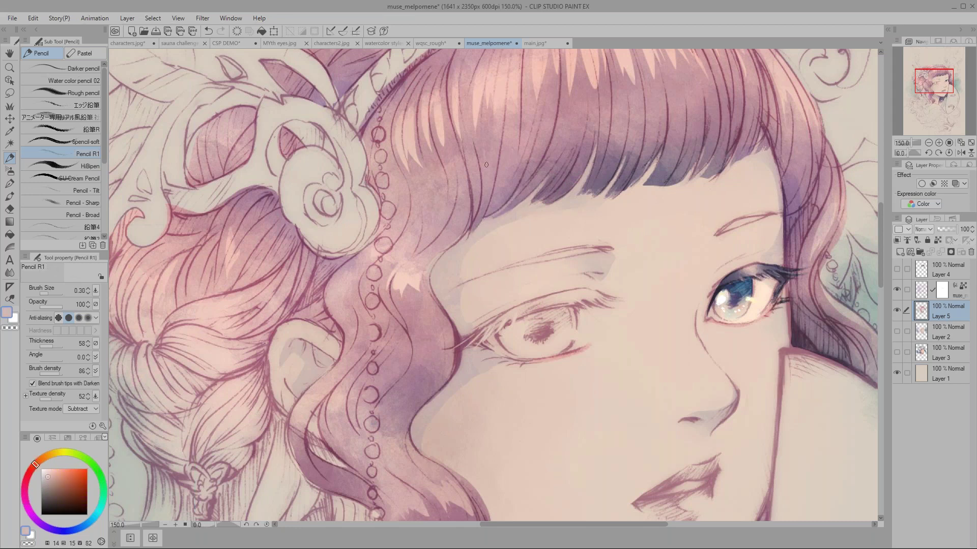
alt+click(480, 191)
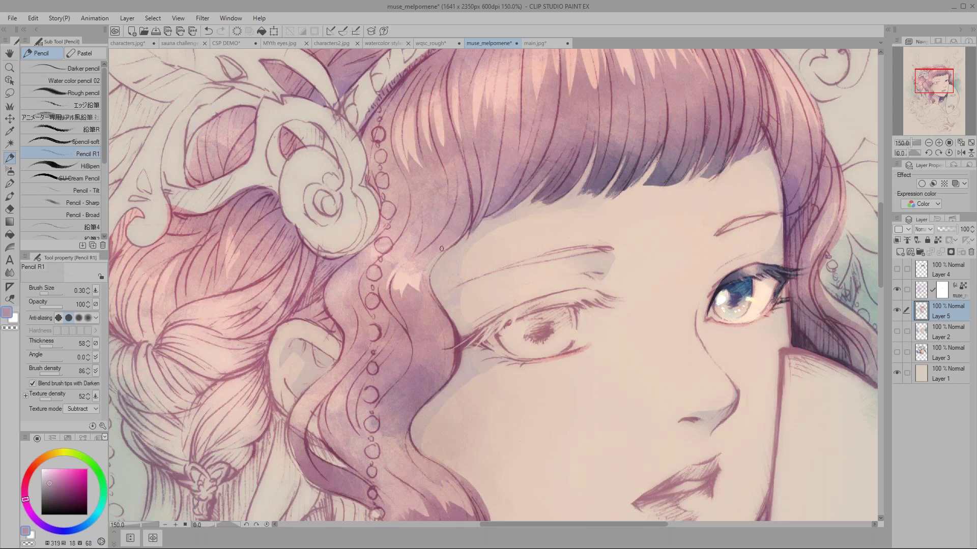
- Sharpen the gaps between the fringe's central strand tips with sampled skin tones and violet
alt+click(586, 196)
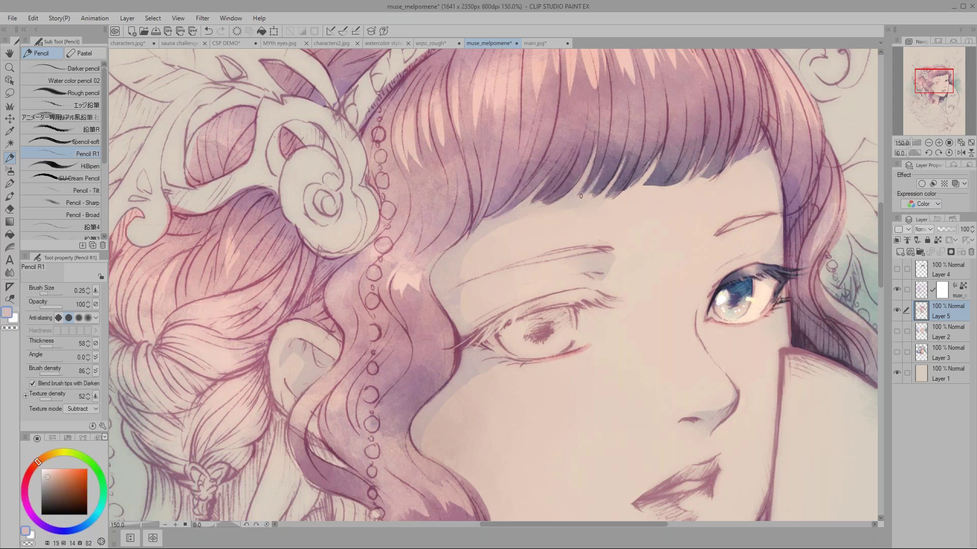
alt+click(604, 178)
alt+click(590, 201)
alt+click(650, 187)
alt+click(651, 189)
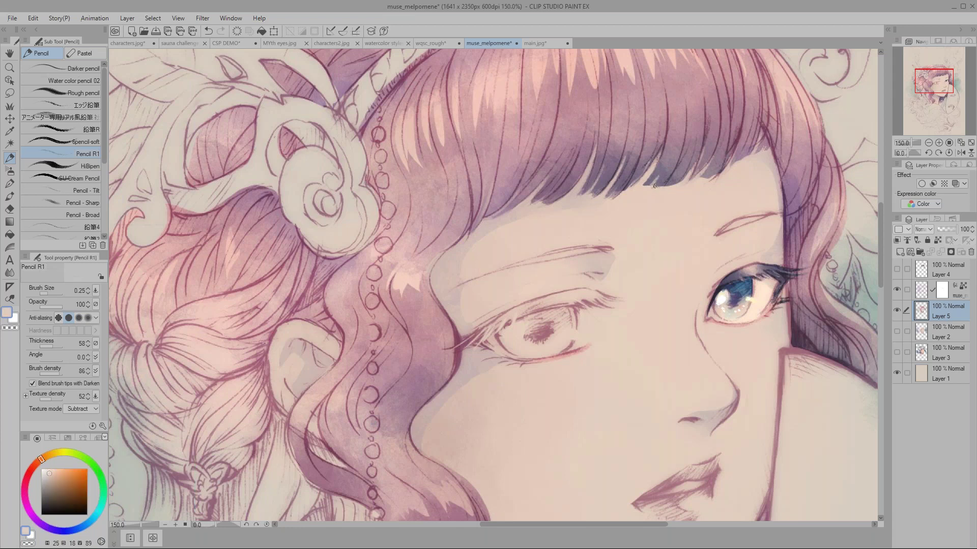
- Separate the strand tips above the painted eye with skin tone, hue 19, saturation 14, value 82, at size 0.50
key(bracketright)
alt+click(580, 199)
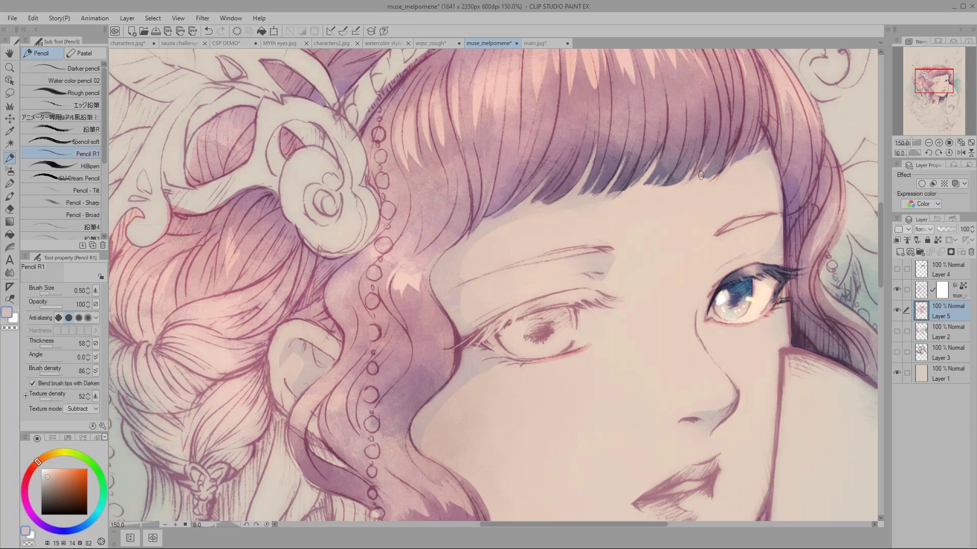
alt+click(716, 168)
alt+click(720, 168)
key(bracketleft)
- Fill in the eyebrow above the painted eye with muted violet, hue 278, saturation 15, value 49
alt+click(735, 194)
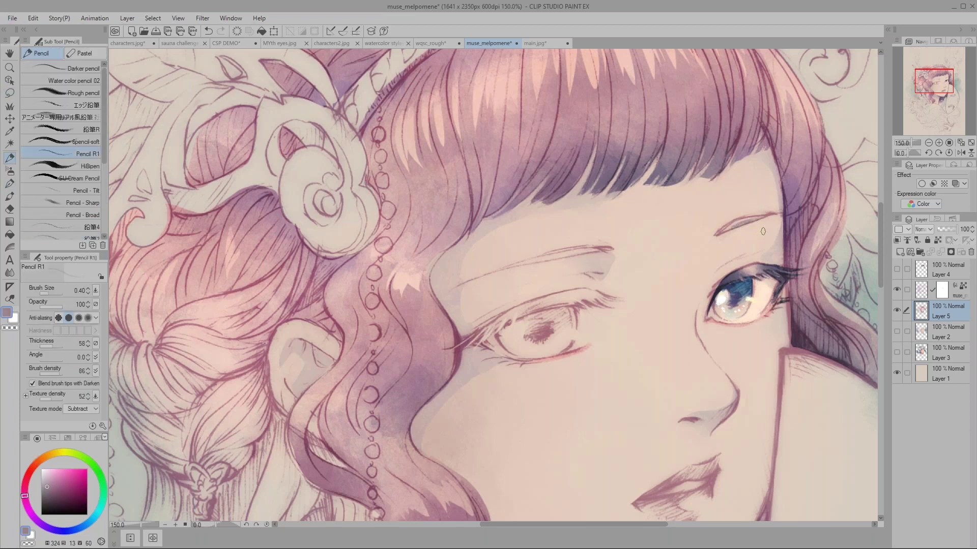
alt+click(712, 188)
drag(719, 233, 747, 222)
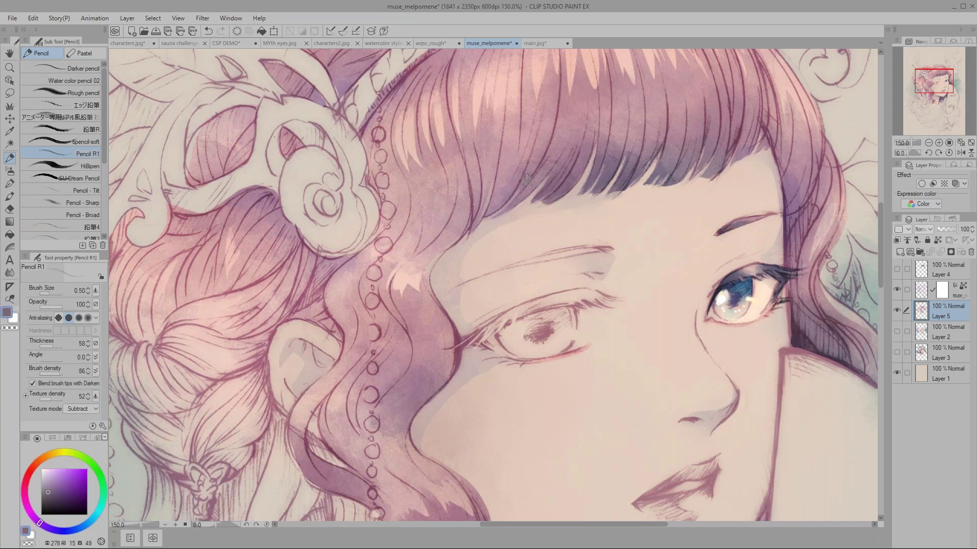
- Fill and taper the eyebrow above the unpainted eye with dark violet, hue 278, saturation 21, value 47, reducing the pencil size to 0.25
alt+click(560, 192)
key(bracketleft)
drag(602, 250, 476, 279)
key(bracketleft)
key(bracketleft)
drag(542, 261, 507, 270)
drag(600, 248, 458, 282)
alt+click(604, 180)
drag(608, 250, 554, 260)
key(ctrl+minus)
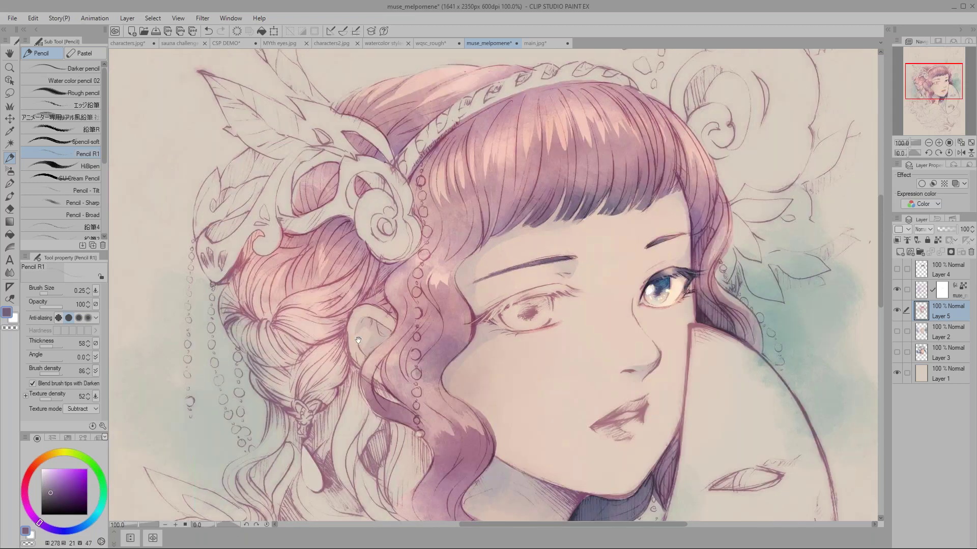
key(ctrl+minus)
- Show Layer 3 in place of Layer 5 to examine the other colour version, and restore Layer 5's visibility
key(m)
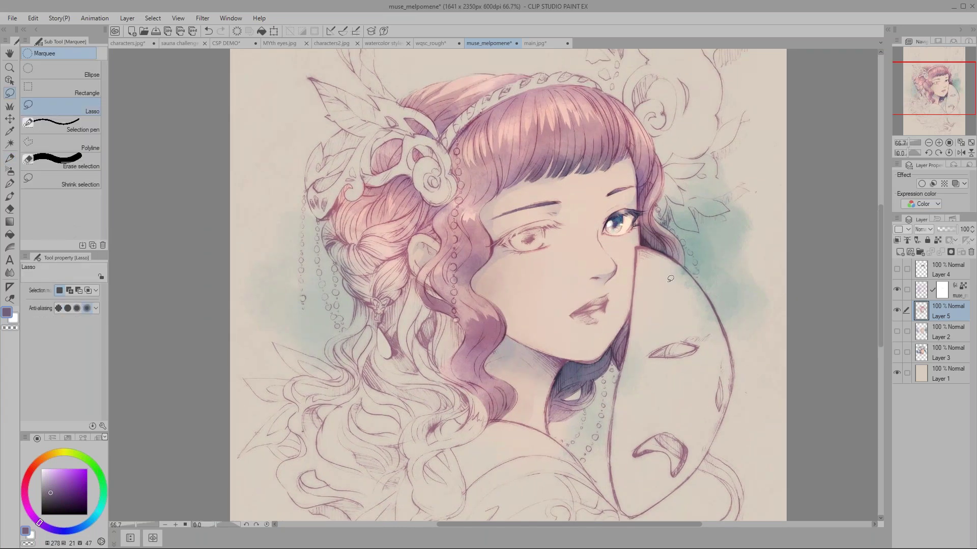
click(897, 311)
click(896, 352)
scroll(500, 314, up, 3)
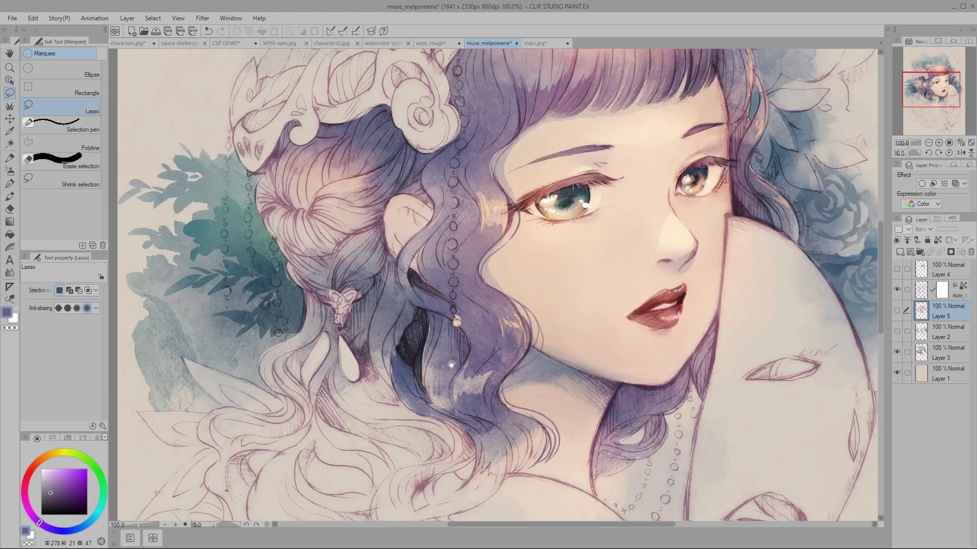
drag(451, 365, 281, 369)
click(897, 352)
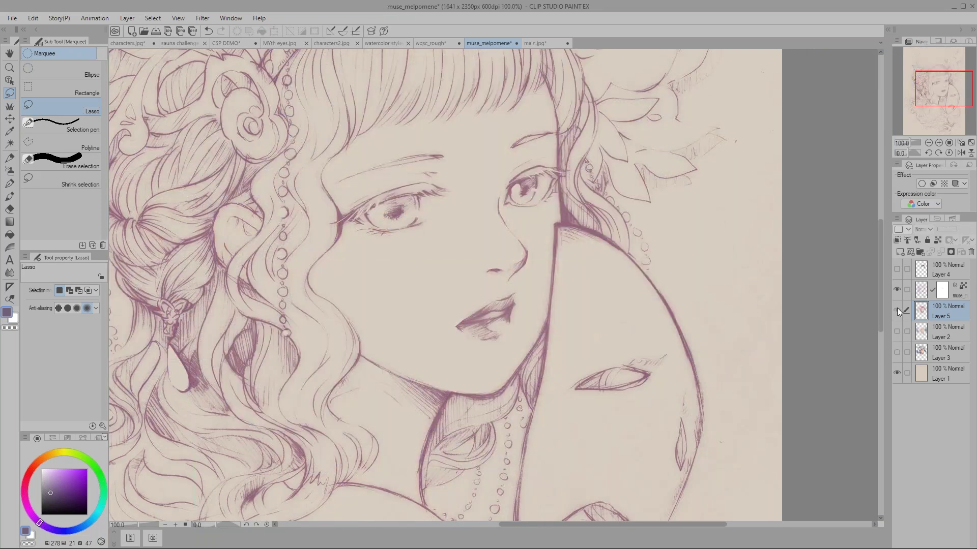
click(897, 310)
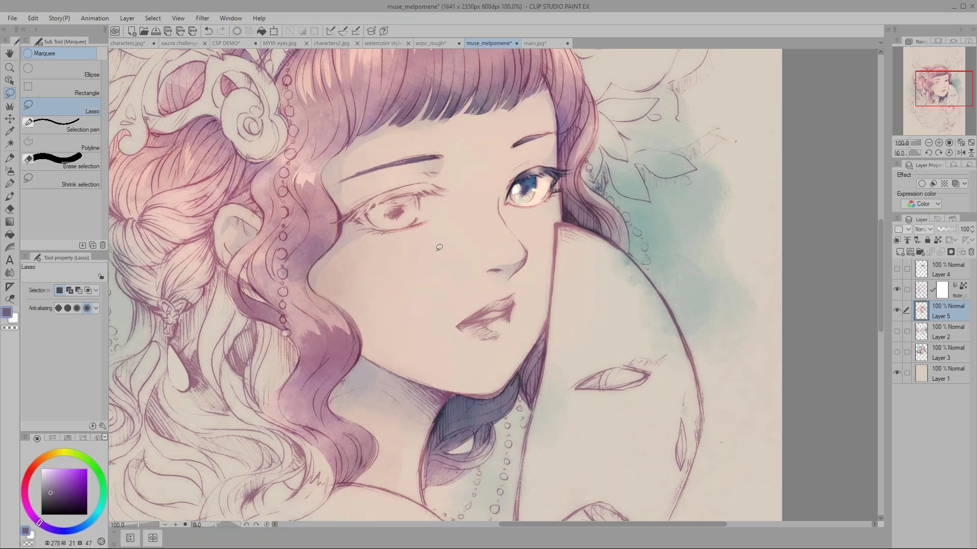
- Select the background area beside the pinned-up hair, following the hair contour and excluding the leaf outlines below the bead strands
mouse_move(379, 249)
mouse_down()
mouse_move(372, 131)
mouse_move(385, 133)
mouse_move(382, 171)
mouse_move(422, 242)
mouse_up()
mouse_move(425, 291)
mouse_down()
mouse_move(382, 327)
mouse_move(301, 320)
mouse_move(255, 125)
mouse_move(351, 115)
mouse_up()
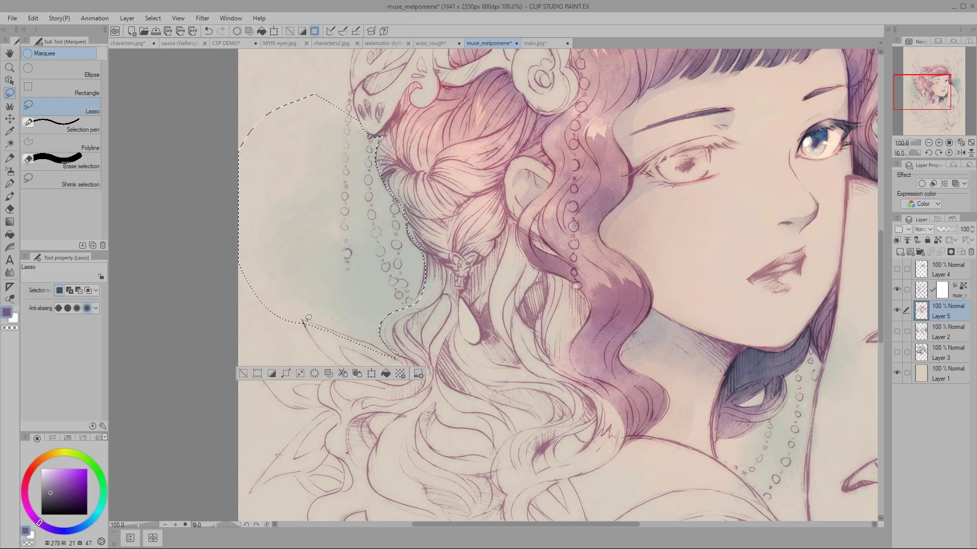
mouse_move(351, 371)
mouse_down()
mouse_move(245, 351)
mouse_move(239, 148)
mouse_up()
mouse_move(340, 349)
mouse_down()
mouse_move(391, 374)
mouse_move(328, 331)
mouse_move(353, 356)
mouse_up()
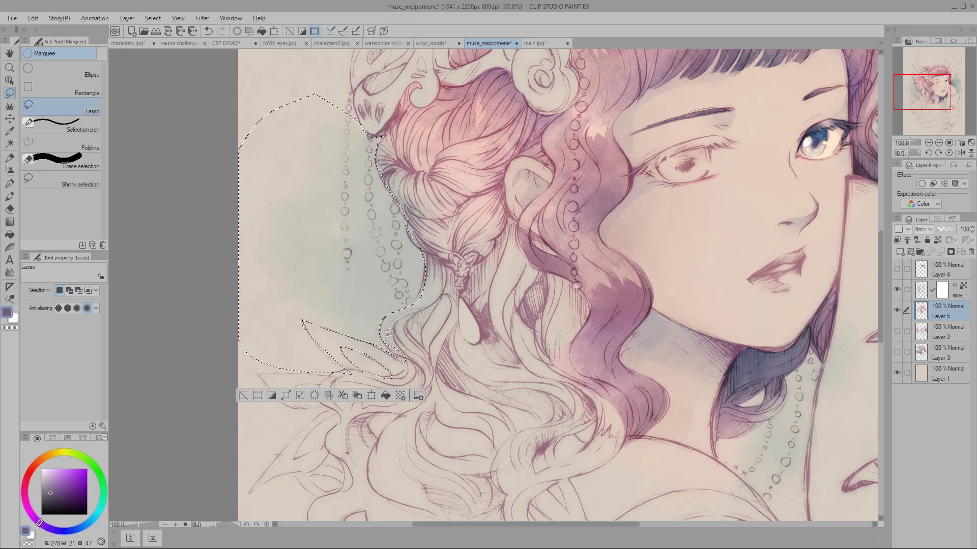
drag(410, 274, 418, 291)
scroll(346, 260, up, 1)
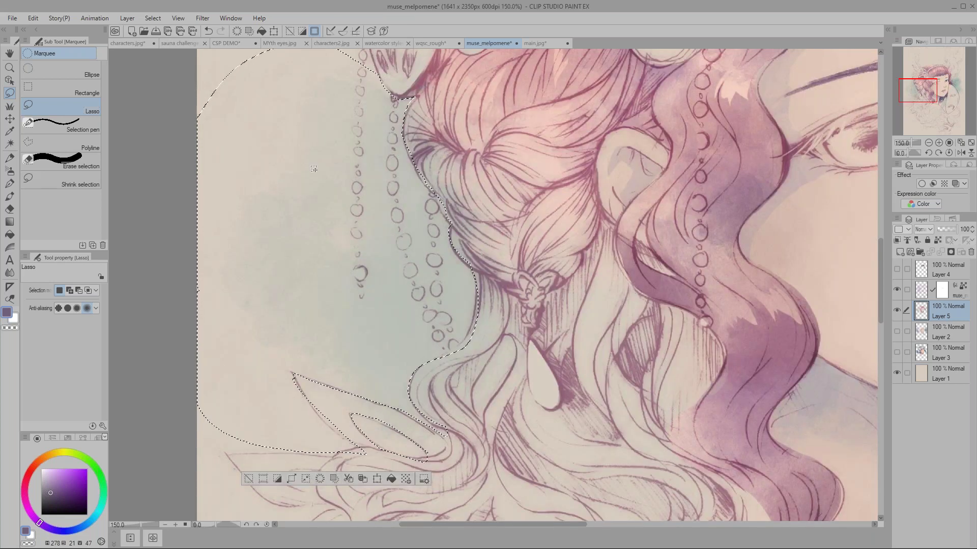
drag(252, 214, 234, 218)
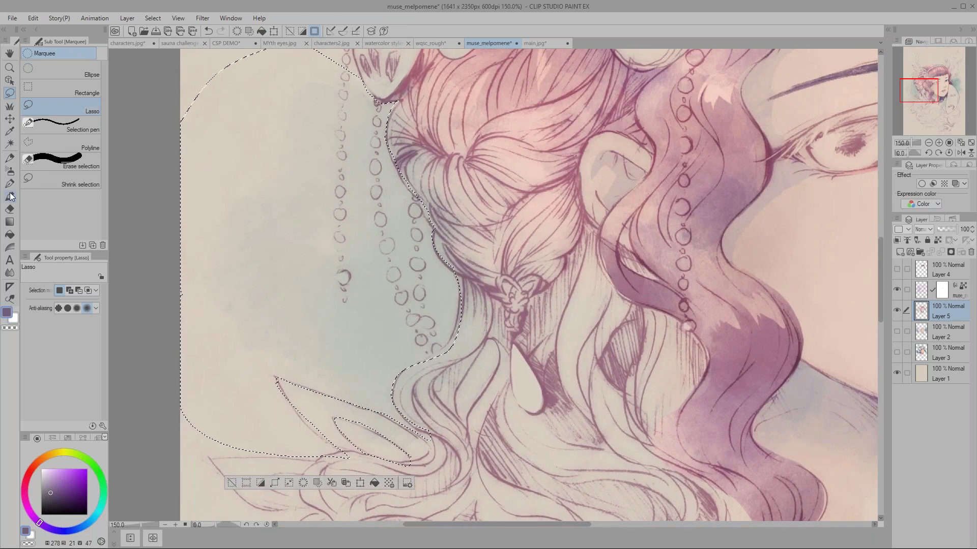
- Paint a textured teal wash inside the selection with Pure WaterColor G, starting from hue 175, saturation 56, value 49, and deselect
click(9, 195)
click(97, 508)
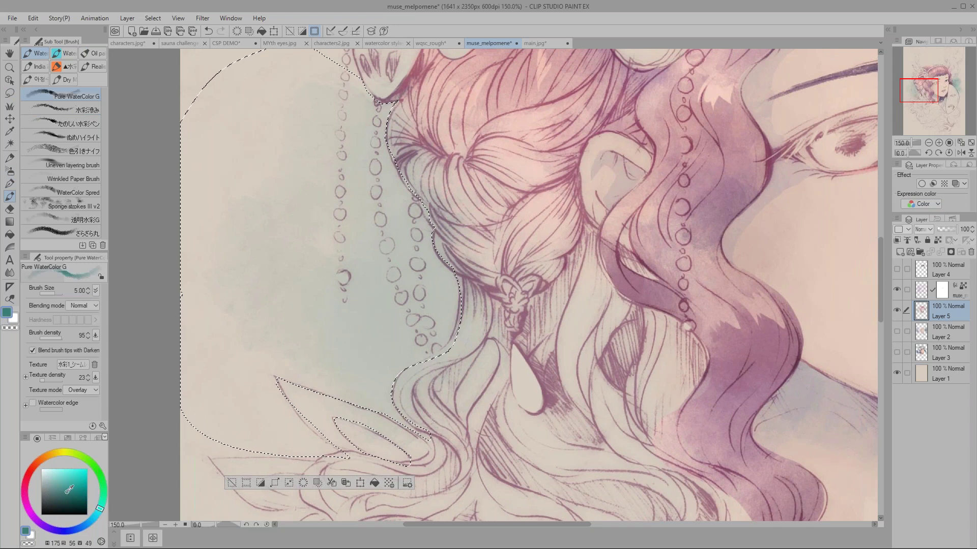
mouse_move(344, 326)
mouse_down()
mouse_move(406, 198)
mouse_move(394, 160)
mouse_move(382, 183)
mouse_move(391, 205)
mouse_move(447, 262)
mouse_move(401, 350)
mouse_move(383, 203)
mouse_move(363, 154)
mouse_move(258, 217)
mouse_move(310, 229)
mouse_move(320, 267)
mouse_move(358, 295)
mouse_move(353, 319)
mouse_move(309, 282)
mouse_move(358, 263)
mouse_move(362, 299)
mouse_move(350, 262)
mouse_move(312, 234)
mouse_up()
alt+click(336, 270)
alt+click(387, 197)
mouse_move(393, 199)
mouse_down()
mouse_move(403, 315)
mouse_move(385, 351)
mouse_move(369, 310)
mouse_up()
key(m)
key(ctrl+d)
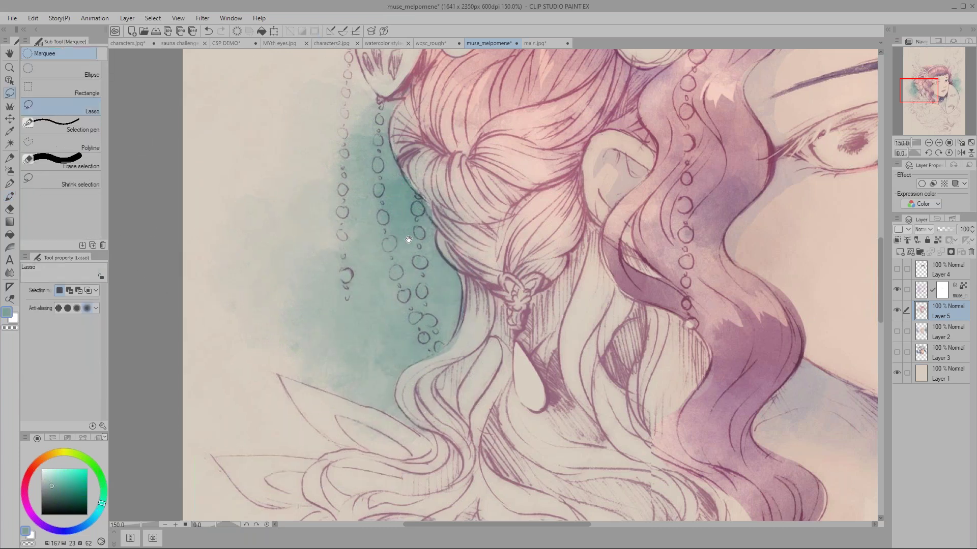
- Select a large foliage silhouette with a scalloped outer edge over the teal wash, bounded by the hair
drag(387, 224, 415, 209)
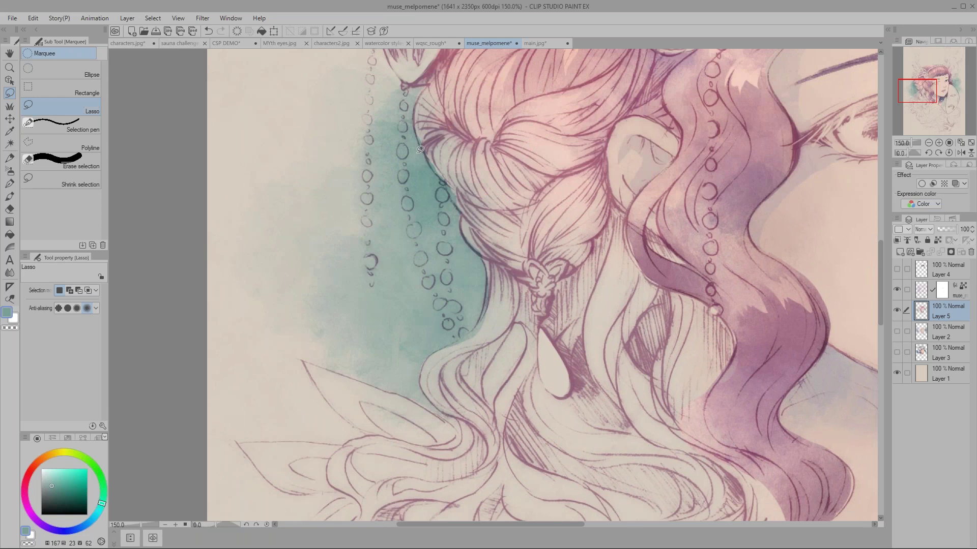
mouse_move(407, 162)
mouse_down()
mouse_move(402, 148)
mouse_move(395, 173)
mouse_move(365, 179)
mouse_move(374, 206)
mouse_move(349, 226)
mouse_move(391, 258)
mouse_up()
drag(396, 308, 396, 310)
mouse_move(407, 109)
mouse_down()
mouse_move(372, 91)
mouse_move(346, 109)
mouse_move(307, 97)
mouse_move(301, 123)
mouse_move(291, 113)
mouse_move(267, 168)
mouse_move(272, 189)
mouse_move(247, 195)
mouse_move(277, 282)
mouse_move(315, 329)
mouse_move(407, 108)
mouse_up()
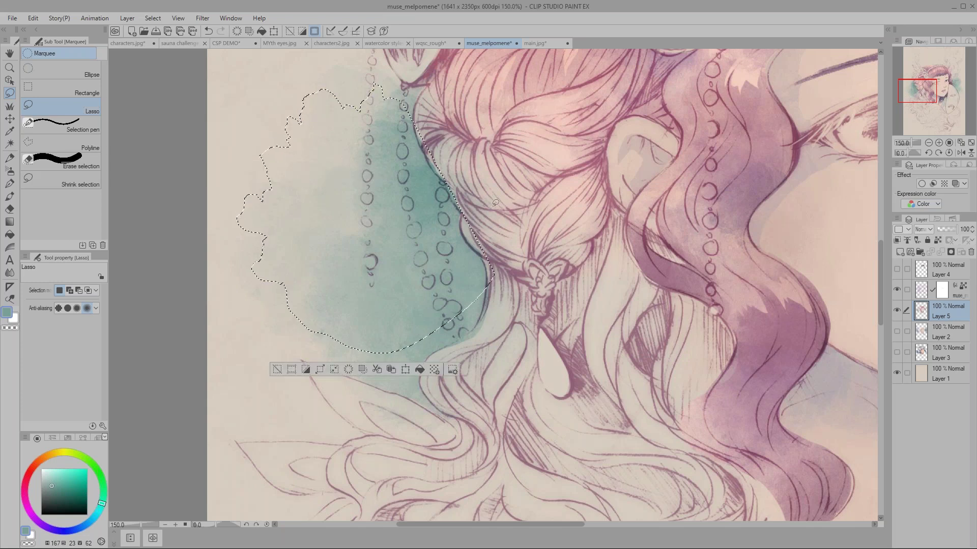
- Paint the scalloped foliage silhouette in pale teal tones sampled from the surrounding wash, and clear the selection
key(b)
key(bracketleft)
alt+click(384, 131)
mouse_move(378, 122)
mouse_down()
mouse_move(294, 122)
mouse_move(301, 157)
mouse_up()
alt+click(351, 173)
mouse_move(387, 181)
mouse_down()
mouse_move(258, 220)
mouse_move(229, 207)
mouse_move(295, 175)
mouse_move(246, 261)
mouse_move(214, 239)
mouse_up()
key(l)
key(ctrl+d)
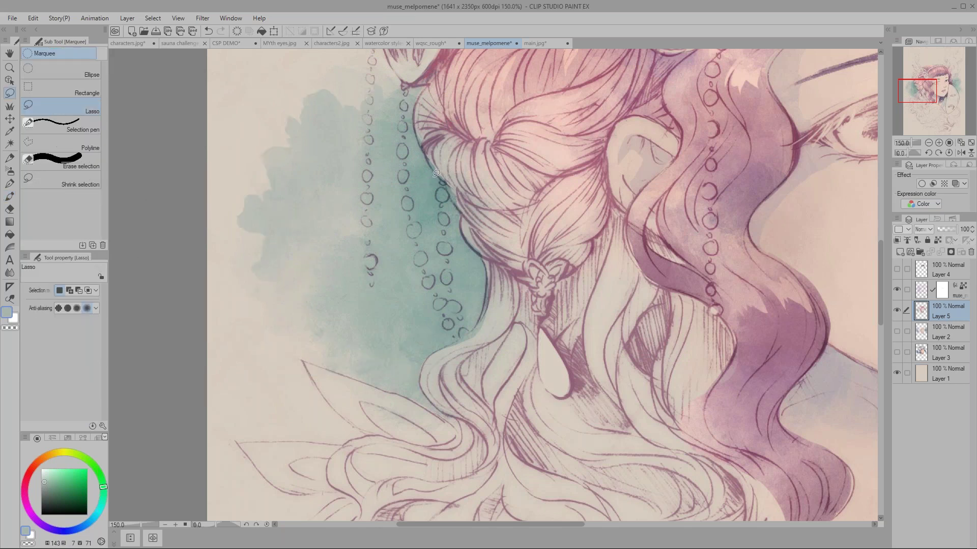
- Select a jagged leaf cluster against the hair, paint it teal, hue 181, saturation 52, value 54, at brush size 8.00, and deselect
mouse_move(433, 199)
mouse_down()
mouse_move(416, 169)
mouse_move(423, 200)
mouse_move(378, 201)
mouse_move(405, 223)
mouse_move(393, 233)
mouse_move(402, 257)
mouse_move(370, 283)
mouse_move(347, 253)
mouse_move(344, 276)
mouse_move(306, 277)
mouse_move(327, 294)
mouse_move(298, 327)
mouse_move(336, 333)
mouse_move(345, 344)
mouse_move(368, 341)
mouse_move(371, 364)
mouse_move(410, 385)
mouse_move(493, 273)
mouse_up()
drag(466, 230, 451, 188)
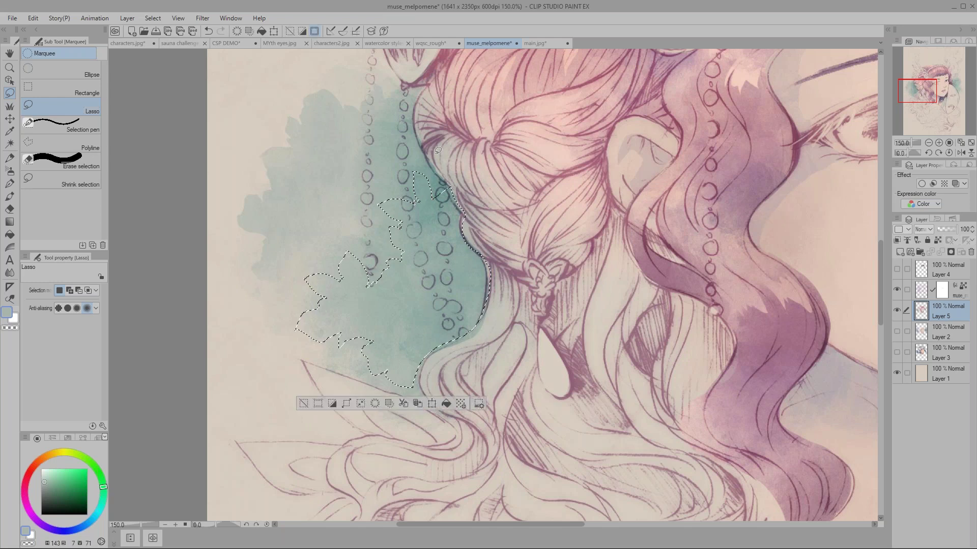
key(b)
alt+click(319, 294)
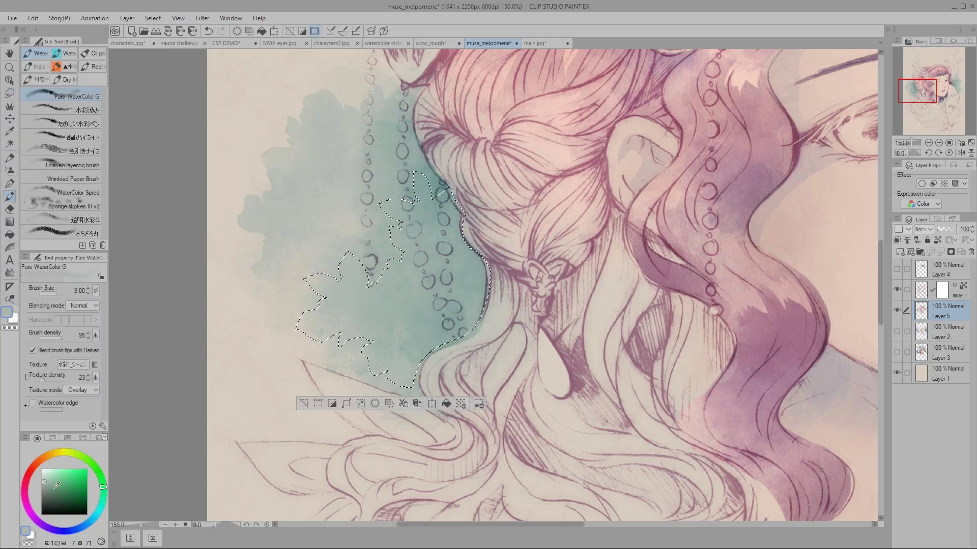
click(100, 514)
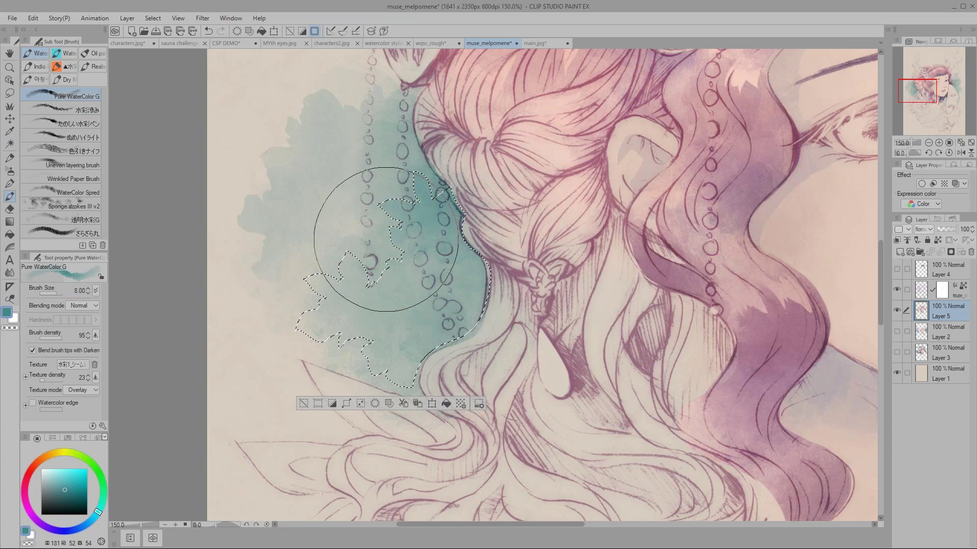
mouse_move(378, 209)
mouse_down()
mouse_move(365, 251)
mouse_move(308, 286)
mouse_move(312, 303)
mouse_move(400, 248)
mouse_move(388, 192)
mouse_move(348, 313)
mouse_up()
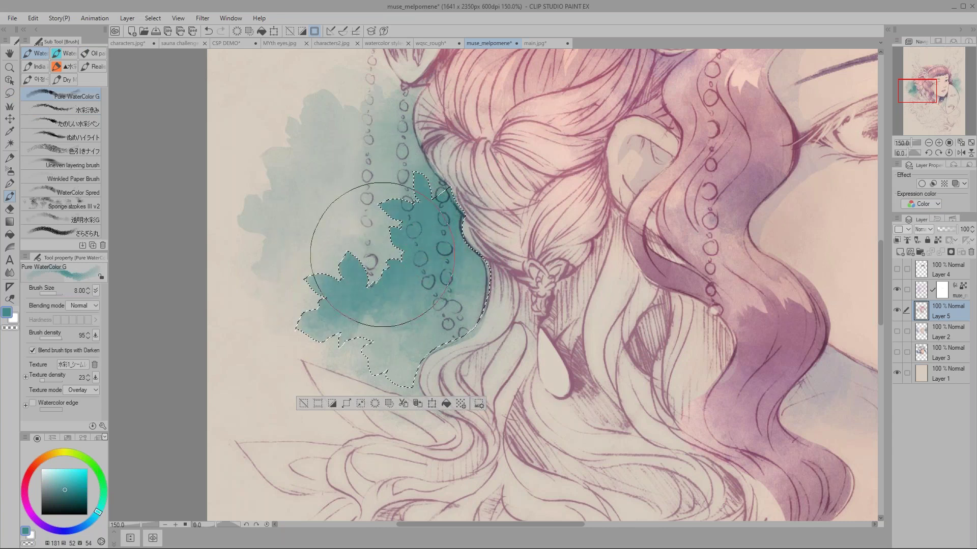
key(l)
key(ctrl+d)
- Select a thin leafy sprig arching outward from the teal leaf cluster, fill it with the same teal, and deselect
mouse_move(400, 223)
mouse_down()
mouse_move(359, 182)
mouse_move(269, 162)
mouse_move(313, 161)
mouse_move(291, 174)
mouse_move(330, 169)
mouse_move(306, 188)
mouse_move(320, 206)
mouse_move(353, 190)
mouse_move(335, 216)
mouse_move(404, 231)
mouse_up()
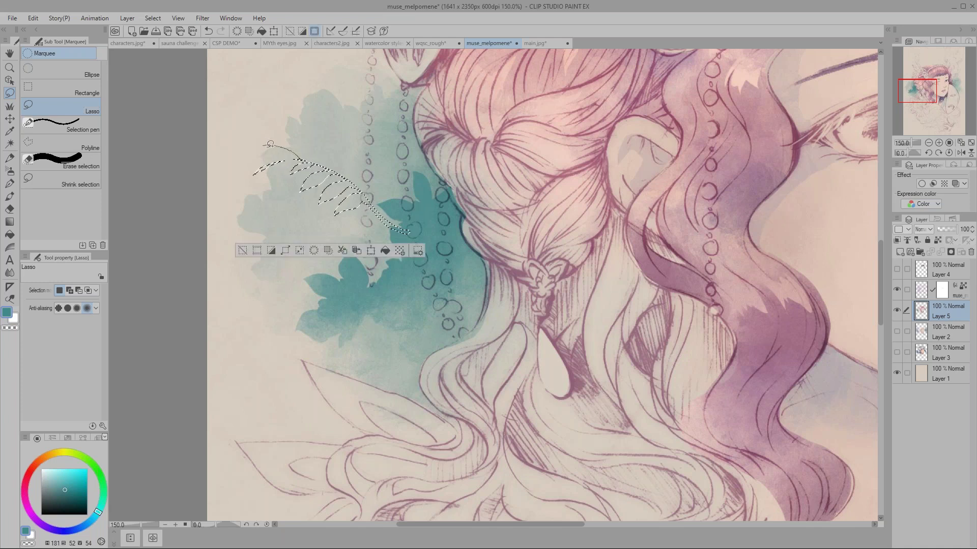
mouse_move(268, 156)
mouse_down()
mouse_move(231, 166)
mouse_move(274, 161)
mouse_up()
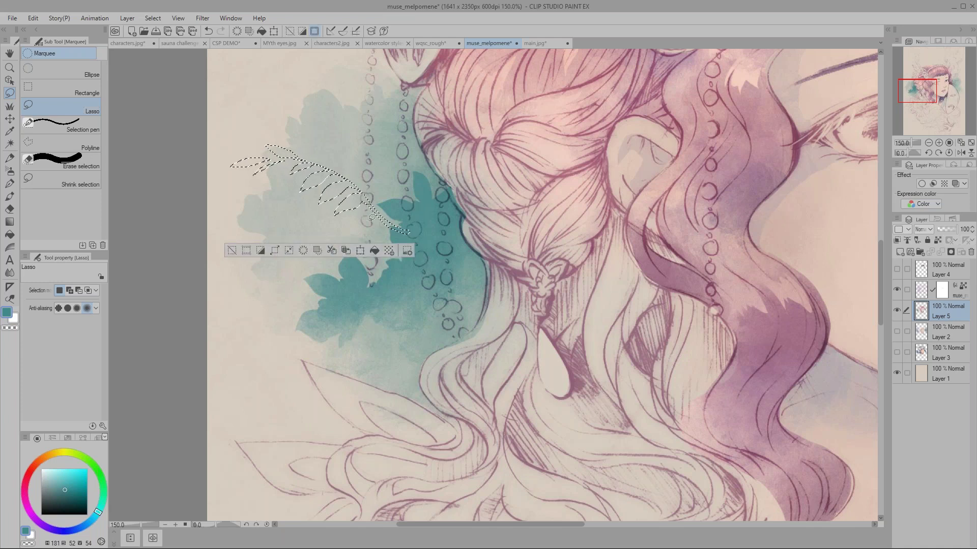
key(b)
mouse_move(384, 208)
mouse_down()
mouse_move(240, 172)
mouse_move(212, 185)
mouse_move(285, 175)
mouse_move(267, 162)
mouse_move(231, 182)
mouse_move(408, 224)
mouse_move(388, 222)
mouse_up()
key(m)
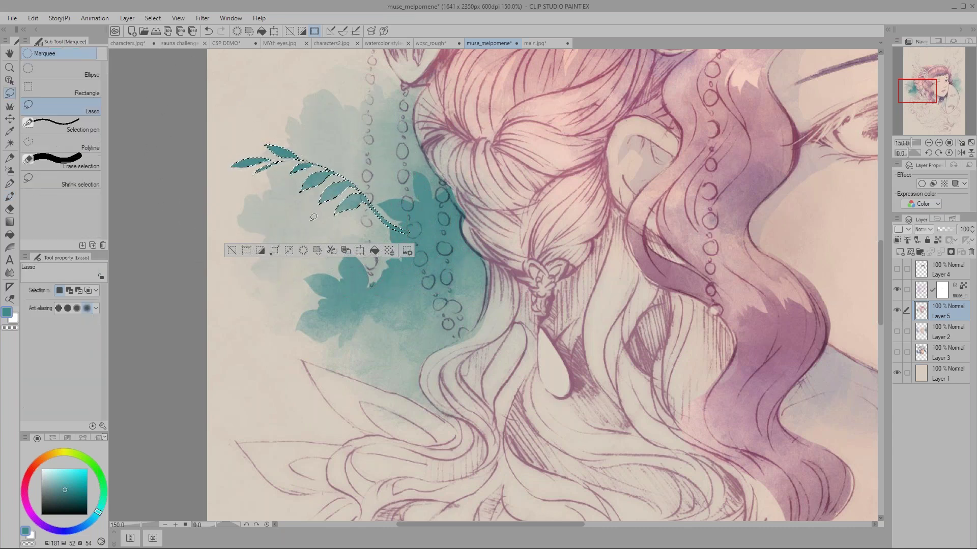
key(ctrl+d)
key(p)
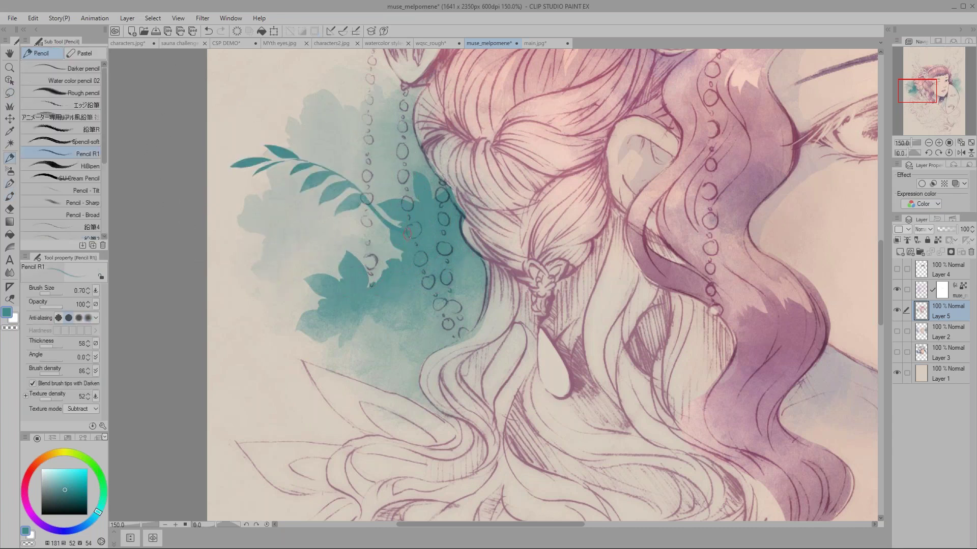
key(m)
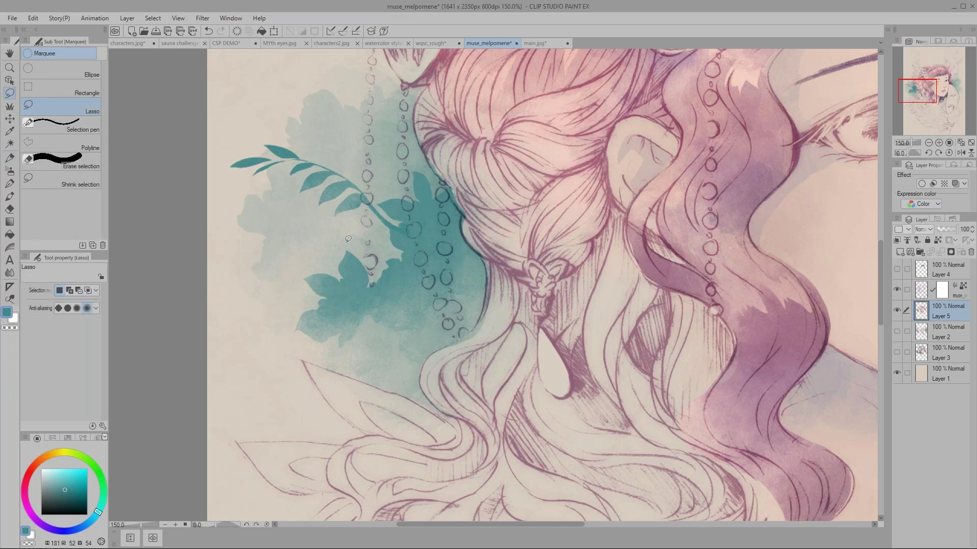
- Select a second leafy sprig below the first one, paint it teal with a paler side toward the hair, and deselect
drag(344, 248, 287, 227)
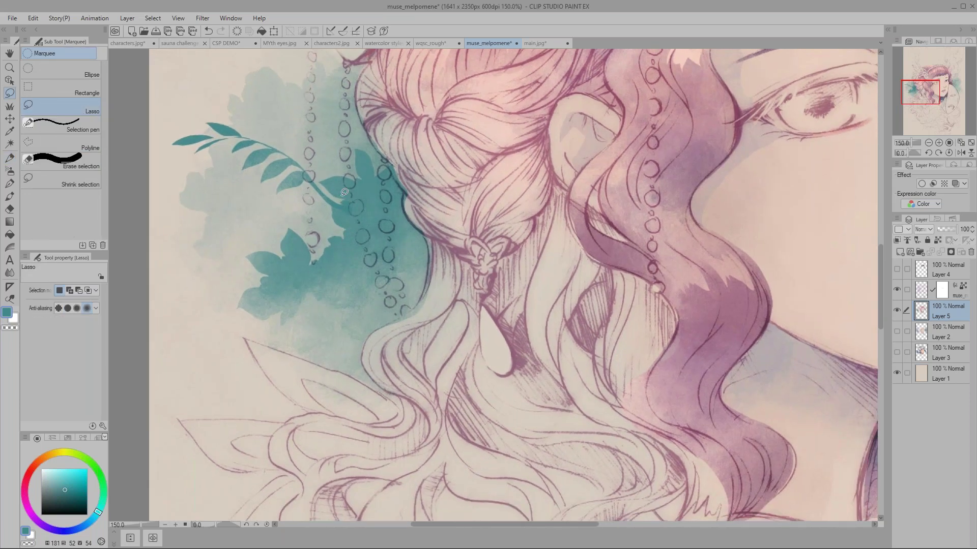
mouse_move(352, 243)
mouse_down()
mouse_move(327, 215)
mouse_move(285, 200)
mouse_move(252, 202)
mouse_move(215, 225)
mouse_move(253, 207)
mouse_move(313, 213)
mouse_up()
mouse_move(235, 209)
mouse_down()
mouse_move(199, 255)
mouse_move(224, 217)
mouse_move(230, 245)
mouse_move(239, 211)
mouse_up()
mouse_move(267, 207)
mouse_down()
mouse_move(253, 229)
mouse_move(268, 219)
mouse_move(201, 216)
mouse_move(189, 233)
mouse_move(211, 218)
mouse_move(186, 246)
mouse_move(234, 210)
mouse_move(272, 209)
mouse_up()
mouse_move(253, 204)
mouse_down()
mouse_move(244, 200)
mouse_move(252, 188)
mouse_move(254, 203)
mouse_up()
key(b)
drag(193, 234, 175, 217)
key(m)
key(ctrl+d)
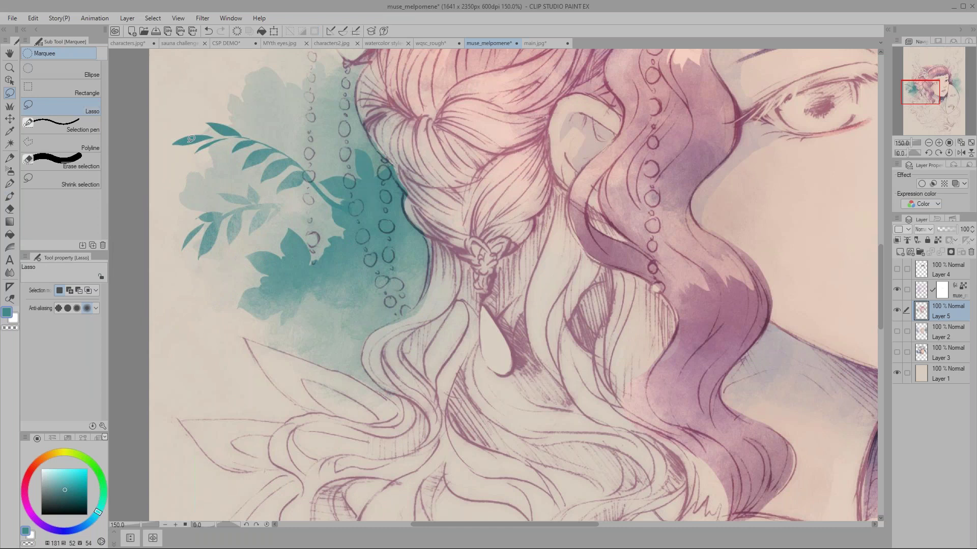
- Select an overlapping leaf cluster beneath the bead strands, shade it dark teal, hue 190, saturation 66, value 42, and deselect
mouse_move(427, 283)
mouse_down()
mouse_move(421, 228)
mouse_move(409, 218)
mouse_move(398, 255)
mouse_move(379, 250)
mouse_move(374, 268)
mouse_move(334, 267)
mouse_move(340, 293)
mouse_move(288, 303)
mouse_move(292, 319)
mouse_move(315, 325)
mouse_move(297, 350)
mouse_move(377, 381)
mouse_move(363, 344)
mouse_move(428, 278)
mouse_up()
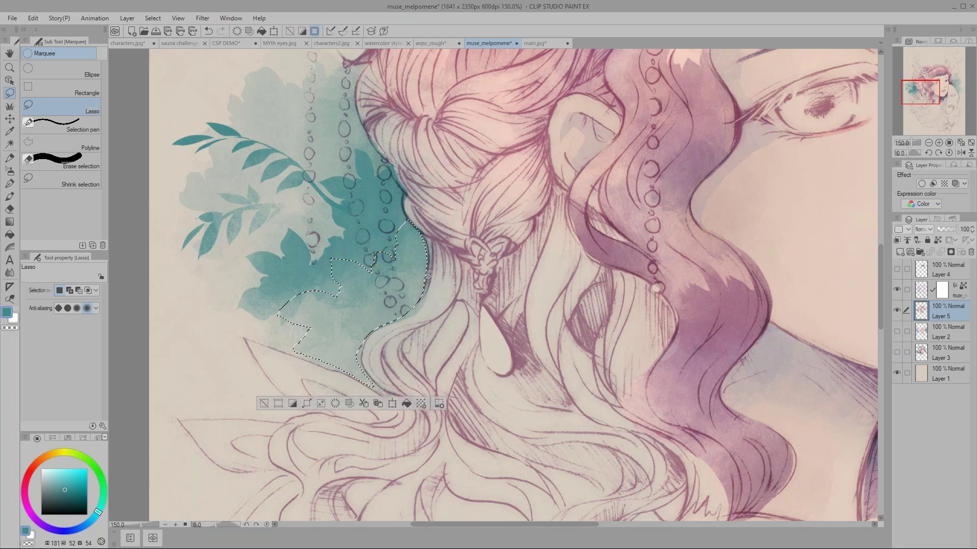
key(b)
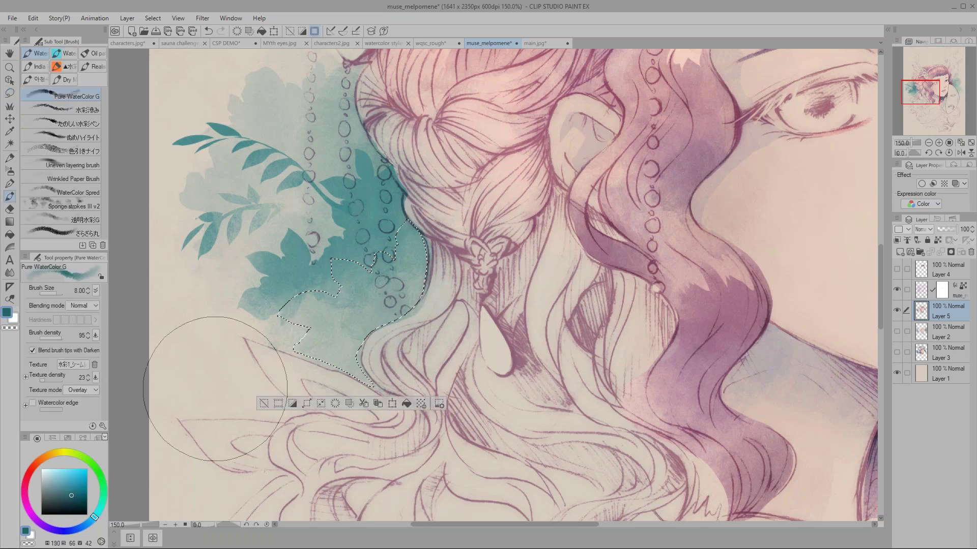
mouse_move(374, 285)
mouse_down()
mouse_move(391, 264)
mouse_move(306, 292)
mouse_move(382, 222)
mouse_move(339, 297)
mouse_move(284, 310)
mouse_up()
key(m)
key(ctrl+d)
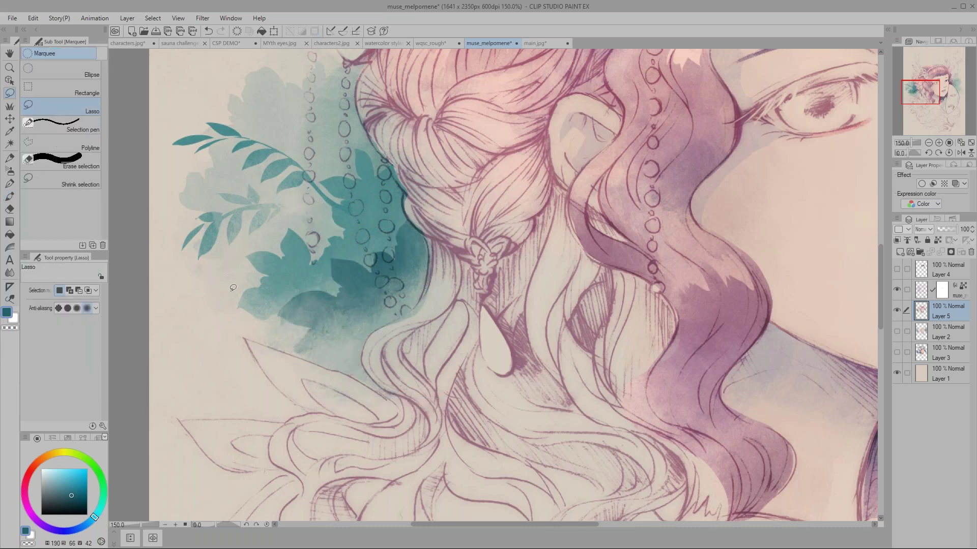
drag(196, 284, 162, 346)
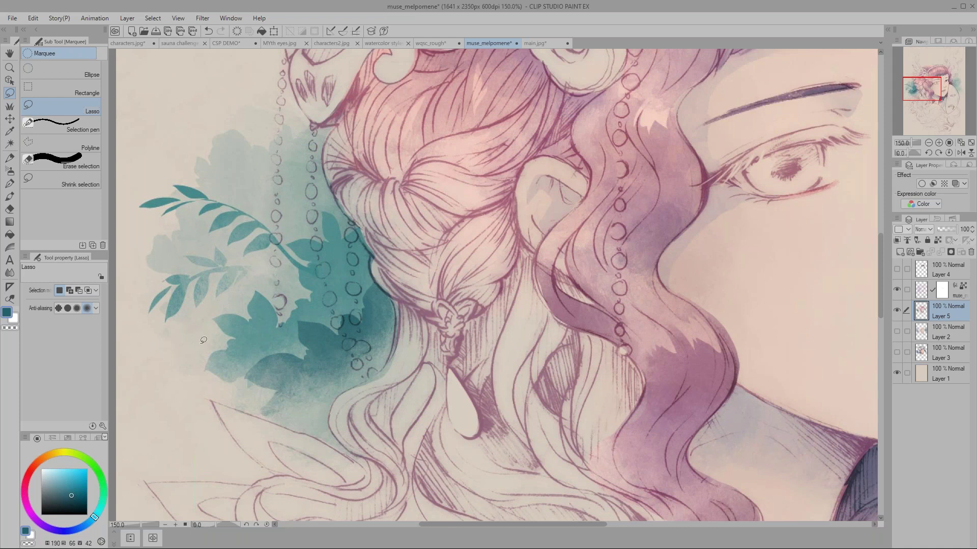
- Examine the background washes around the head, briefly showing Layer 3 and hiding it again
drag(184, 359, 151, 257)
key(ctrl+minus)
mouse_move(268, 321)
mouse_down()
mouse_move(218, 353)
mouse_move(179, 344)
mouse_up()
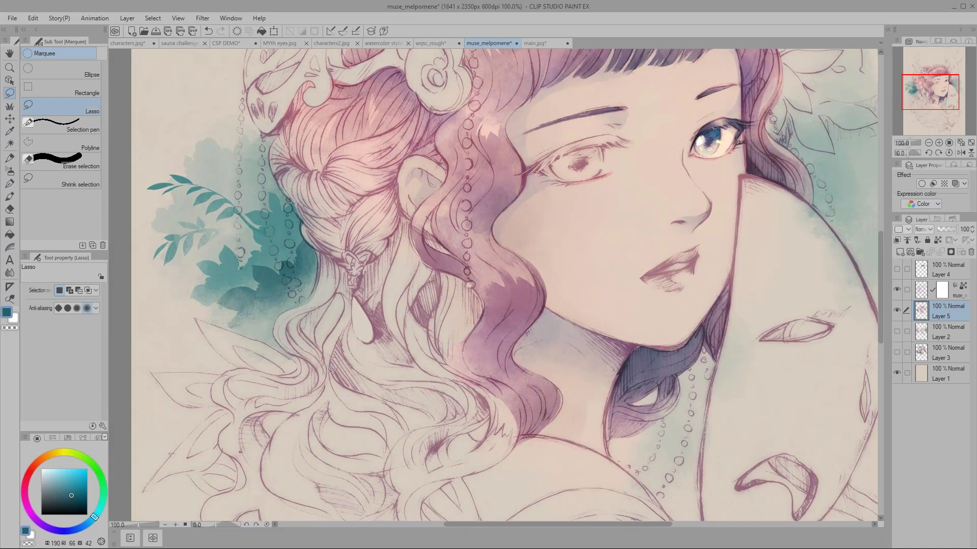
mouse_move(490, 353)
mouse_down()
mouse_move(346, 367)
mouse_move(564, 376)
mouse_move(621, 465)
mouse_move(636, 547)
mouse_up()
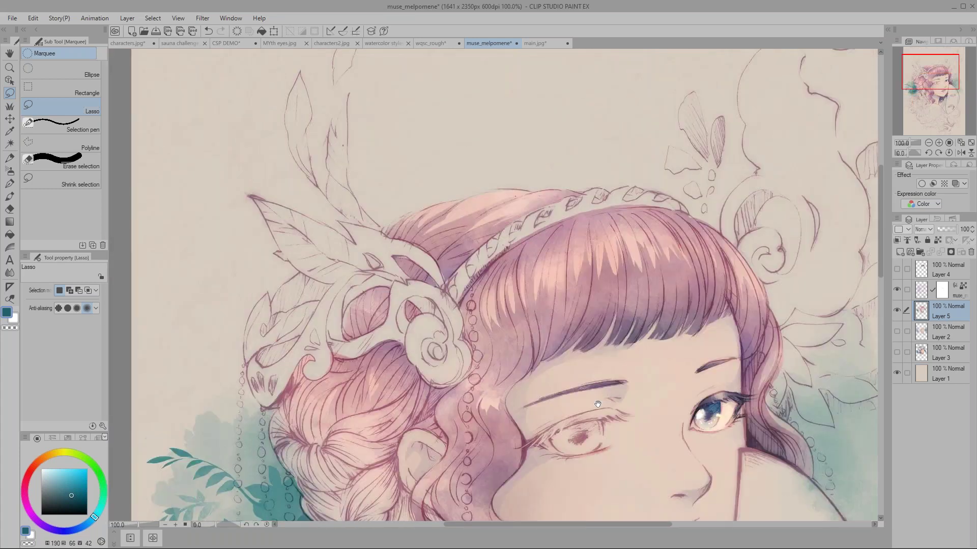
drag(661, 356, 646, 406)
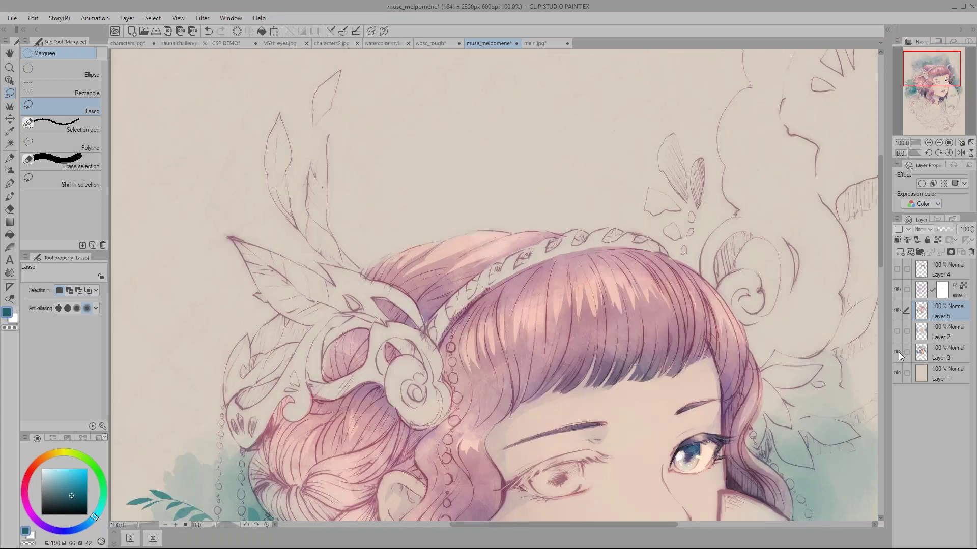
click(897, 352)
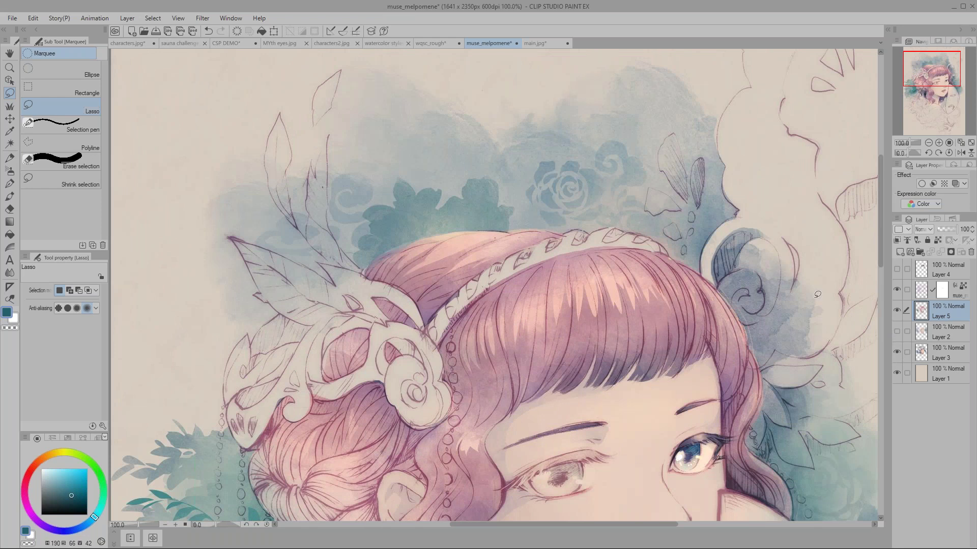
click(897, 351)
- Lasso a rose silhouette made of separate curved petals on the teal wash beside the face
drag(655, 398, 473, 198)
key(ctrl+plus)
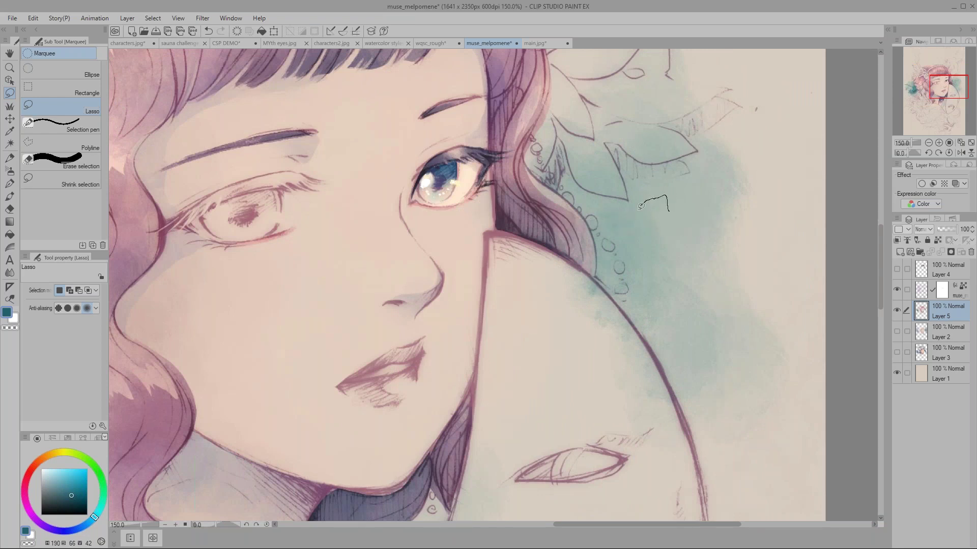
mouse_move(668, 213)
mouse_down()
mouse_move(651, 223)
mouse_move(656, 217)
mouse_up()
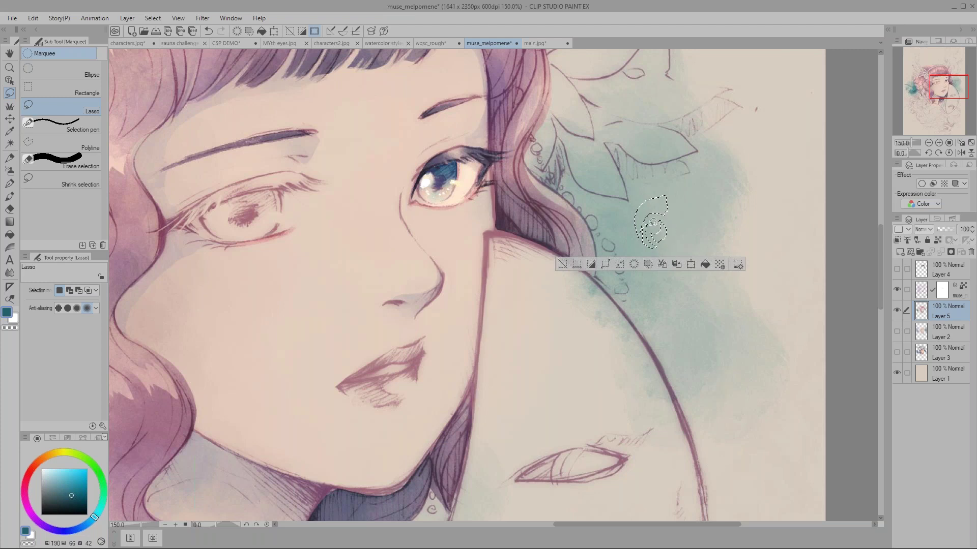
mouse_move(679, 228)
mouse_down()
mouse_move(645, 248)
mouse_move(652, 183)
mouse_move(635, 207)
mouse_move(678, 183)
mouse_move(675, 210)
mouse_move(670, 193)
mouse_move(660, 205)
mouse_move(677, 250)
mouse_move(692, 232)
mouse_move(682, 210)
mouse_move(645, 250)
mouse_move(687, 248)
mouse_move(654, 265)
mouse_up()
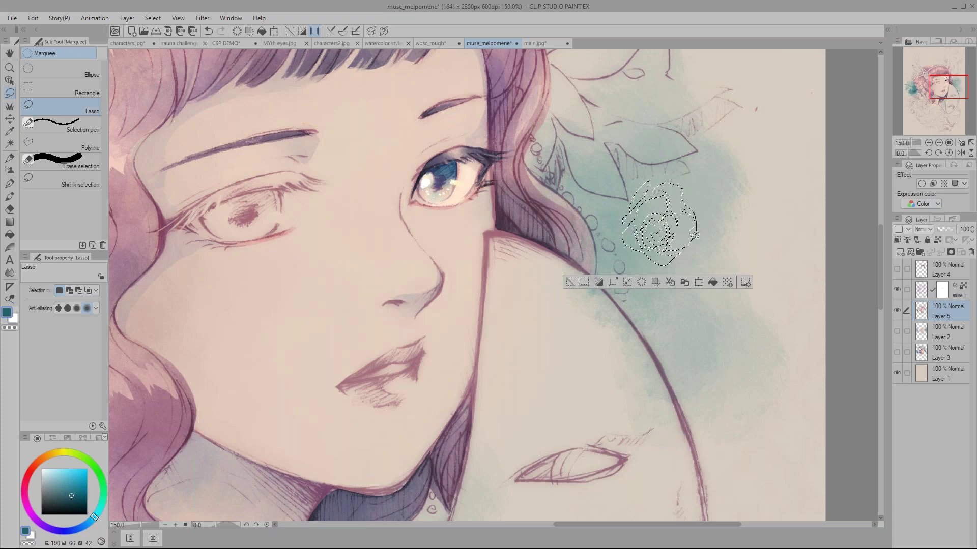
drag(696, 189, 703, 237)
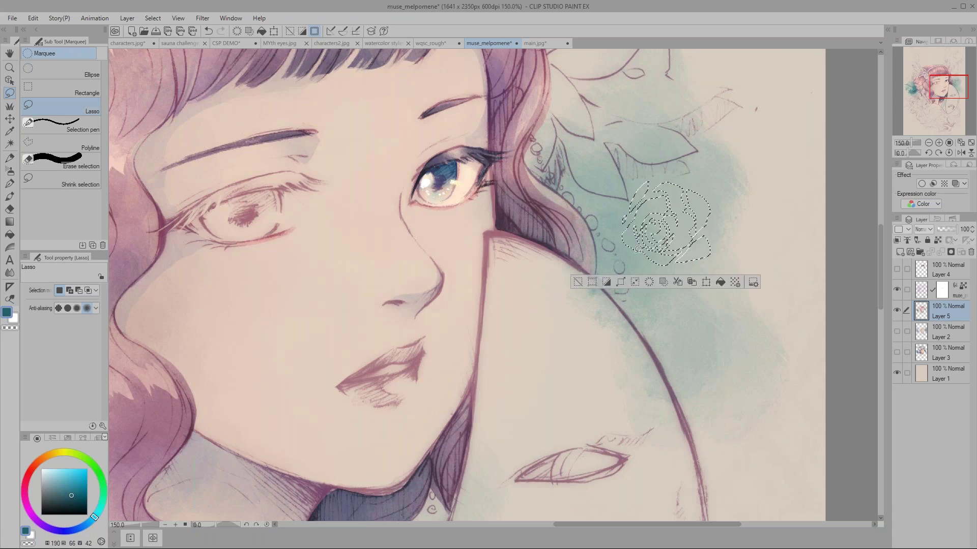
drag(692, 270, 623, 238)
mouse_move(698, 240)
mouse_down()
mouse_move(697, 192)
mouse_move(700, 259)
mouse_move(687, 275)
mouse_move(711, 273)
mouse_move(733, 235)
mouse_move(712, 242)
mouse_up()
- Paint the selected rose with Pure WaterColor G at size 8 in a teal sampled from the wash, and deselect
key(b)
alt+click(628, 216)
mouse_move(657, 229)
mouse_down()
mouse_move(678, 240)
mouse_move(632, 231)
mouse_move(695, 237)
mouse_up()
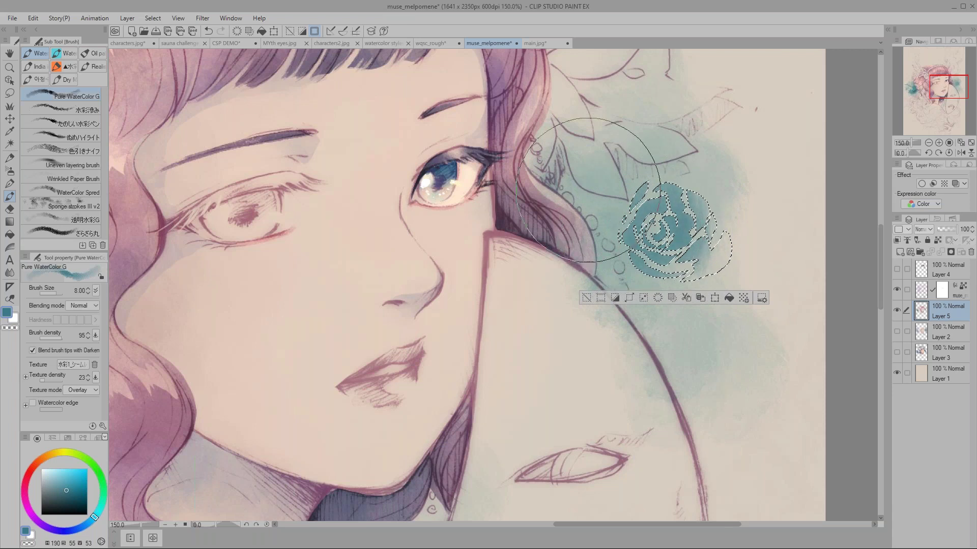
key(m)
key(ctrl+d)
- Lasso a second, smaller rose silhouette just below the painted rose, redoing its last outer petal
drag(607, 313, 606, 277)
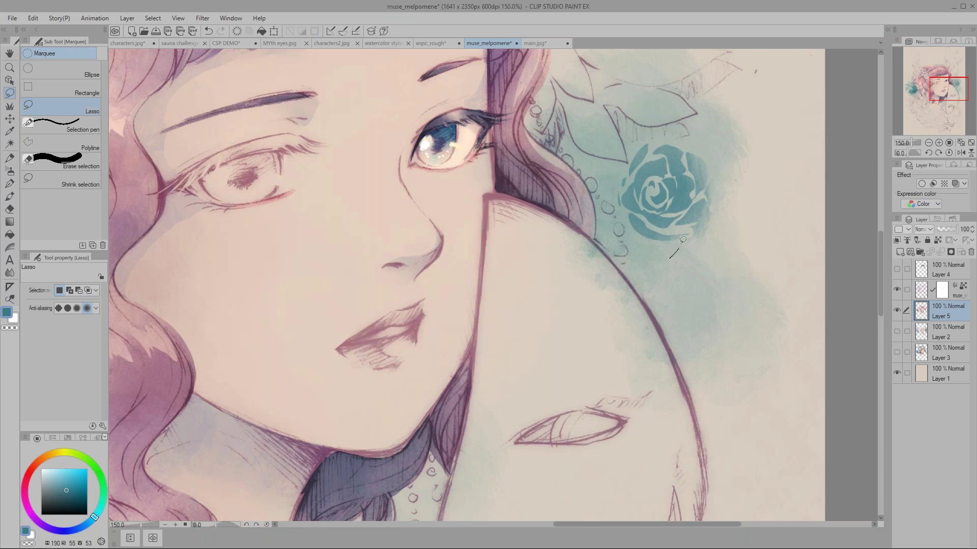
mouse_move(645, 266)
mouse_down()
mouse_move(669, 252)
mouse_move(656, 284)
mouse_move(651, 263)
mouse_move(680, 278)
mouse_move(671, 255)
mouse_move(656, 266)
mouse_move(669, 267)
mouse_move(660, 260)
mouse_move(686, 246)
mouse_move(650, 247)
mouse_move(688, 242)
mouse_up()
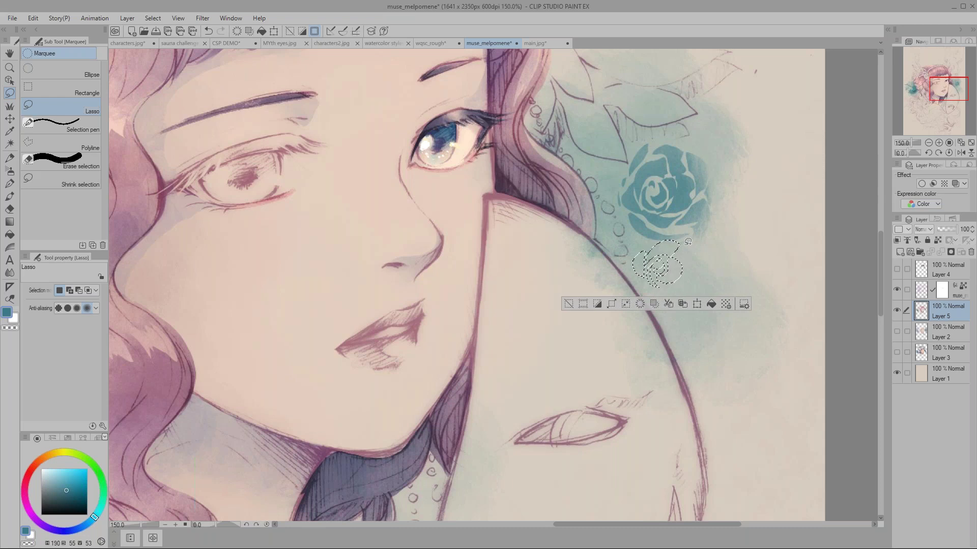
mouse_move(682, 278)
mouse_down()
mouse_move(644, 278)
mouse_move(674, 301)
mouse_move(647, 296)
mouse_move(639, 281)
mouse_move(693, 280)
mouse_up()
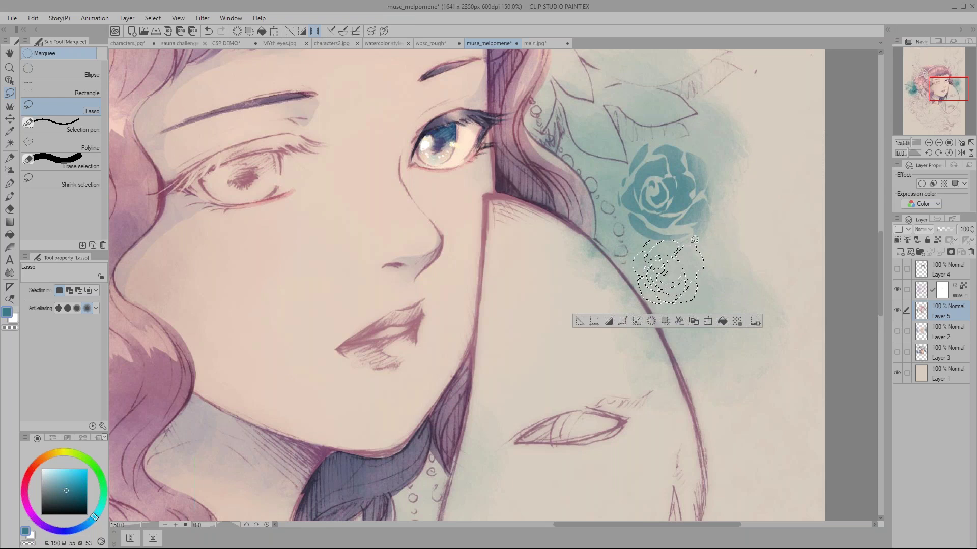
drag(707, 261, 698, 289)
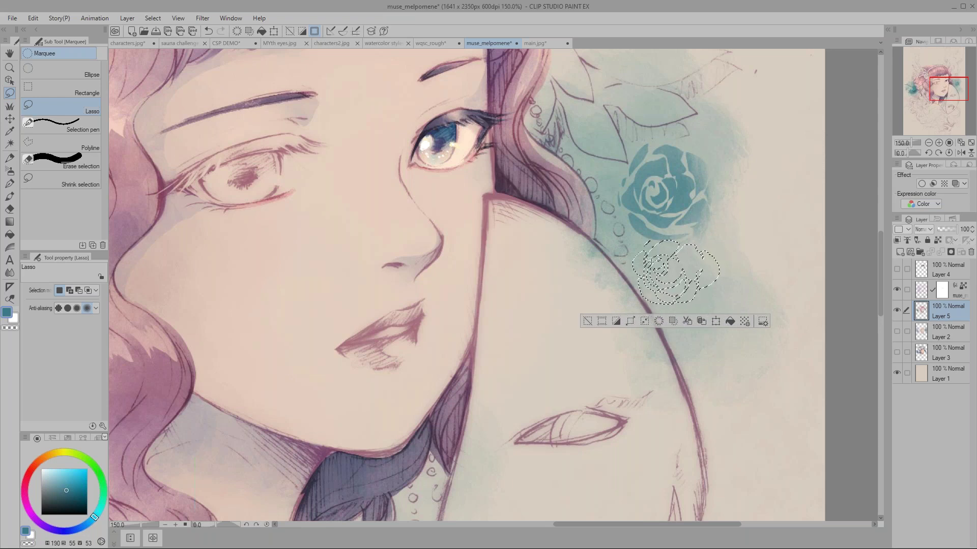
key(ctrl+z)
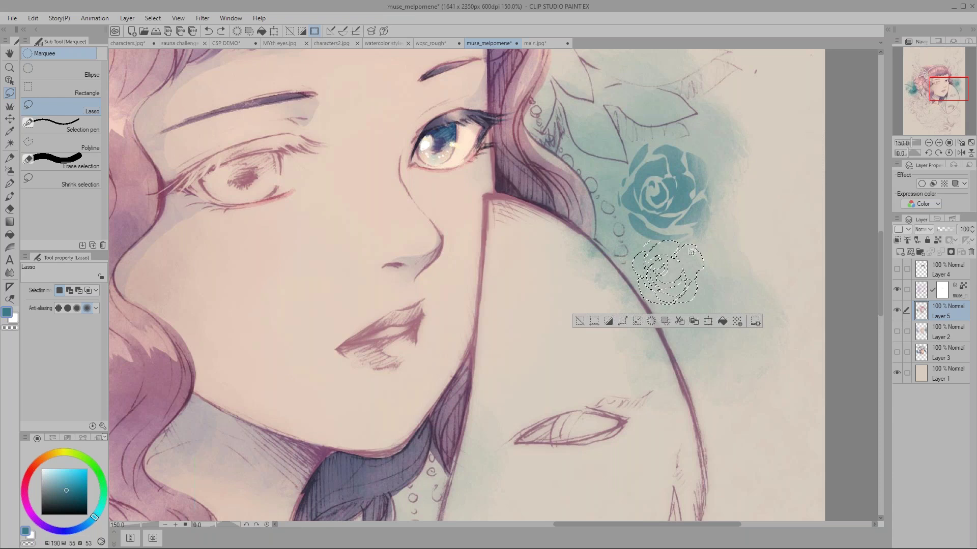
drag(710, 249, 679, 237)
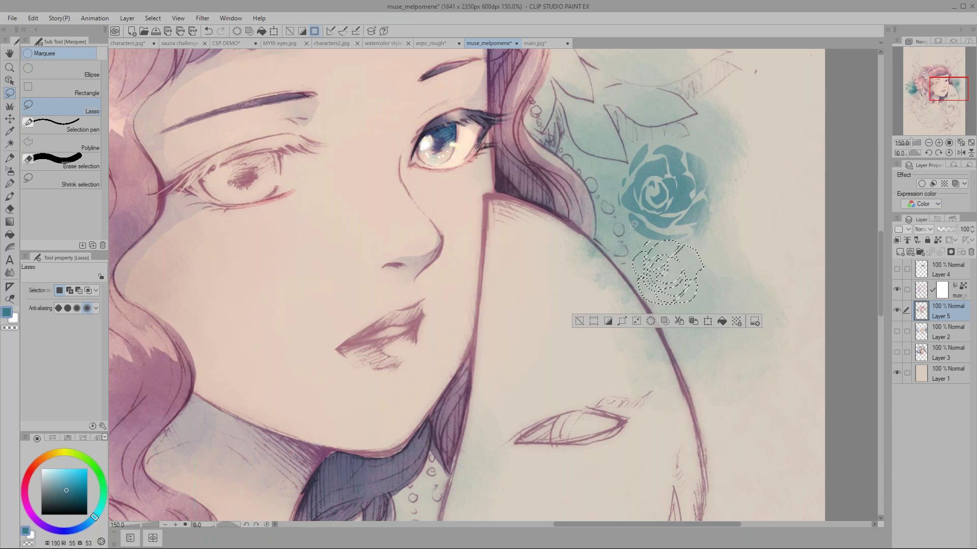
- Paint the smaller rose teal with Pure WaterColor G at size 3 and clear the selection
key(b)
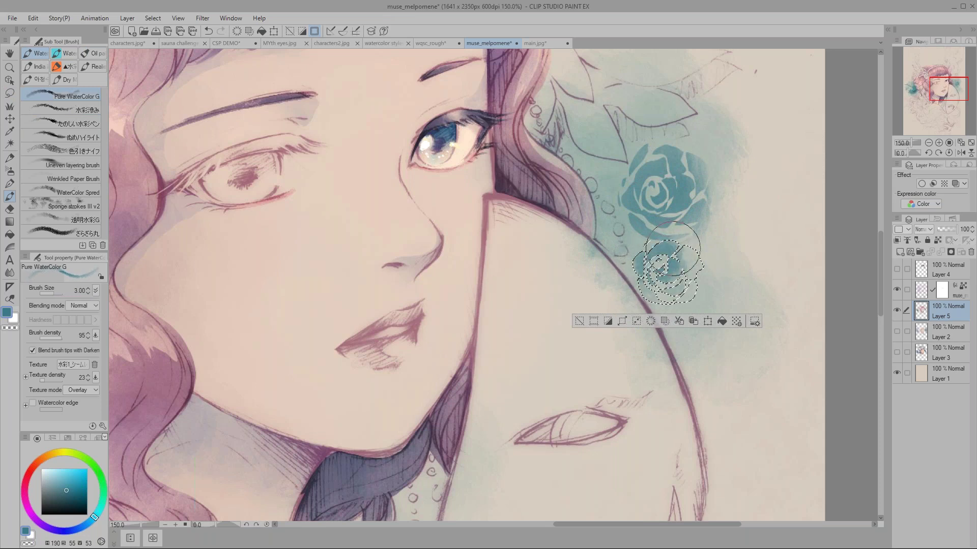
key(m)
key(ctrl+d)
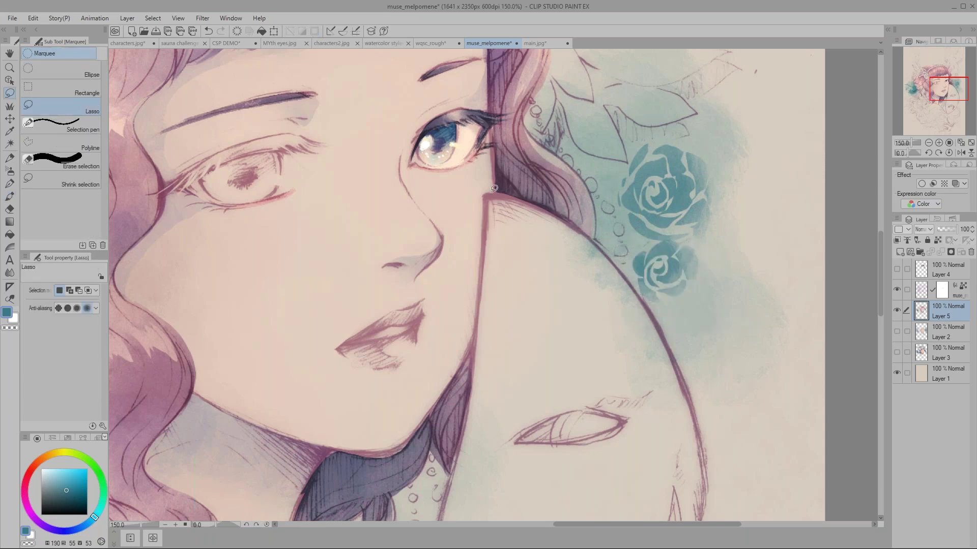
- Lasso the background around both roses, following the hair and mask edges and adding leafy sprigs to the outer border
scroll(415, 269, down, 1)
drag(301, 268, 411, 235)
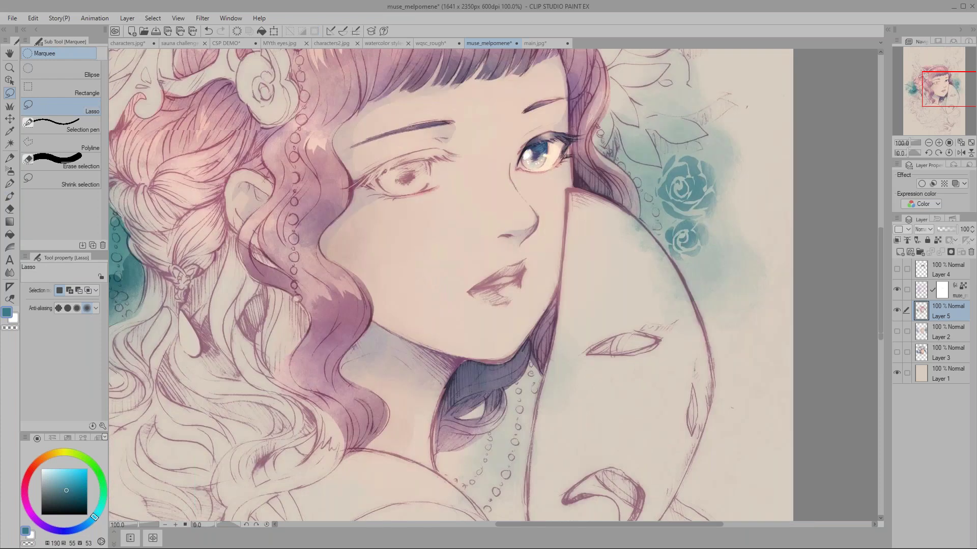
mouse_move(619, 126)
mouse_down()
mouse_move(614, 146)
mouse_move(678, 247)
mouse_move(735, 151)
mouse_move(622, 128)
mouse_up()
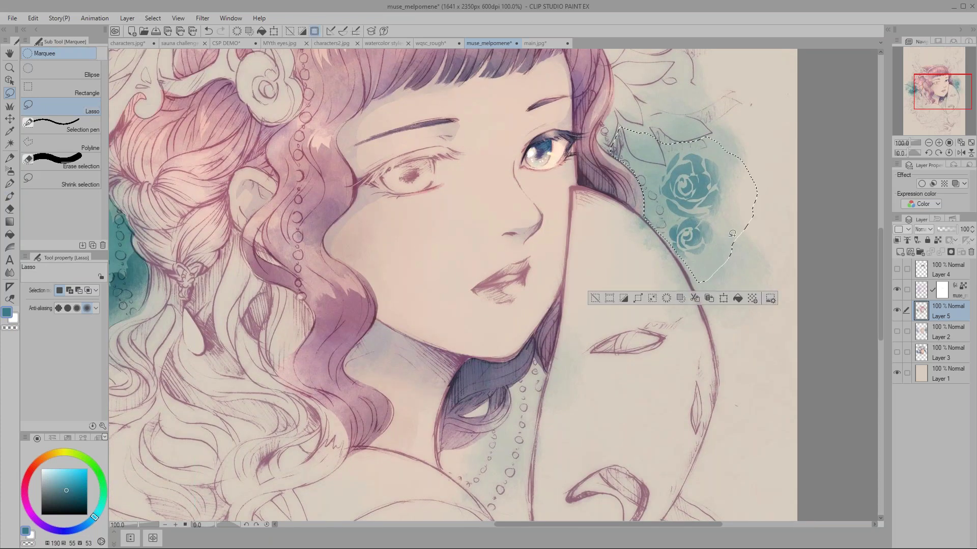
mouse_move(736, 266)
mouse_down()
mouse_move(697, 267)
mouse_move(701, 295)
mouse_move(733, 266)
mouse_up()
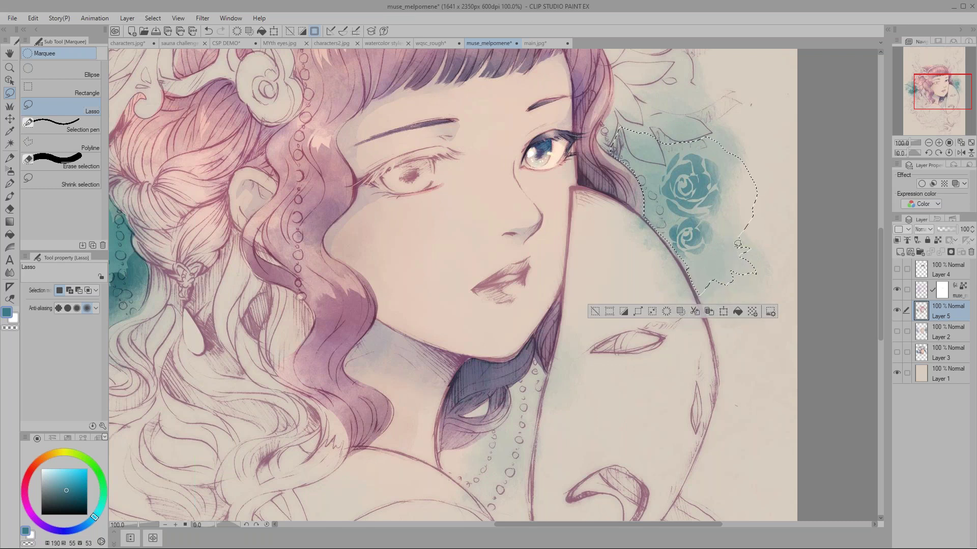
drag(746, 245, 743, 238)
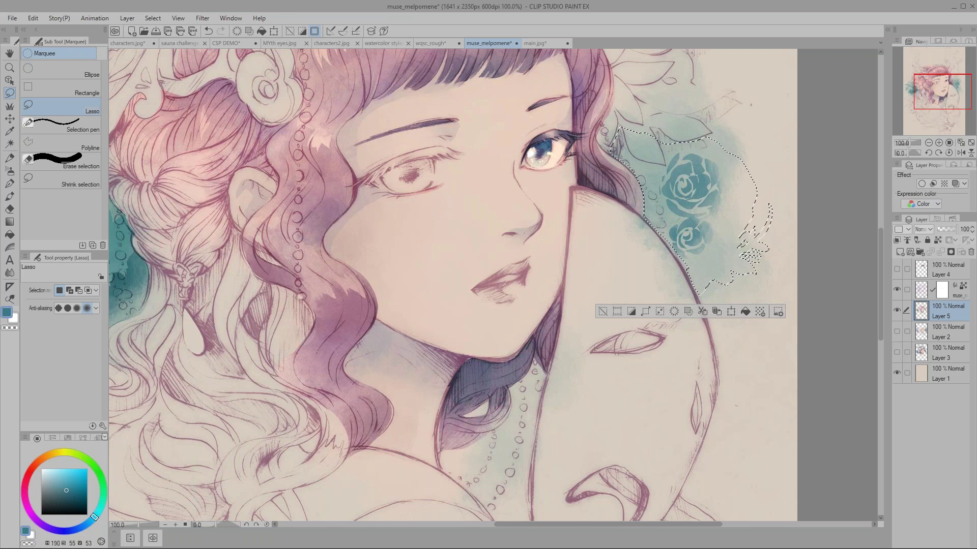
- Darken the selected background around the roses with watercolor washes of deep teal (190/71/45) and blue (203/71/45)
key(b)
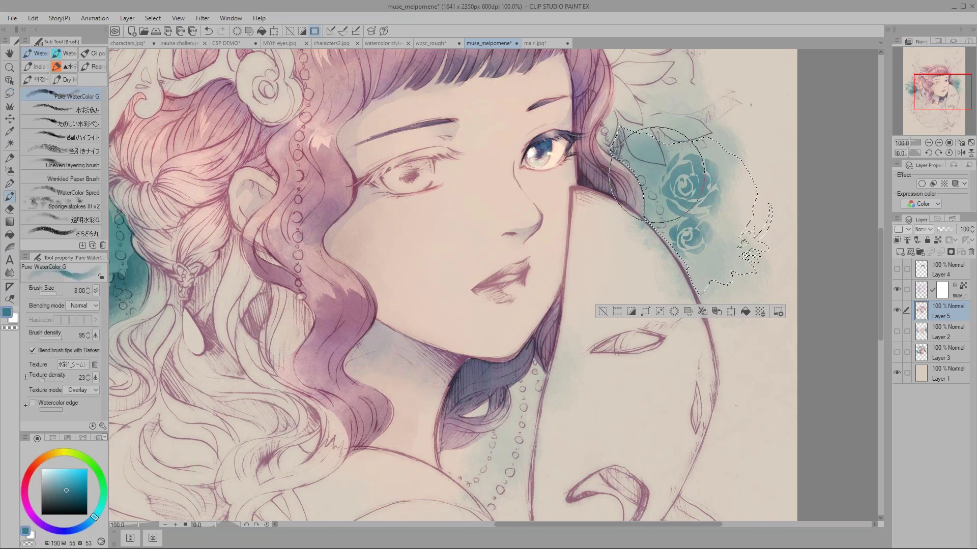
click(74, 494)
click(88, 523)
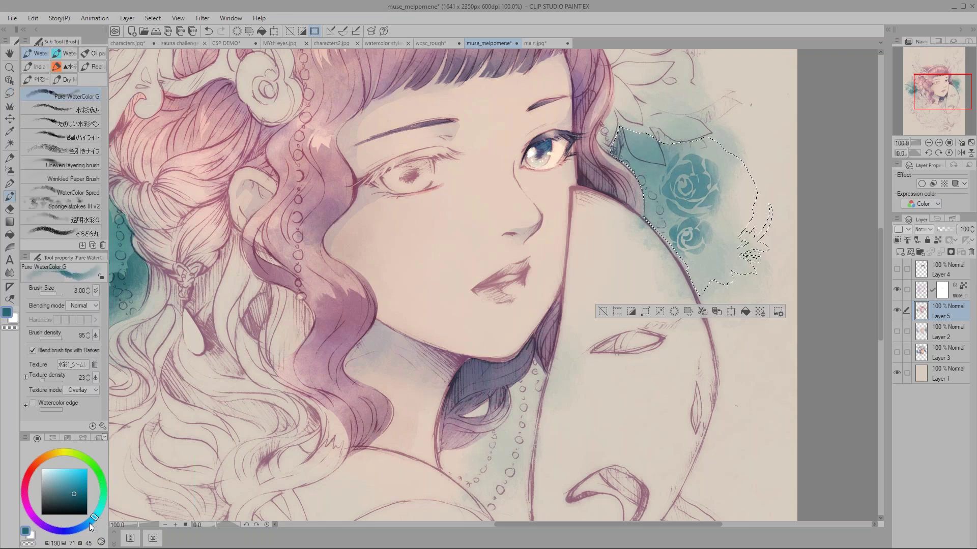
key(bracketright)
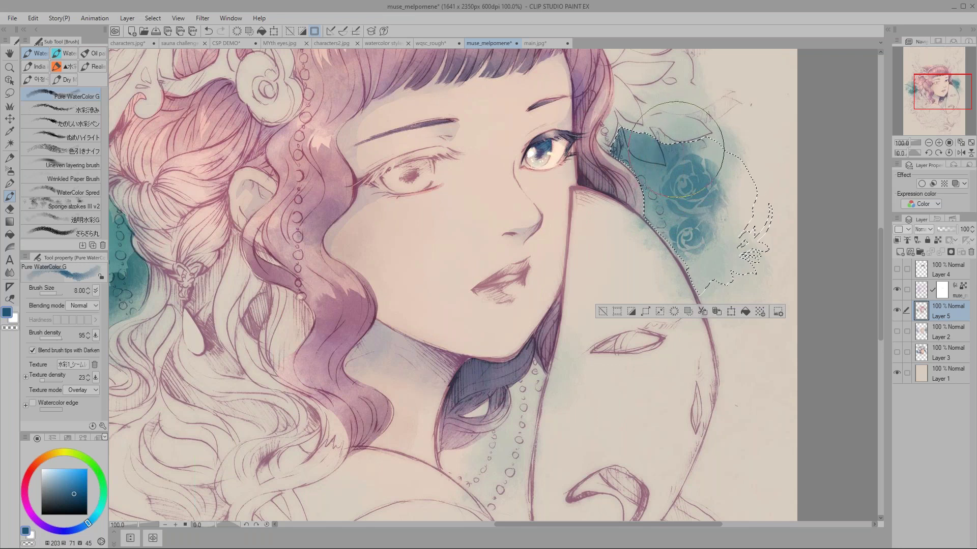
drag(702, 141, 763, 218)
- Blend teal (186/71/45) and lighter teal (186/58/67) washes into the selected rose background and deselect
click(96, 516)
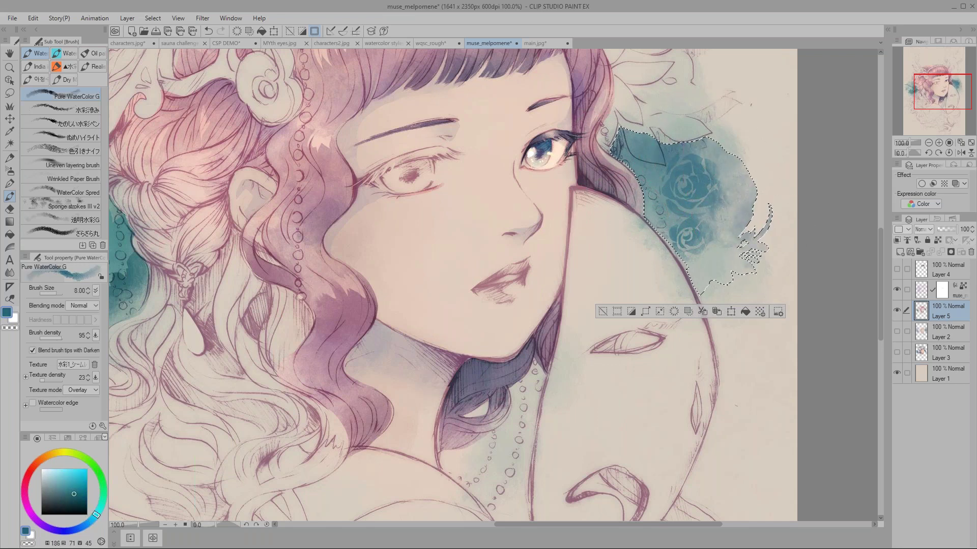
click(68, 484)
mouse_move(671, 170)
mouse_down()
mouse_move(724, 205)
mouse_move(739, 234)
mouse_move(732, 274)
mouse_move(749, 217)
mouse_move(734, 191)
mouse_up()
key(m)
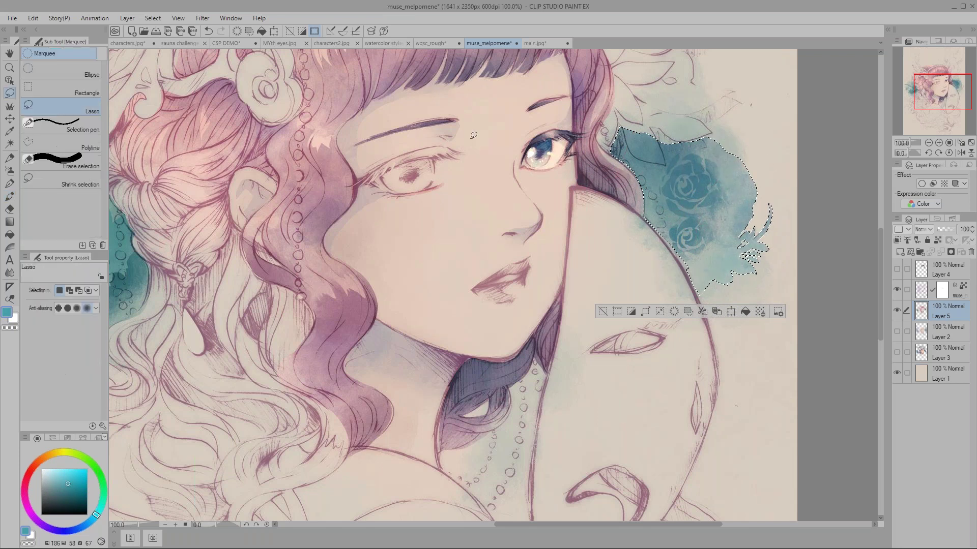
key(ctrl+d)
- Draw a muted pink (336/21/58) stroke along the jawline beside the hair using Pencil R1 at size 0.80
mouse_move(303, 265)
mouse_down()
mouse_move(394, 275)
mouse_move(412, 290)
mouse_up()
key(p)
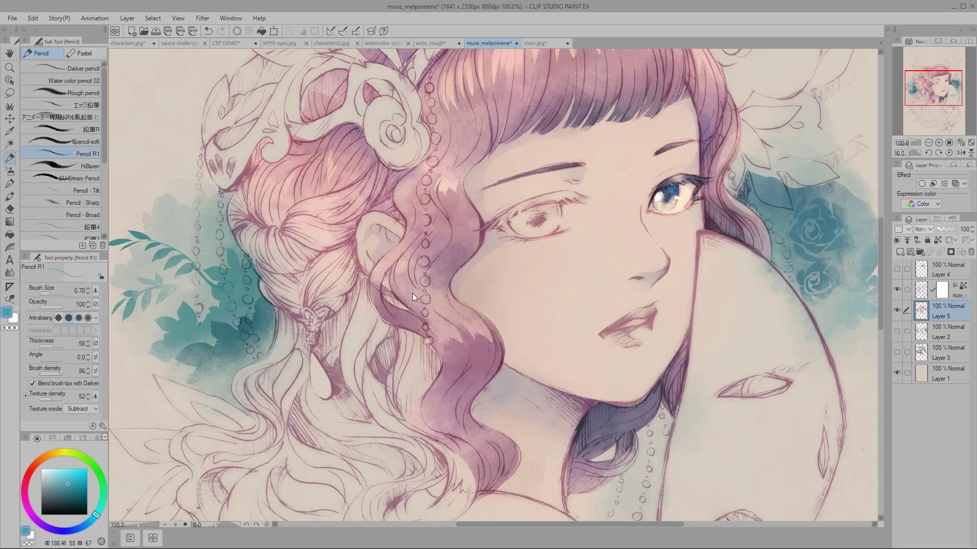
scroll(413, 295, up, 1)
drag(556, 415, 431, 338)
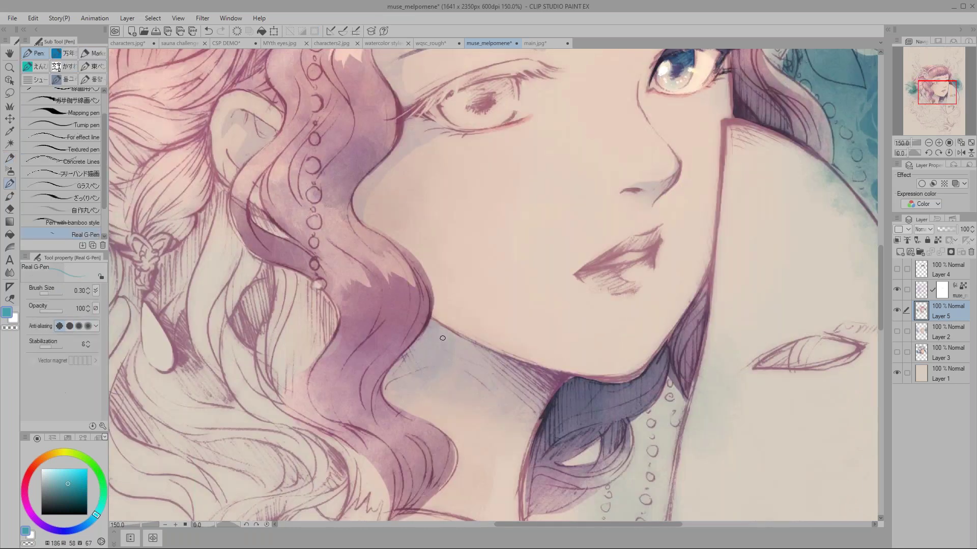
click(38, 463)
alt+click(332, 355)
click(50, 487)
drag(492, 356, 434, 327)
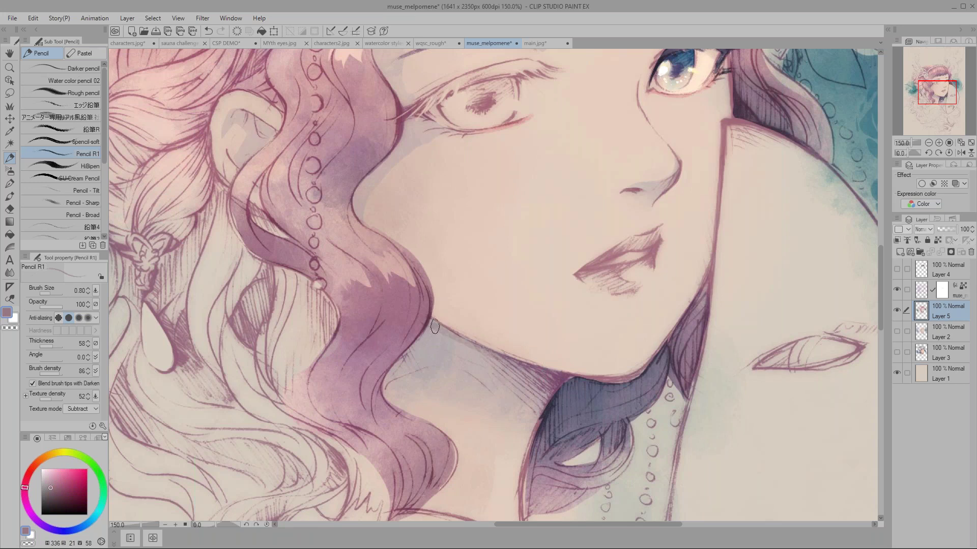
- Lasso the neck shadow beneath the jaw, shade it with muted blue (197/26/55) using Pure WaterColor G at size 4, and deselect
click(91, 522)
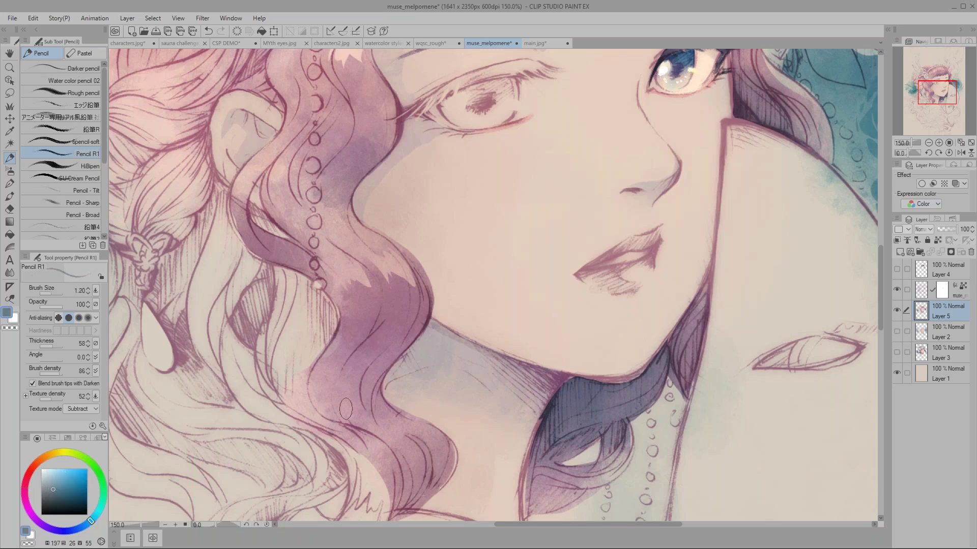
key(m)
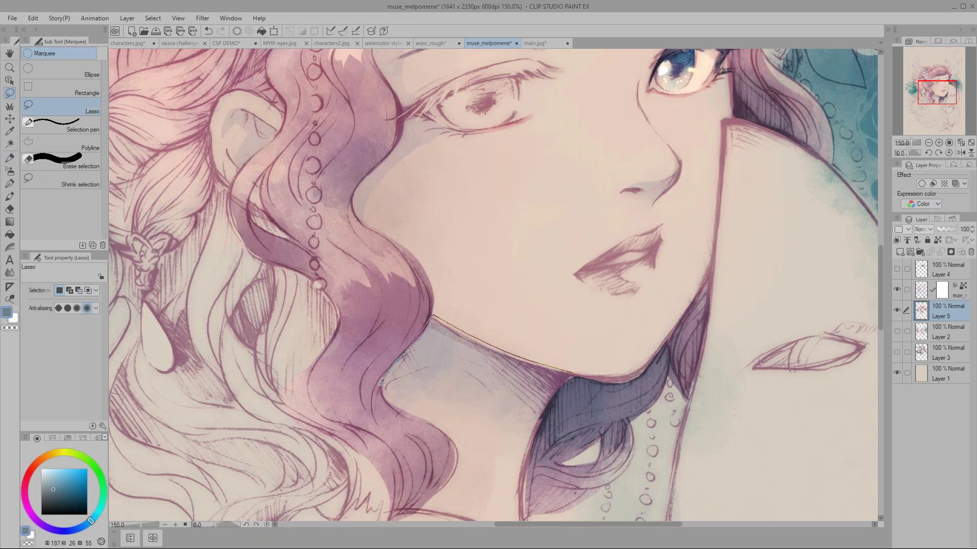
drag(570, 363, 576, 376)
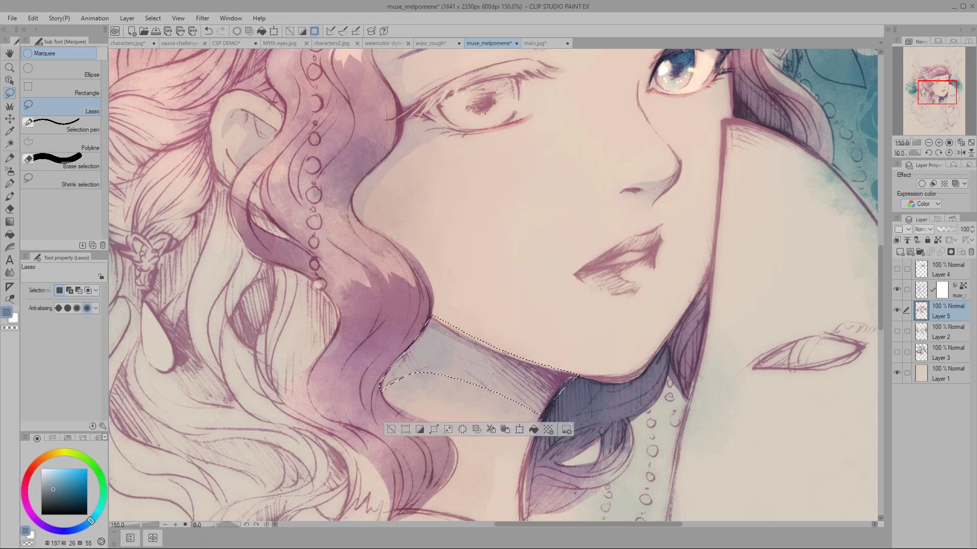
key(b)
mouse_move(501, 328)
mouse_down()
mouse_move(413, 337)
mouse_move(407, 355)
mouse_up()
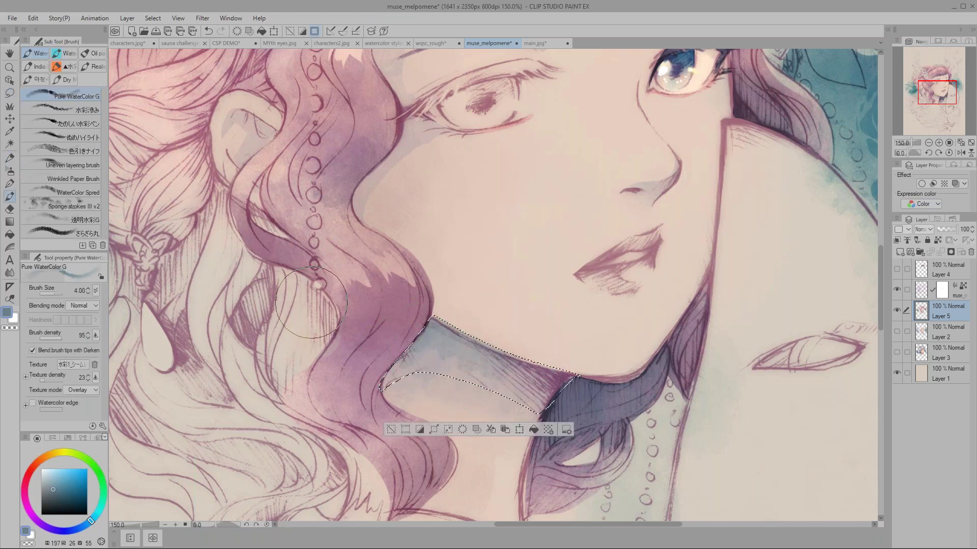
scroll(299, 257, down, 1)
drag(296, 200, 373, 267)
key(ctrl+d)
- Lasso the side of the nose bridge and brush pale peach (17/20/100) inside it using Pure WaterColor G
key(m)
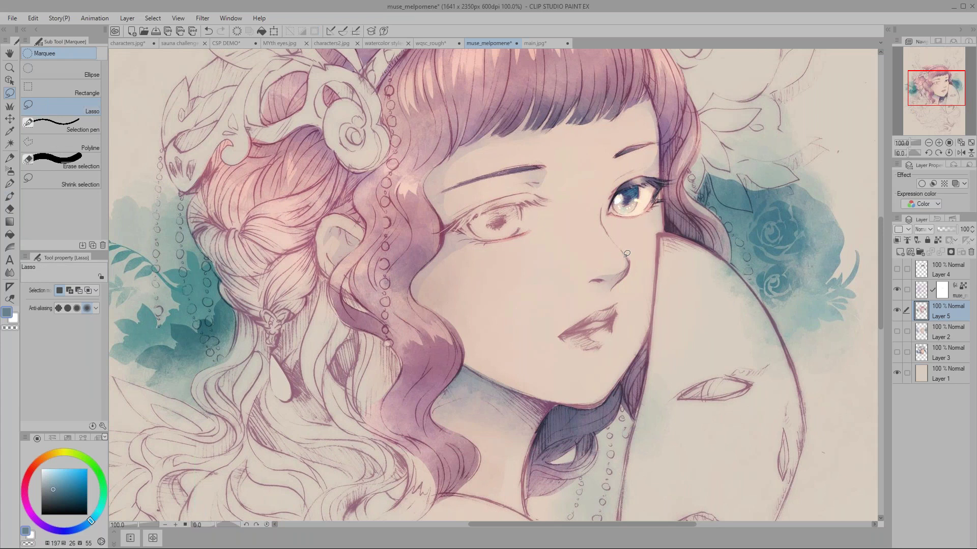
drag(625, 245, 622, 261)
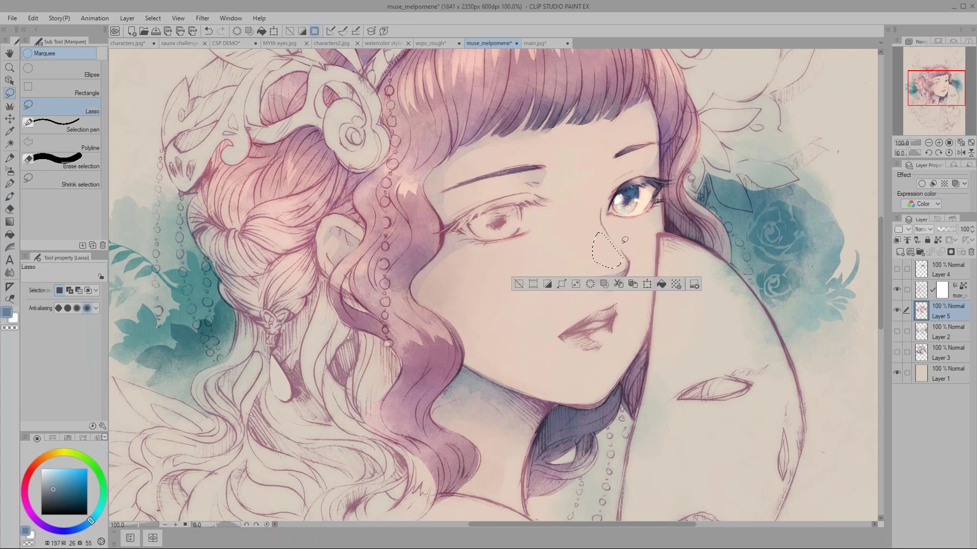
key(b)
click(38, 463)
click(50, 469)
key(bracketleft)
key(bracketleft)
key(bracketleft)
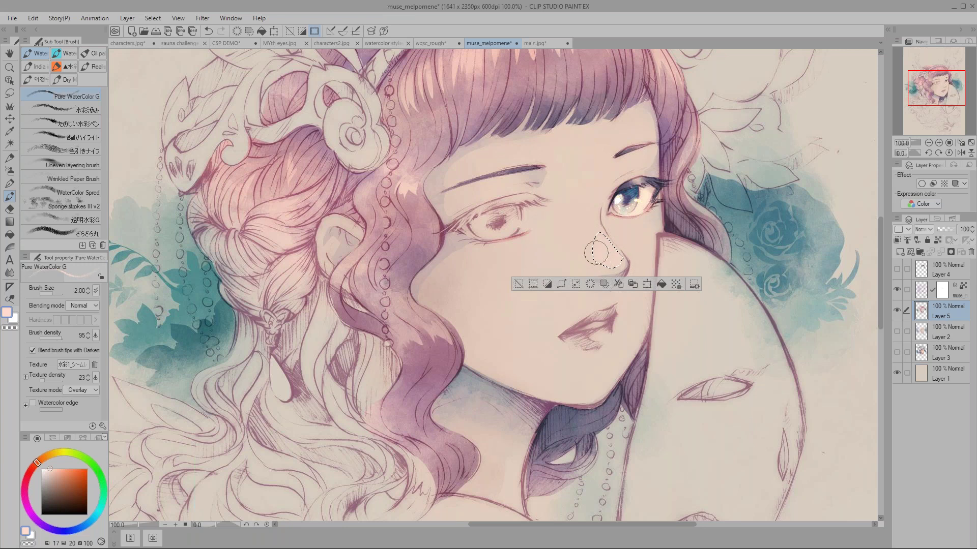
key(bracketright)
drag(610, 250, 600, 257)
- Add a cream (39/14/100) highlight inside the nose selection, deselect, and soften the nose tip using Blur at size 1.5
click(49, 454)
key(bracketleft)
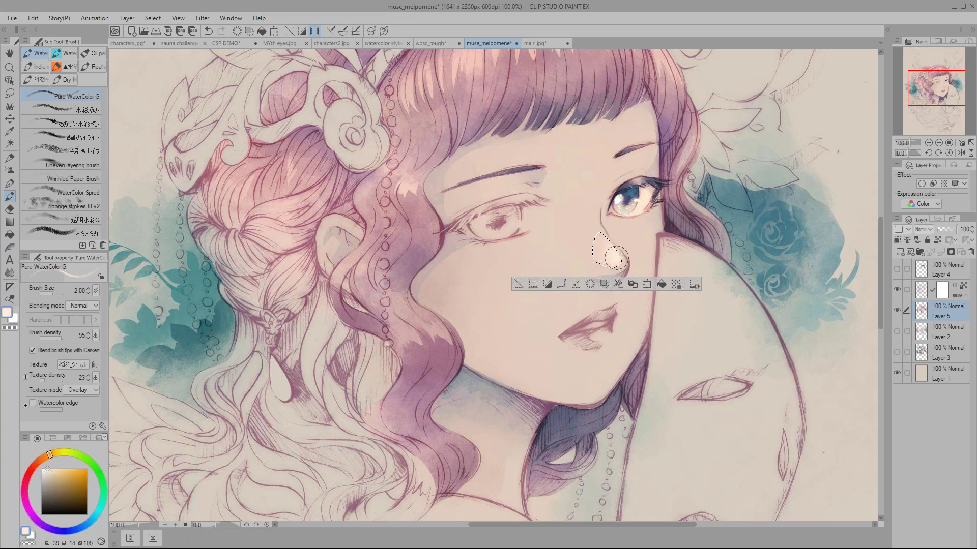
key(m)
key(ctrl+d)
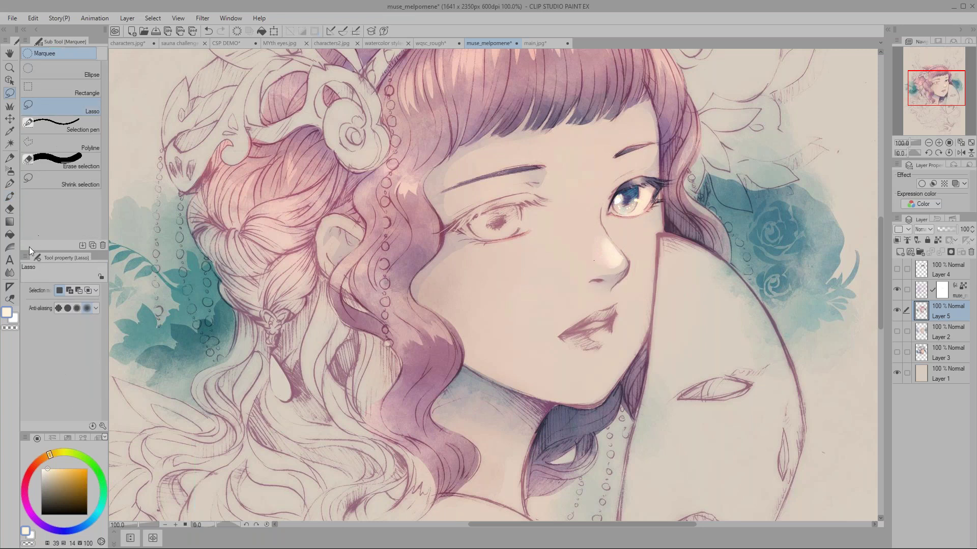
click(10, 274)
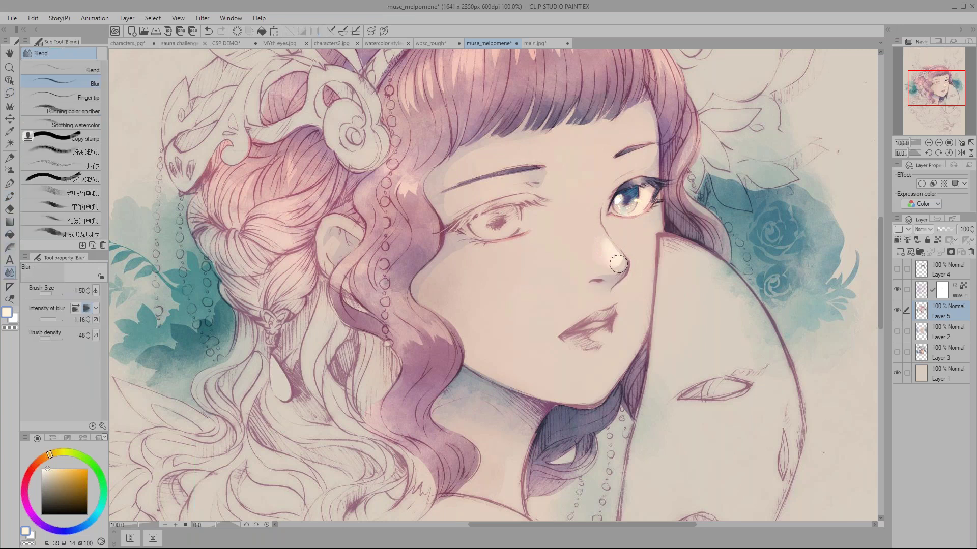
key(m)
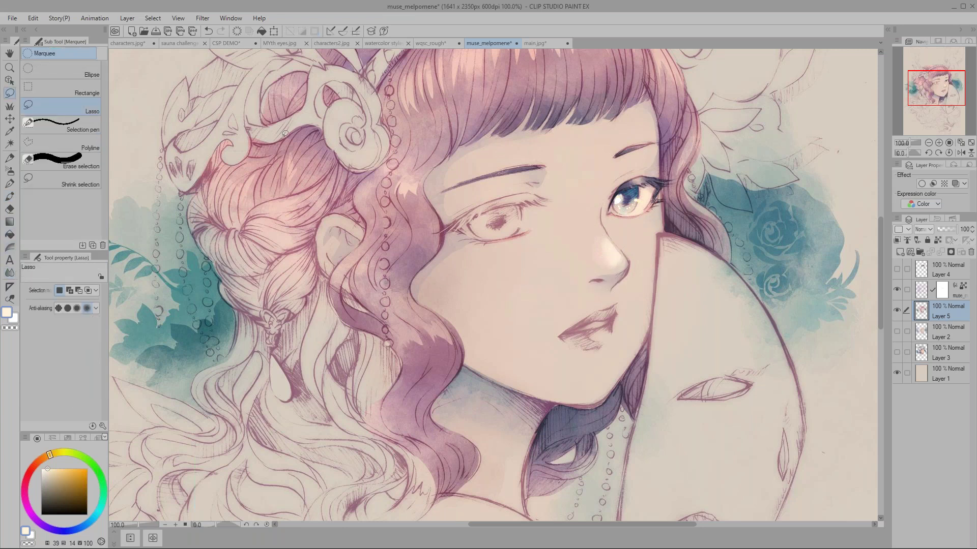
- Set up the Very Soft airbrush with Overlay blending and a light peach colour (16/42/100)
drag(911, 144, 920, 143)
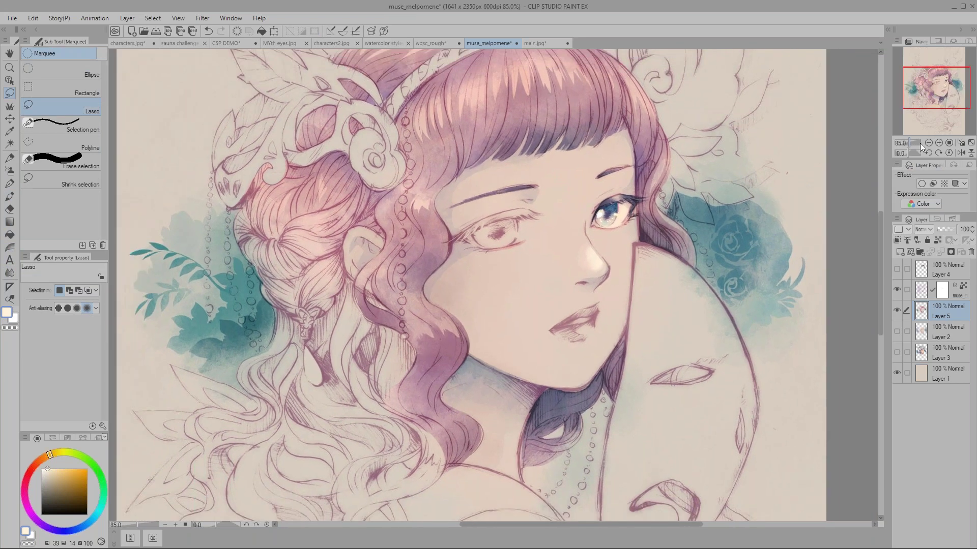
drag(358, 296, 392, 292)
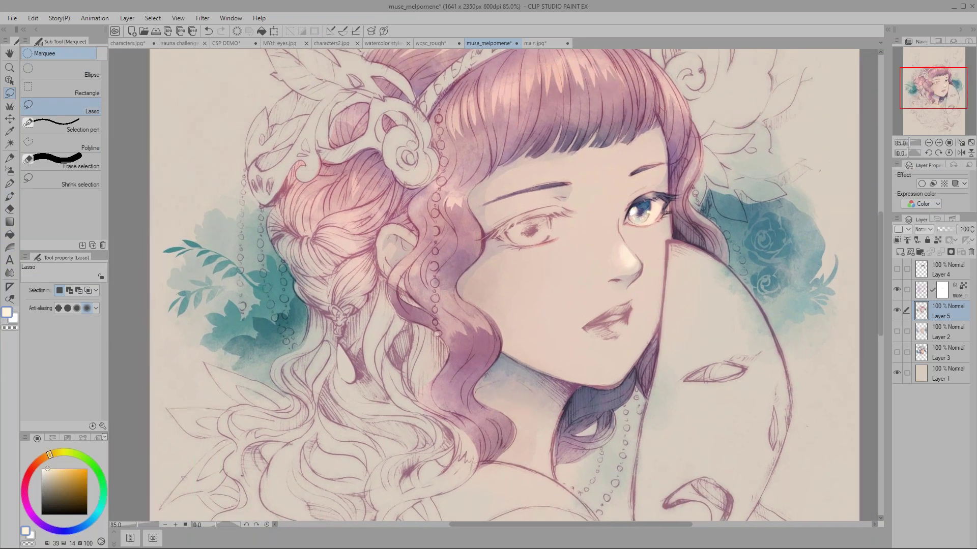
mouse_move(347, 268)
mouse_down()
mouse_move(343, 279)
mouse_move(341, 258)
mouse_up()
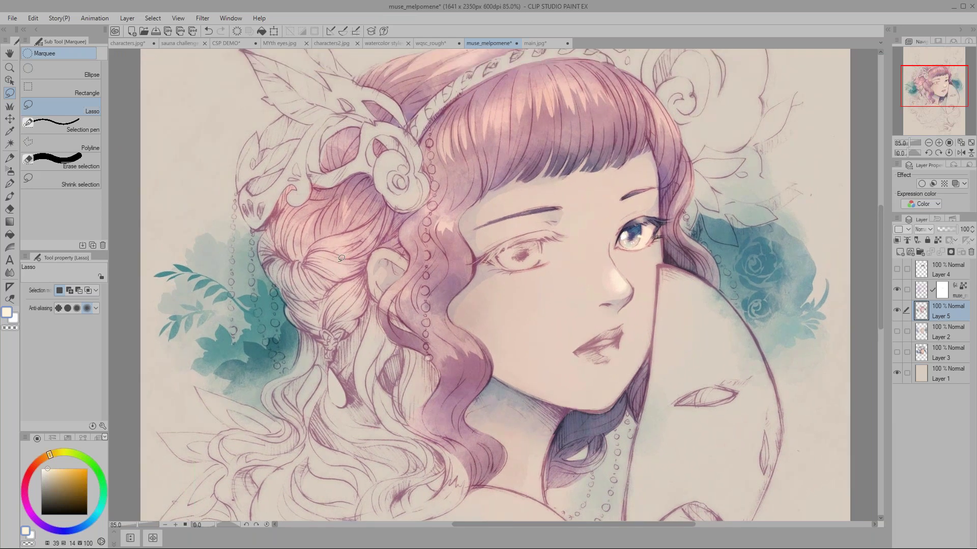
click(10, 175)
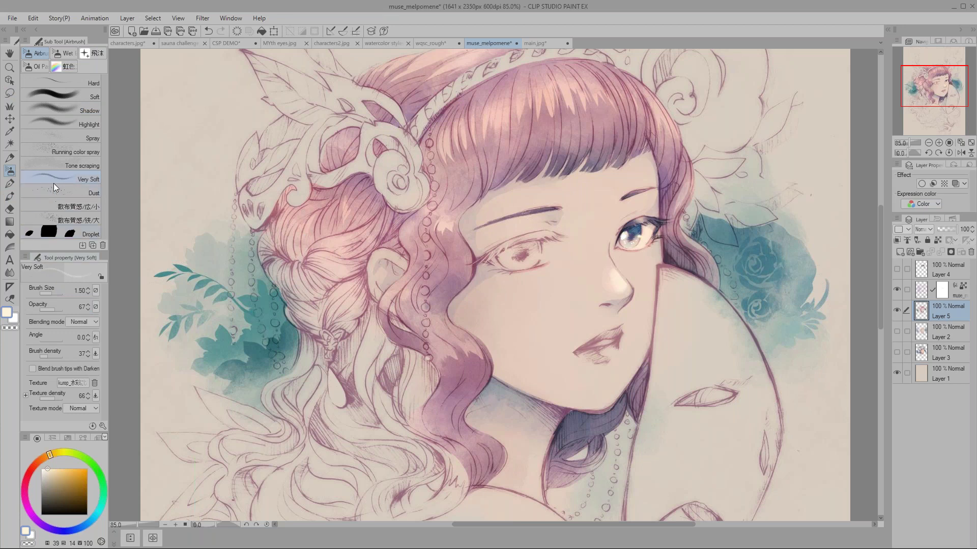
click(74, 323)
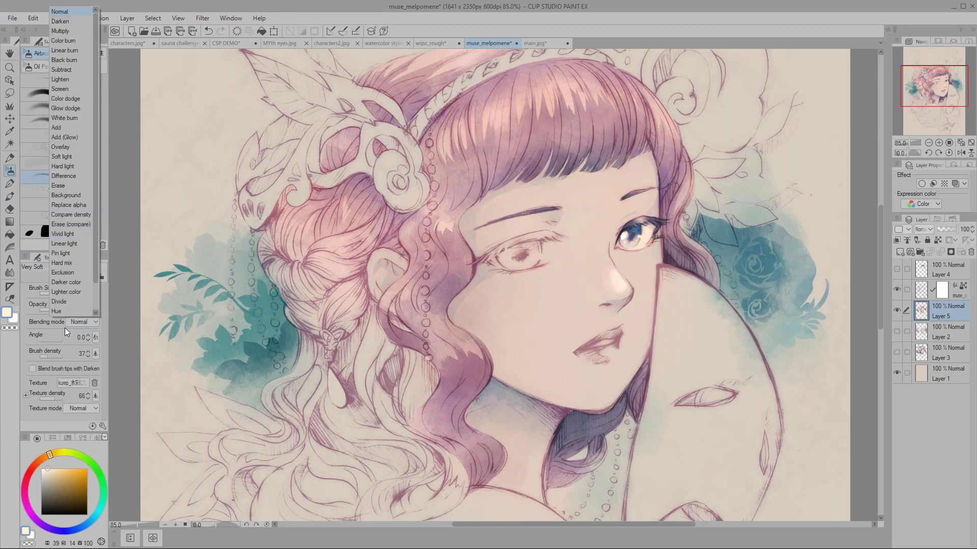
click(59, 147)
drag(54, 456, 40, 463)
click(58, 469)
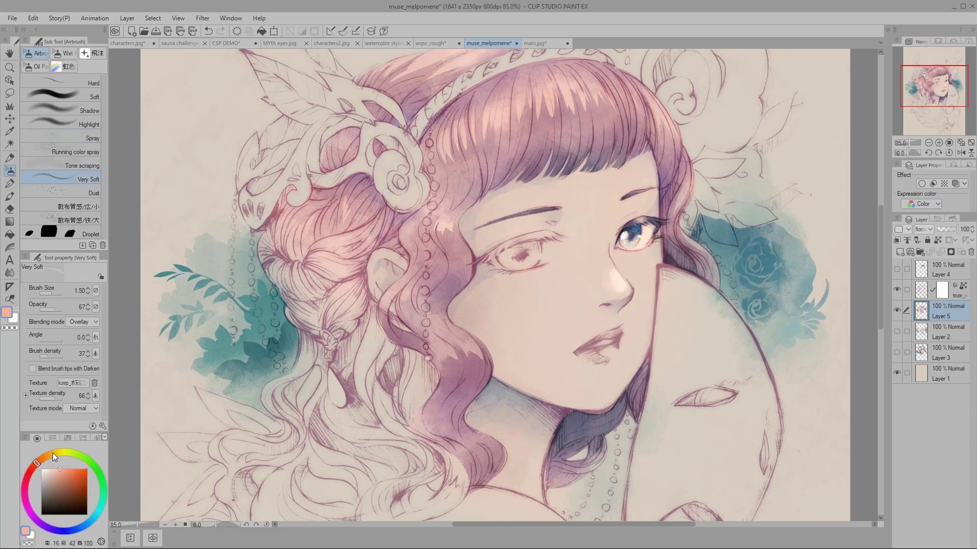
- Airbrush a warm glow over the bangs and side hair at sizes 8 to 12, deepening the peach to 16/48/100
key(bracketright)
key(bracketright)
key(bracketright)
key(bracketright)
key(bracketright)
key(bracketright)
key(bracketright)
drag(425, 174, 437, 249)
key(bracketright)
key(bracketright)
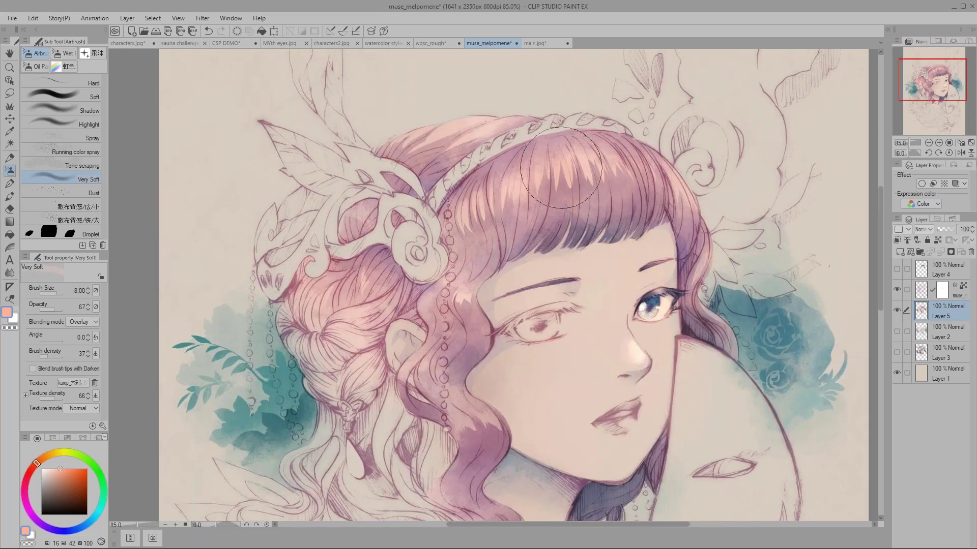
key(bracketright)
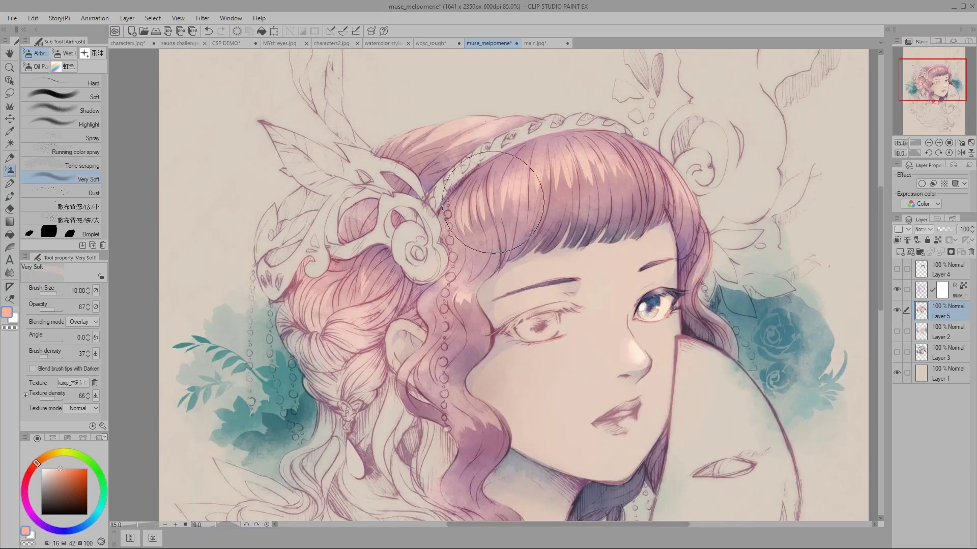
click(63, 469)
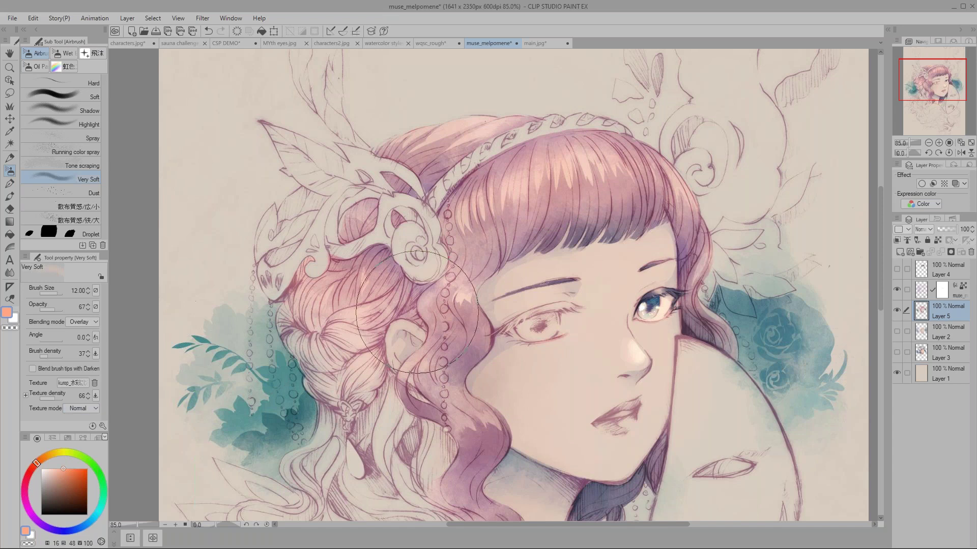
- Airbrush peach (16/48/100) over the face, nose and eyes, reducing the brush from size 12 to 3 for finer areas
key(bracketleft)
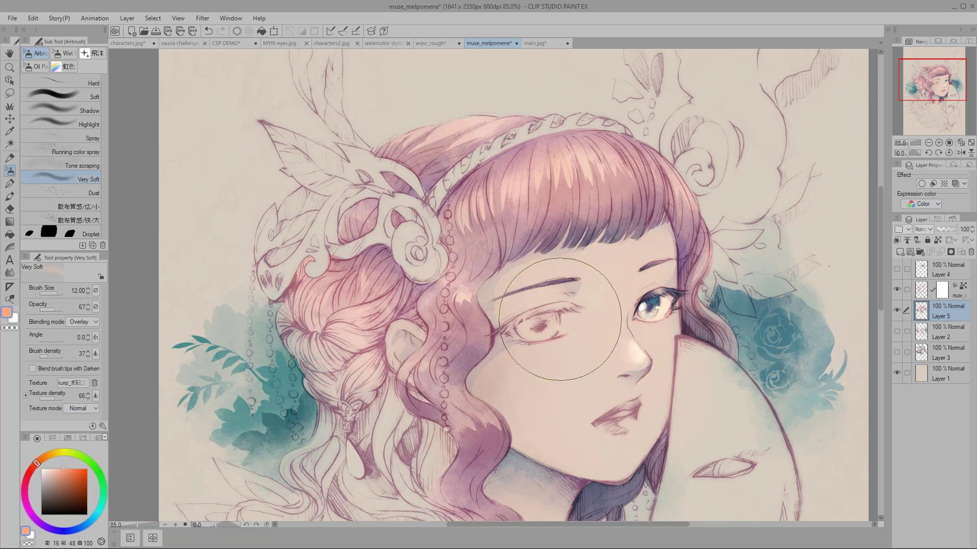
key(bracketleft)
key(bracketleft)
drag(585, 346, 571, 280)
key(bracketright)
key(bracketright)
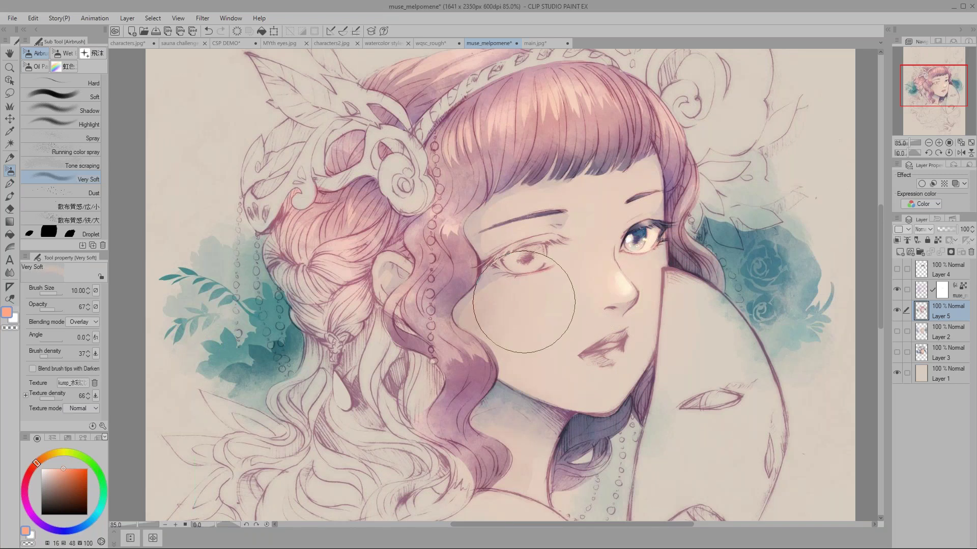
key(bracketleft)
key(bracketleft)
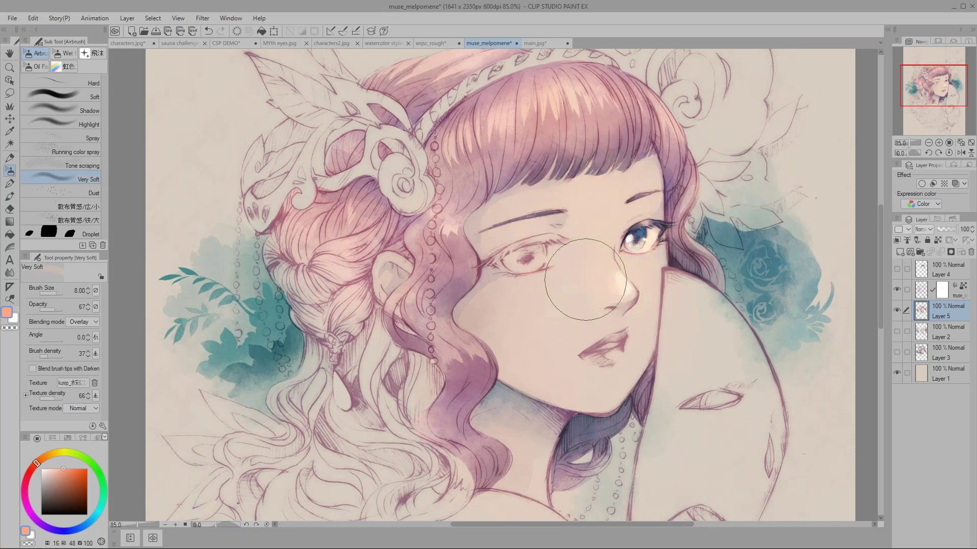
key(bracketleft)
key(bracketleft)
key(bracketleft)
key(bracketleft)
scroll(630, 252, up, 1)
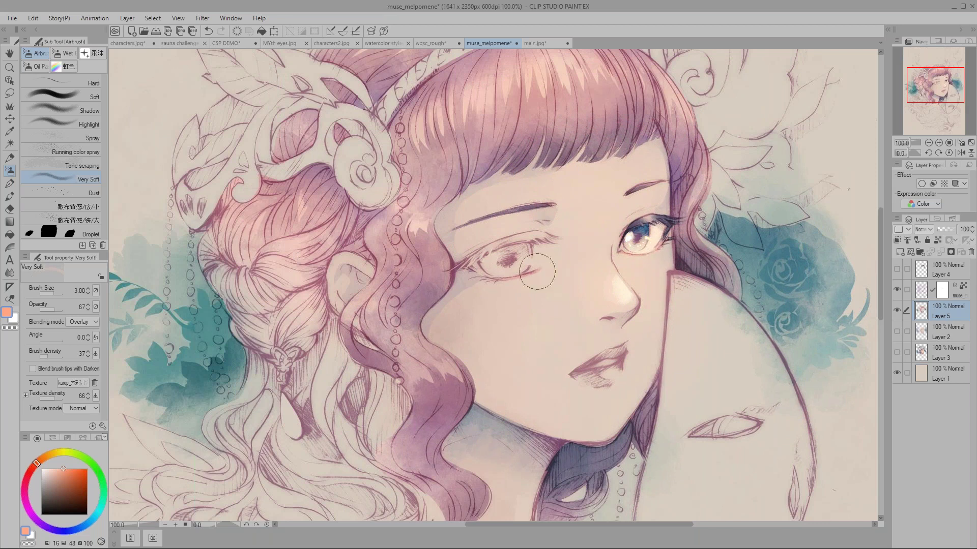
- Strengthen the peach (16/48/100) glow across the bangs and crown using the Very Soft airbrush from size 7 upward
scroll(304, 315, down, 1)
key(bracketright)
key(bracketright)
key(bracketright)
key(bracketright)
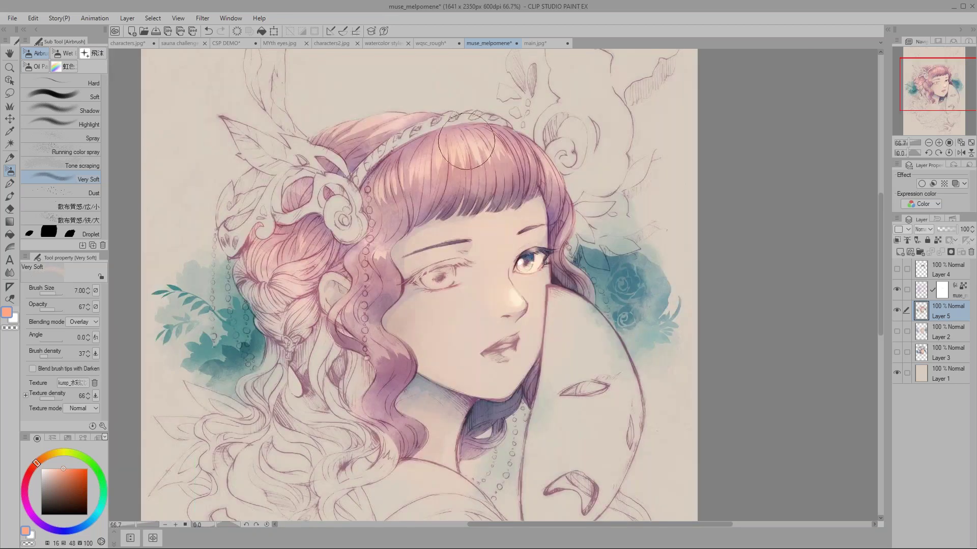
key(bracketright)
key(bracketright)
key(bracketright)
drag(504, 174, 573, 161)
- Shift the airbrush hue slightly toward orange and glaze a warm tint across the cheek and face
drag(38, 460, 42, 460)
key(bracketright)
key(bracketright)
key(bracketright)
key(bracketright)
key(bracketright)
key(bracketleft)
key(bracketleft)
key(bracketleft)
mouse_move(530, 297)
mouse_down()
mouse_move(503, 303)
mouse_move(554, 297)
mouse_move(500, 299)
mouse_up()
- Tint the neck shadow and the dark hair behind the jaw with blue (201/99/60) and purple (275/100/52) Overlay airbrushing
click(89, 522)
click(85, 487)
key(bracketright)
key(bracketright)
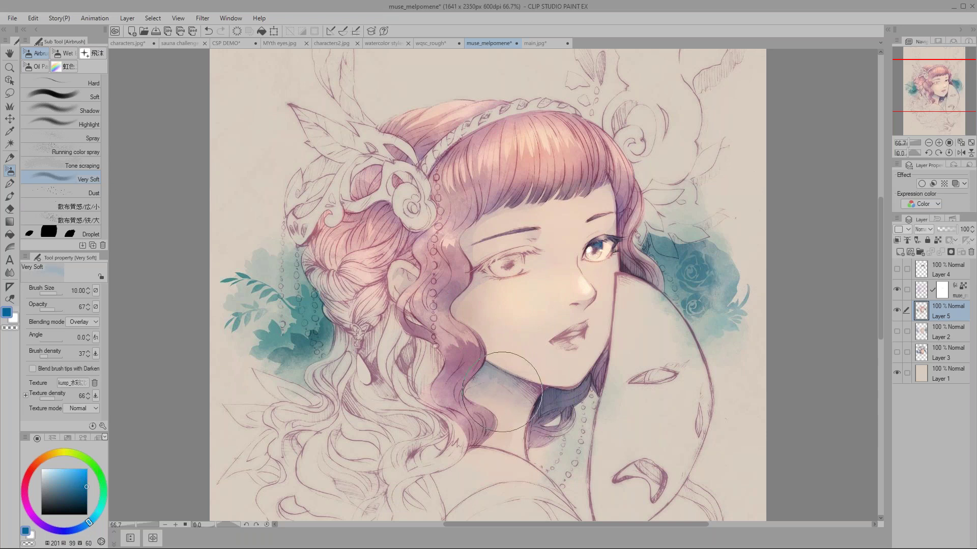
click(44, 524)
key(bracketright)
drag(555, 396, 596, 388)
key(bracketleft)
mouse_move(488, 356)
mouse_down()
mouse_move(458, 392)
mouse_move(509, 376)
mouse_move(487, 382)
mouse_up()
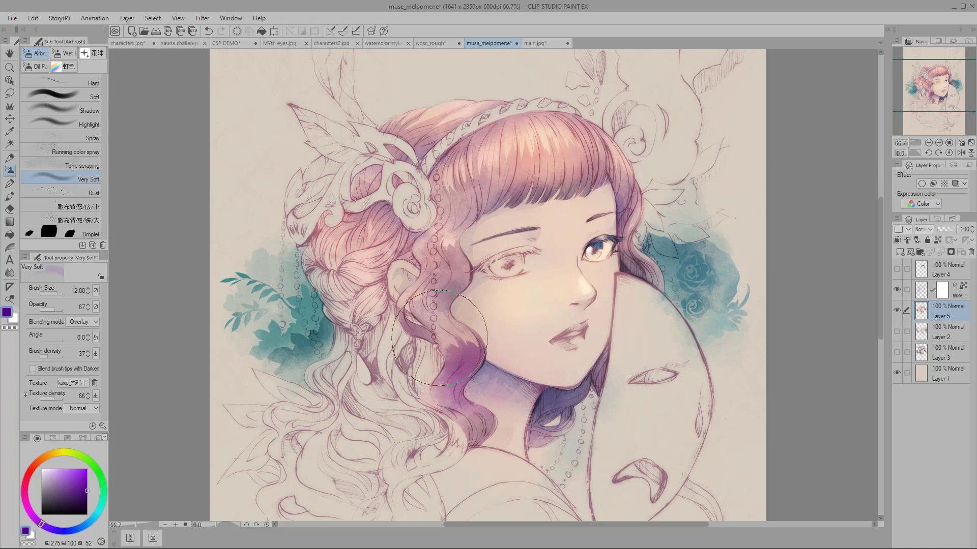
key(ctrl+z)
- Airbrush purple (275/100/52) and blue (207/100/52) at size 10 into the side curls, bangs edges and pinned-up hair
key(bracketleft)
mouse_move(460, 351)
mouse_down()
mouse_move(438, 265)
mouse_move(445, 325)
mouse_up()
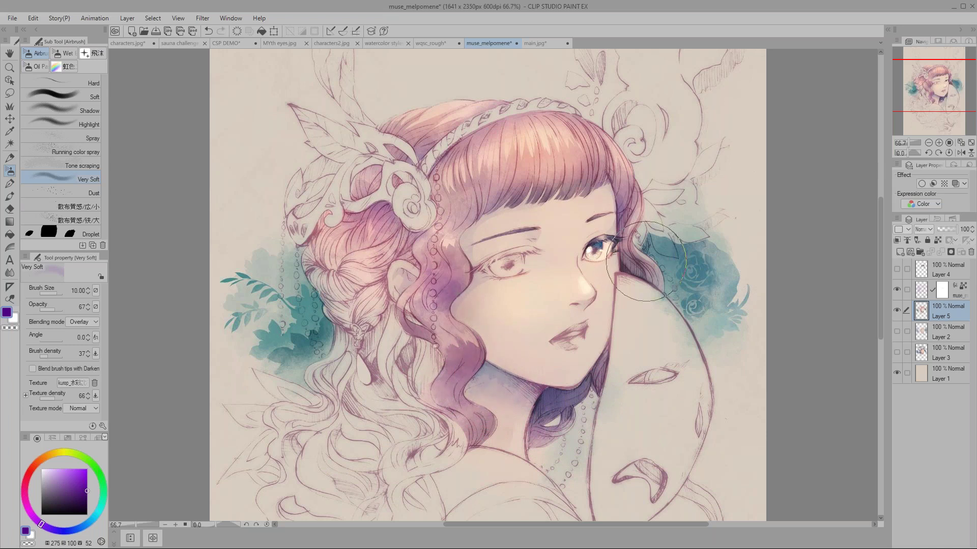
drag(520, 188, 454, 213)
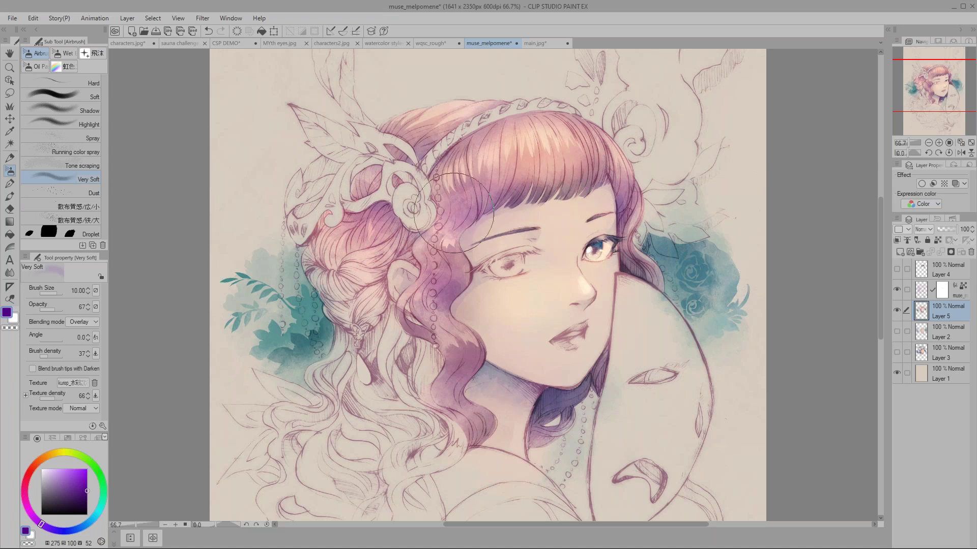
click(69, 531)
click(86, 524)
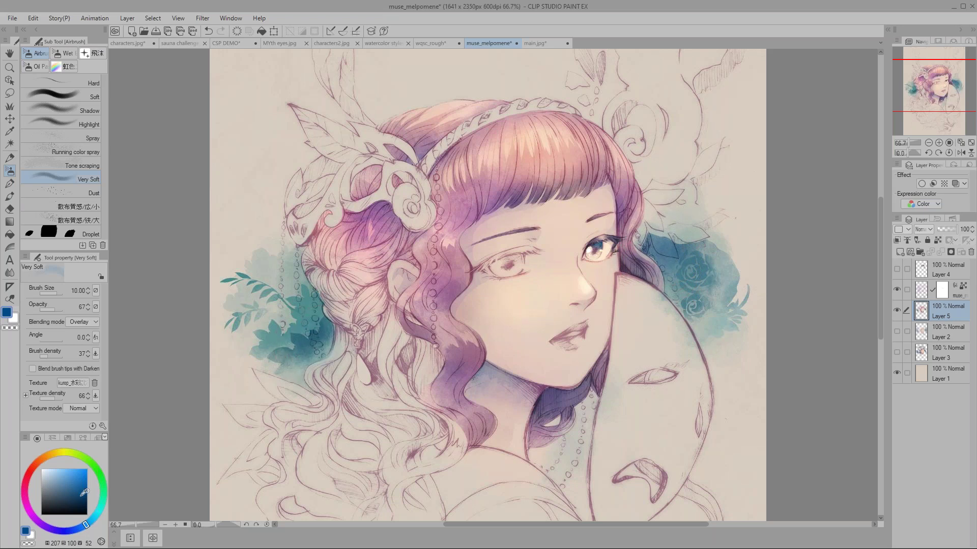
- Airbrush light cyan (180/53/100) in Overlay over the teal background foliage and roses, using brush sizes from 17 down to 8
click(98, 512)
click(65, 469)
key(bracketright)
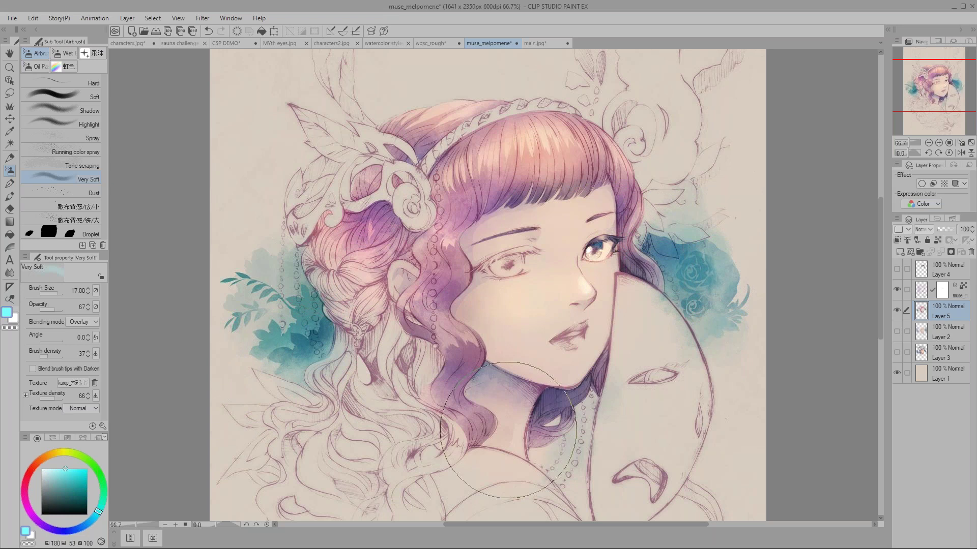
key(bracketleft)
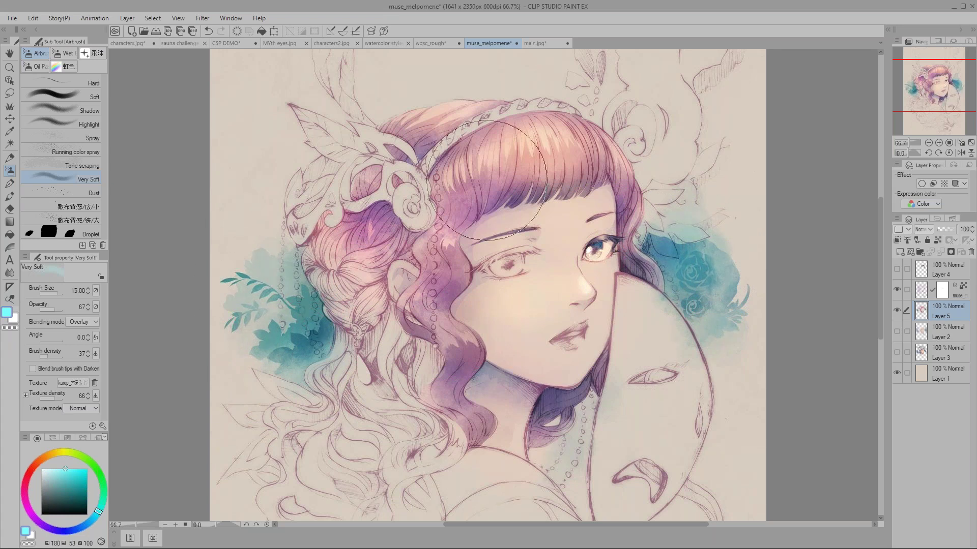
key(bracketleft)
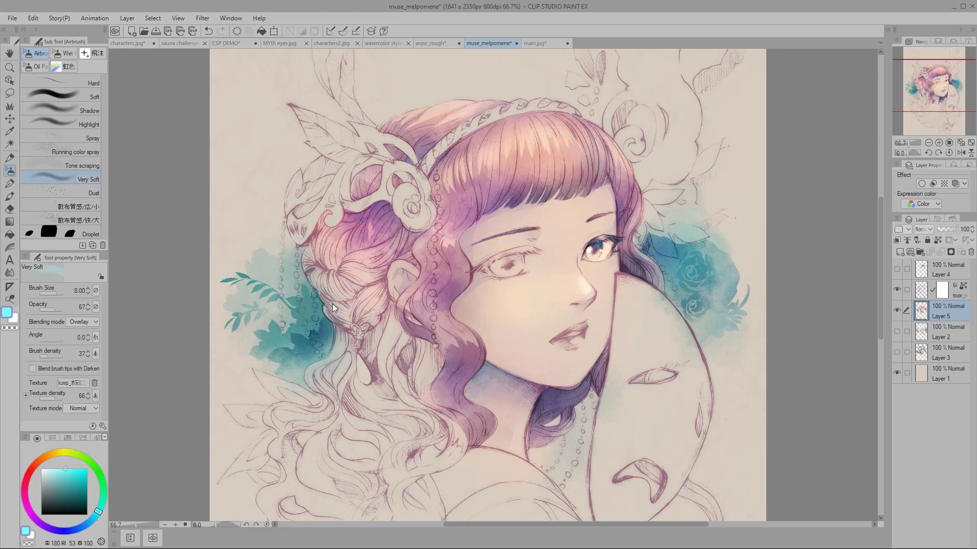
scroll(340, 308, up, 2)
drag(513, 380, 431, 371)
key(p)
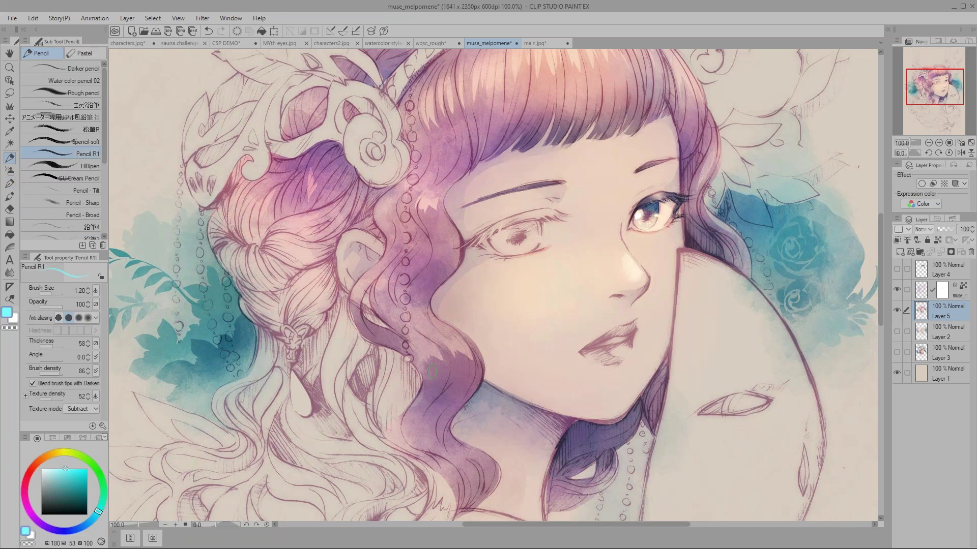
drag(577, 264, 557, 292)
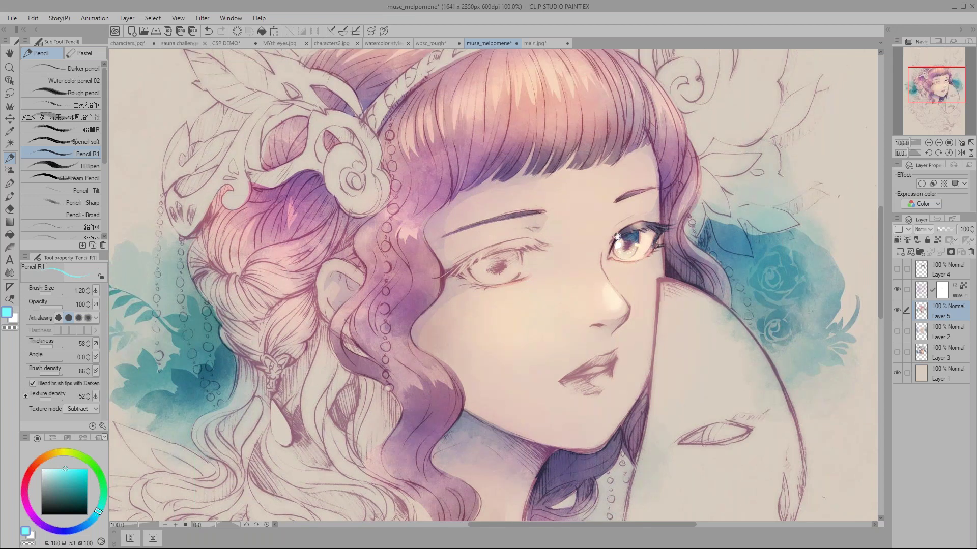
drag(558, 250, 560, 270)
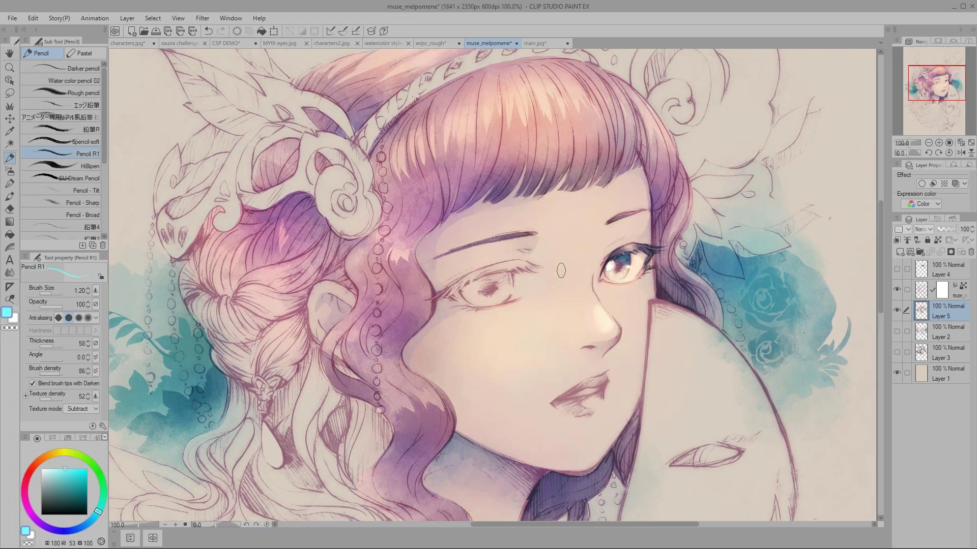
- Make Layer 4 the active, visible layer and choose the Pure WaterColor G brush at size 2
click(932, 274)
click(897, 268)
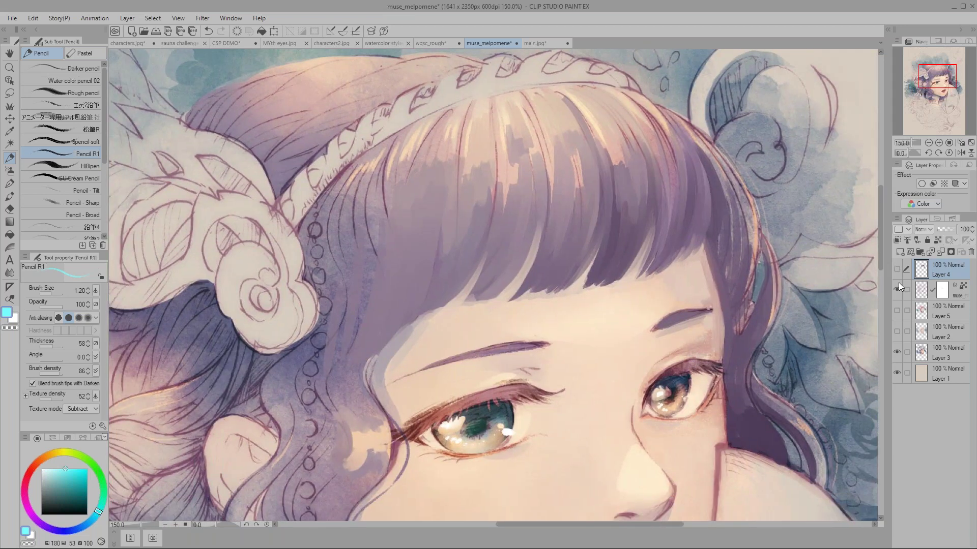
click(896, 269)
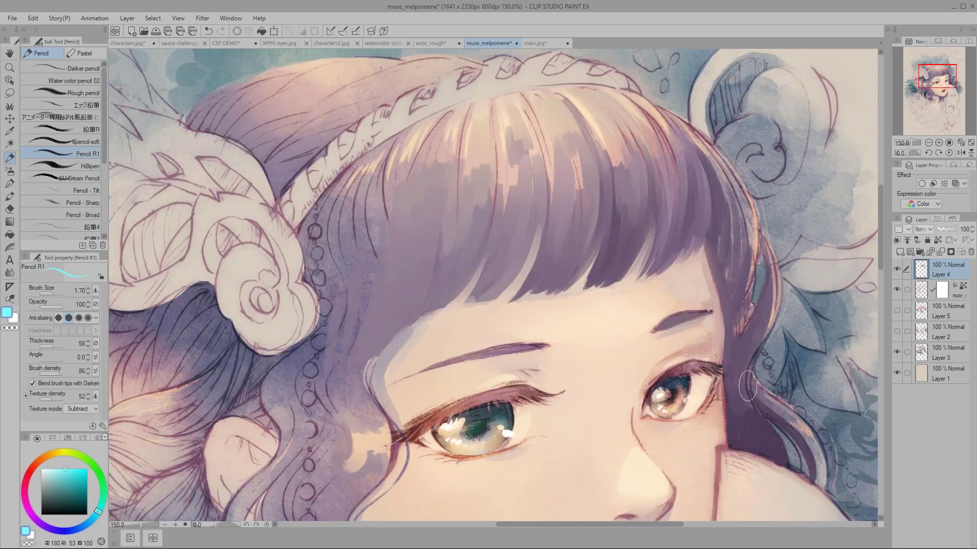
key(b)
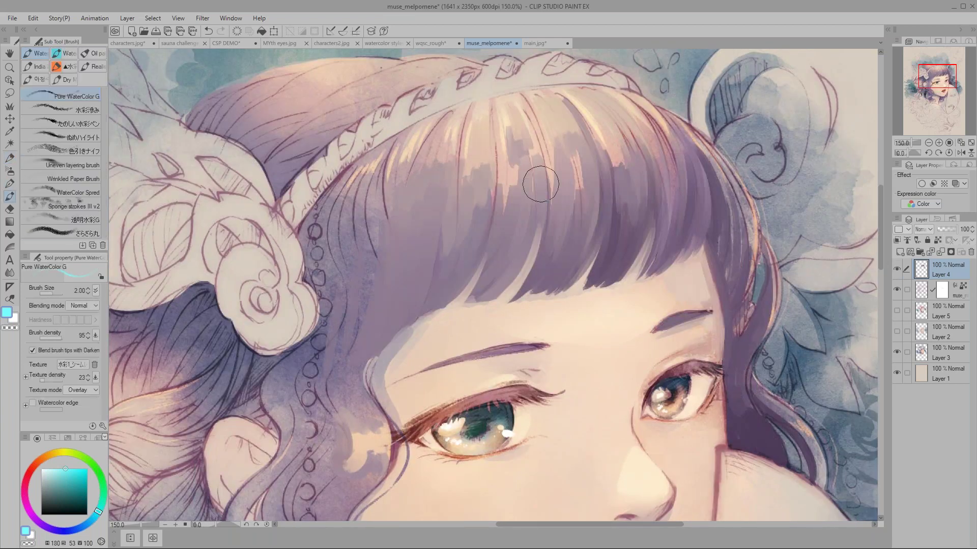
- Paint the dark strands framing the right-hand edge of the bangs with sampled purple (279/34/36), using Pure WaterColor G at sizes 1.5 to 1.2
key(b)
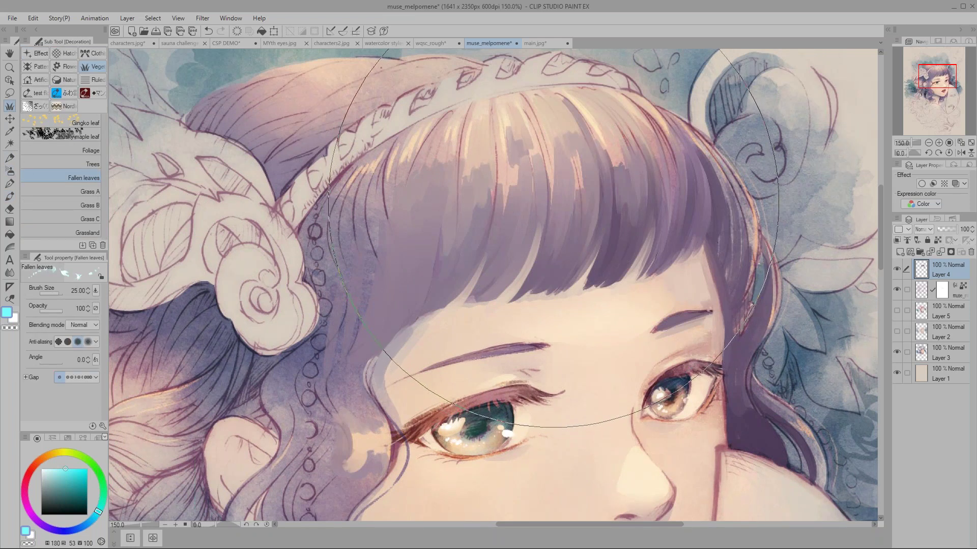
key(b)
drag(462, 268, 465, 230)
alt+click(727, 298)
drag(714, 133, 745, 255)
key(bracketleft)
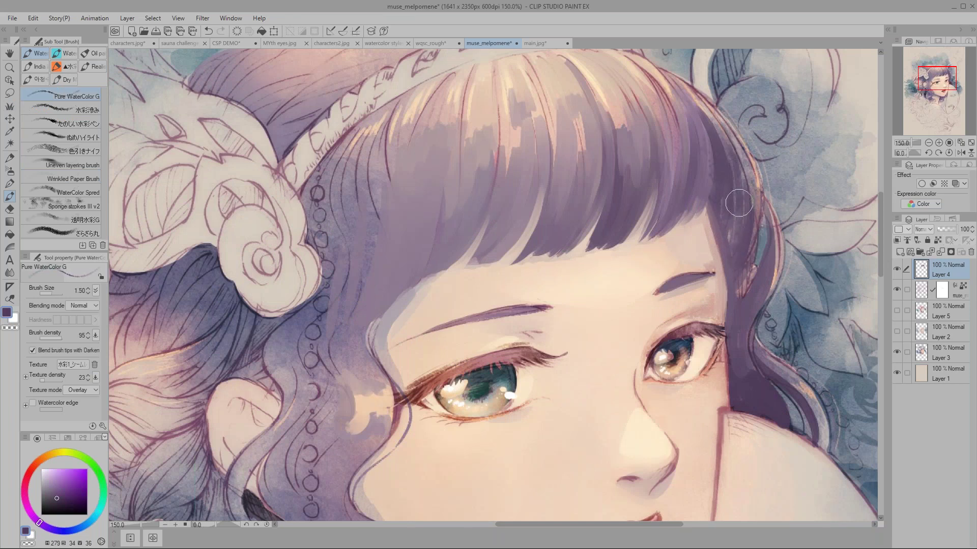
key(b)
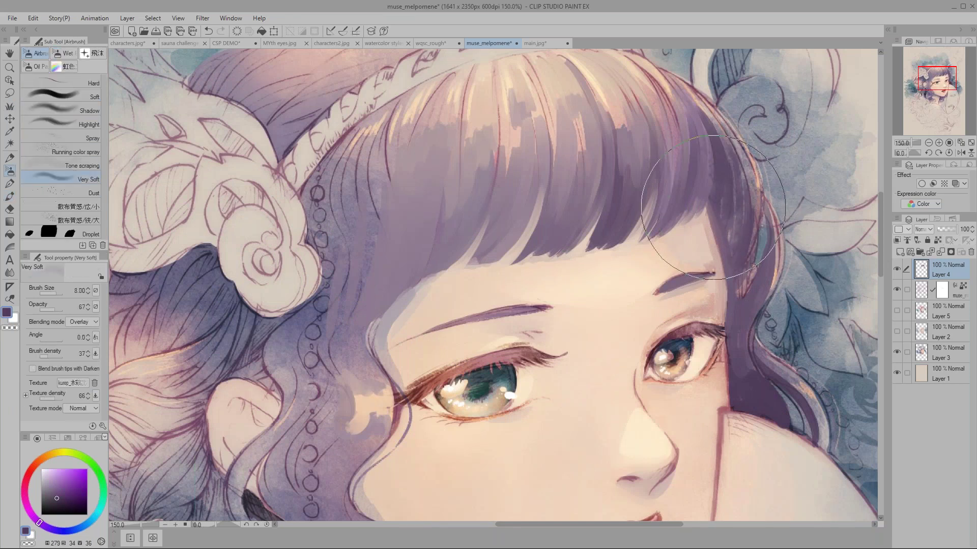
key(b)
key(b)
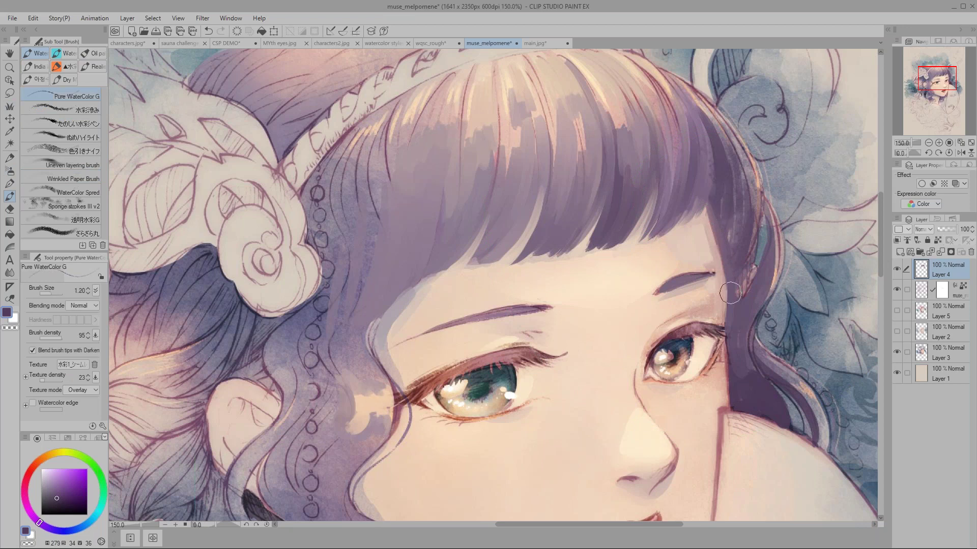
- Hide Layer 4, compare Layers 3 and 5 by toggling their visibility, and make Layer 5 the visible, active layer
click(902, 281)
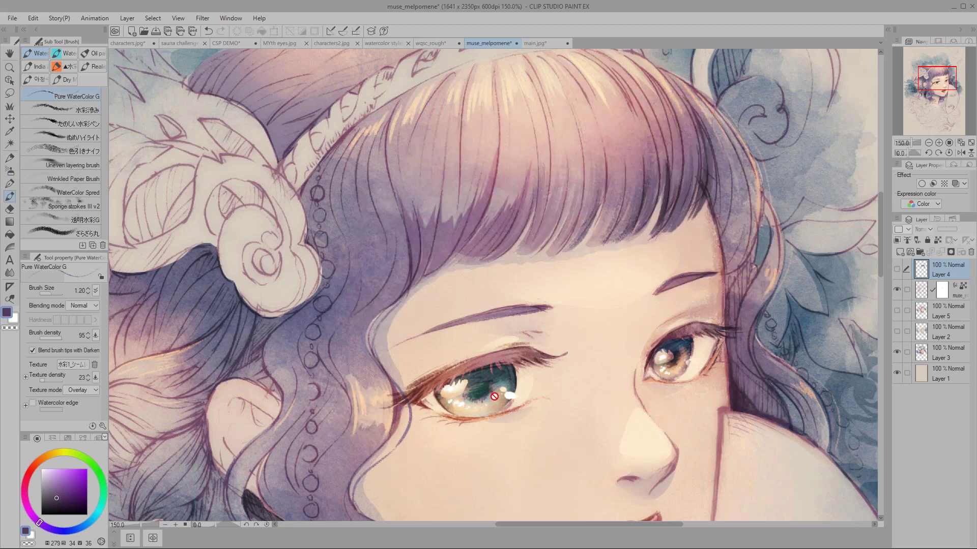
scroll(455, 376, down, 5)
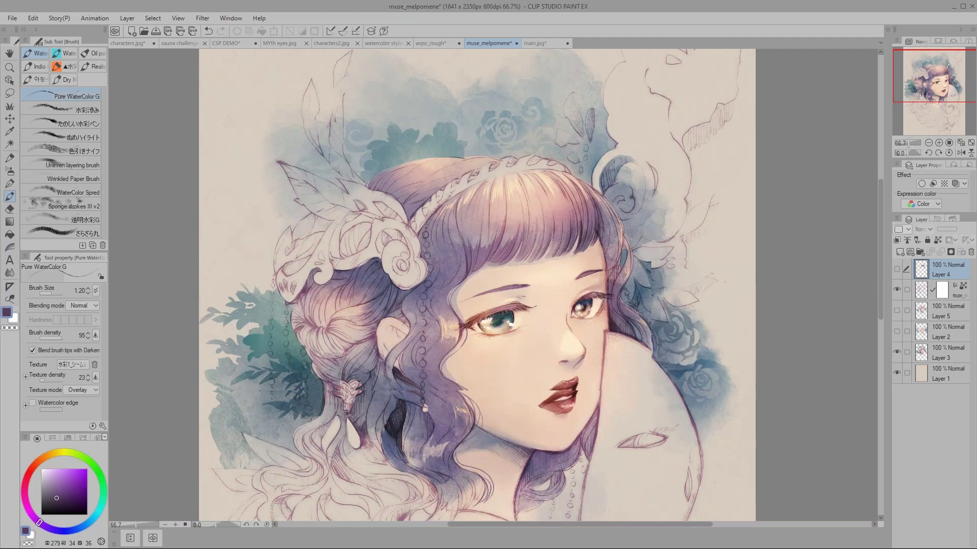
scroll(515, 395, up, 2)
click(897, 310)
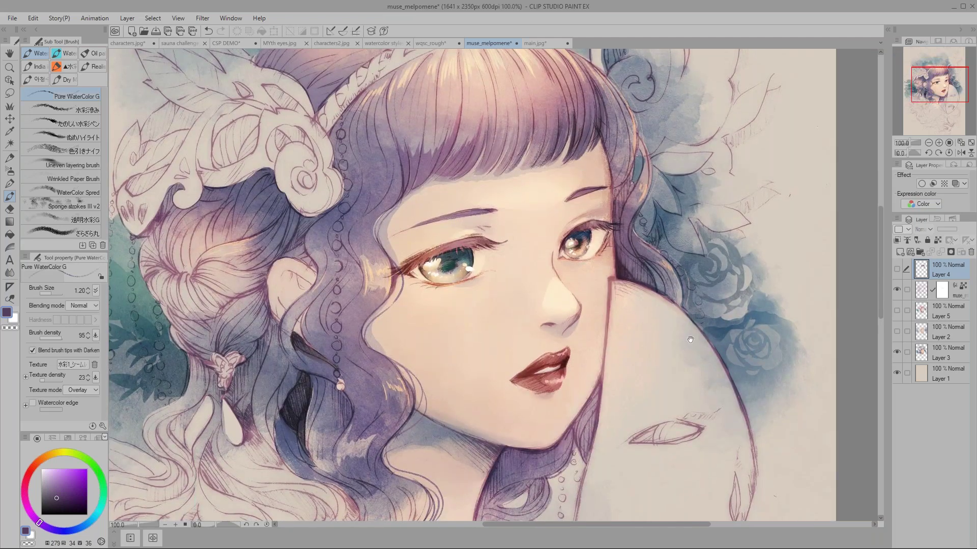
click(897, 352)
click(897, 352)
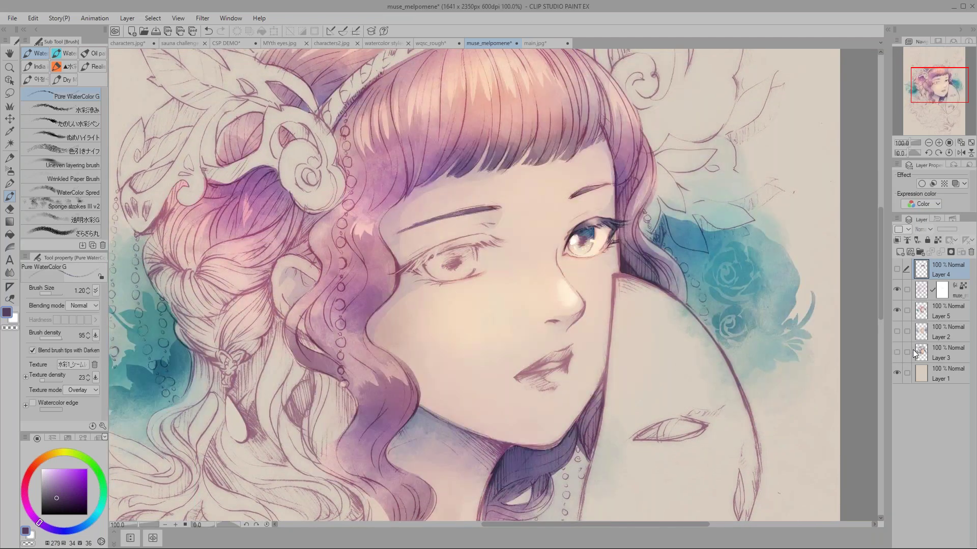
click(897, 311)
click(897, 353)
click(896, 310)
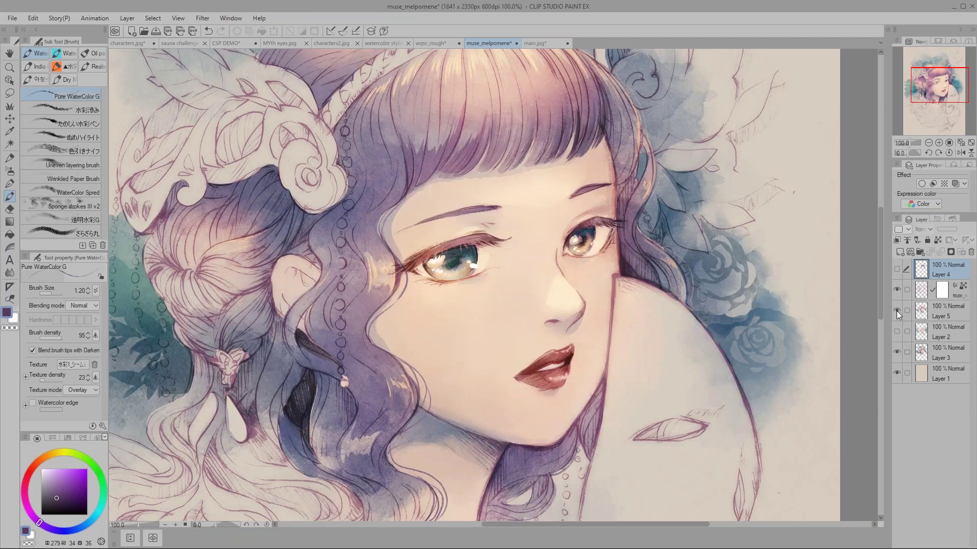
click(897, 311)
click(897, 311)
click(918, 313)
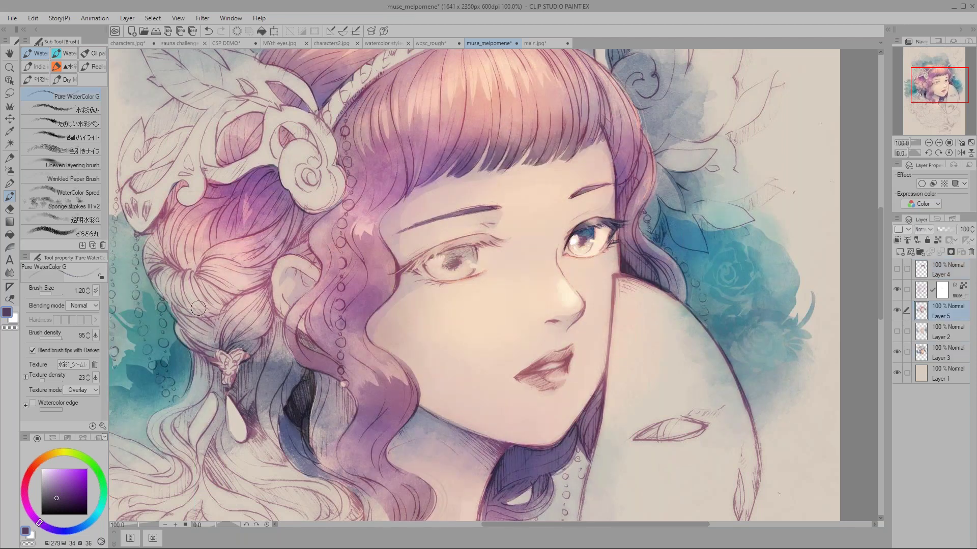
- Choose dark blue (203/91/38) and lasso the section of the wavy side curl between the ear and the eye
drag(199, 308, 261, 294)
key(m)
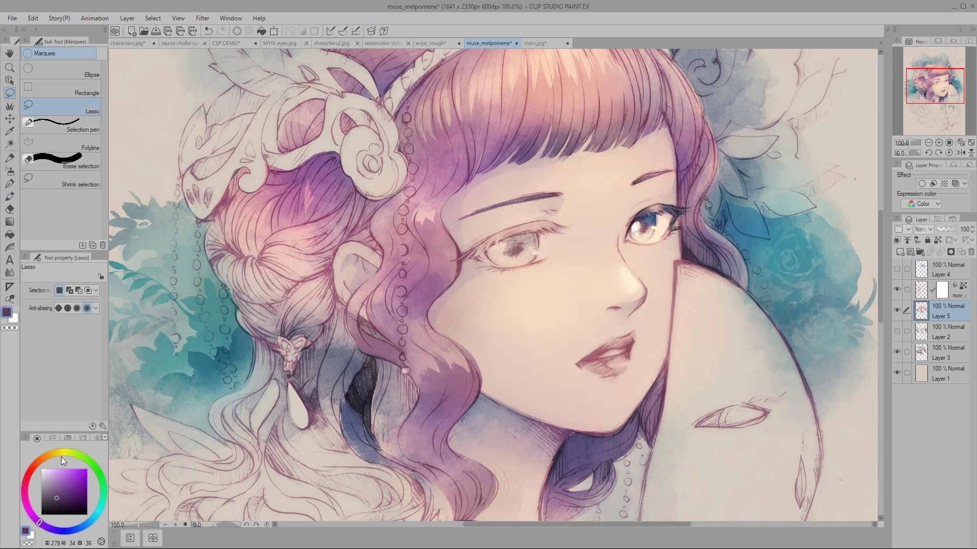
click(91, 525)
click(83, 497)
click(9, 171)
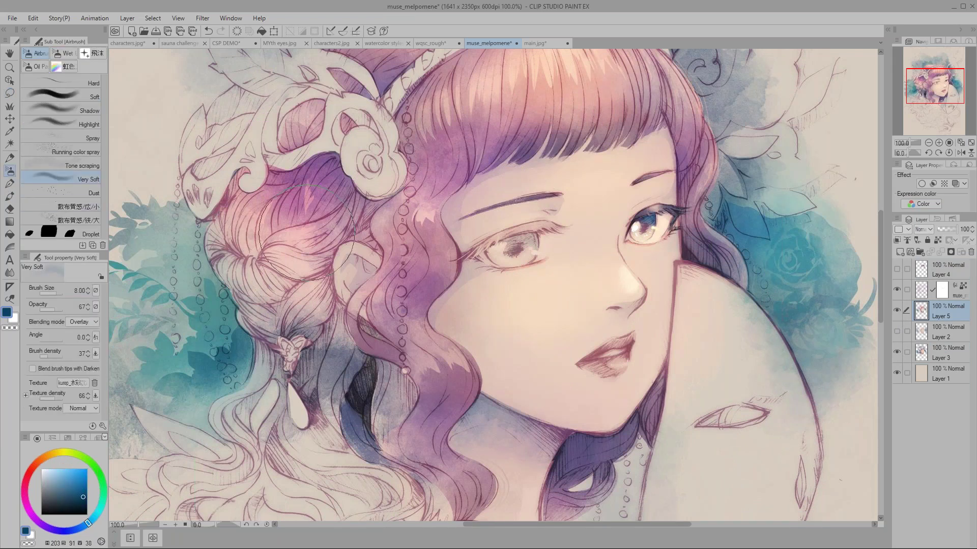
mouse_move(387, 280)
mouse_down()
mouse_move(451, 278)
mouse_move(422, 223)
mouse_up()
key(m)
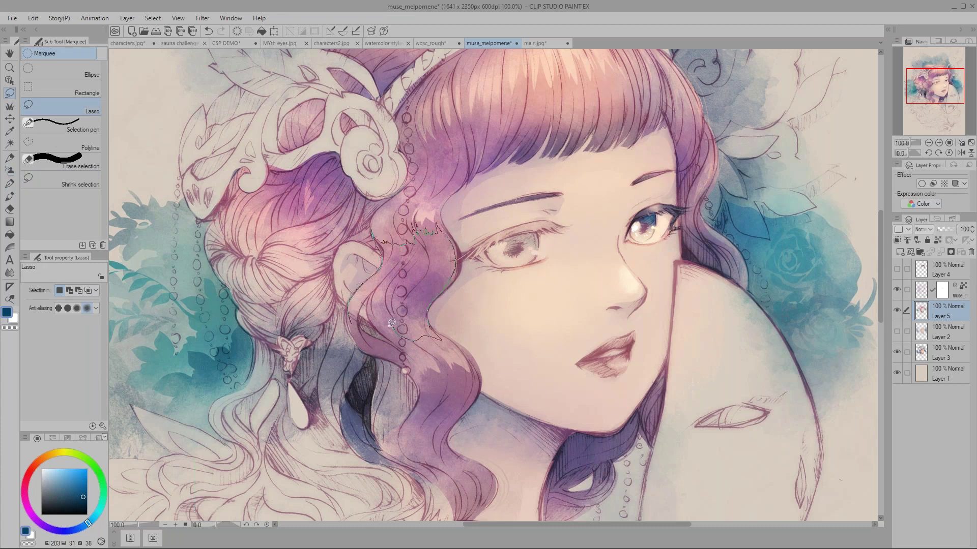
drag(382, 343, 383, 344)
key(b)
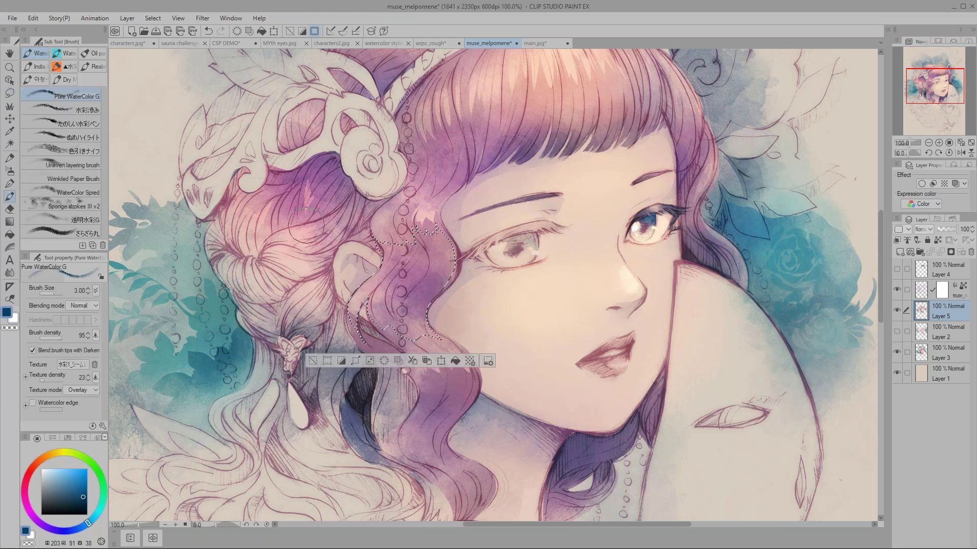
- Paint a blue shadow (203/90/49) inside the selected curl with Pure WaterColor G at size 7, then clear the selection
key(bracketright)
key(bracketright)
key(bracketright)
key(bracketright)
drag(428, 288, 438, 248)
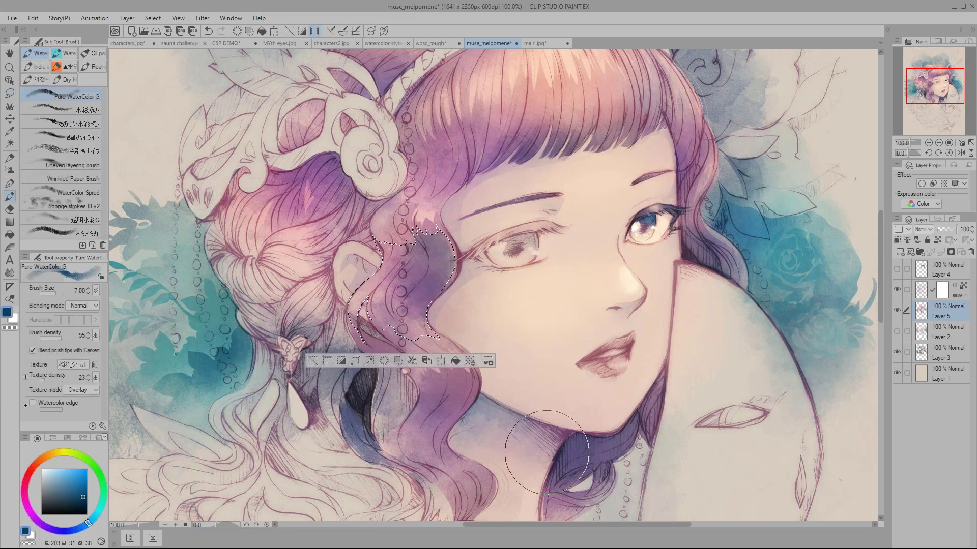
click(83, 492)
mouse_move(429, 257)
mouse_down()
mouse_move(415, 279)
mouse_move(441, 251)
mouse_up()
key(ctrl+d)
- Lasso the jagged shadow shape on the curl beside the lower cheek, paint it blue (203/90/49), and deselect
key(m)
mouse_move(433, 405)
mouse_down()
mouse_move(421, 319)
mouse_move(433, 293)
mouse_move(444, 304)
mouse_move(457, 285)
mouse_move(456, 316)
mouse_move(413, 363)
mouse_up()
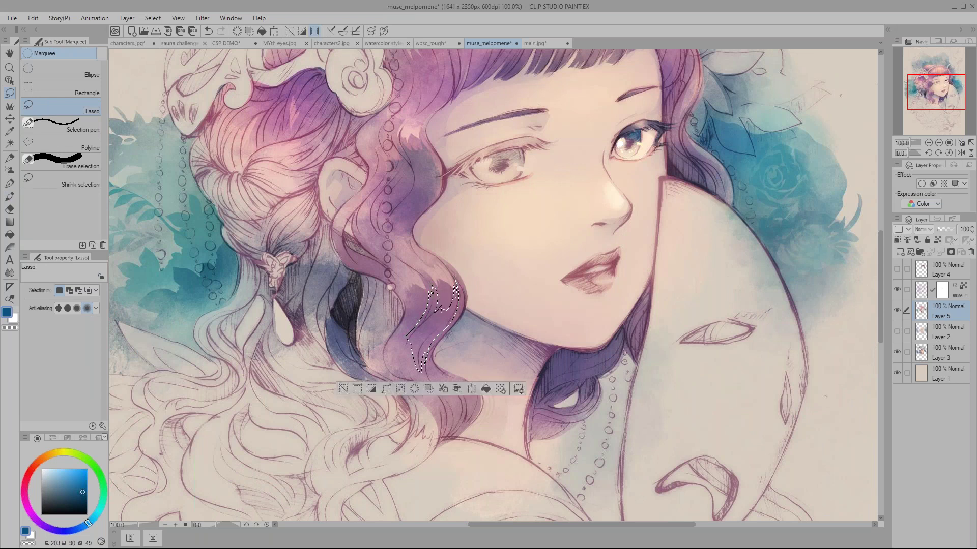
key(b)
key(m)
key(ctrl+d)
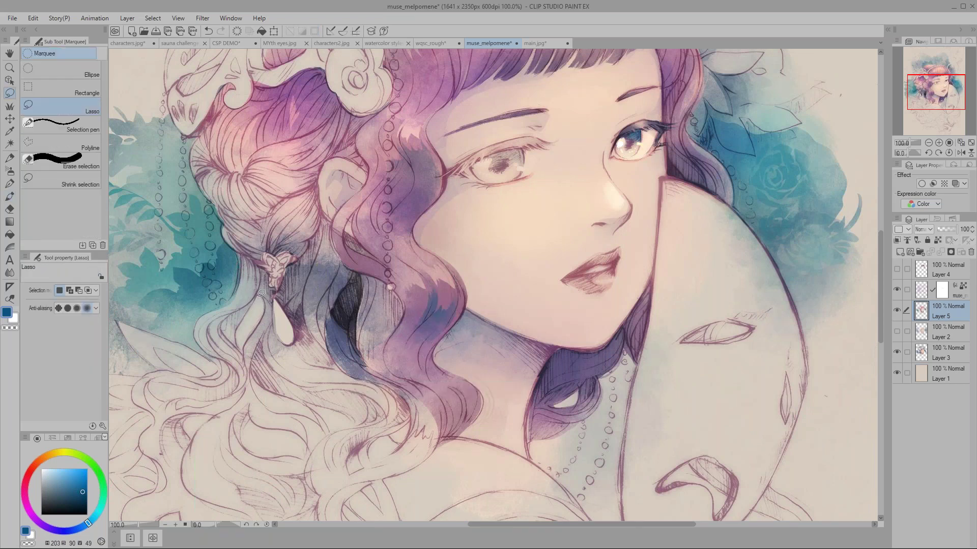
- Reselect the lower curl's shadow shape with the lasso, rework it with a color sampled from the curl, and deselect
scroll(290, 279, up, 2)
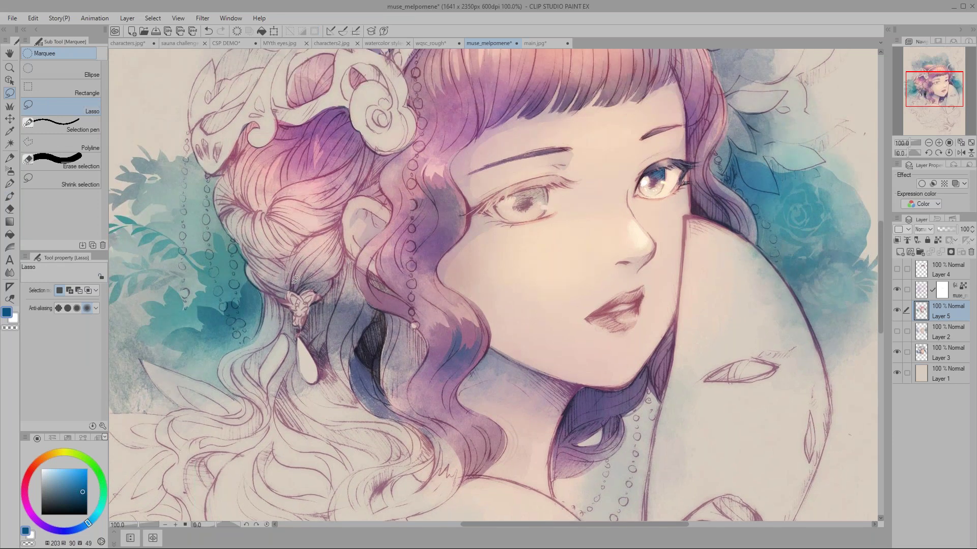
drag(481, 321, 454, 325)
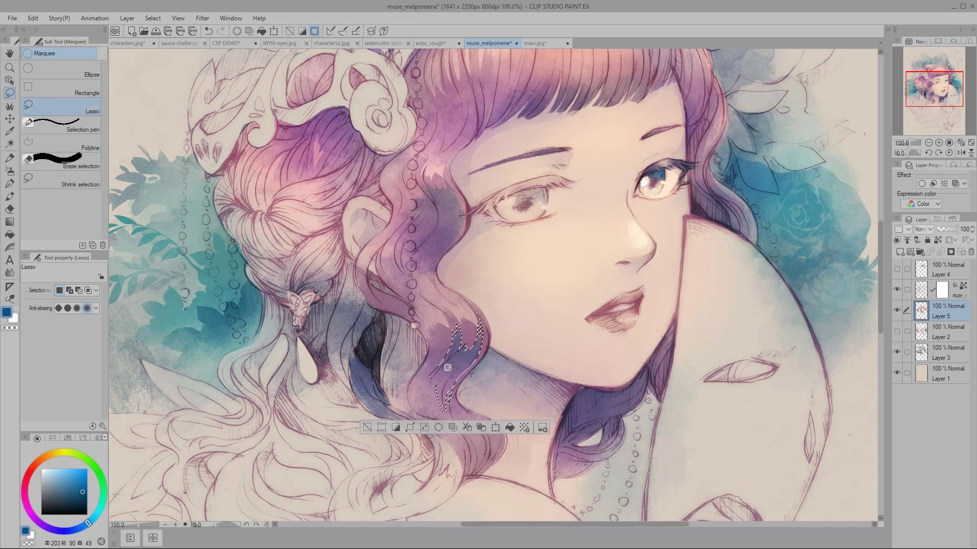
key(b)
alt+click(452, 366)
key(ctrl+d)
key(m)
mouse_move(265, 265)
mouse_down()
mouse_move(226, 275)
mouse_move(249, 292)
mouse_move(229, 278)
mouse_up()
key(ctrl+d)
- Lasso the teardrop pendant below the braid clasp and fill it with blue (194/100/66) using Pure WaterColor G at size 3
drag(247, 235, 245, 224)
scroll(211, 334, up, 1)
drag(212, 333, 249, 240)
click(97, 516)
click(87, 484)
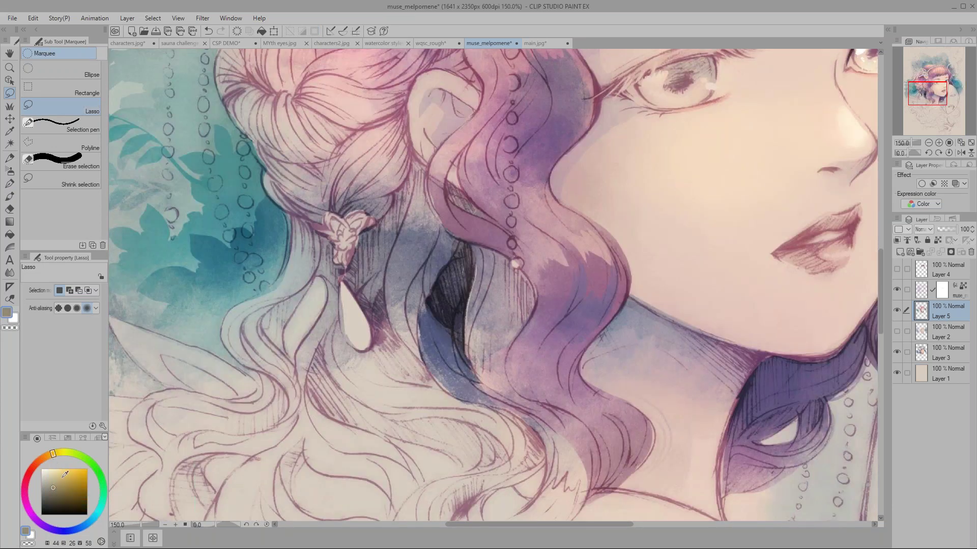
click(92, 519)
mouse_move(341, 279)
mouse_down()
mouse_move(343, 325)
mouse_move(355, 345)
mouse_move(370, 346)
mouse_move(376, 329)
mouse_move(341, 280)
mouse_up()
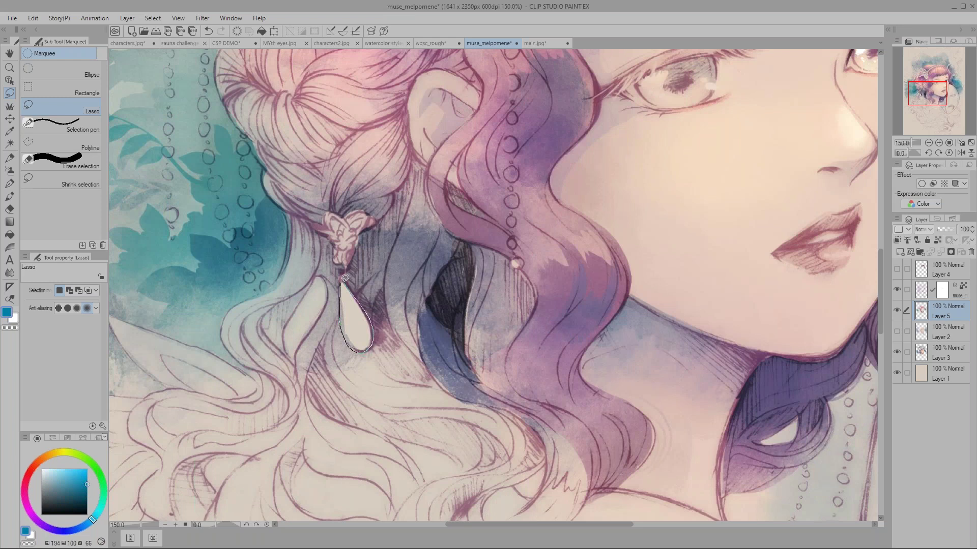
key(b)
key(bracketleft)
key(bracketleft)
key(bracketleft)
drag(350, 328, 346, 352)
- Paint a light blue (194/48/90) glow in the lower half of the teardrop pendant with the brush at size 1.5
click(63, 473)
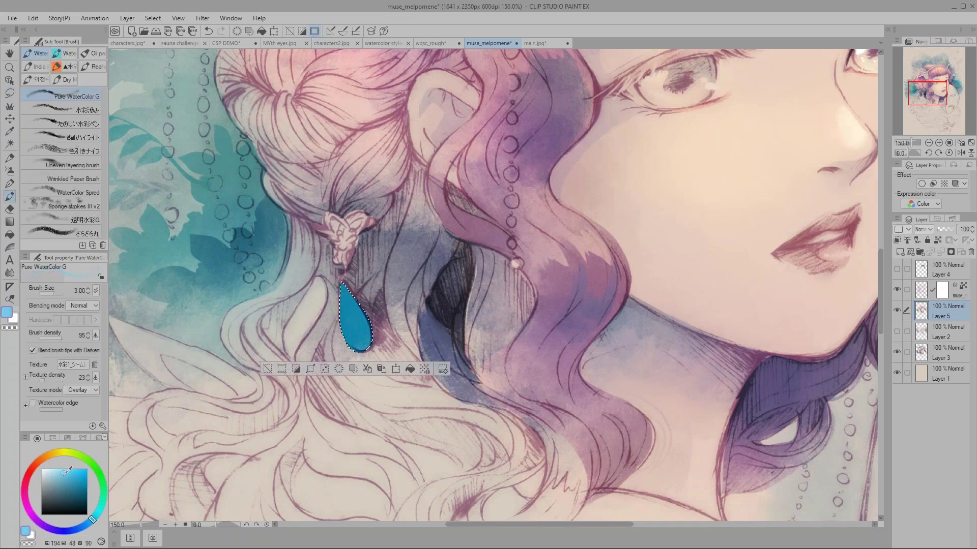
key(bracketleft)
key(bracketleft)
key(bracketleft)
key(bracketright)
key(bracketright)
mouse_move(358, 340)
mouse_down()
mouse_move(349, 320)
mouse_move(359, 336)
mouse_up()
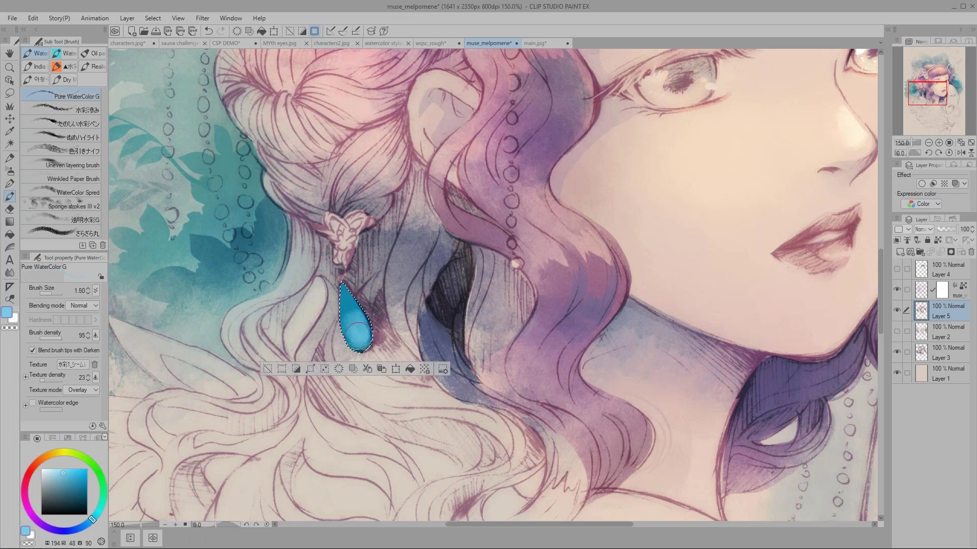
- Add a warm cream (34/33/100) highlight to the rounded bottom of the teardrop pendant at brush size 1.5
click(56, 467)
click(46, 457)
key(bracketleft)
key(bracketleft)
key(bracketright)
key(bracketright)
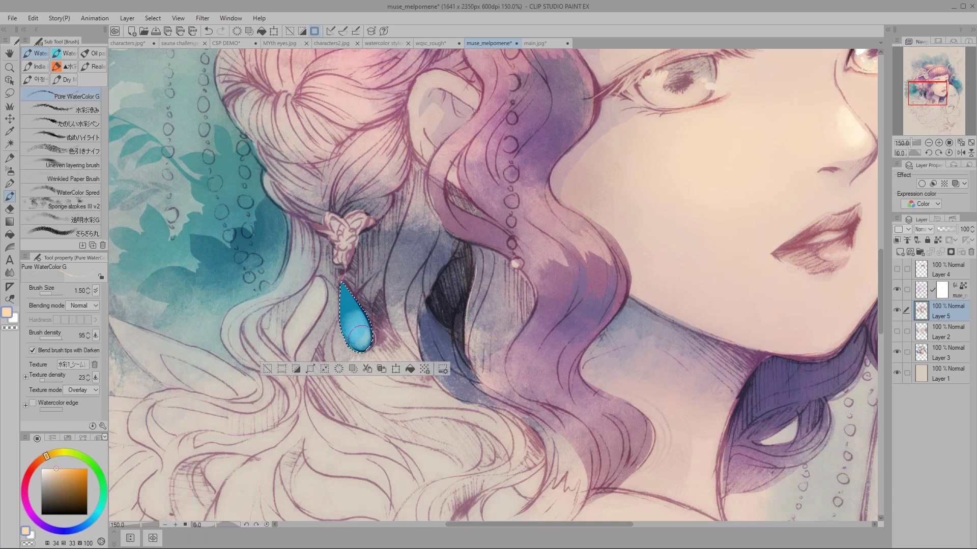
drag(353, 337, 359, 336)
- Deepen the teardrop pendant's edges with darker blues (196/100/54 and 196/78/33), using Pure WaterColor G and the Real G-Pen
click(92, 520)
click(77, 493)
click(87, 490)
key(bracketleft)
key(bracketleft)
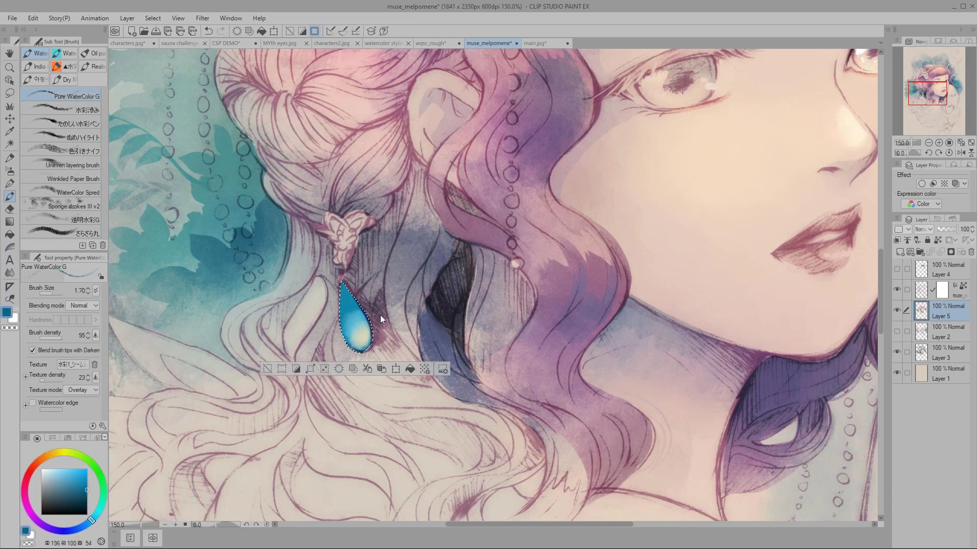
key(p)
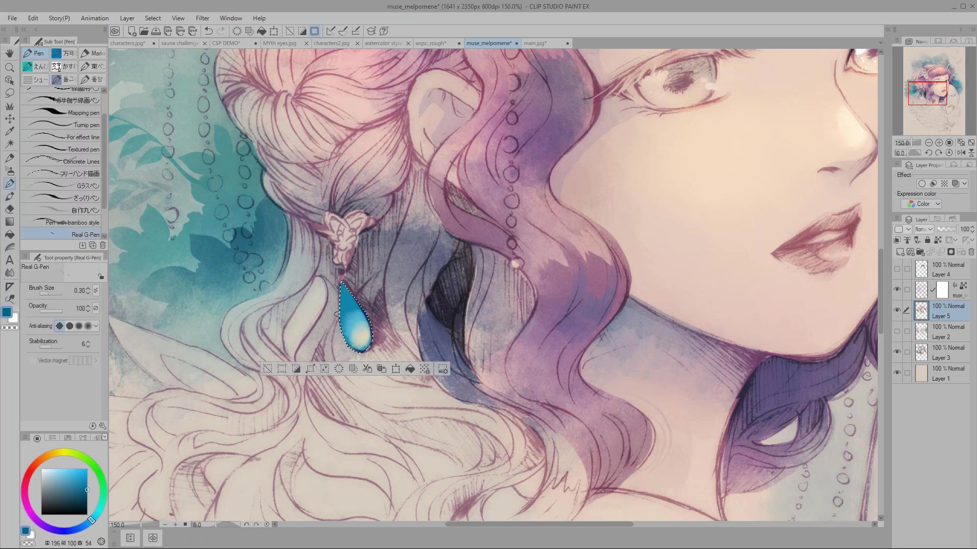
click(77, 501)
key(b)
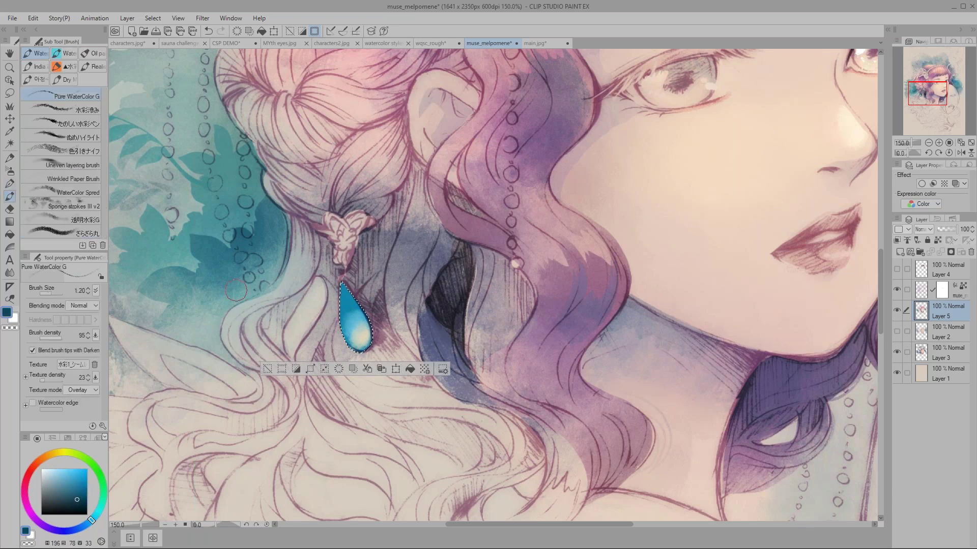
- Shade the teardrop pendant with the Soft airbrush at sizes 0.8 to 1, using dark blue (196/78/33) and blue (196/97/48)
click(12, 174)
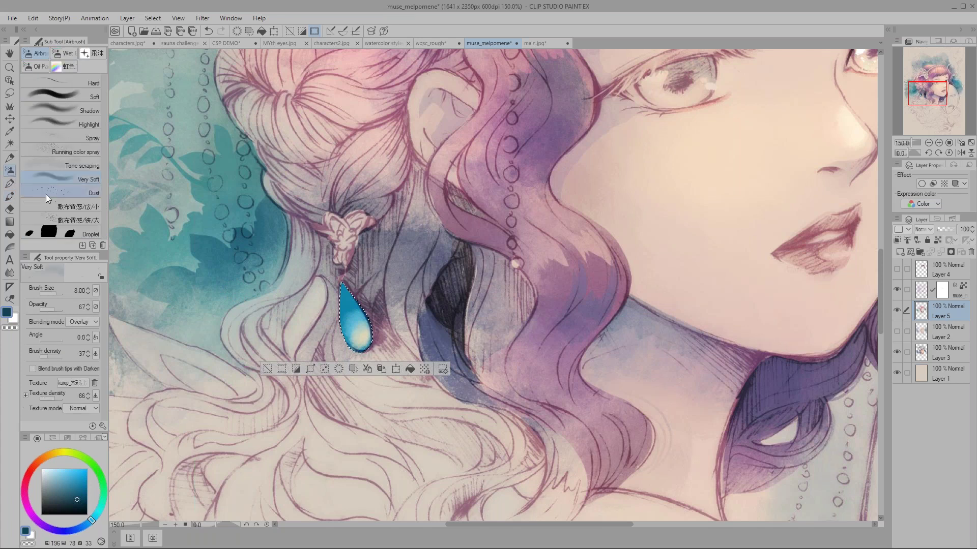
click(47, 99)
key(bracketleft)
key(bracketleft)
key(bracketleft)
key(bracketleft)
key(bracketleft)
key(bracketleft)
key(bracketleft)
key(bracketleft)
key(bracketleft)
key(bracketleft)
key(bracketleft)
key(bracketleft)
key(bracketleft)
key(bracketleft)
key(bracketleft)
key(bracketleft)
key(bracketleft)
key(bracketleft)
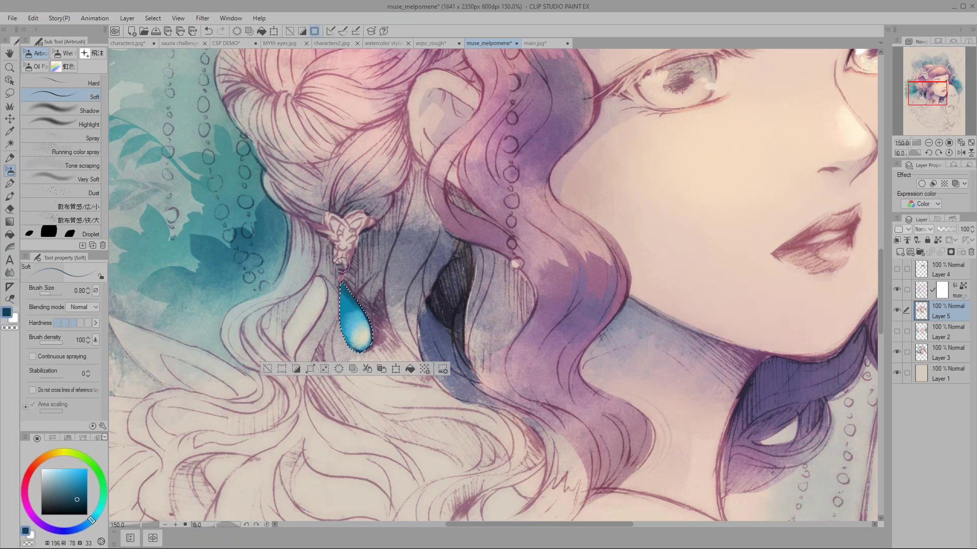
key(bracketright)
drag(66, 490, 86, 492)
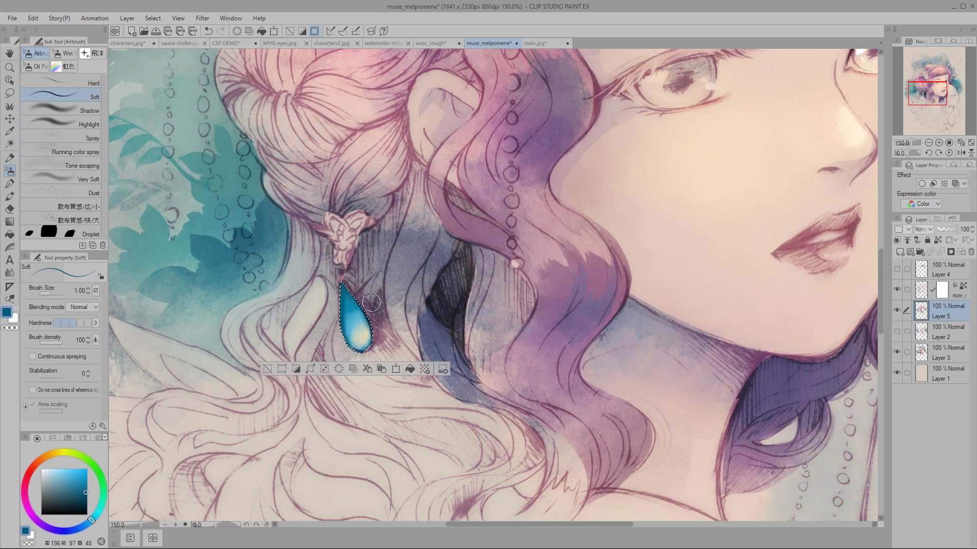
- Draw fine peach (17/40/100) reflections on the teardrop pendant with Pencil R1 at size 0.3, redoing the first stroke
key(p)
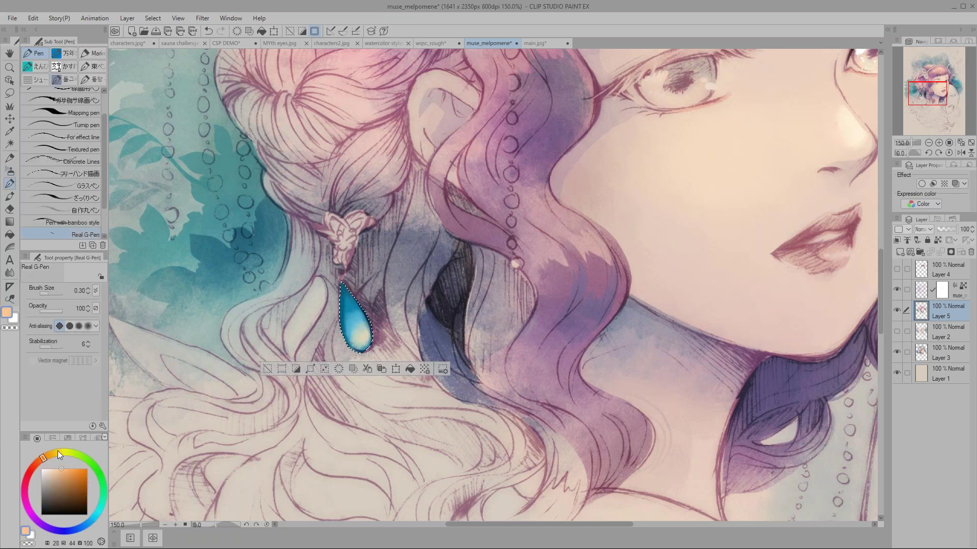
click(36, 465)
key(p)
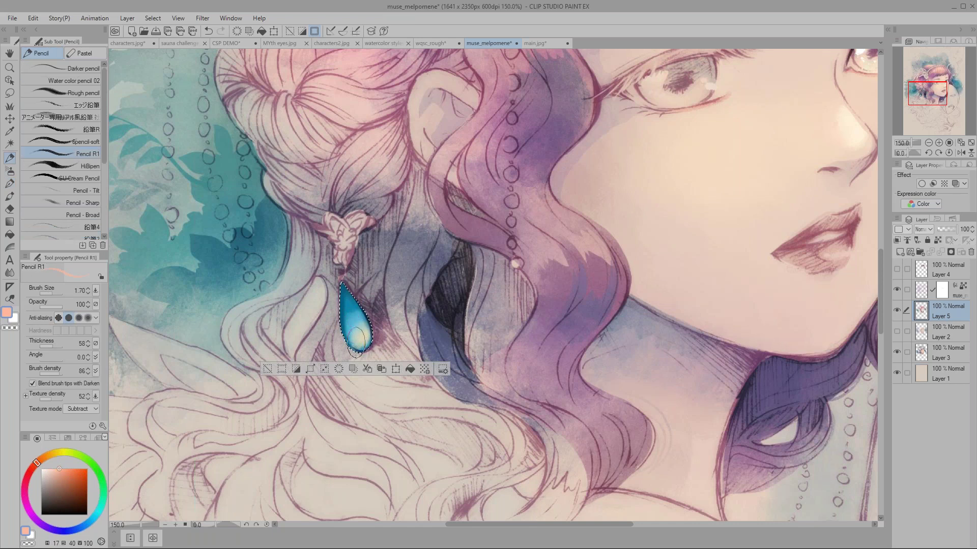
key(bracketleft)
key(bracketleft)
key(bracketleft)
key(bracketleft)
key(bracketleft)
key(bracketleft)
key(bracketleft)
key(bracketleft)
key(bracketleft)
key(bracketleft)
key(ctrl+z)
click(344, 301)
- Add small cream (40/25/100) glints to the teardrop pendant with Pencil R1, followed by the Real G-Pen at size 0.1
click(49, 457)
click(53, 469)
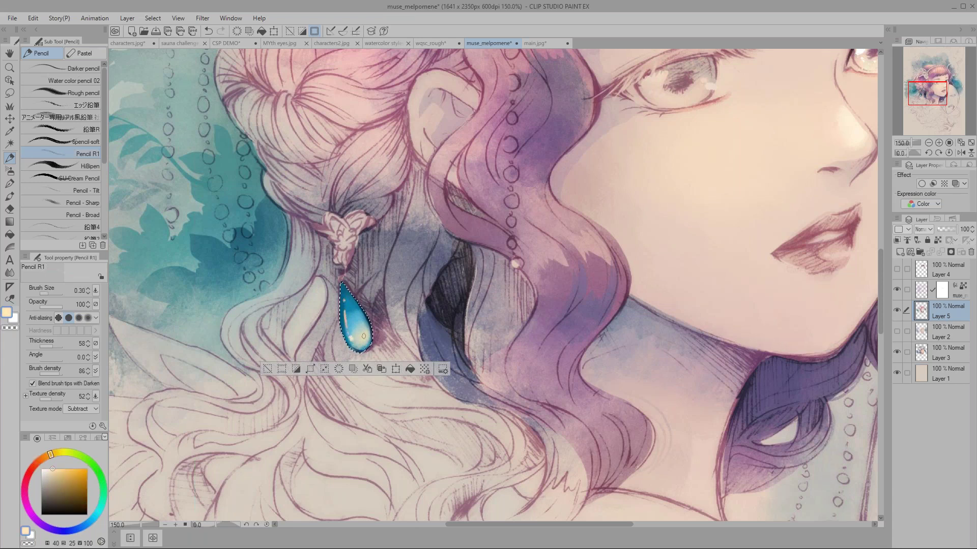
key(bracketleft)
key(bracketleft)
key(bracketleft)
key(p)
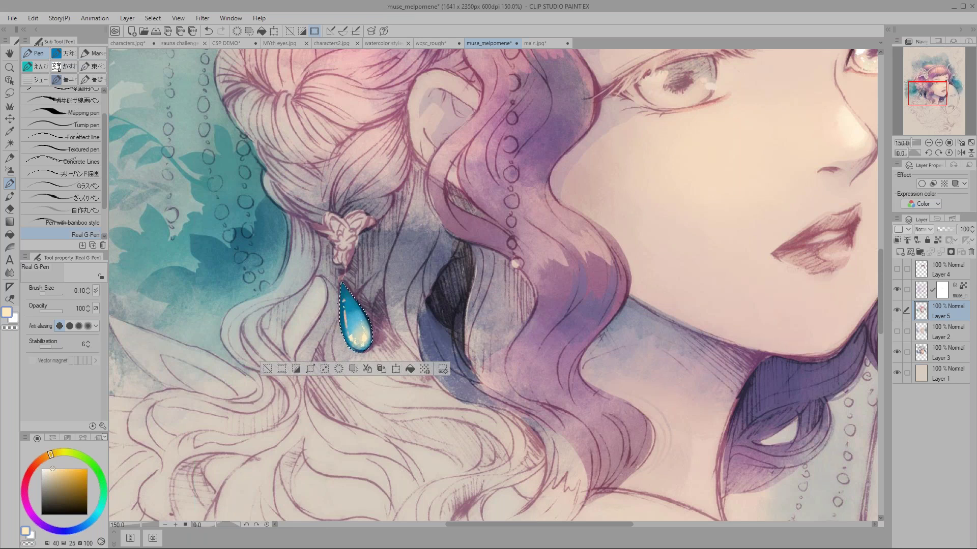
- Lasso an area inside the teardrop pendant and shade it with deep teal (191/100/55) using Pure WaterColor G
key(m)
mouse_move(346, 303)
mouse_down()
mouse_move(348, 288)
mouse_move(358, 309)
mouse_move(351, 325)
mouse_up()
key(b)
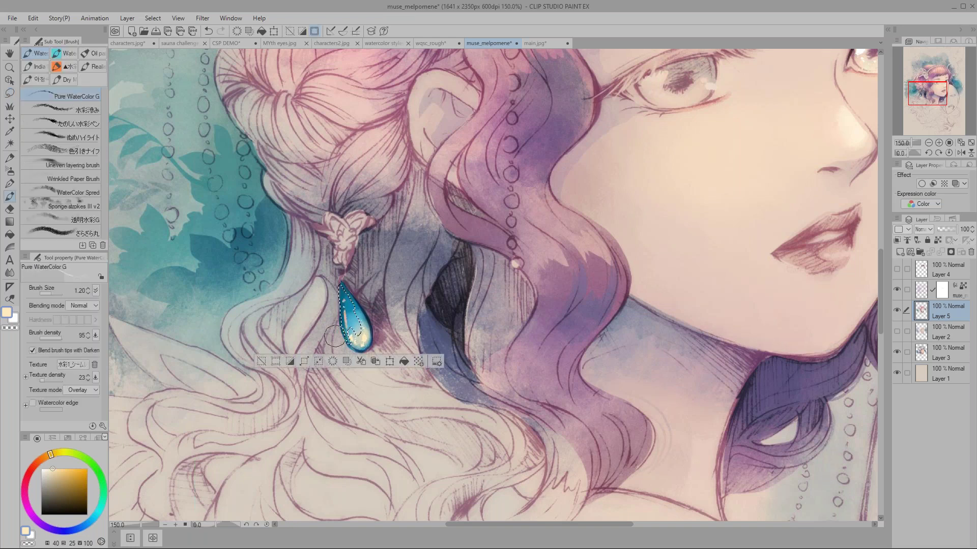
click(94, 517)
click(87, 490)
mouse_move(347, 319)
mouse_down()
mouse_move(361, 331)
mouse_move(346, 331)
mouse_up()
key(p)
key(ctrl+d)
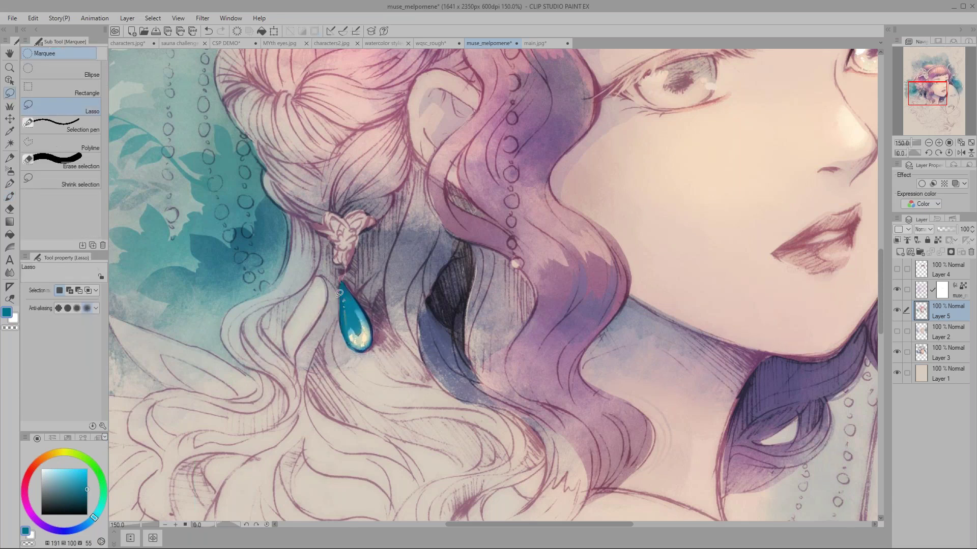
- Draw fine reflections along the teardrop pendant in bright blue (191/95/81) and a lighter blue with Pencil R1
key(p)
click(75, 476)
click(84, 477)
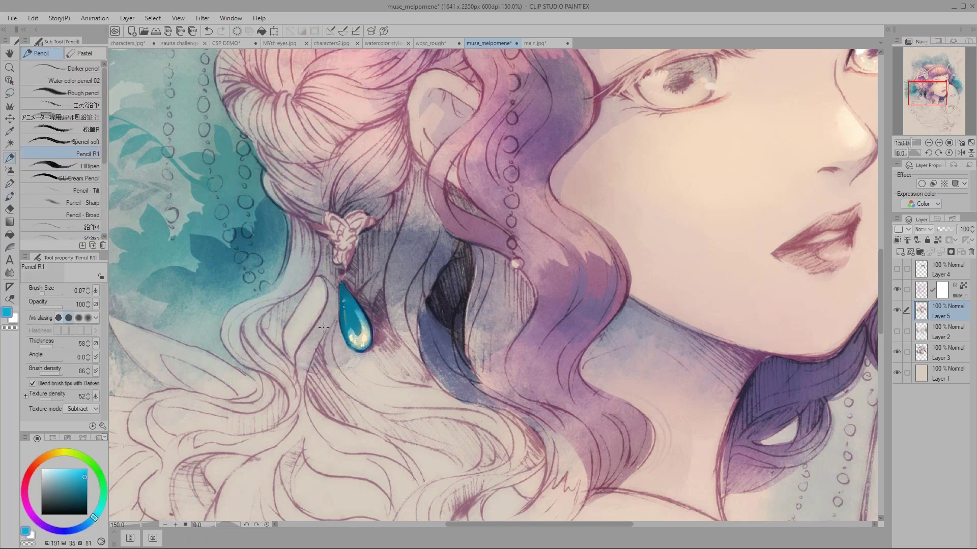
click(62, 468)
key(p)
key(bracketright)
drag(342, 297, 353, 344)
- Refine the teardrop pendant's edges and reflections with blues sampled from the gem, using Pencil R1 up to size 0.15
key(p)
key(bracketleft)
alt+click(355, 297)
key(bracketright)
alt+click(360, 323)
alt+click(350, 331)
alt+click(345, 288)
key(ctrl+minus)
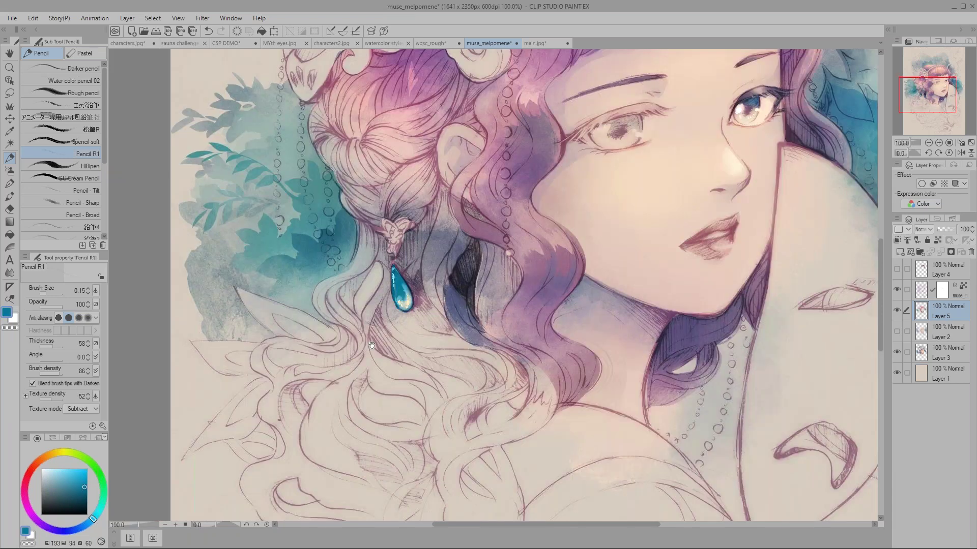
- Touch up the teardrop pendant with dark blue (193/100/31) and cream (37/23/100), using Pencil R1 at size 0.2
click(87, 501)
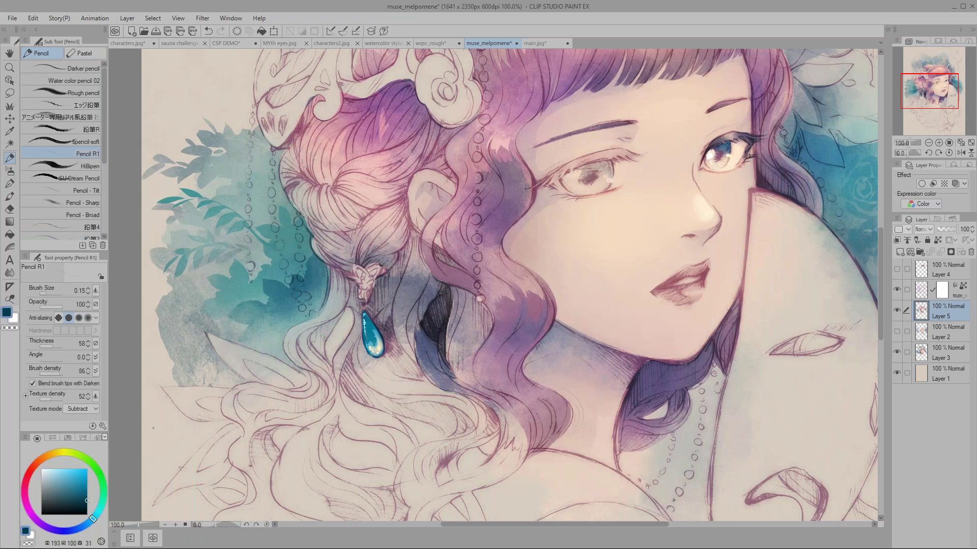
key(bracketright)
drag(420, 369, 356, 402)
click(49, 456)
click(52, 469)
- Toggle the visibility of Layer 5 and Layer 3 to compare their painting, leaving only Layer 3 hidden
click(897, 311)
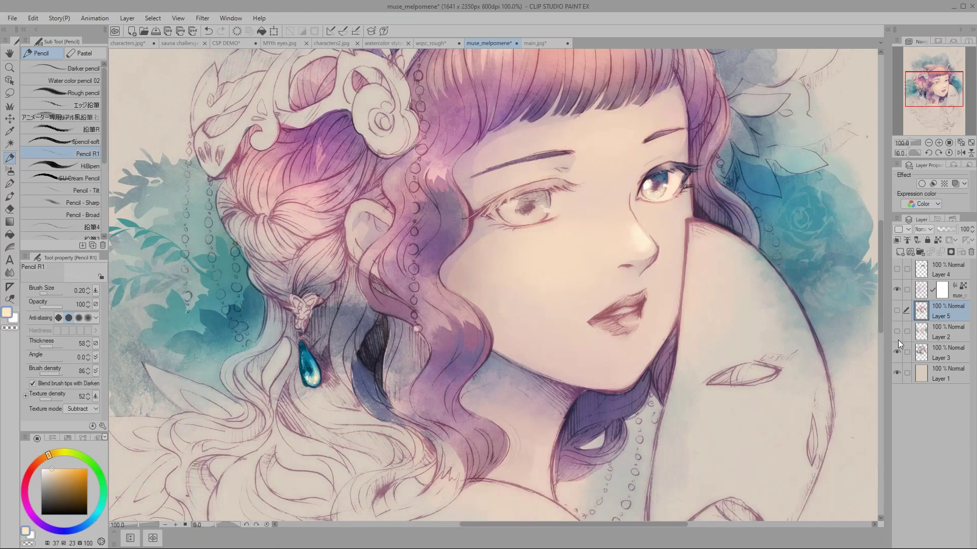
click(897, 352)
click(896, 353)
click(897, 310)
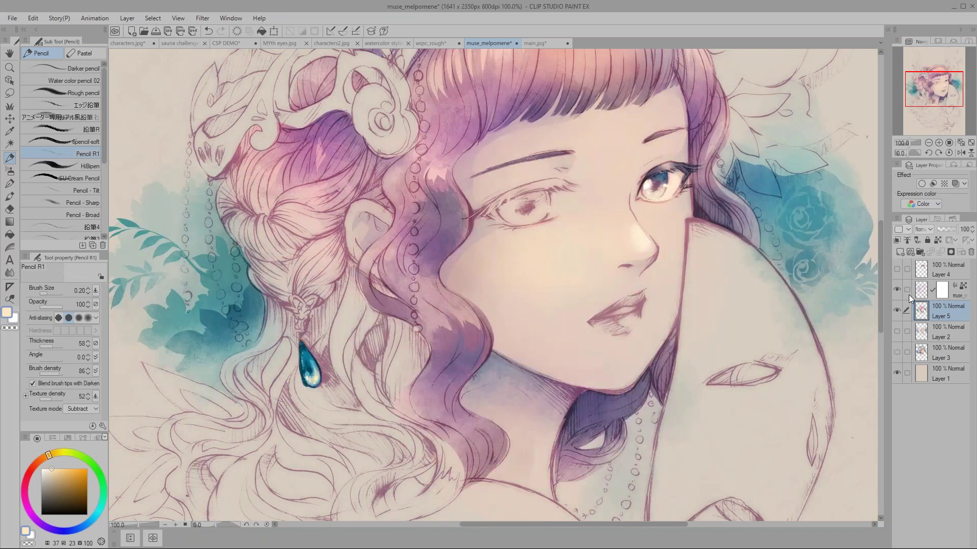
- Fill the bead strand over the wavy side lock with pale orange (37/34/100) dots, using the Real G-Pen at 0.15 to 0.3
key(p)
key(p)
key(p)
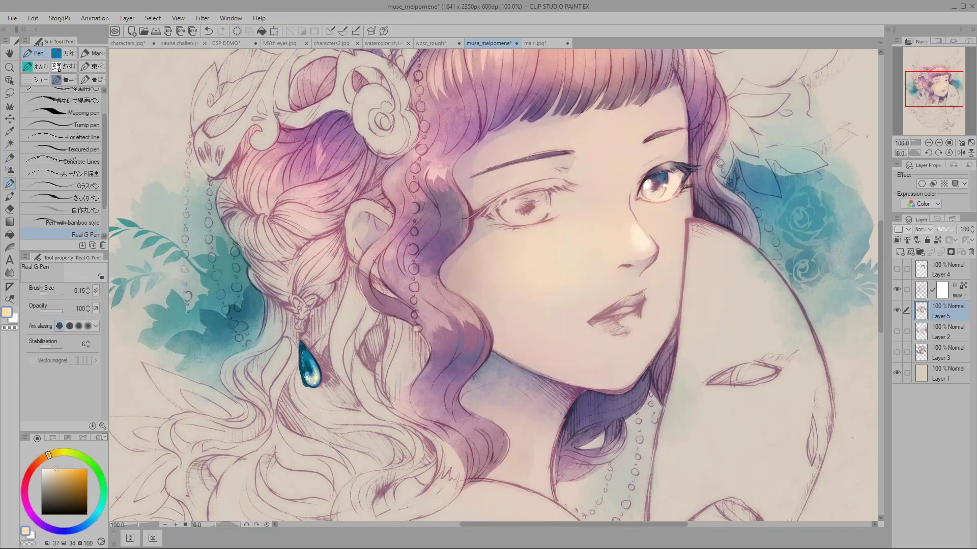
click(413, 301)
click(413, 288)
click(413, 269)
key(bracketright)
click(411, 249)
key(bracketleft)
click(413, 232)
drag(414, 207, 415, 208)
click(414, 187)
click(414, 168)
click(421, 150)
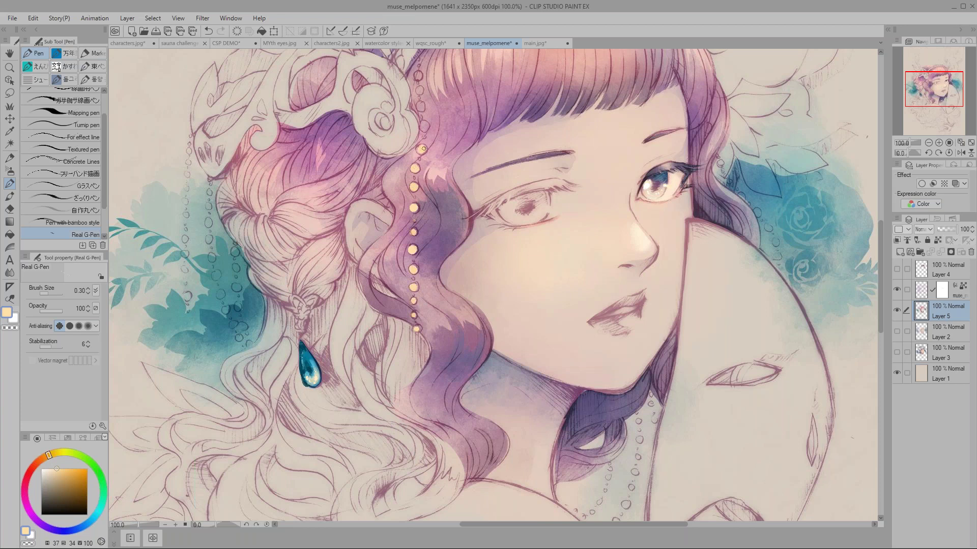
- Fill the upper beads of the strand beside the bangs with pale orange dots, using the Real G-Pen at size 0.4
drag(396, 149, 387, 204)
key(bracketright)
click(414, 180)
click(409, 161)
click(409, 146)
click(407, 130)
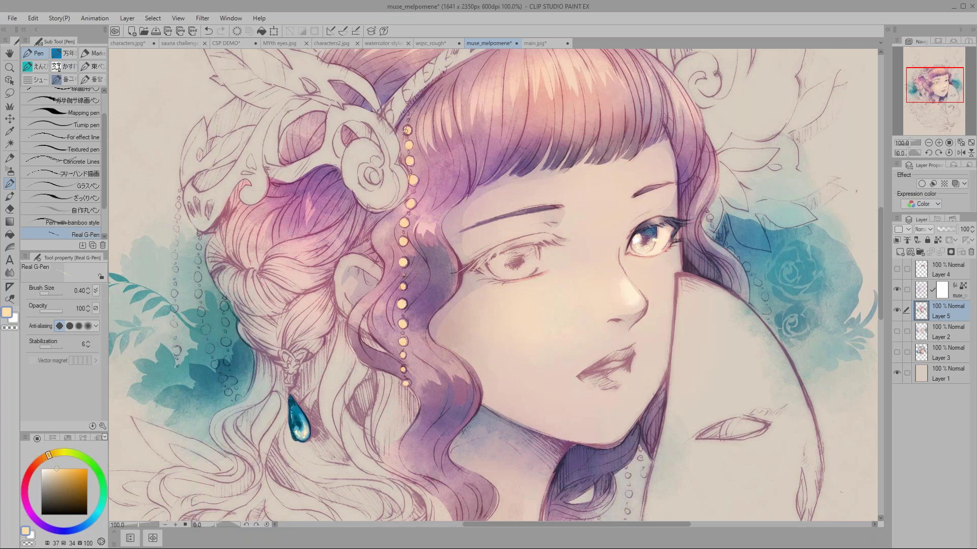
- Detail the beads with pale yellow (58/17/100) highlights and muted yellow (58/44/75) accents, using the Real G-Pen
scroll(285, 325, down, 3)
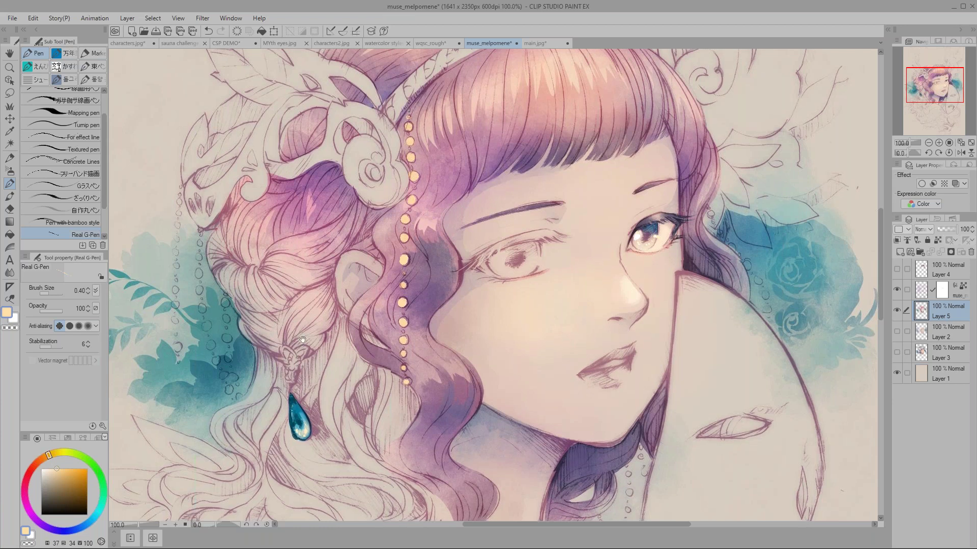
click(65, 460)
click(49, 466)
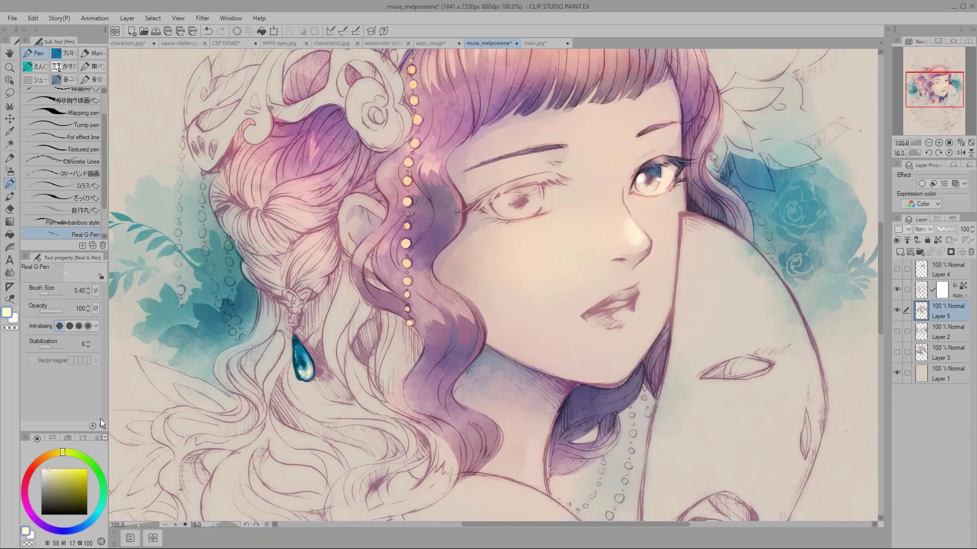
click(63, 476)
scroll(432, 121, up, 1)
- Lasso the left eye's iris and paint it blue, including (208/65/88), with Pure WaterColor G
key(m)
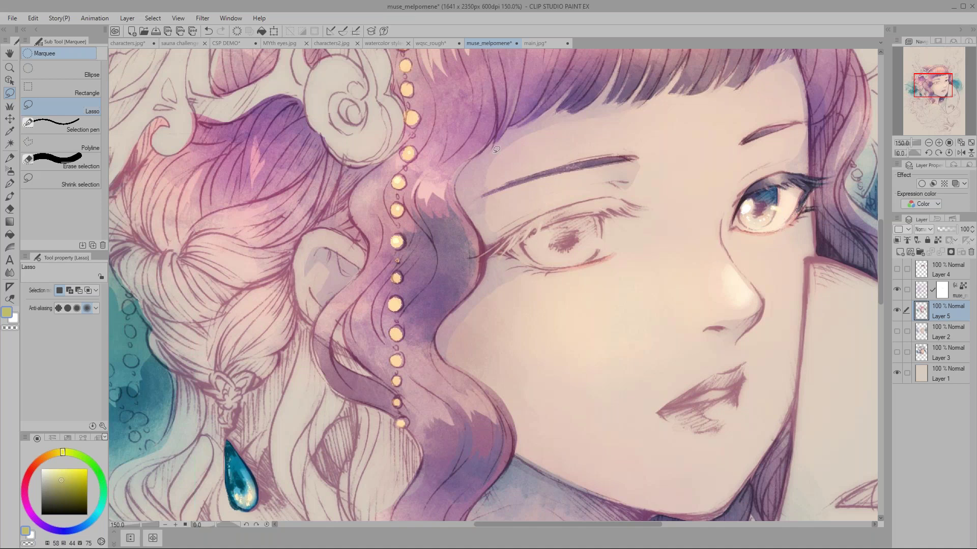
mouse_move(525, 233)
mouse_down()
mouse_move(527, 249)
mouse_move(564, 266)
mouse_move(600, 245)
mouse_move(599, 211)
mouse_move(581, 204)
mouse_move(527, 232)
mouse_up()
key(b)
mouse_move(593, 235)
mouse_down()
mouse_move(587, 216)
mouse_move(525, 237)
mouse_move(594, 230)
mouse_move(574, 226)
mouse_move(530, 241)
mouse_move(604, 236)
mouse_move(569, 217)
mouse_move(529, 238)
mouse_move(596, 239)
mouse_move(544, 243)
mouse_up()
key(bracketleft)
click(70, 474)
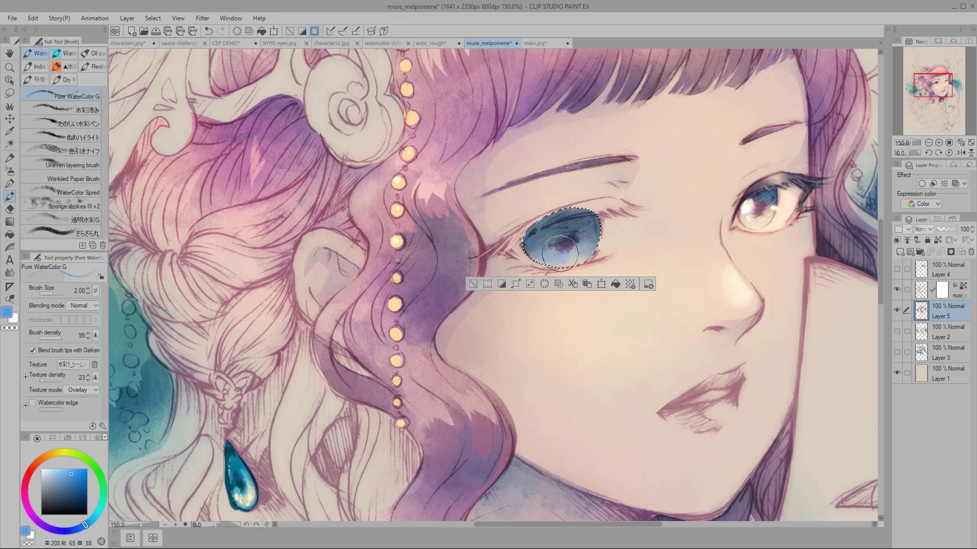
- Add a warm peach (36/44/100) reflection to the lower part of the left iris and clear the selection
click(48, 456)
click(61, 469)
key(bracketleft)
key(bracketleft)
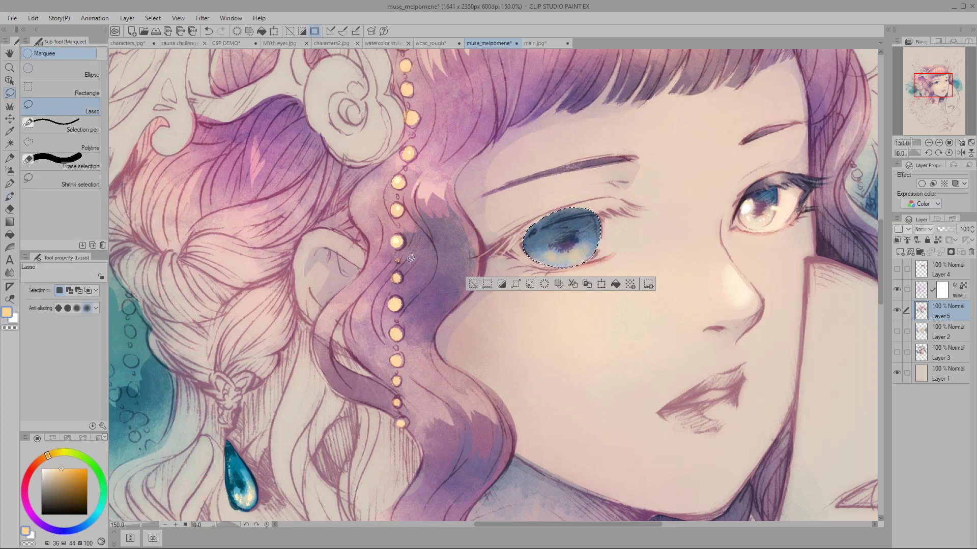
key(ctrl+d)
- Lasso the left eye's upper lash line and fill it with dark tones sampled from the right eye, using Pure WaterColor G
mouse_move(613, 197)
mouse_down()
mouse_move(477, 251)
mouse_move(514, 254)
mouse_move(555, 219)
mouse_move(649, 205)
mouse_up()
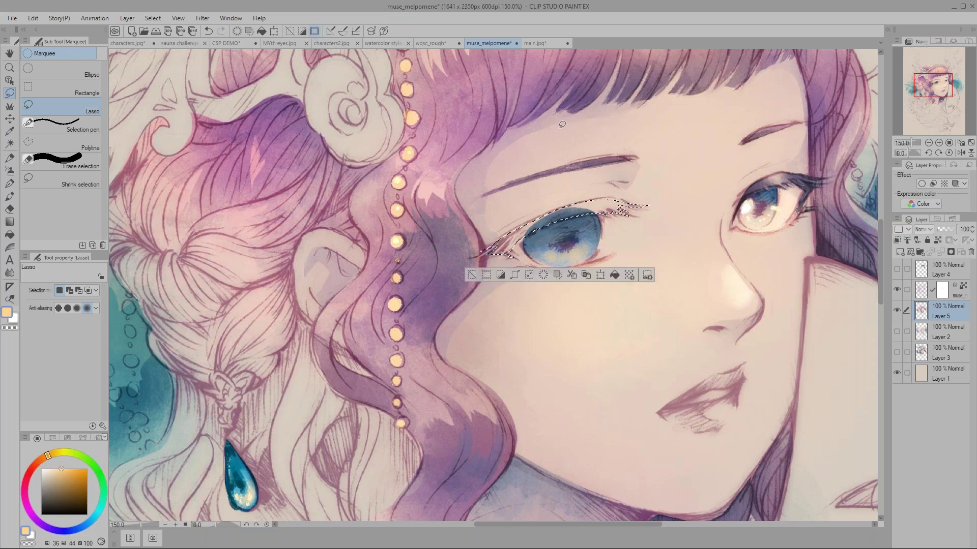
key(b)
alt+click(757, 186)
key(bracketright)
key(bracketright)
key(bracketright)
mouse_move(491, 254)
mouse_down()
mouse_move(531, 222)
mouse_move(507, 236)
mouse_move(582, 208)
mouse_move(646, 205)
mouse_up()
mouse_move(585, 210)
mouse_down()
mouse_move(657, 205)
mouse_move(560, 211)
mouse_up()
alt+click(754, 190)
drag(489, 252, 595, 205)
alt+click(586, 204)
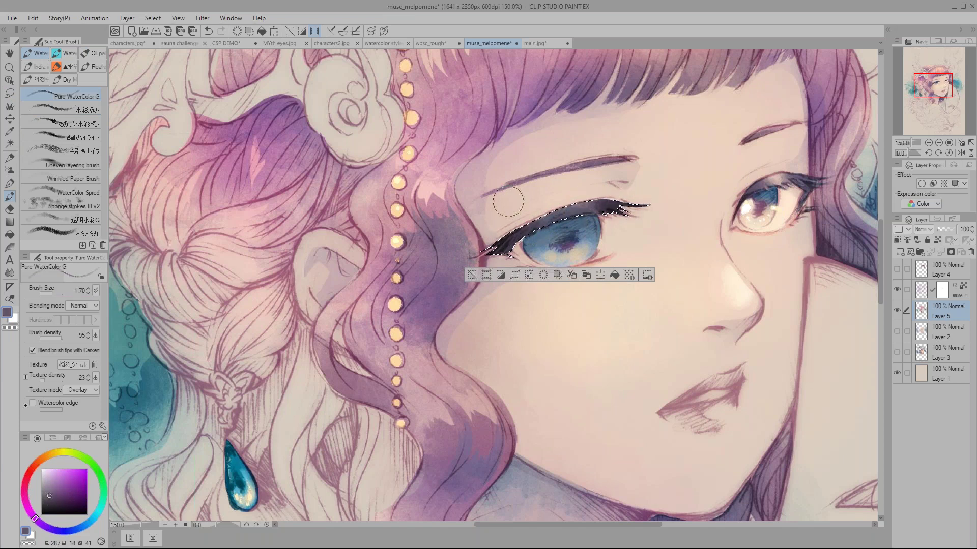
key(ctrl+d)
- Lasso a highlight shape on the left iris and paint it cream (44/14/100) with Pure WaterColor G and the Soft airbrush
key(m)
mouse_move(555, 229)
mouse_down()
mouse_move(537, 253)
mouse_move(533, 244)
mouse_up()
key(b)
alt+click(539, 252)
key(bracketright)
key(bracketright)
key(bracketright)
mouse_move(554, 231)
mouse_down()
mouse_move(514, 248)
mouse_move(545, 232)
mouse_up()
key(bracketleft)
key(bracketleft)
click(51, 467)
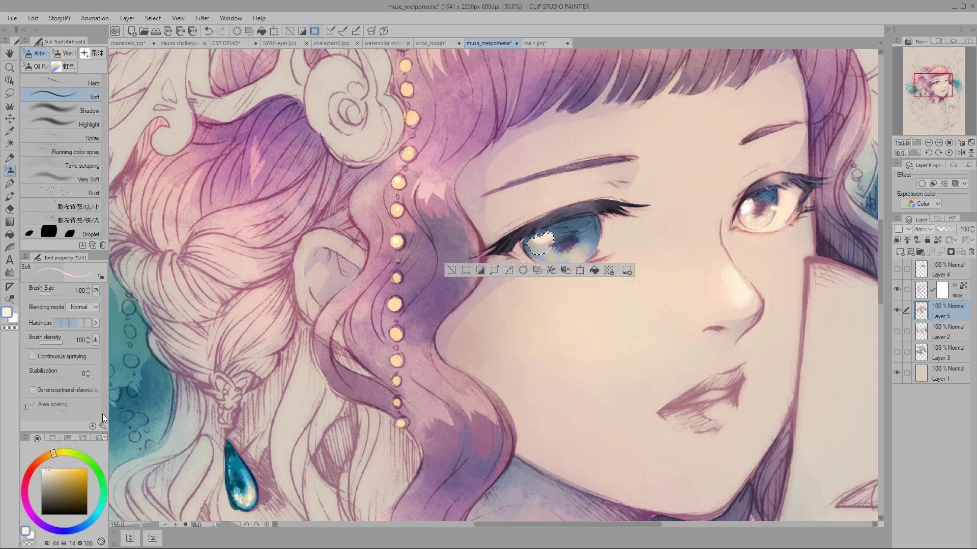
key(m)
key(ctrl+d)
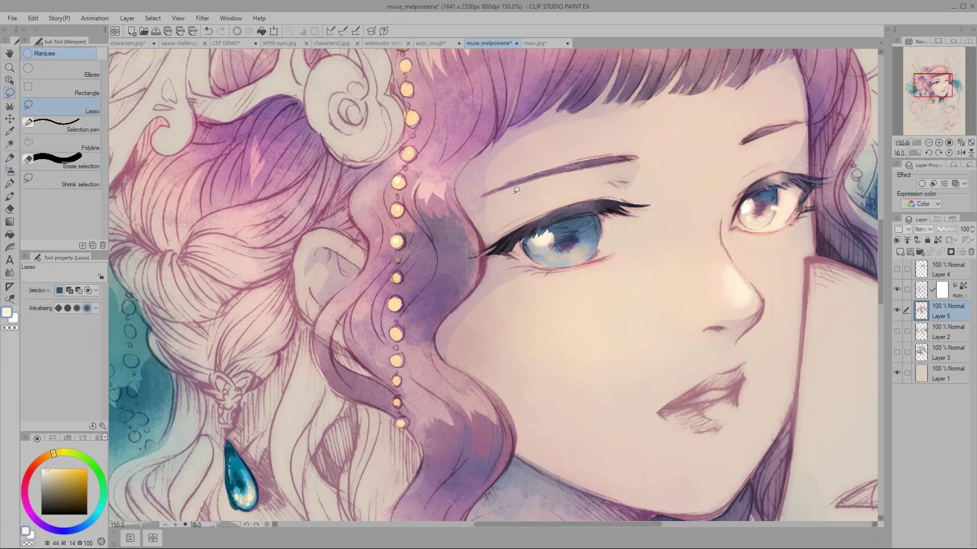
- Add small cream (47/24/100), yellow and peach (32/21/100) glints to the left iris with the Real G-Pen at 0.4 to 0.15
key(p)
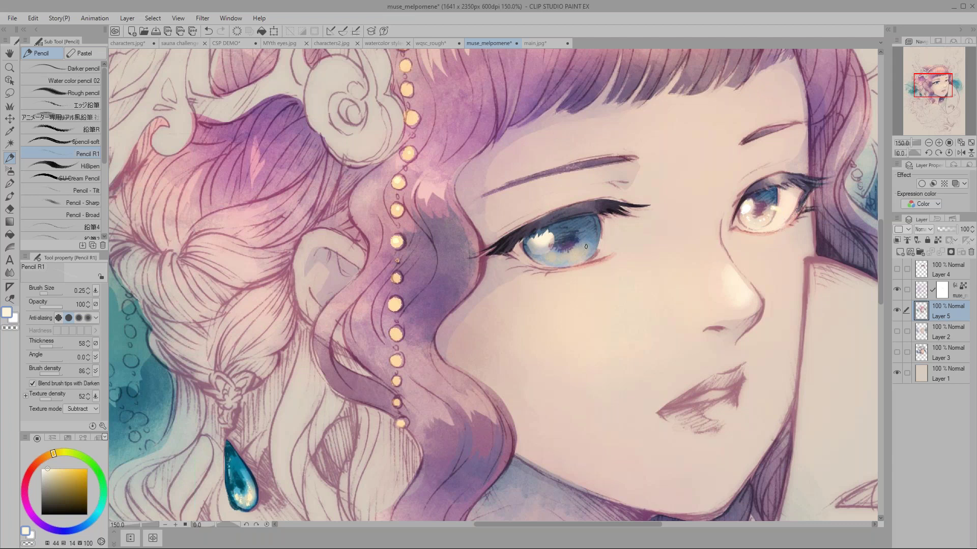
alt+click(630, 221)
key(p)
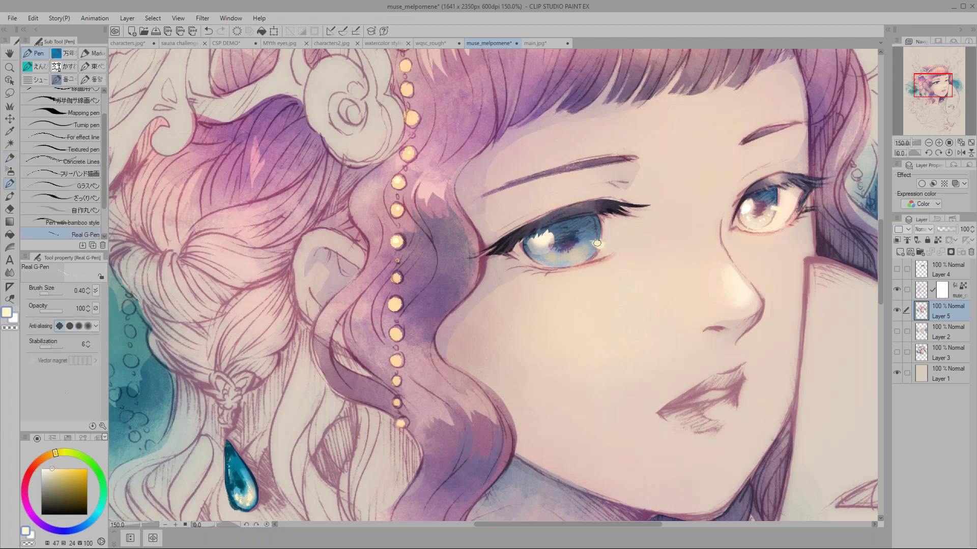
alt+click(600, 240)
click(67, 468)
click(45, 457)
click(50, 469)
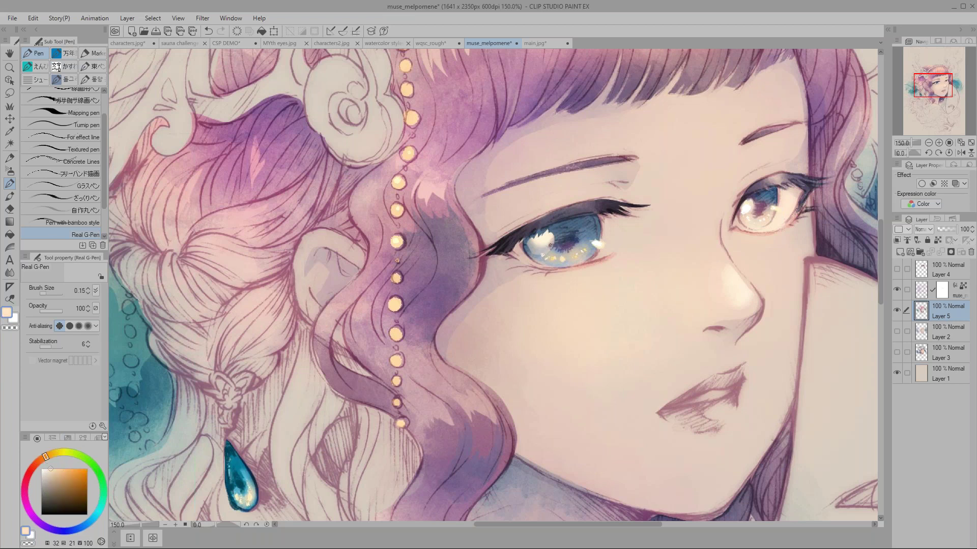
- Glaze the left eye with orange (32/49/100), using the Very Soft airbrush in Overlay mode at size 10
click(10, 171)
click(36, 179)
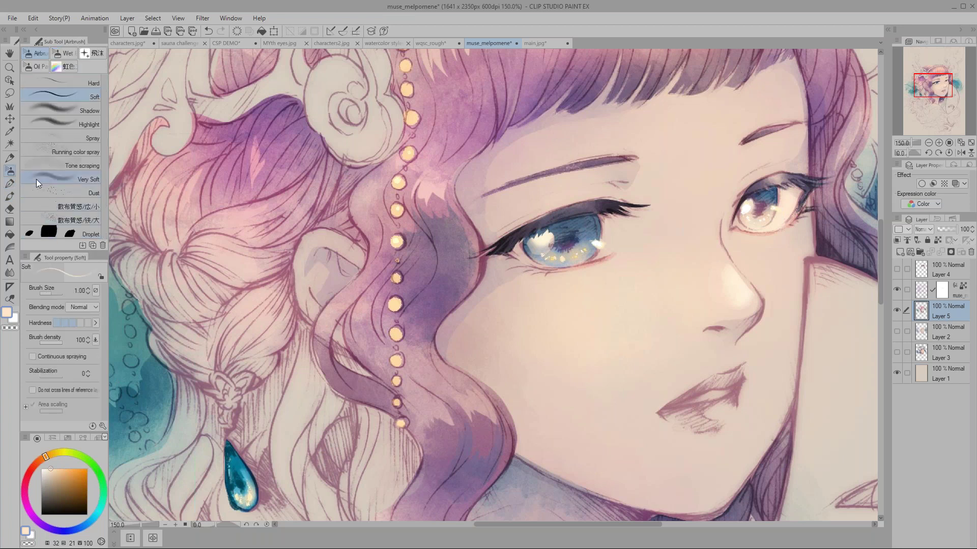
click(63, 469)
key(bracketleft)
key(bracketleft)
key(bracketleft)
key(bracketleft)
key(bracketleft)
key(bracketleft)
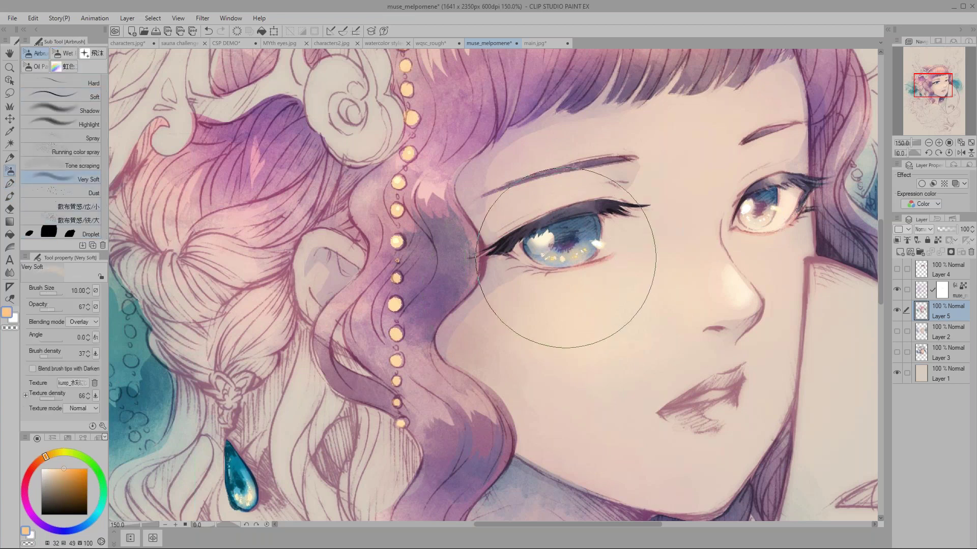
mouse_move(575, 256)
mouse_down()
mouse_move(547, 254)
mouse_move(550, 236)
mouse_move(529, 246)
mouse_move(519, 238)
mouse_up()
- Lasso the lower eyeball of the left eye and brighten it with pale peach (31/18/99), using Pure WaterColor G at 1.5
key(m)
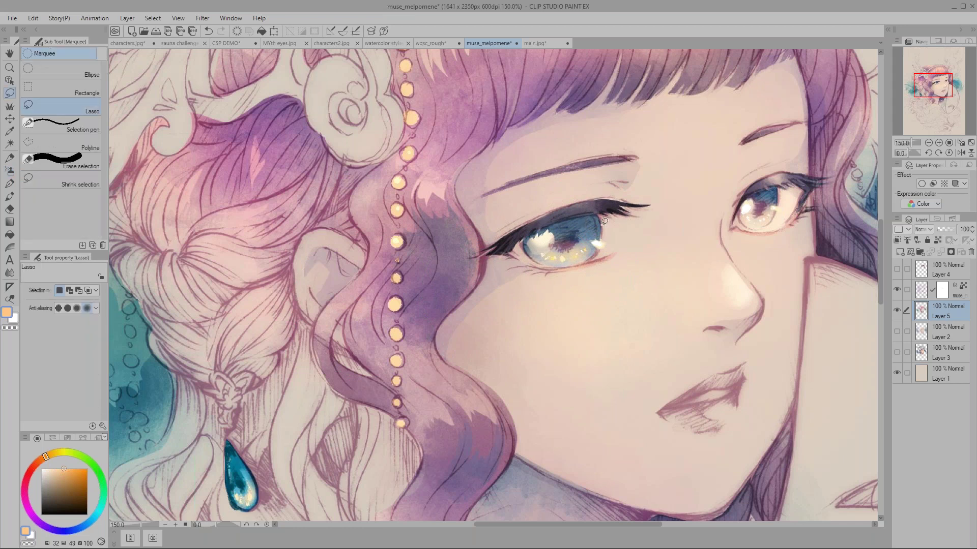
mouse_move(621, 222)
mouse_down()
mouse_move(615, 248)
mouse_move(593, 253)
mouse_move(598, 229)
mouse_up()
mouse_move(523, 242)
mouse_down()
mouse_move(575, 265)
mouse_move(606, 252)
mouse_move(618, 222)
mouse_move(595, 217)
mouse_move(510, 255)
mouse_up()
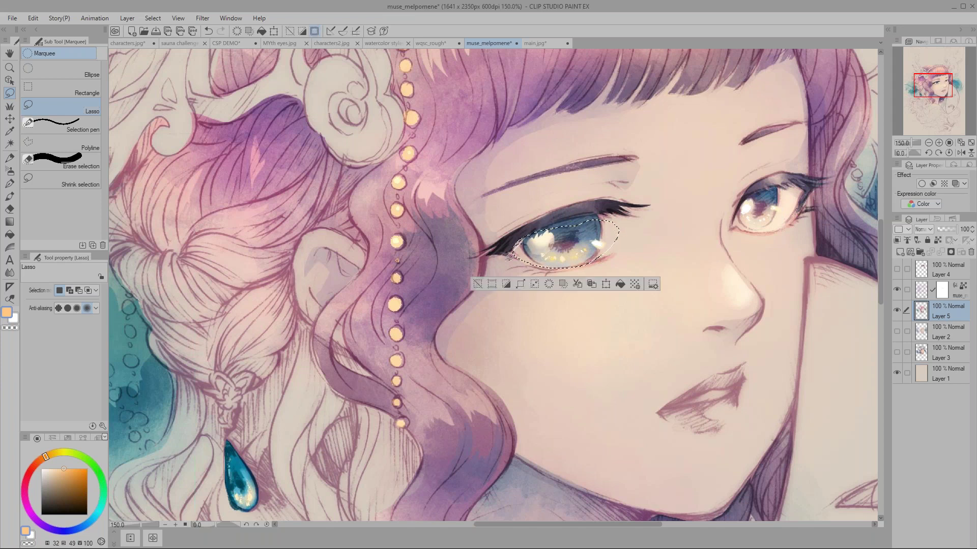
key(b)
alt+click(782, 214)
key([)
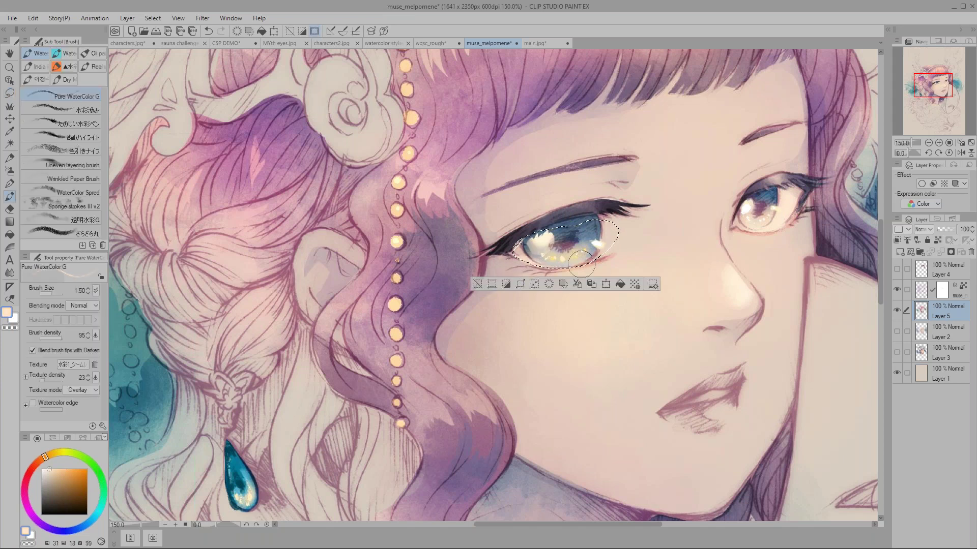
key(ctrl+d)
key(m)
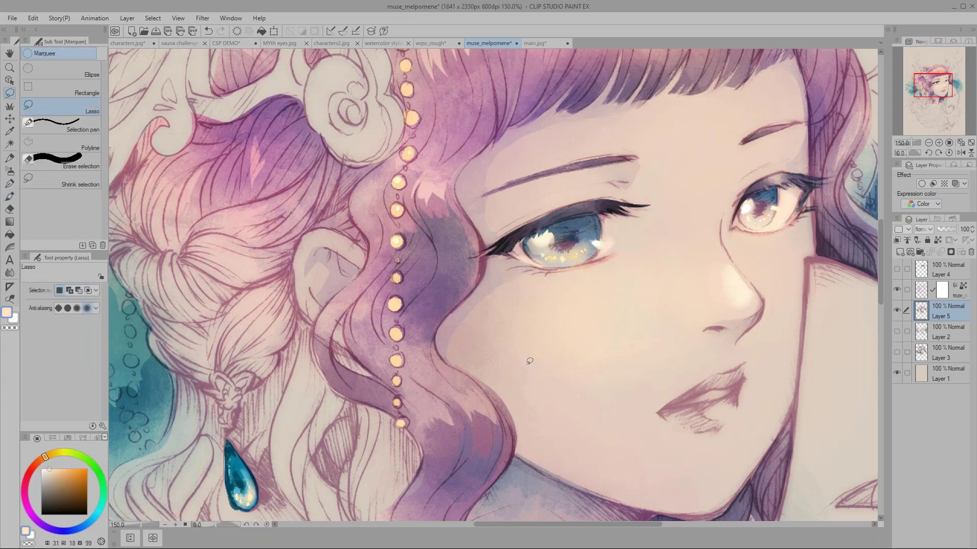
- Set the line-art layer's opacity to 59%
scroll(529, 361, down, 3)
scroll(391, 316, up, 2)
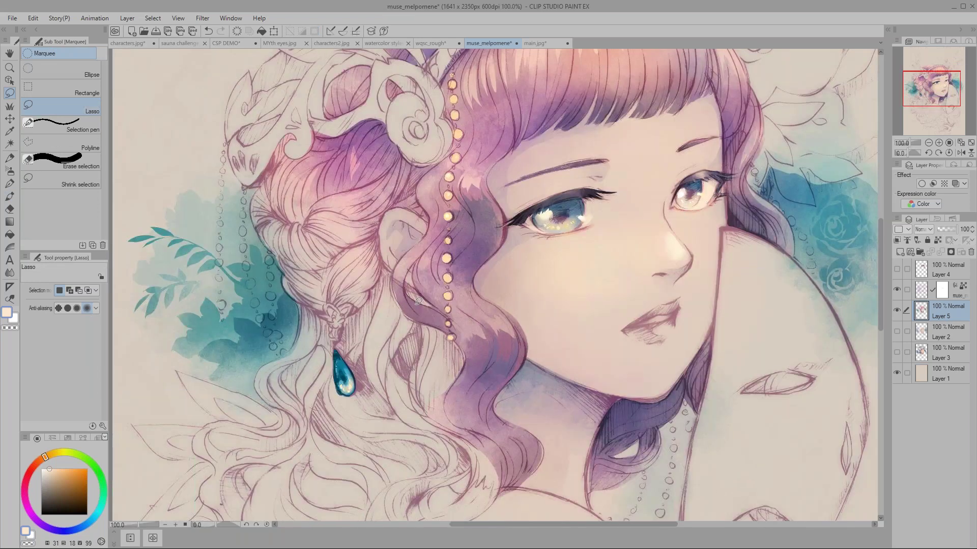
click(922, 293)
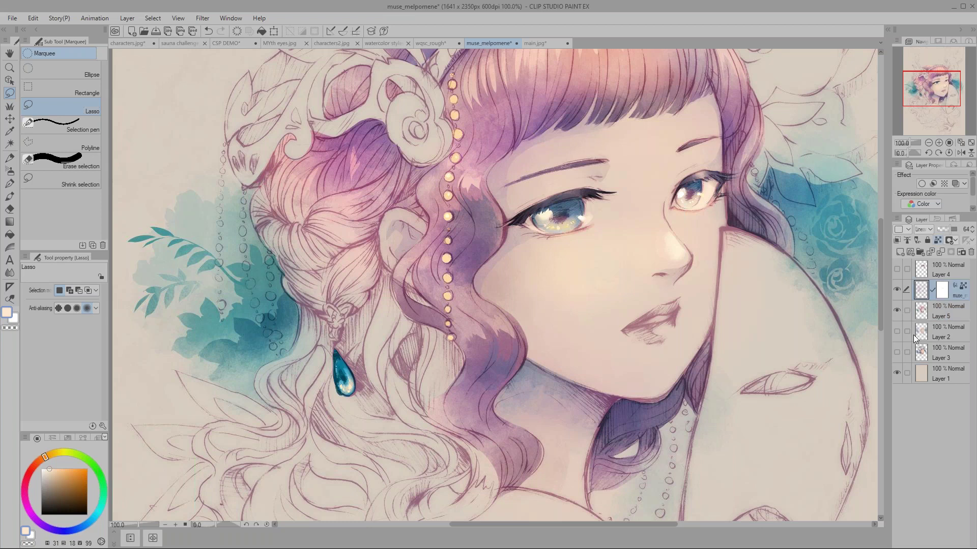
click(942, 229)
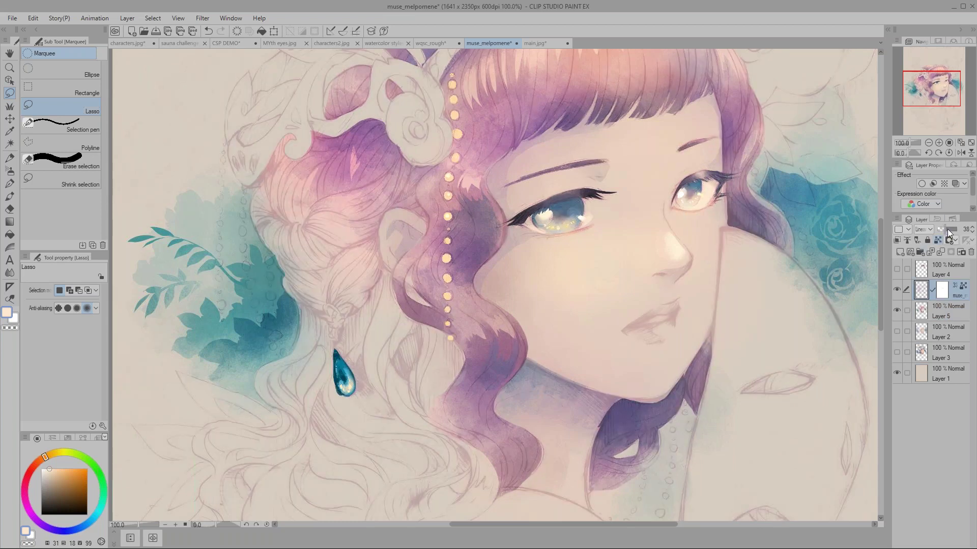
drag(942, 230, 947, 230)
- Toggle the line art, Layer 2 and Layer 3 to compare the painting, leaving the line art and Layer 3 shown
click(897, 289)
click(898, 332)
click(898, 332)
click(896, 352)
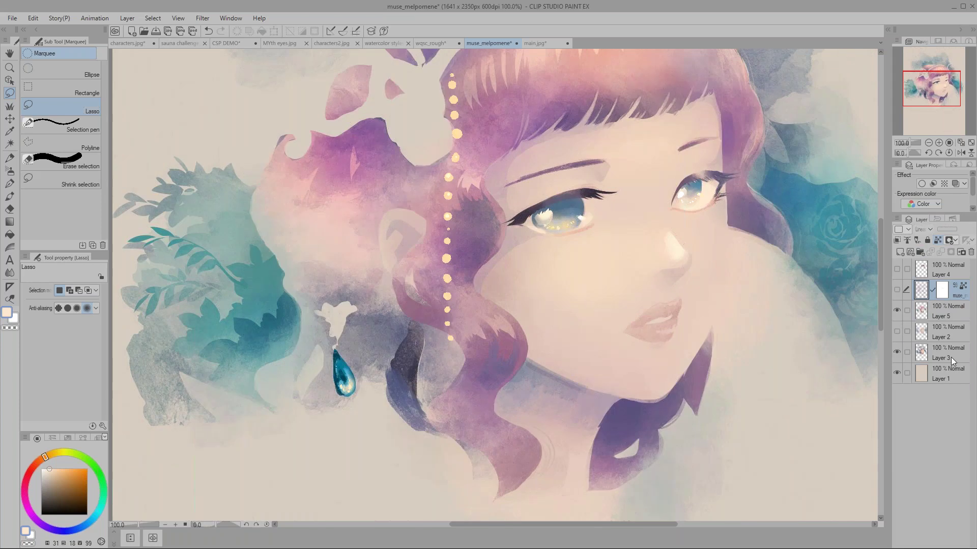
click(896, 352)
click(896, 352)
click(896, 290)
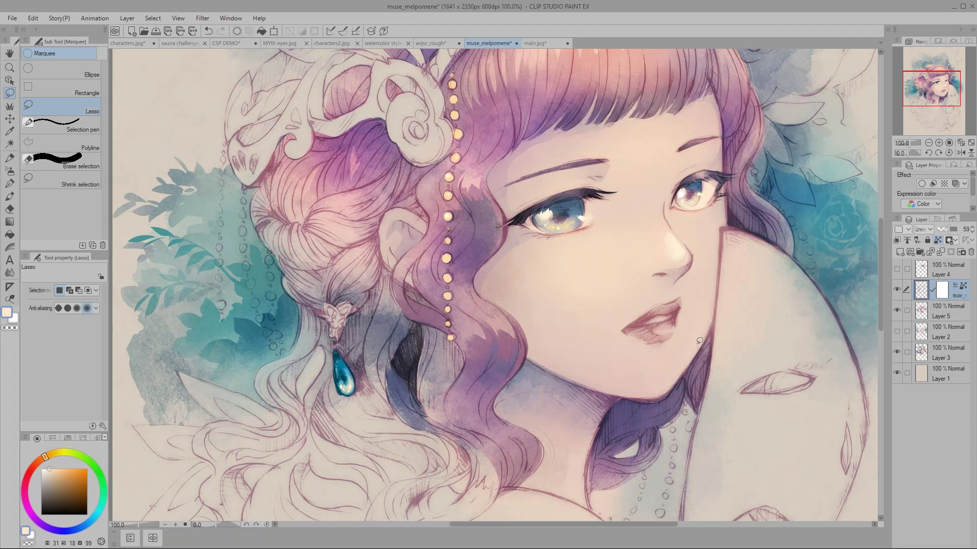
click(896, 353)
click(897, 353)
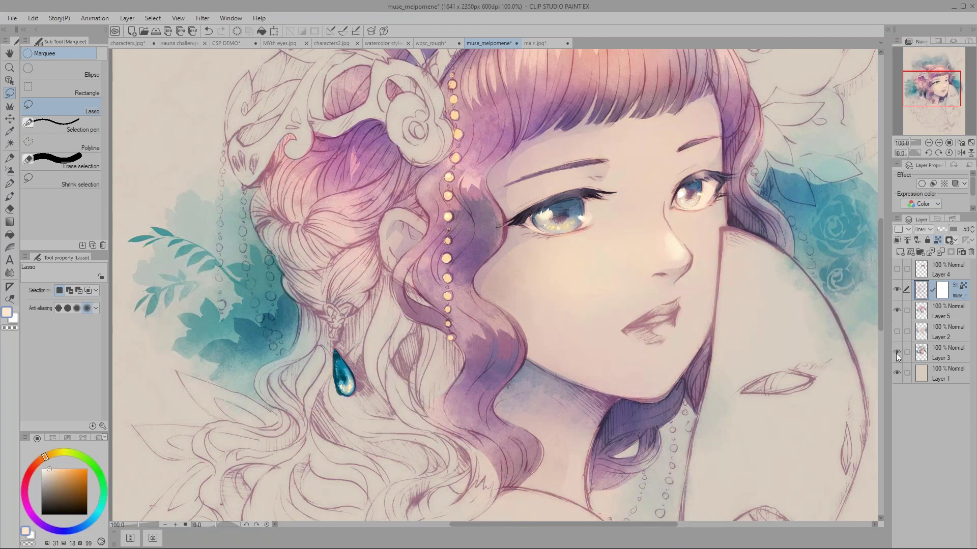
click(924, 349)
click(920, 295)
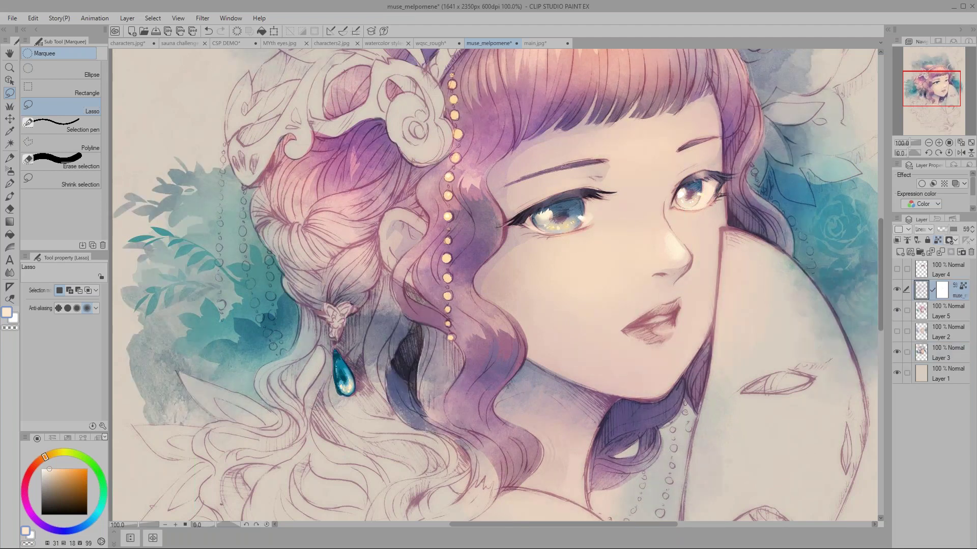
- Fade the line art over the teal roses and leaves behind the face on its layer mask, using the Soft eraser at size 8
click(10, 197)
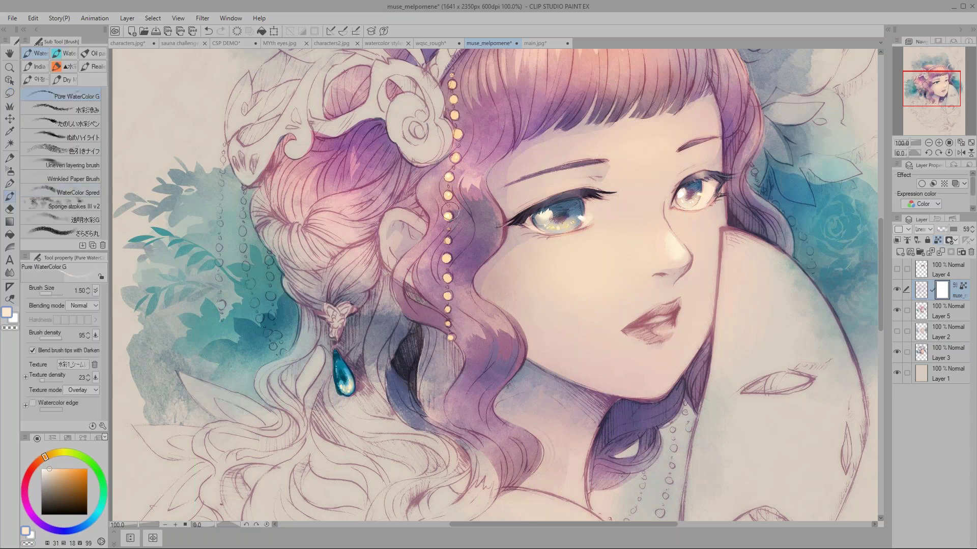
key(e)
drag(881, 153, 738, 253)
drag(694, 209, 709, 272)
click(62, 88)
key(bracketright)
scroll(712, 254, up, 1)
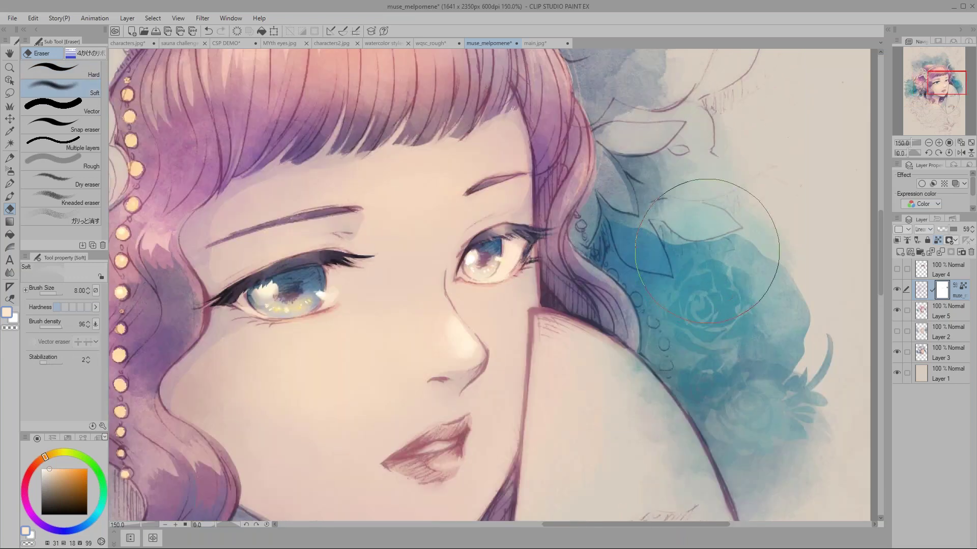
scroll(773, 204, up, 3)
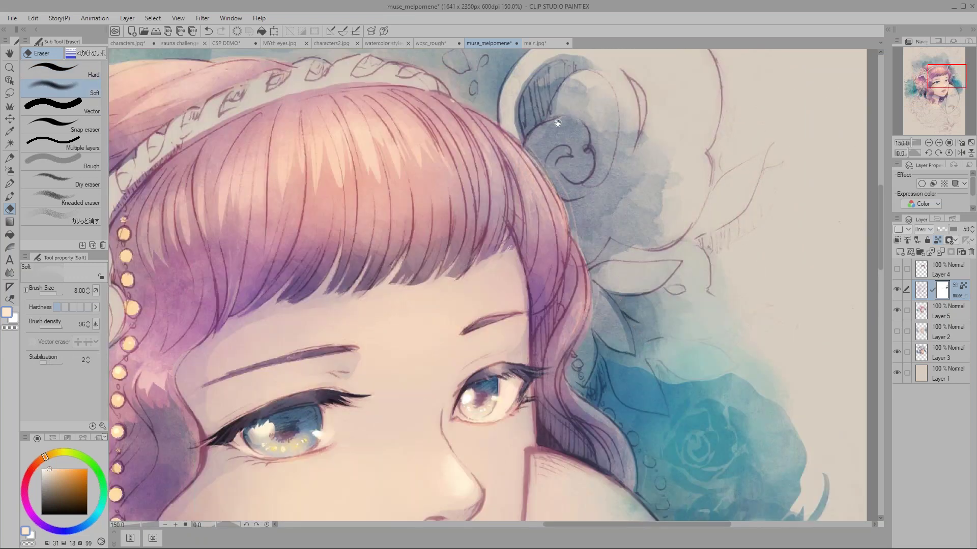
- Fade the line art around the headdress's outer feathers on the layer mask, using the Soft eraser at size 7
scroll(557, 123, up, 5)
key(bracketleft)
drag(261, 240, 666, 26)
drag(309, 96, 349, 98)
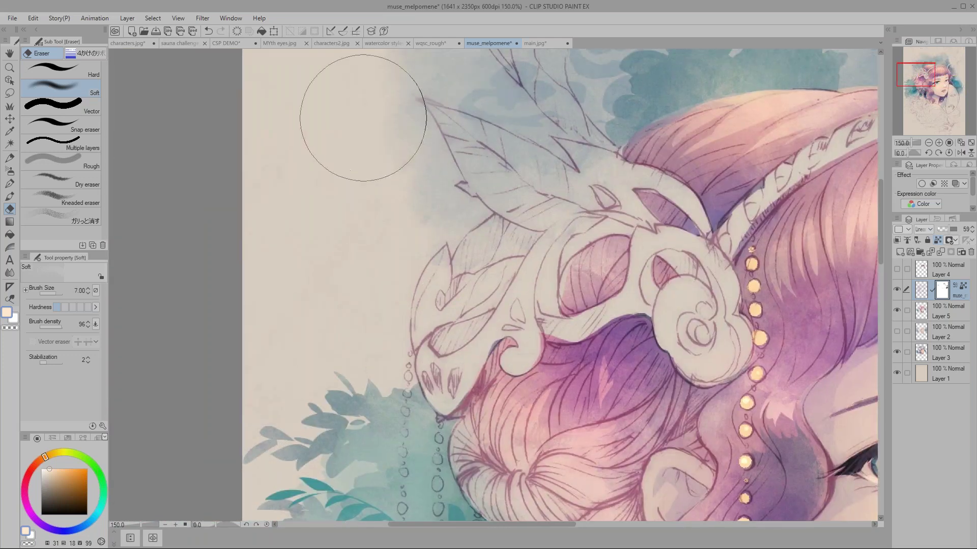
scroll(414, 266, down, 10)
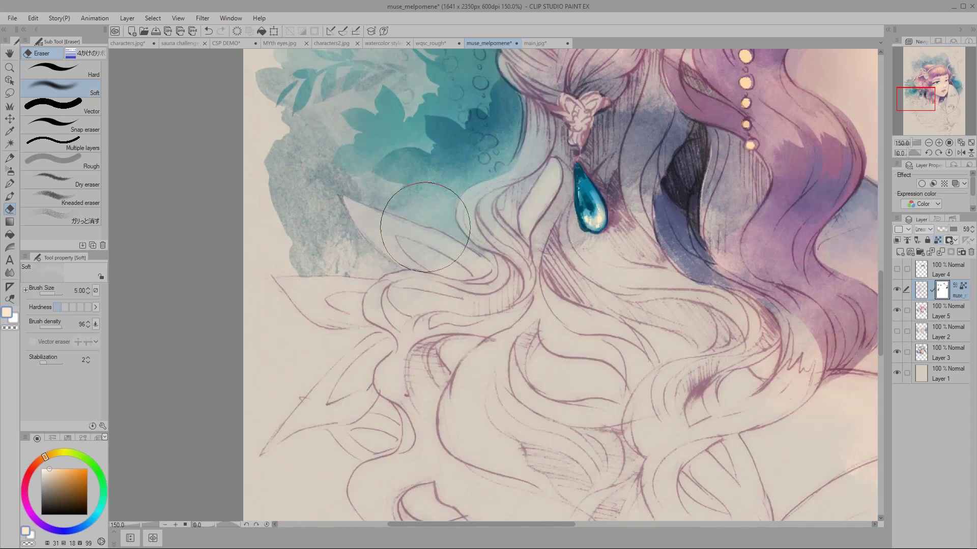
- Fade the line art over the teal foliage and bead strings beside the braided bun, reducing the Soft eraser from 5 to 3
key(bracketleft)
key(bracketleft)
mouse_move(295, 195)
mouse_down()
mouse_move(359, 237)
mouse_move(352, 319)
mouse_move(327, 305)
mouse_up()
key(bracketleft)
key(bracketleft)
drag(493, 110, 524, 212)
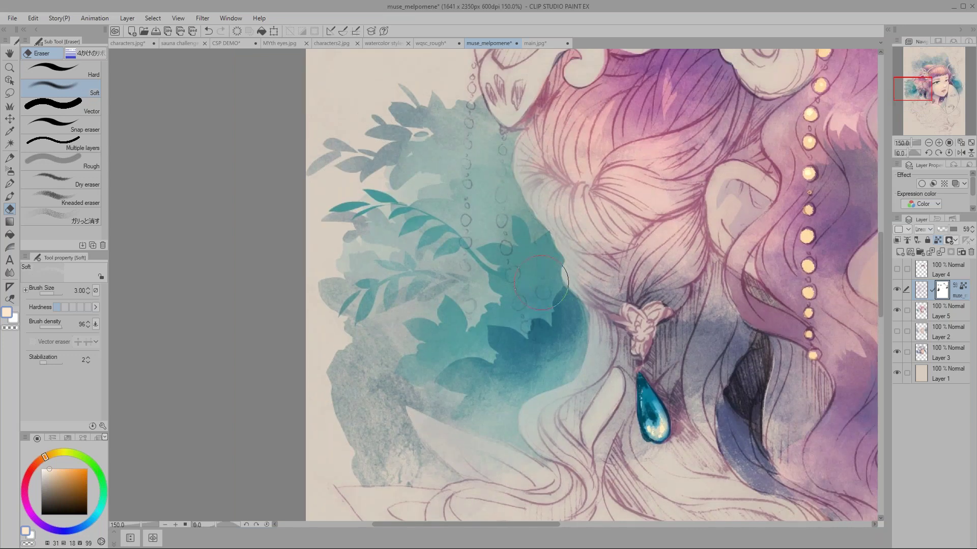
- Soften the line art around the nose and the outer corners of both eyes, reducing the Soft eraser from 1.7 to 1.2
mouse_move(438, 503)
mouse_down()
mouse_move(394, 384)
mouse_move(305, 364)
mouse_up()
mouse_move(786, 310)
mouse_down()
mouse_move(611, 228)
mouse_move(514, 222)
mouse_up()
key(bracketleft)
drag(589, 255, 544, 240)
drag(695, 274, 644, 346)
mouse_move(556, 53)
mouse_down()
mouse_move(562, 64)
mouse_move(515, 207)
mouse_move(541, 230)
mouse_up()
key(bracketleft)
key(bracketleft)
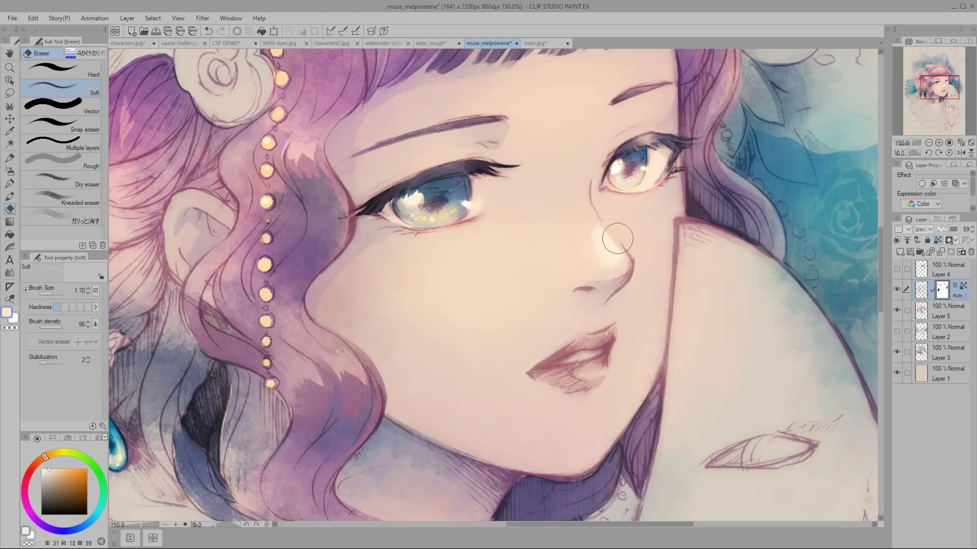
drag(356, 209, 340, 224)
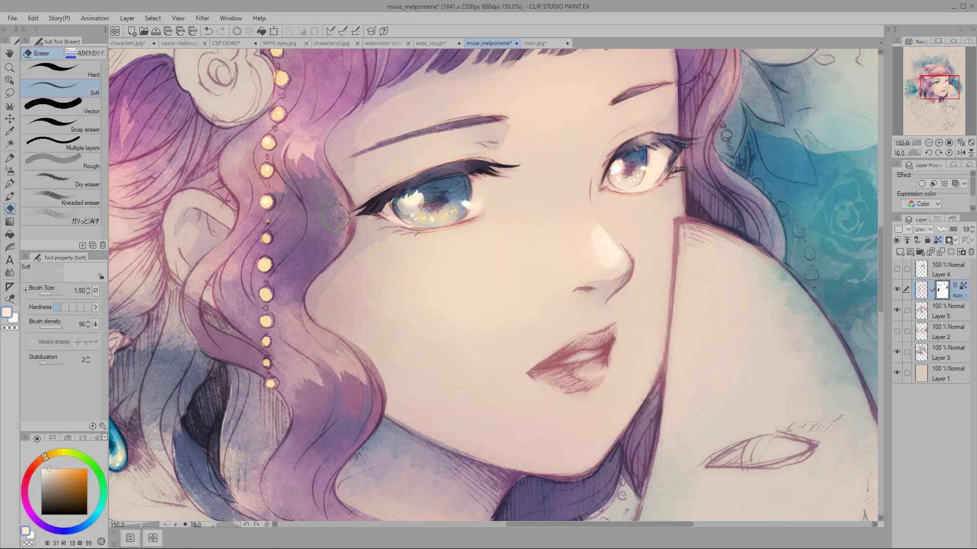
key(bracketleft)
drag(537, 194, 511, 222)
key(bracketleft)
drag(661, 196, 643, 218)
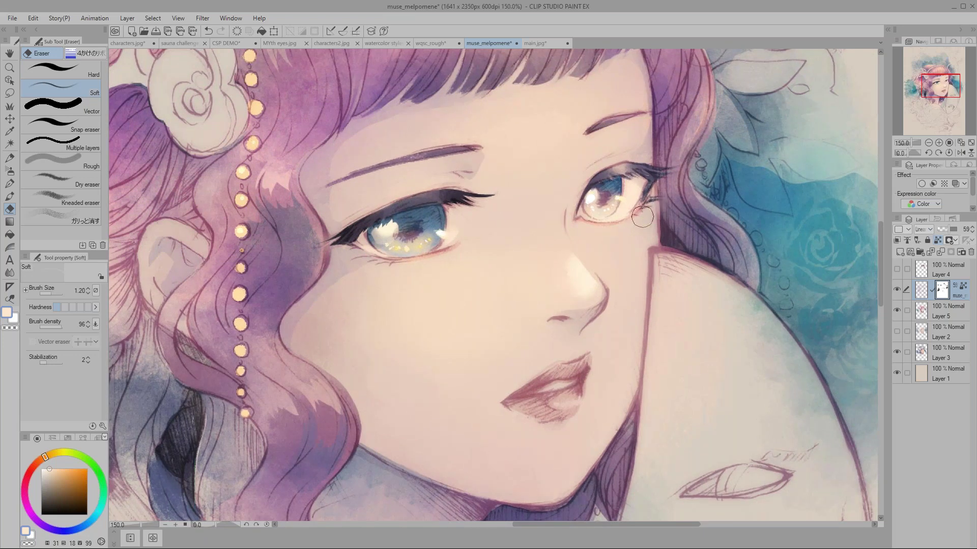
scroll(550, 425, down, 2)
drag(513, 440, 620, 409)
drag(471, 349, 481, 407)
- Paint the gaps in the braided headband muted purple (284/27/60) on Layer 5, using Pencil R1 at size 0.4
click(927, 305)
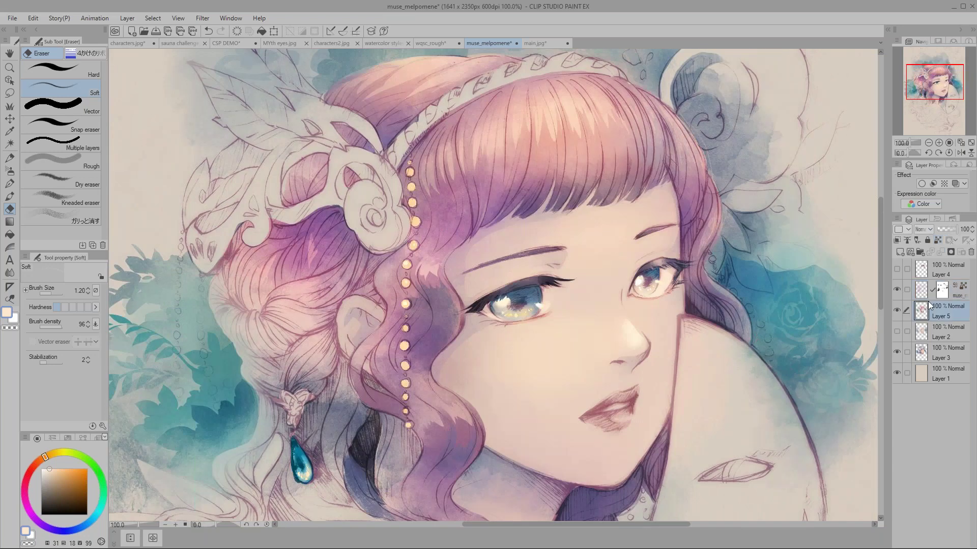
key(m)
drag(458, 305, 488, 300)
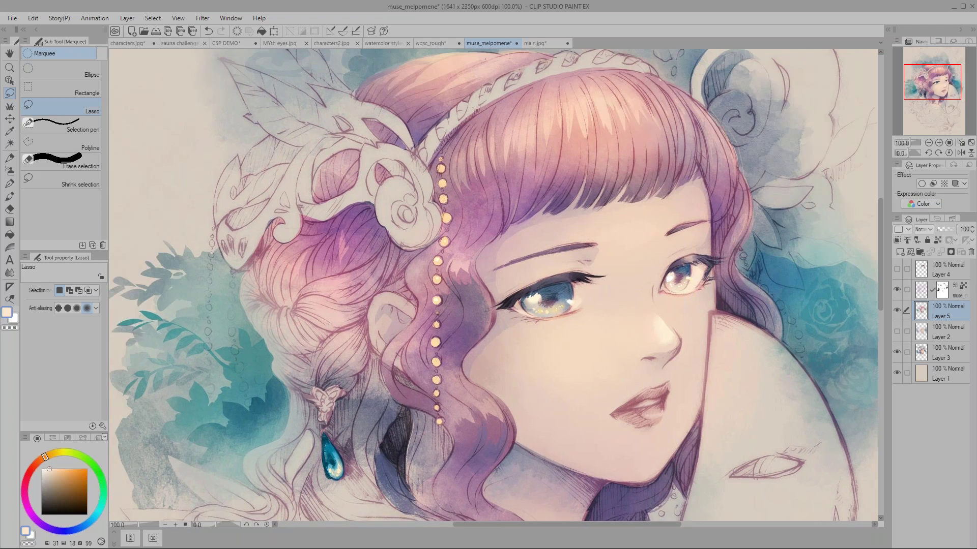
key(p)
drag(451, 134, 425, 154)
key(bracketright)
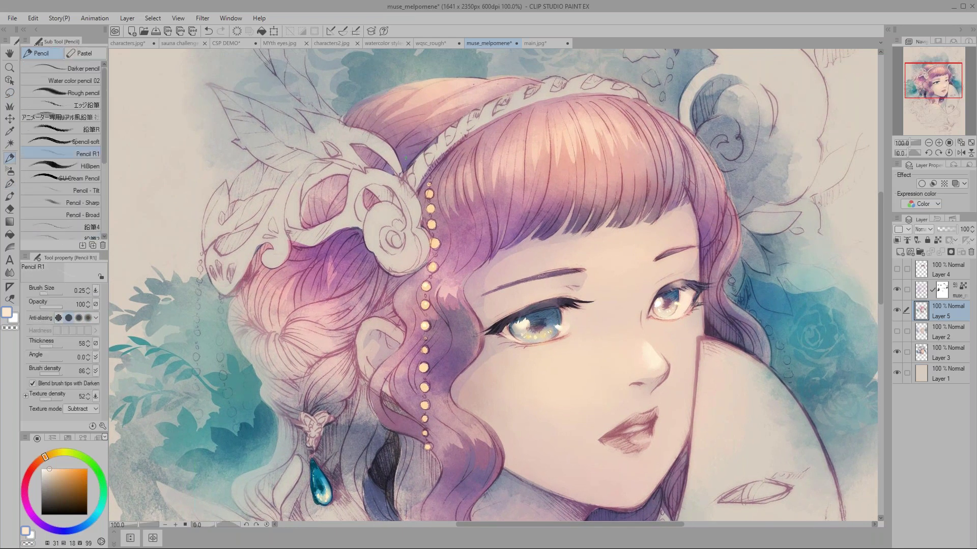
alt+click(429, 156)
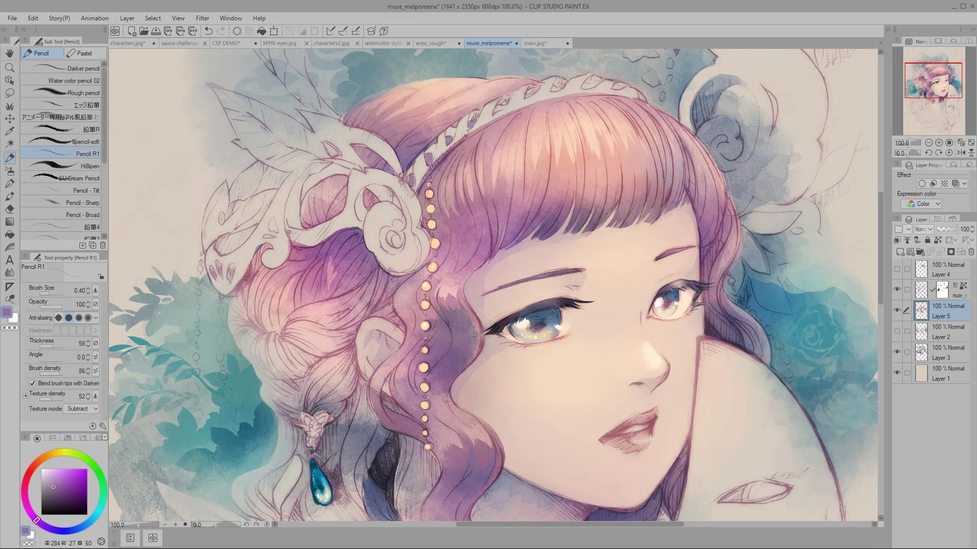
- Smooth the skin around the nose tip and nostril with sampled peach (18/17/87), using Pencil R1 at size 0.6
drag(316, 256, 265, 198)
scroll(609, 235, up, 2)
key(bracketright)
key(bracketright)
key(bracketright)
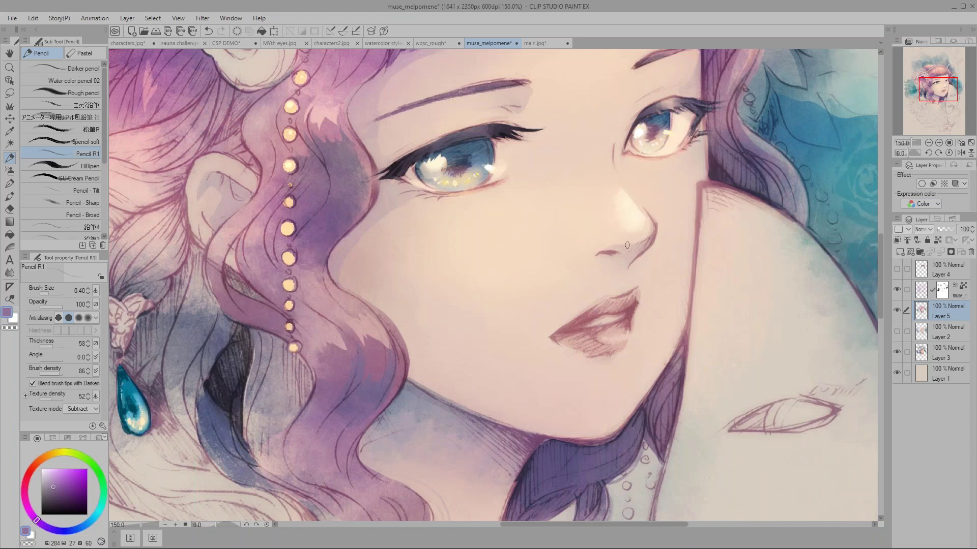
alt+click(650, 232)
alt+click(623, 245)
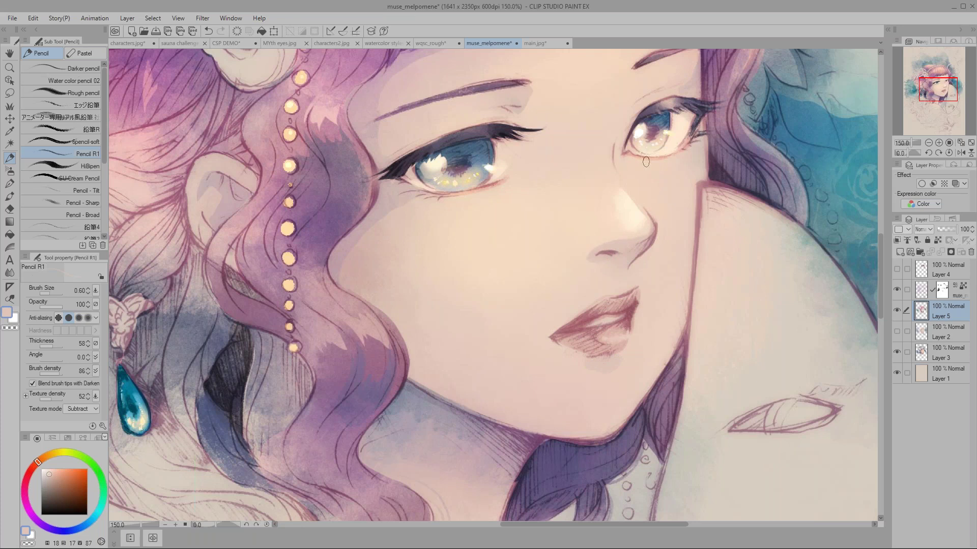
- Retouch the skin beneath the left eye with sampled dusty pink (358/13/78), raising Pencil R1 to size 1.2
key(bracketright)
key(bracketright)
alt+click(517, 191)
key(bracketleft)
key(bracketleft)
alt+click(386, 202)
key(bracketright)
key(bracketright)
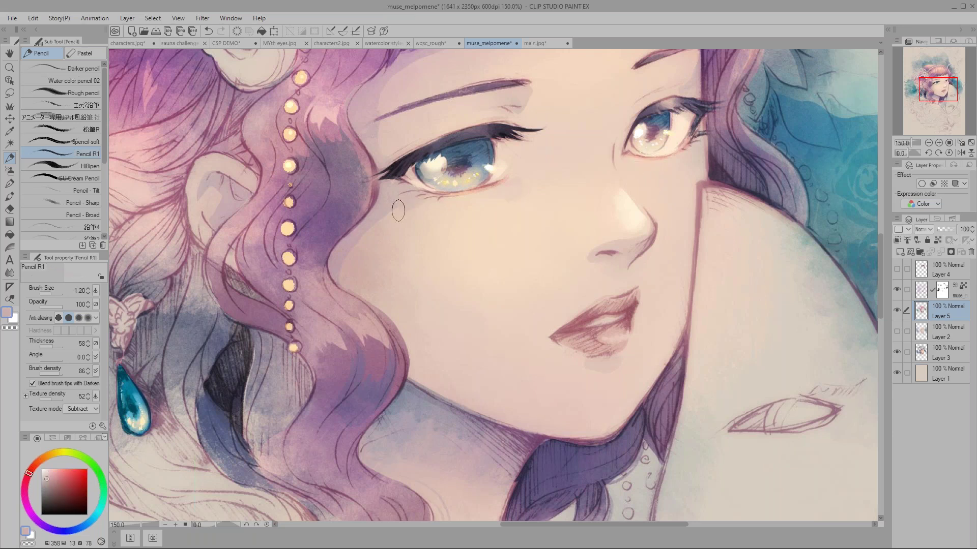
- Blend the cheek shading below the left eye's outer corner with sampled skin tones such as 27/19/91, using Pencil R1
alt+click(423, 204)
alt+click(392, 214)
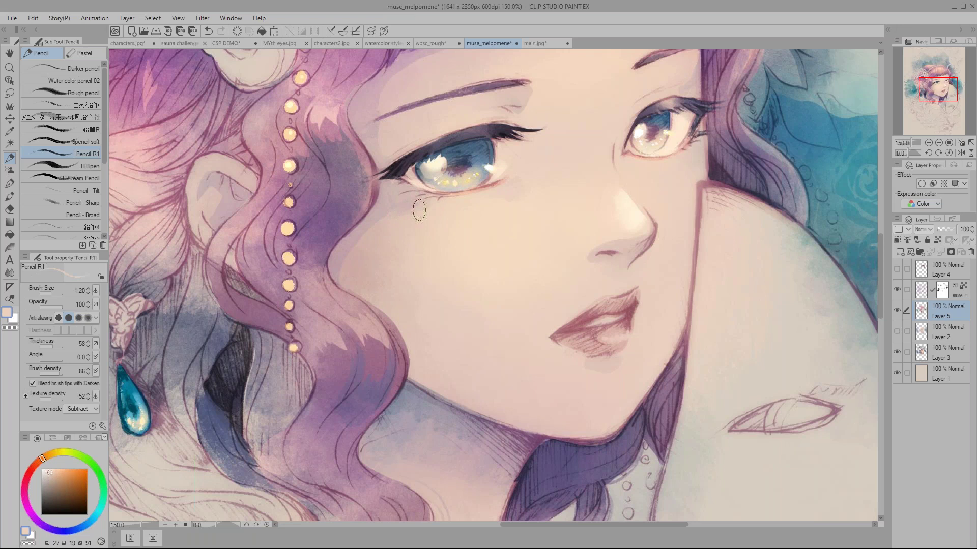
alt+click(379, 218)
alt+click(386, 209)
key(bracketright)
alt+click(399, 203)
alt+click(374, 228)
- Refine the skin at the left eye's inner corner with a sampled skin tone and a smaller Pencil R1
key(bracketleft)
key(bracketleft)
key(bracketleft)
key(bracketleft)
key(bracketleft)
alt+click(517, 189)
key(bracketright)
key(bracketleft)
- Smooth the skin beneath the right eye with sampled peach tones such as 24/15/86, using Pencil R1 at about 0.6
alt+click(667, 160)
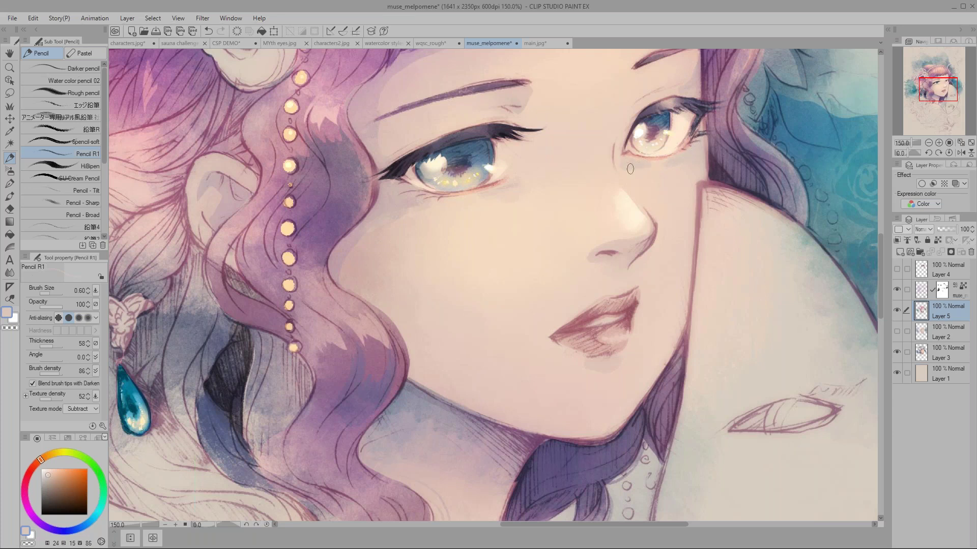
alt+click(681, 167)
key(bracketright)
alt+click(658, 168)
key(bracketleft)
- Refine the shading around the nose tip and nostril with sampled mauve (326/32/61) and peach tones, reducing Pencil R1 from 1 to 0.5
alt+click(359, 405)
key(bracketright)
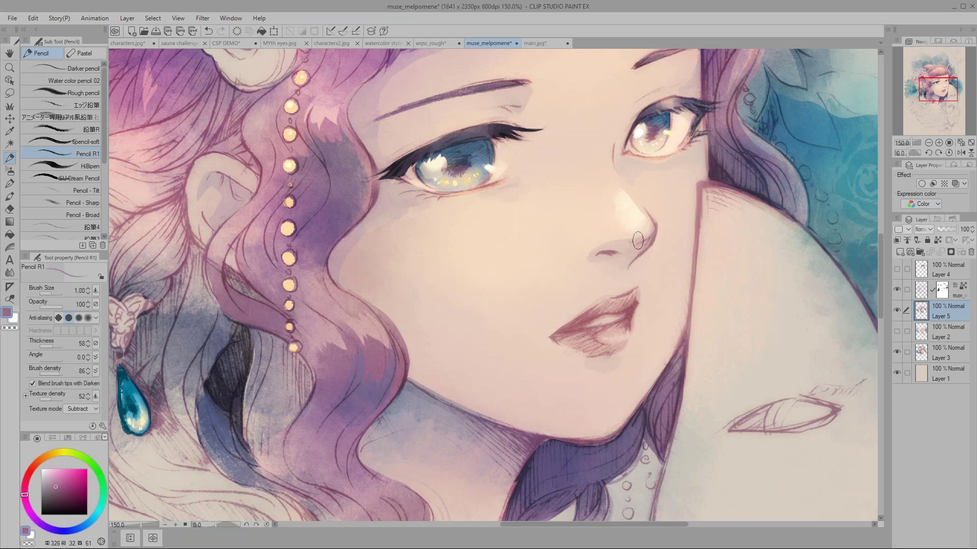
alt+click(621, 241)
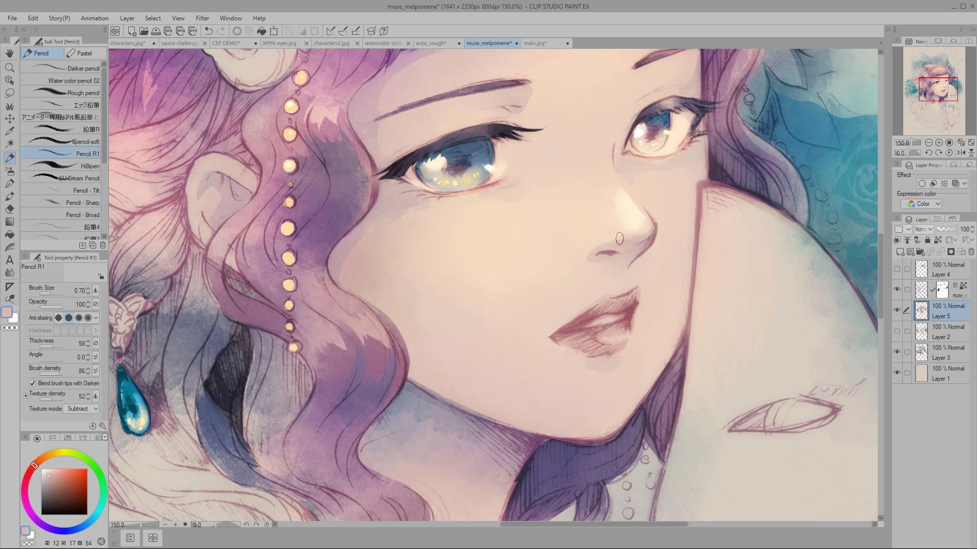
key(alt)
alt+click(629, 236)
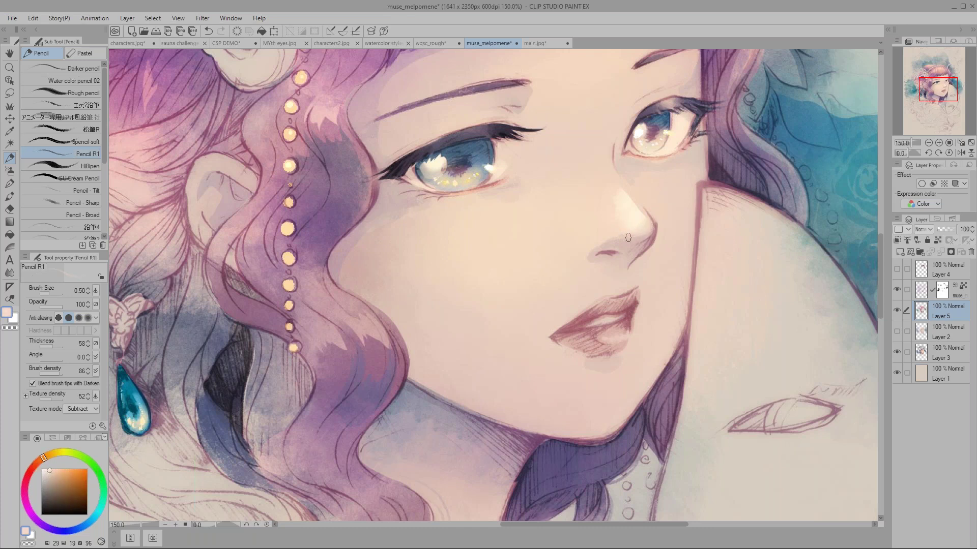
alt+click(630, 238)
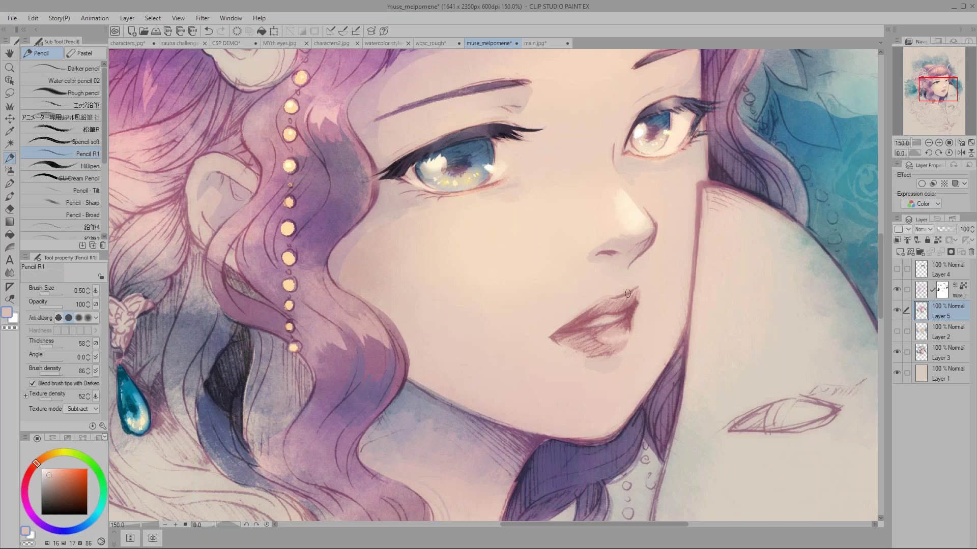
- Lasso the lips and glaze them with muted rose (338/35/62), using Pure WaterColor G at size 2.5
key(m)
mouse_move(636, 286)
mouse_down()
mouse_move(550, 337)
mouse_move(607, 353)
mouse_move(630, 342)
mouse_move(638, 287)
mouse_up()
key(b)
click(24, 487)
click(57, 487)
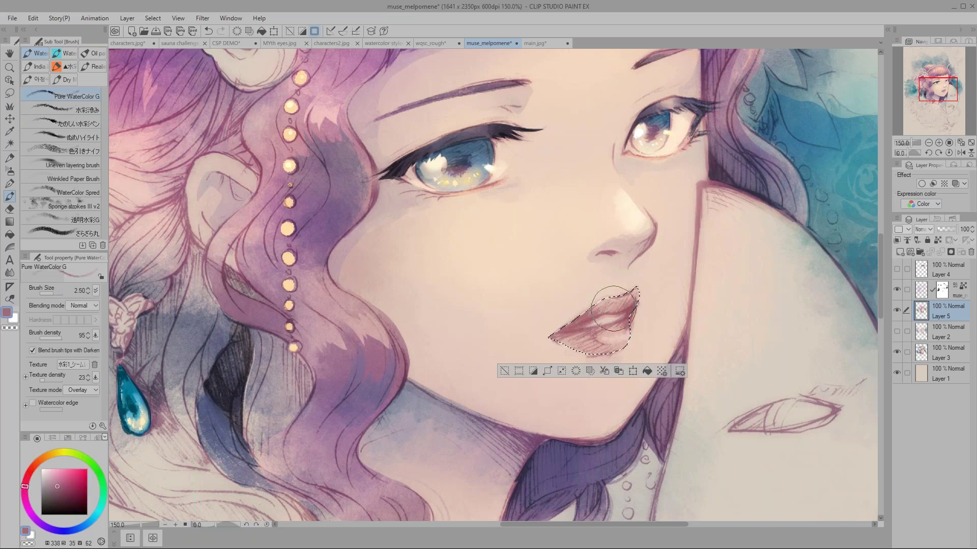
- Exclude the gap between the lips from the selection and darken the lips with Pure WaterColor G, reducing its size from 4 to 2
key(m)
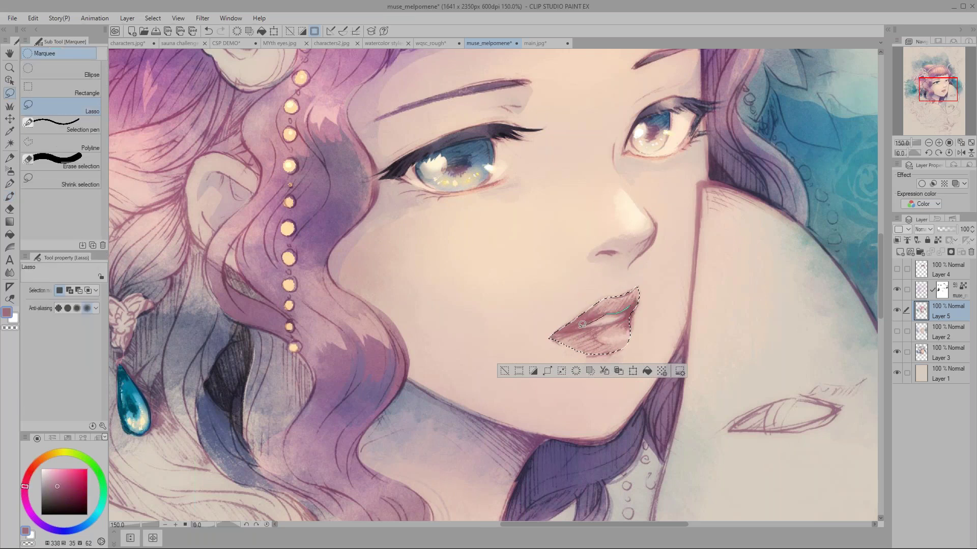
key(b)
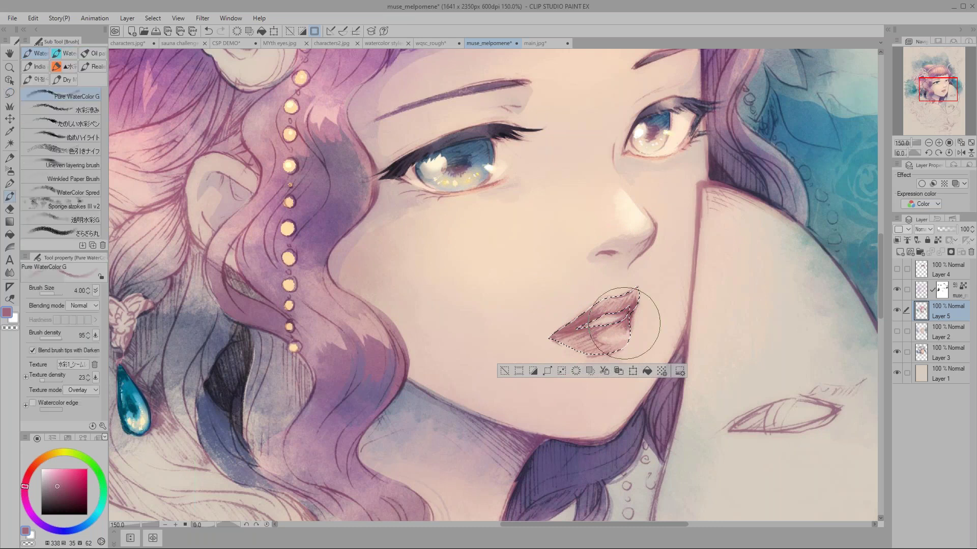
key(bracketleft)
key(bracketleft)
key(bracketleft)
key(bracketleft)
key(bracketleft)
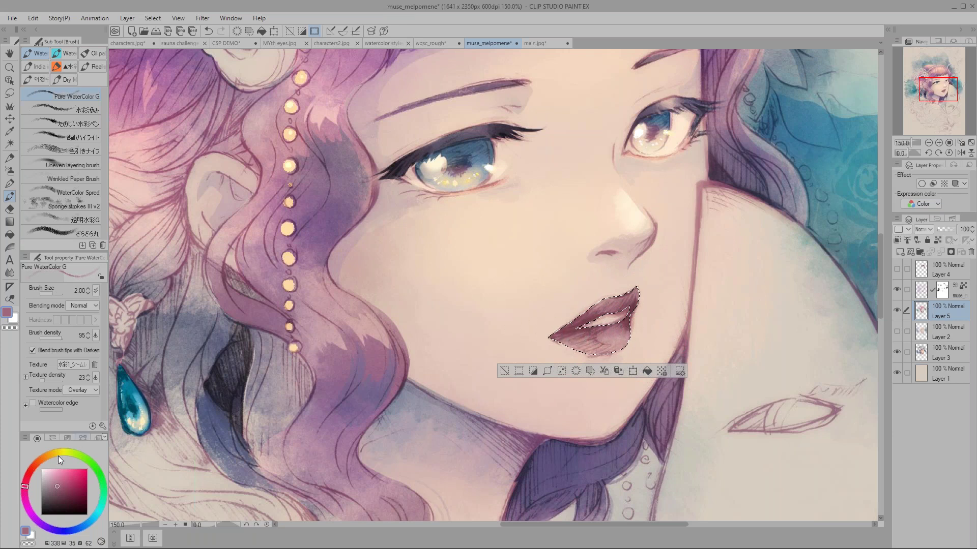
- Deepen the lips with crimson (338/56/57), clear the selection, and refine the mouth's left corner with Pencil R1
click(67, 488)
drag(598, 315, 565, 322)
scroll(468, 295, down, 1)
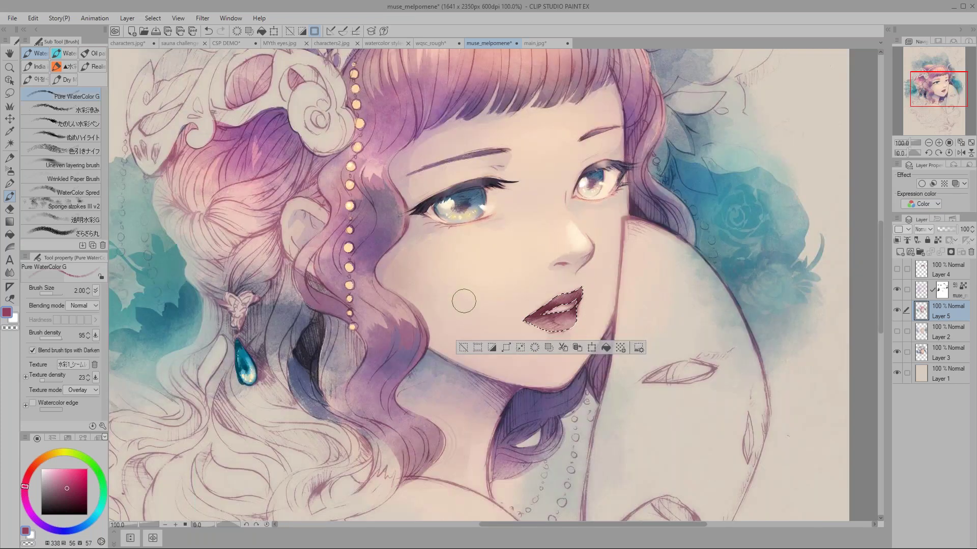
key(ctrl+d)
key(m)
key(p)
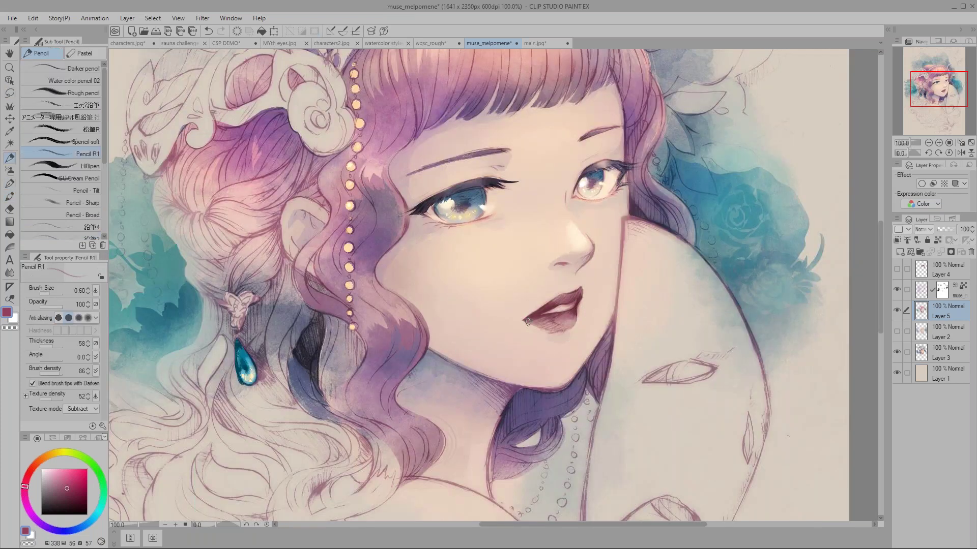
drag(526, 321, 533, 323)
click(922, 294)
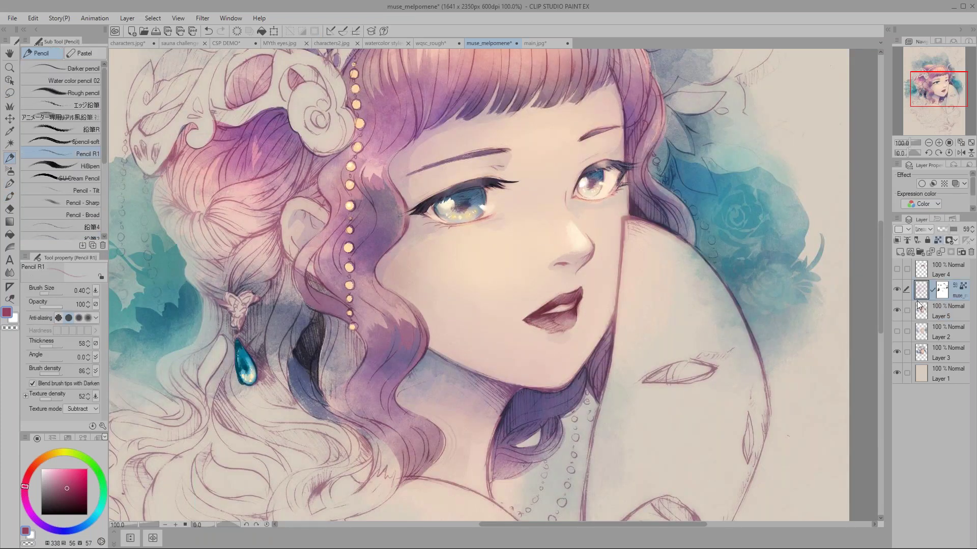
drag(403, 226, 441, 279)
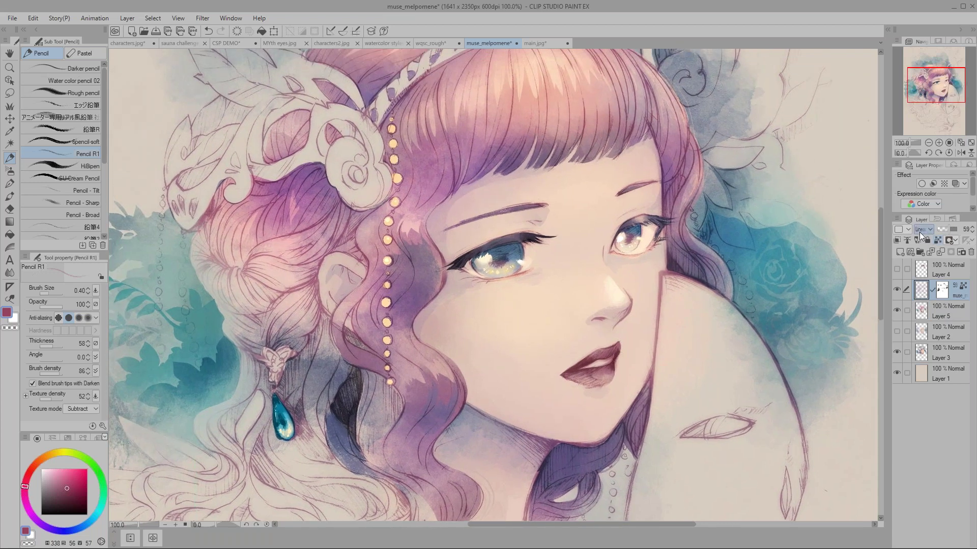
click(915, 229)
click(921, 231)
click(919, 232)
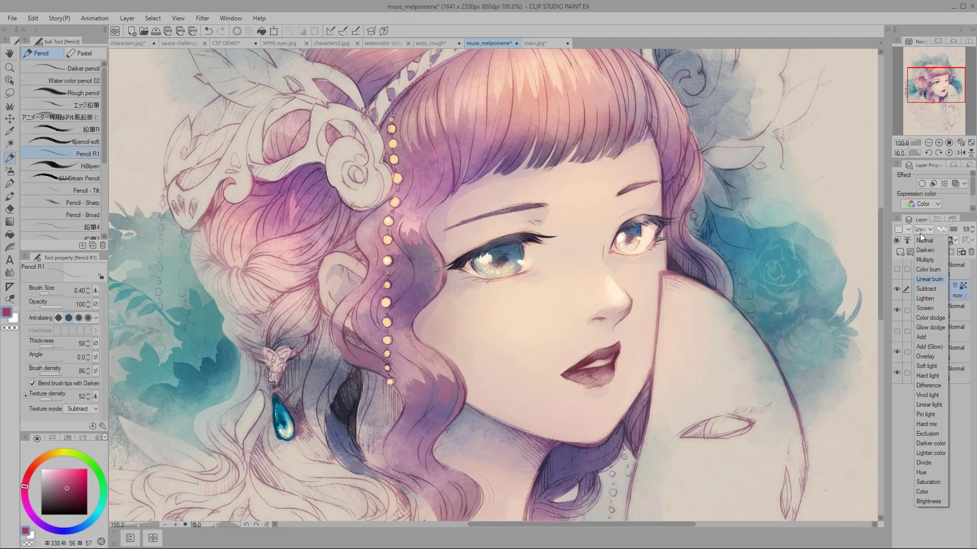
click(957, 315)
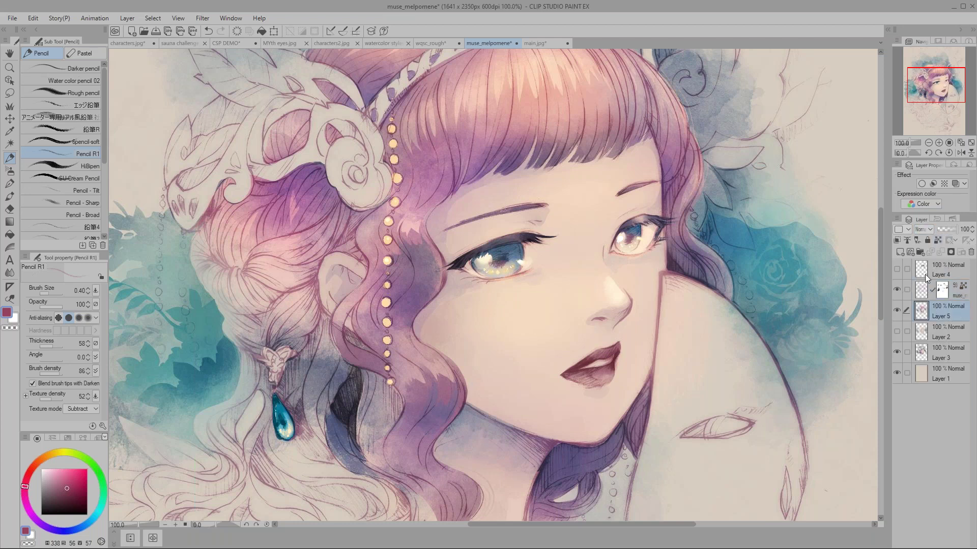
click(920, 230)
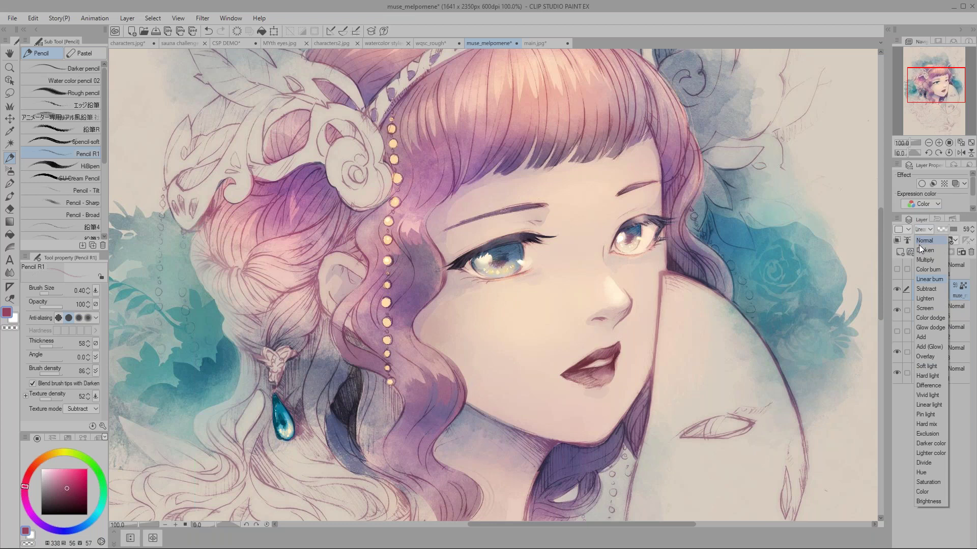
click(921, 232)
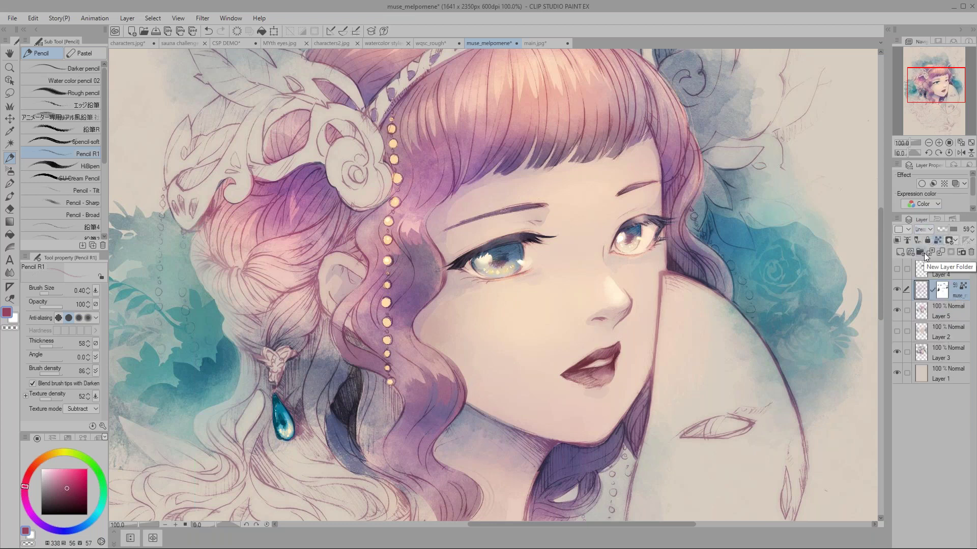
- Set the line-art layer's blending mode to Normal and hide Layer 5 and Layer 3 to view the lines alone
click(926, 305)
click(926, 295)
click(924, 230)
click(920, 239)
click(896, 310)
click(897, 352)
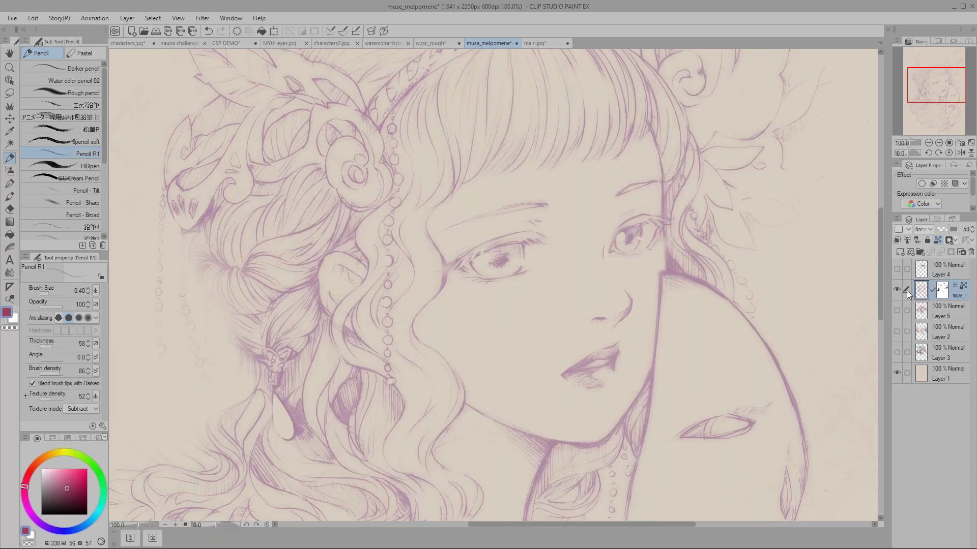
- Show Layer 5 again and set the line-art layer to Linear burn at 56% opacity
click(897, 311)
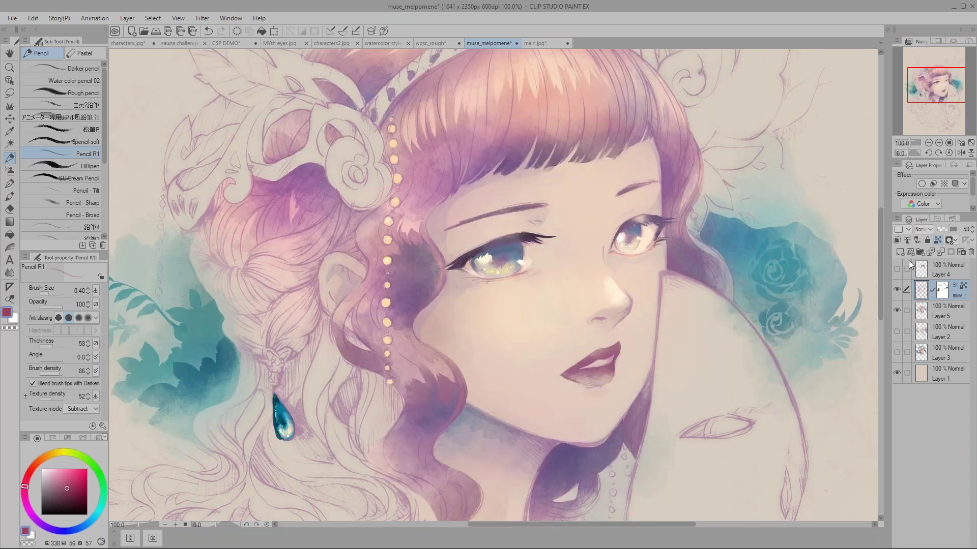
drag(946, 230, 967, 244)
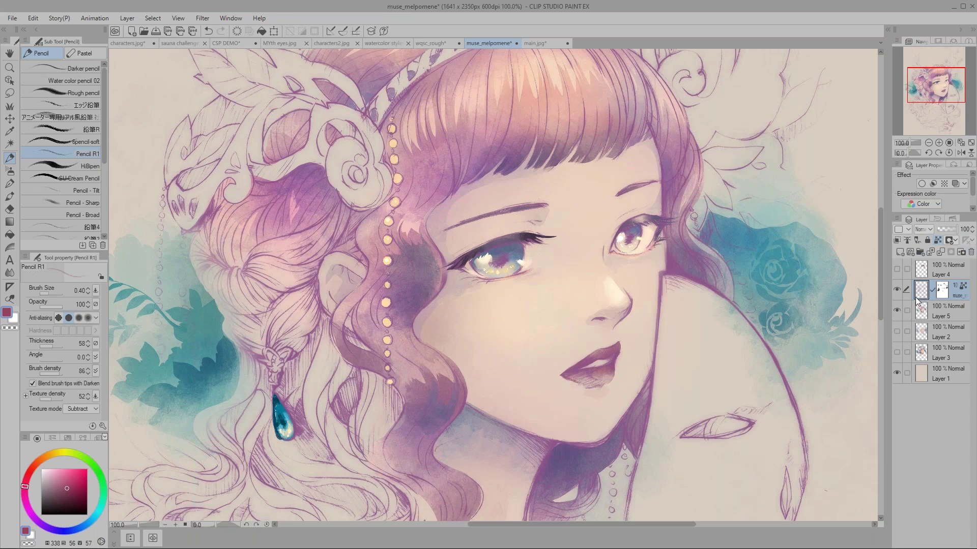
click(923, 229)
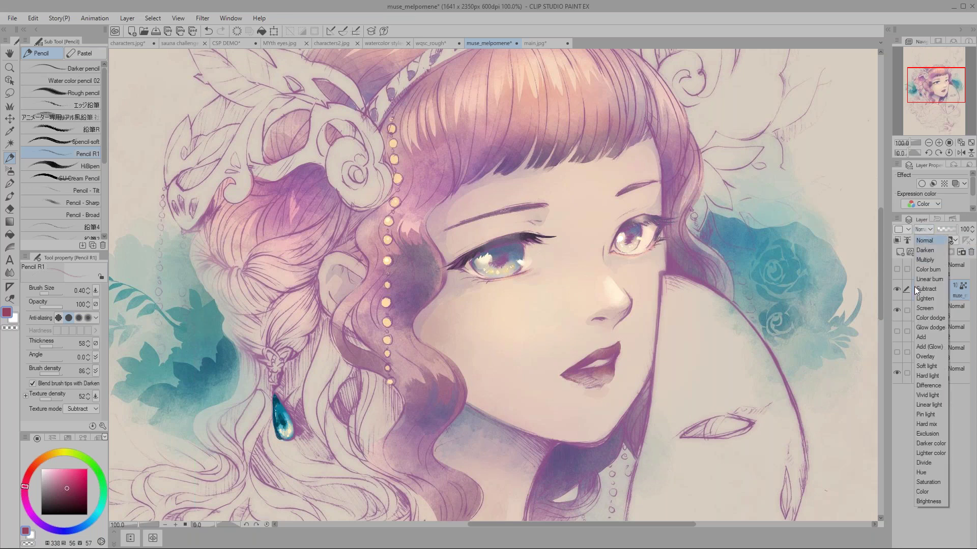
click(920, 261)
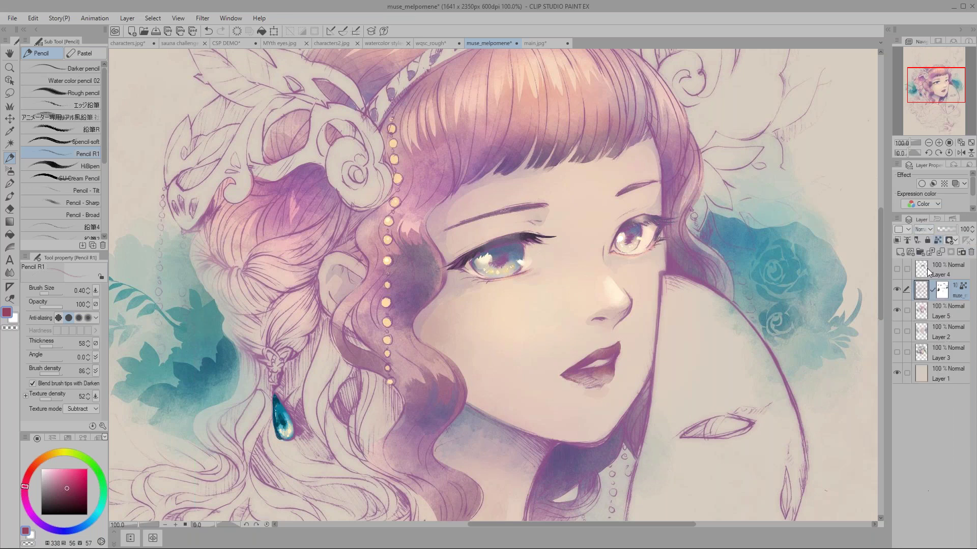
click(923, 230)
click(915, 297)
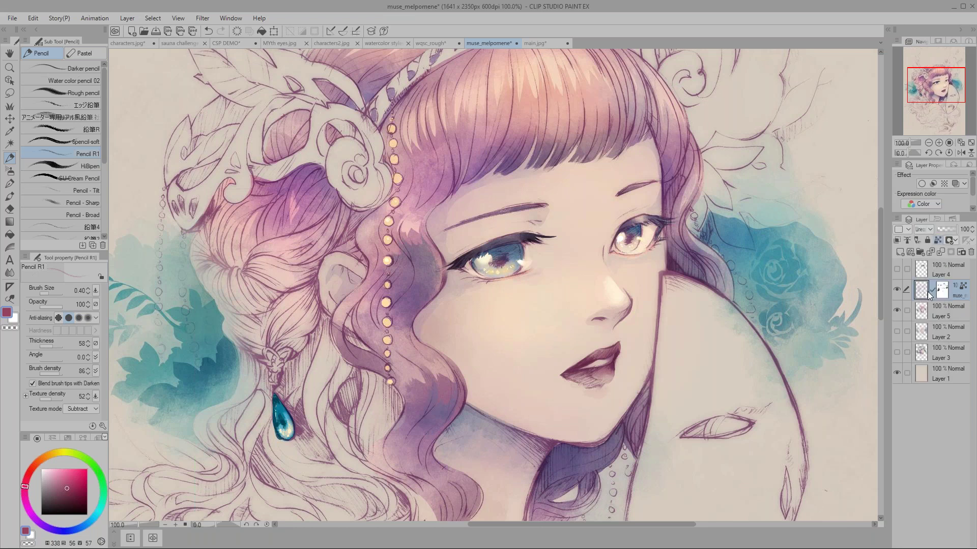
click(951, 235)
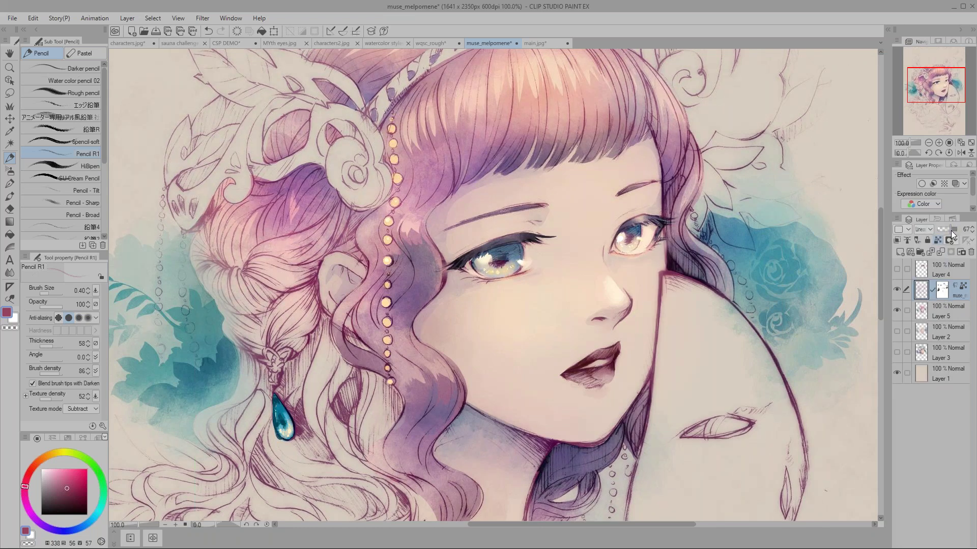
drag(950, 235, 949, 235)
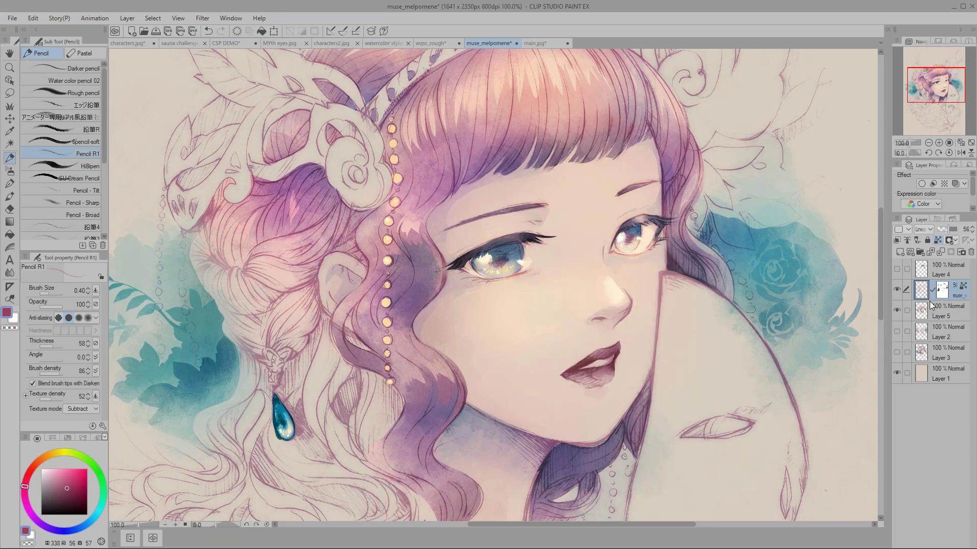
- On Layer 5, refine the hair edges beneath the chin with sampled violets down to 253/37/44, using Pencil R1 at size 0.20
drag(333, 379, 382, 297)
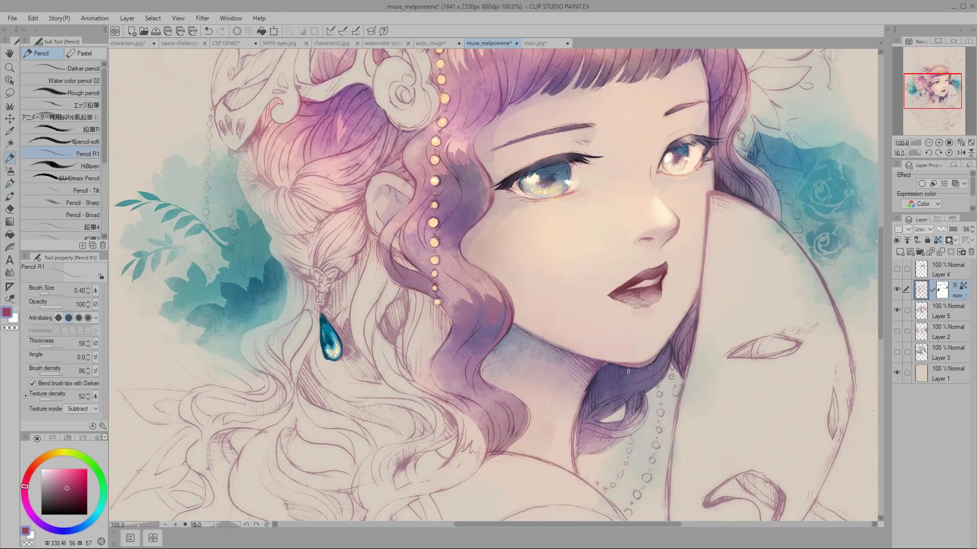
scroll(589, 356, up, 1)
ctrl+shift+click(604, 379)
alt+click(610, 361)
key(bracketright)
alt+click(651, 371)
key(bracketleft)
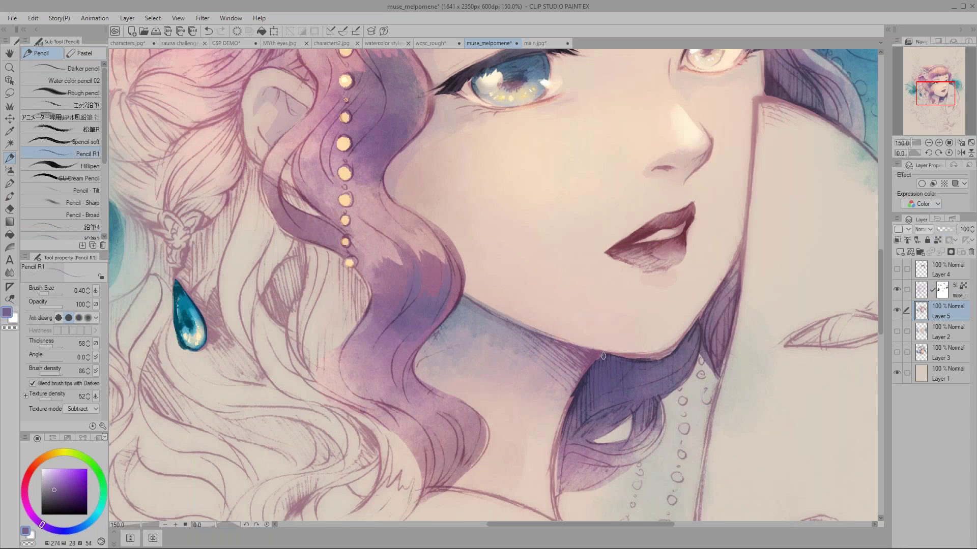
alt+click(620, 366)
key(bracketleft)
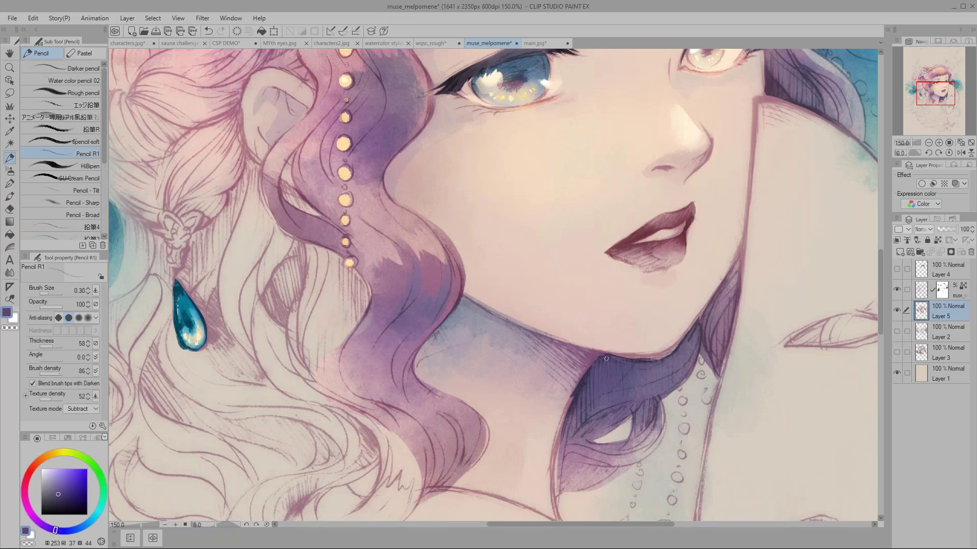
key(bracketleft)
drag(614, 360, 649, 361)
drag(665, 402, 660, 436)
scroll(641, 471, down, 2)
- Target the line-art layer's mask and clean up the lines around the ear with the Hard eraser at size 0.50
key(p)
key(p)
click(941, 290)
key(ctrl+plus)
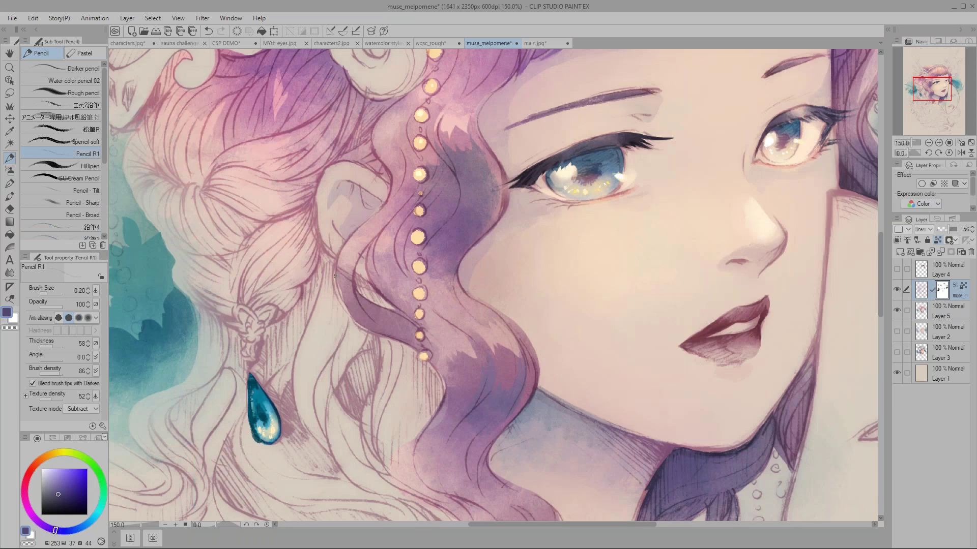
key(e)
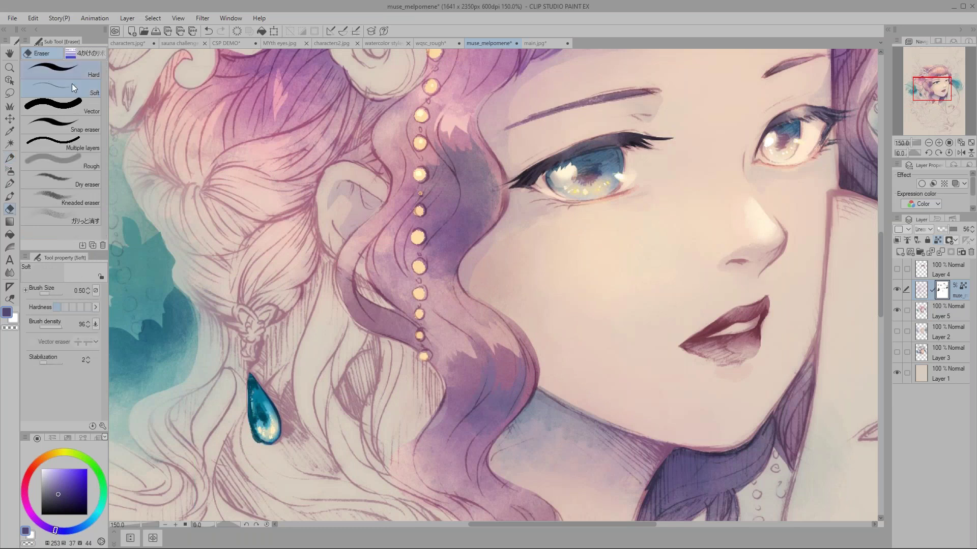
click(71, 71)
key(bracketleft)
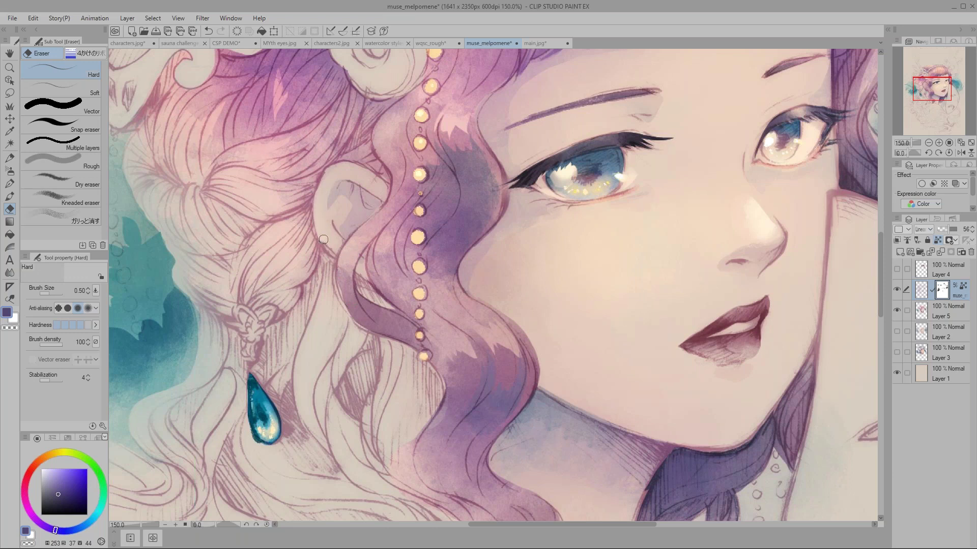
key(bracketright)
key(bracketleft)
- Clean up the line art along the jaw, neck and handheld mask, enlarging the Hard eraser to 0.60
drag(804, 332, 758, 158)
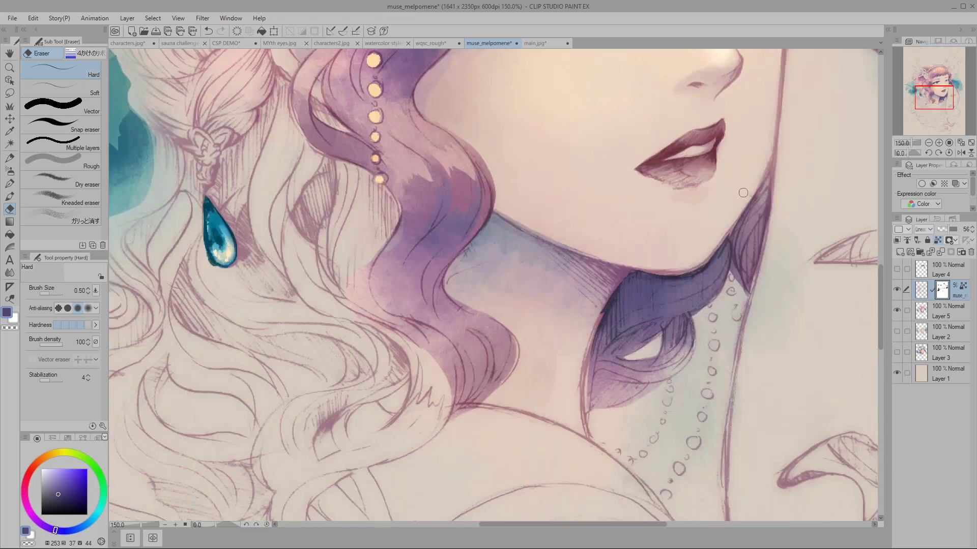
drag(698, 361, 665, 232)
key(bracketright)
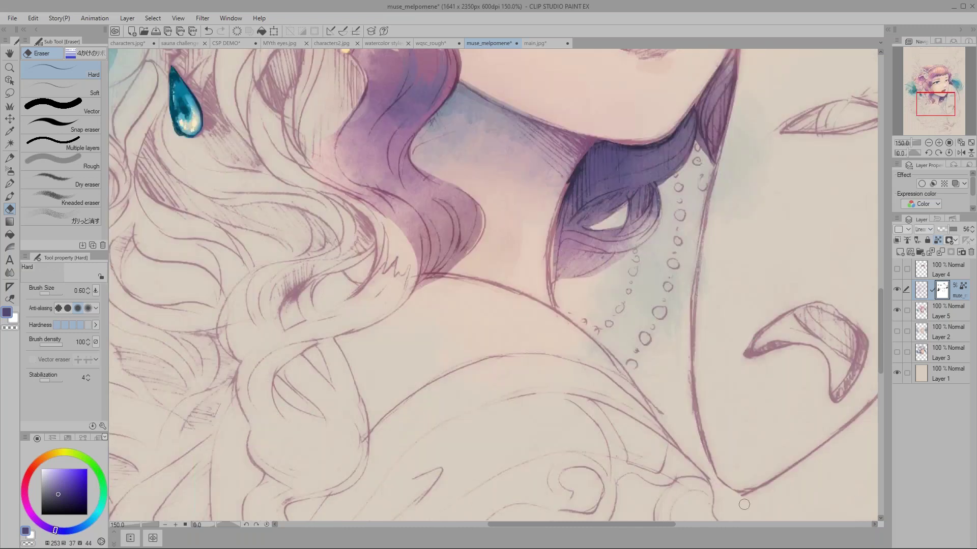
scroll(249, 266, down, 1)
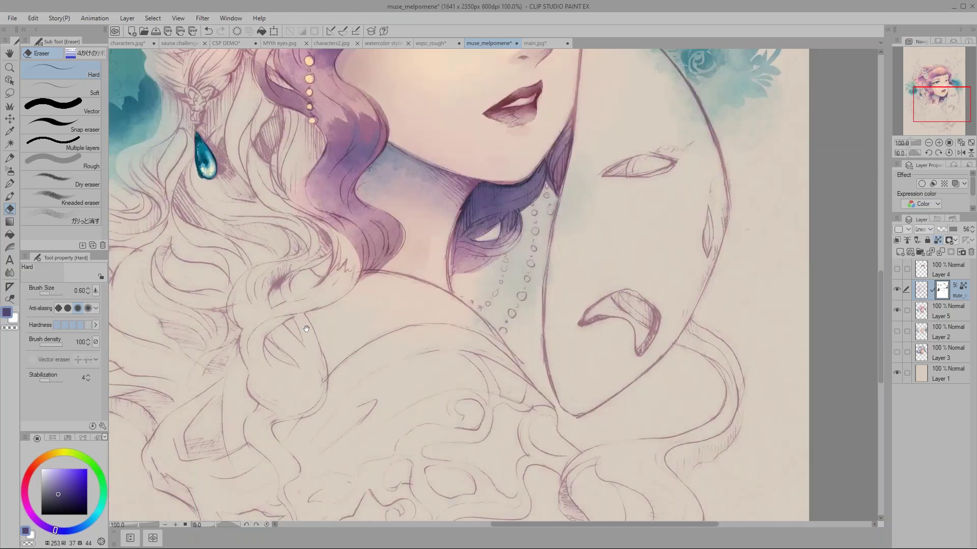
drag(248, 265, 385, 357)
drag(310, 213, 376, 342)
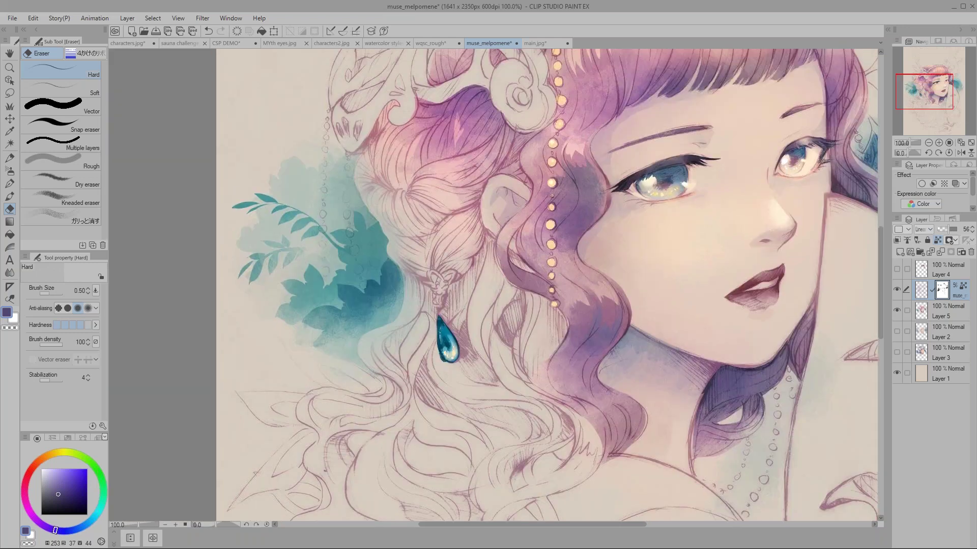
- Erase the line art around the teardrop earring with the Hard eraser at size 0.25, toggling the line layer's visibility to check
scroll(437, 286, up, 1)
key(bracketleft)
key(bracketleft)
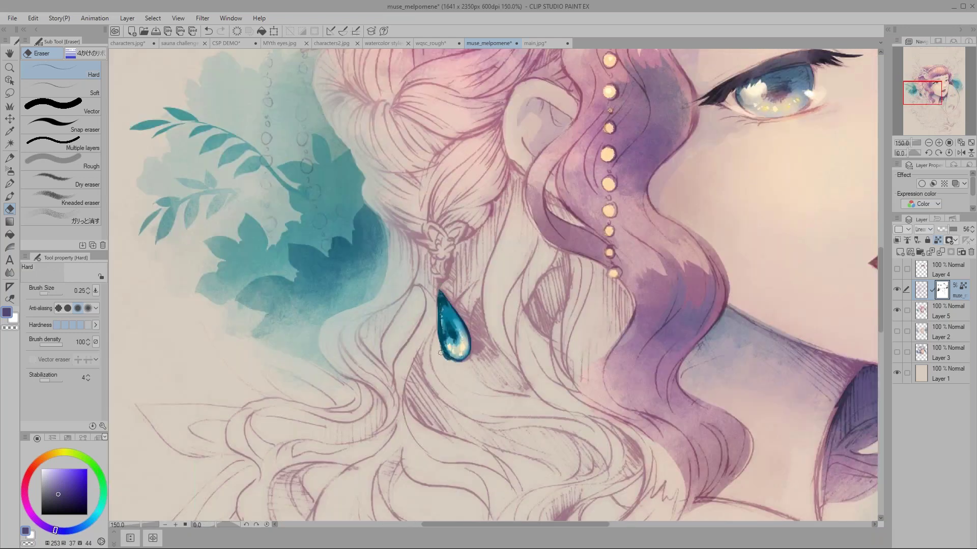
click(896, 290)
click(898, 291)
- On Layer 5, sharpen the teardrop earring's edge and tip with dark teal (194/99/33), using Pencil R1 at size 0.15
key(p)
alt+click(448, 358)
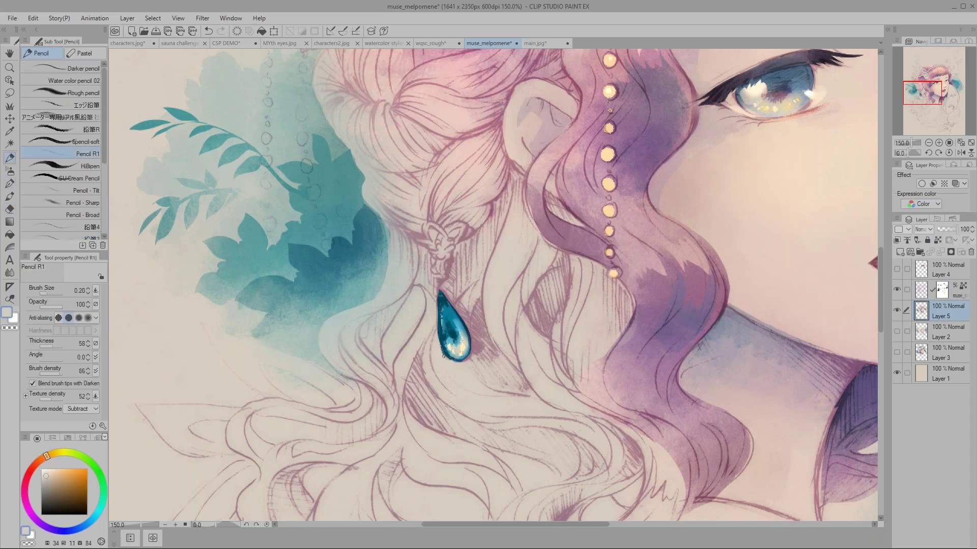
alt+click(444, 351)
key(bracketleft)
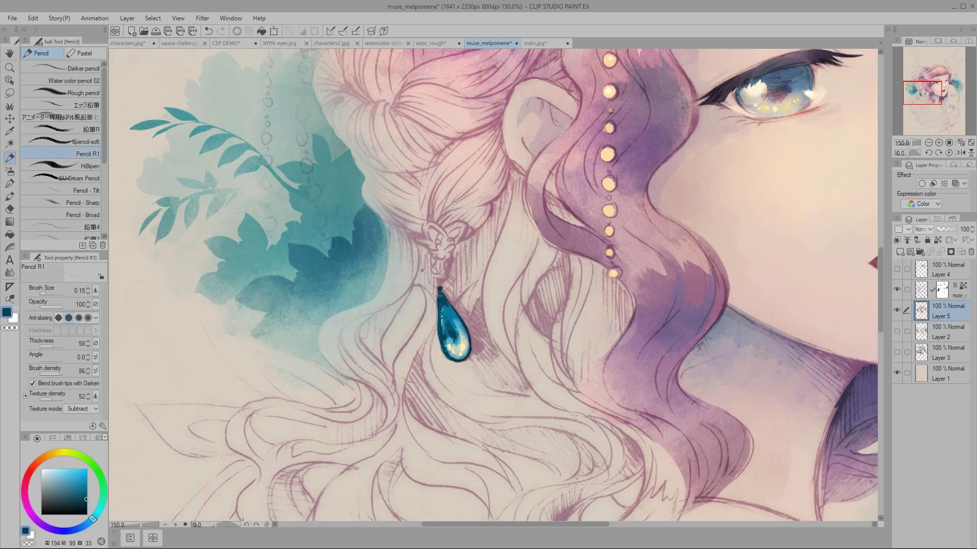
key(ctrl+minus)
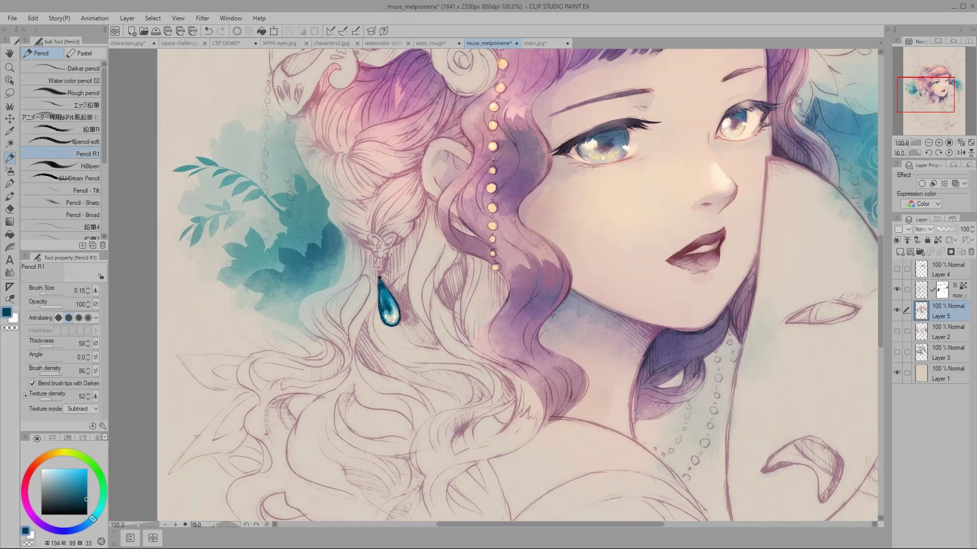
- Lasso the bare shoulder and wash it with muted mauve (310/11/66), using Pure WaterColor G at size 8
mouse_move(307, 258)
mouse_down()
mouse_move(344, 298)
mouse_move(344, 406)
mouse_up()
key(m)
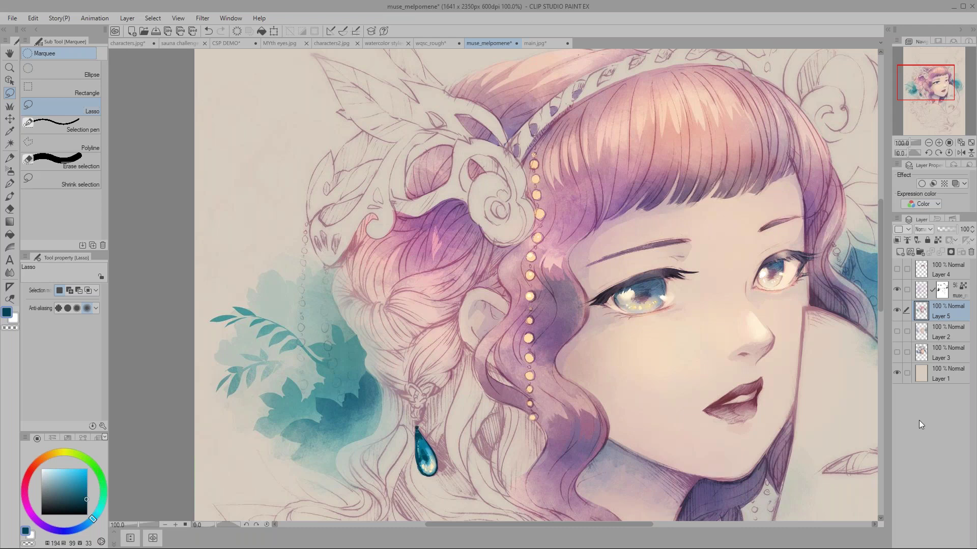
key(ctrl+minus)
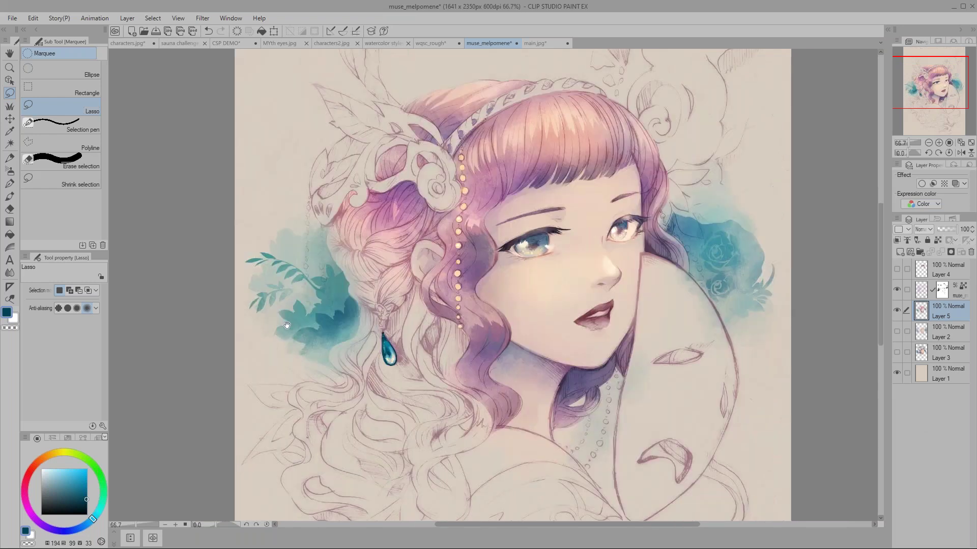
scroll(287, 293, down, 1)
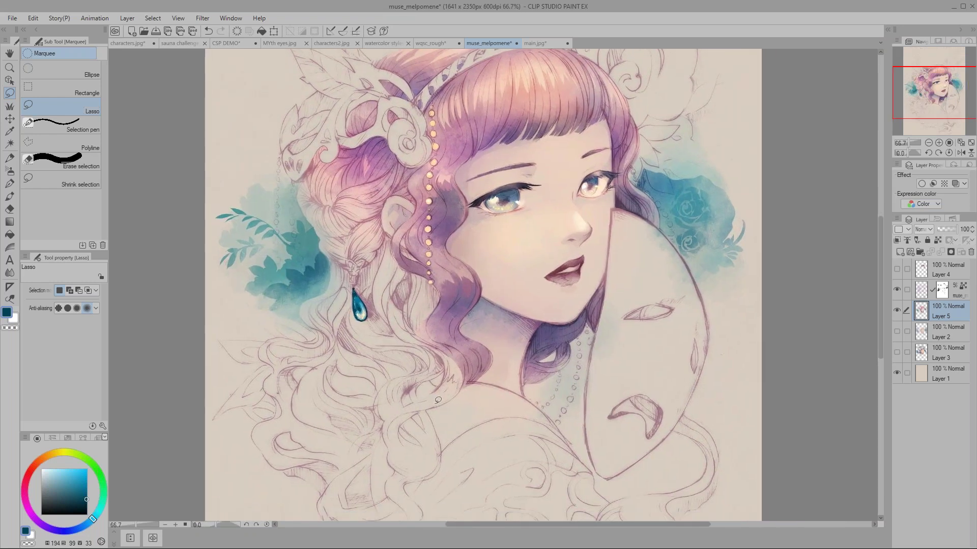
mouse_move(441, 445)
mouse_down()
mouse_move(420, 407)
mouse_move(440, 431)
mouse_move(436, 409)
mouse_move(491, 381)
mouse_move(562, 430)
mouse_move(492, 418)
mouse_move(441, 451)
mouse_up()
key(b)
alt+click(484, 315)
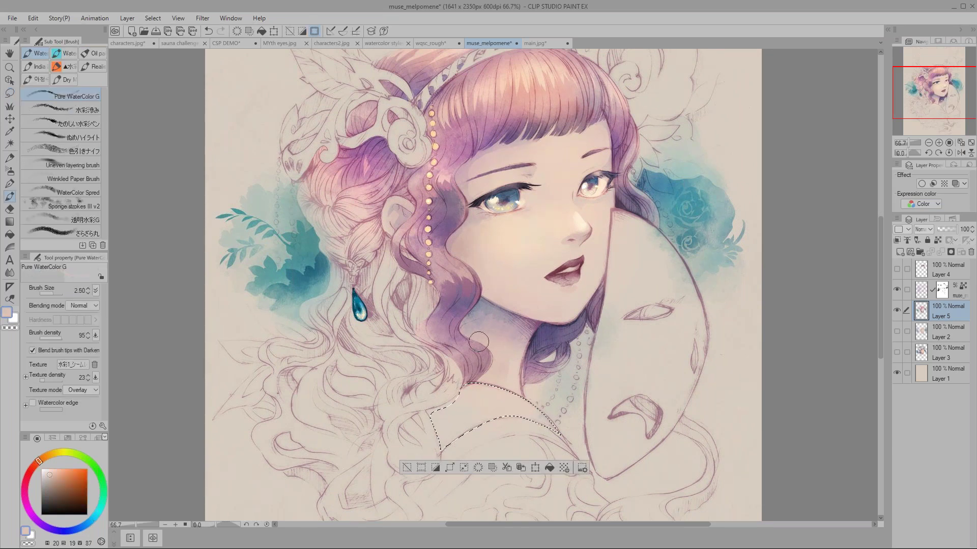
alt+click(504, 316)
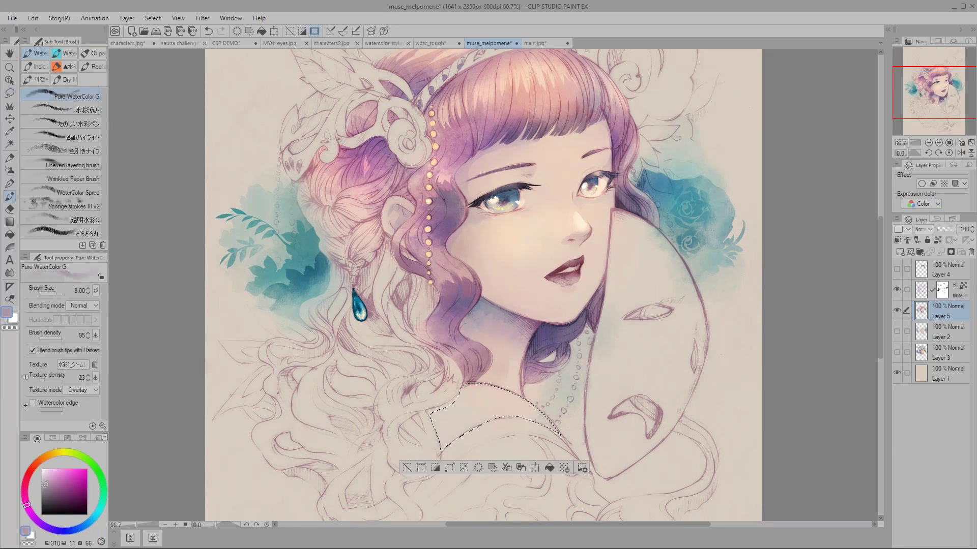
mouse_move(455, 403)
mouse_down()
mouse_move(442, 427)
mouse_move(447, 407)
mouse_move(478, 387)
mouse_move(514, 422)
mouse_up()
- Blend peach (18/17/85) and greyed mauve (309/8/69) into the shoulder with the brush at size 6, and clear the selection
alt+click(555, 422)
key(bracketleft)
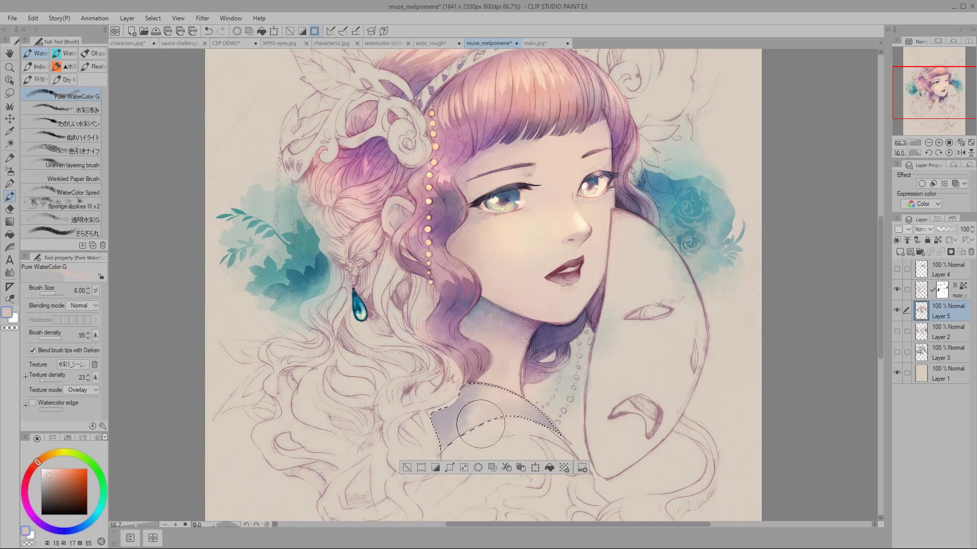
alt+click(460, 402)
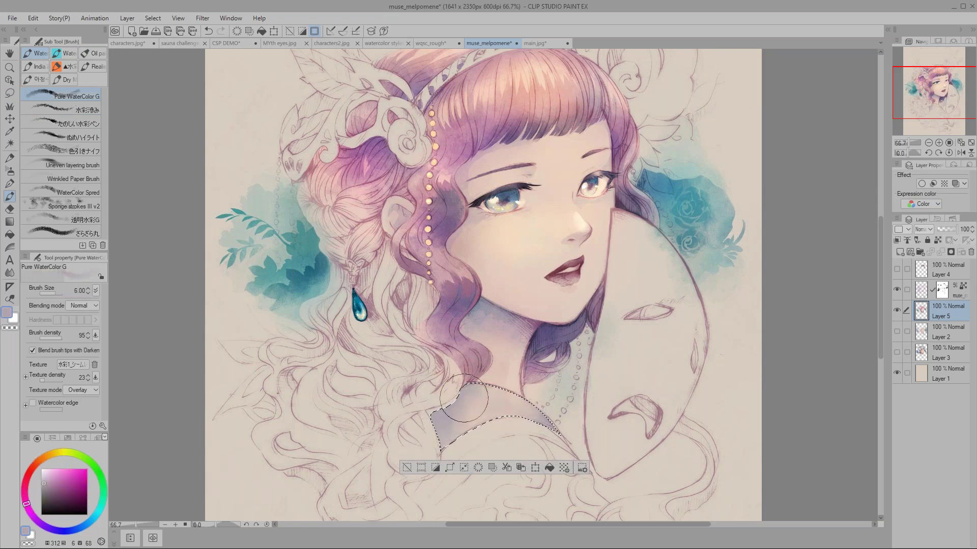
alt+click(438, 412)
key(m)
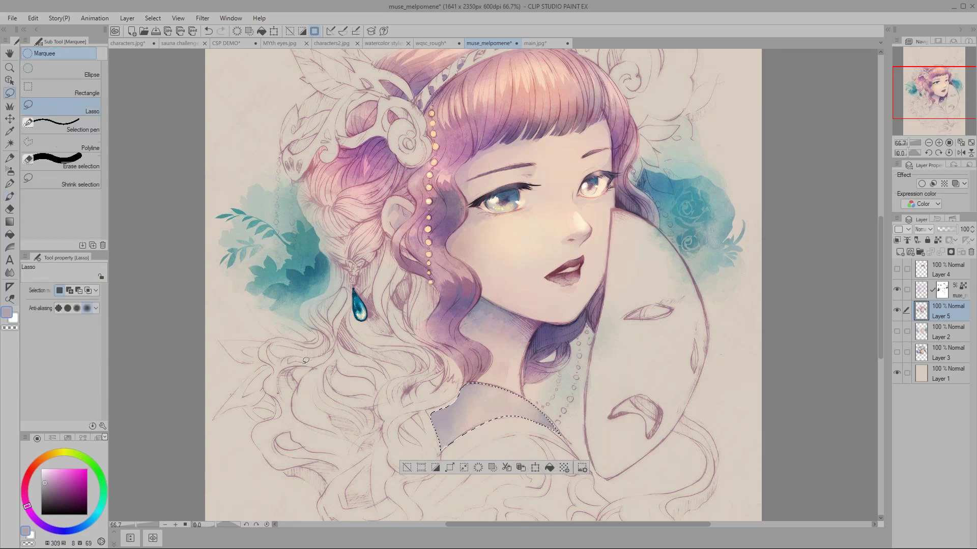
key(ctrl+d)
scroll(298, 281, up, 3)
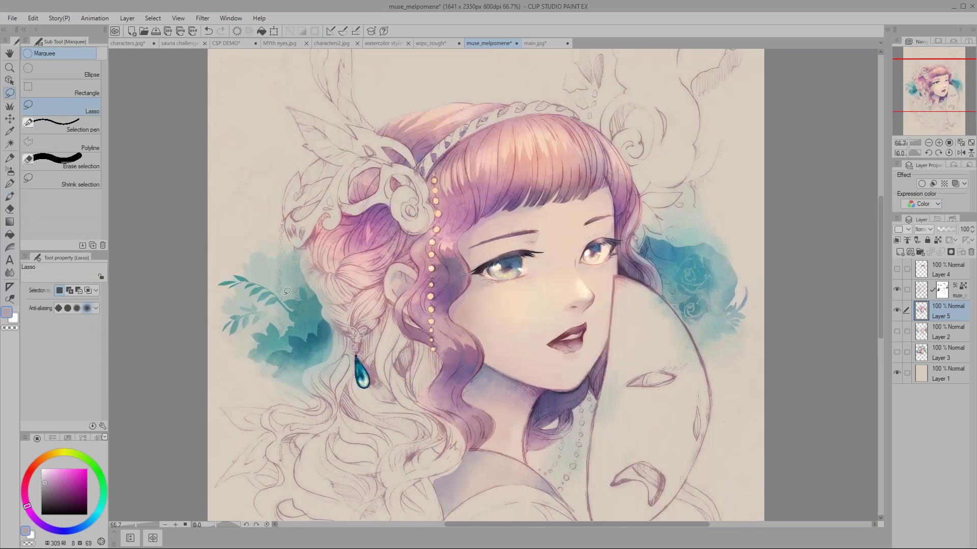
- Erase line art over the fringe through the line-art layer's mask with the Hard eraser at size 0.20
key(p)
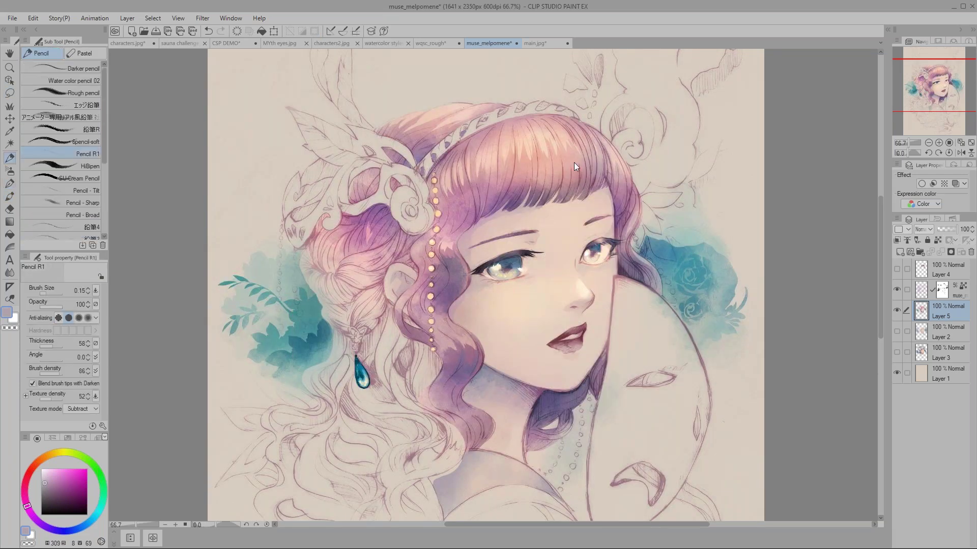
scroll(574, 162, up, 1)
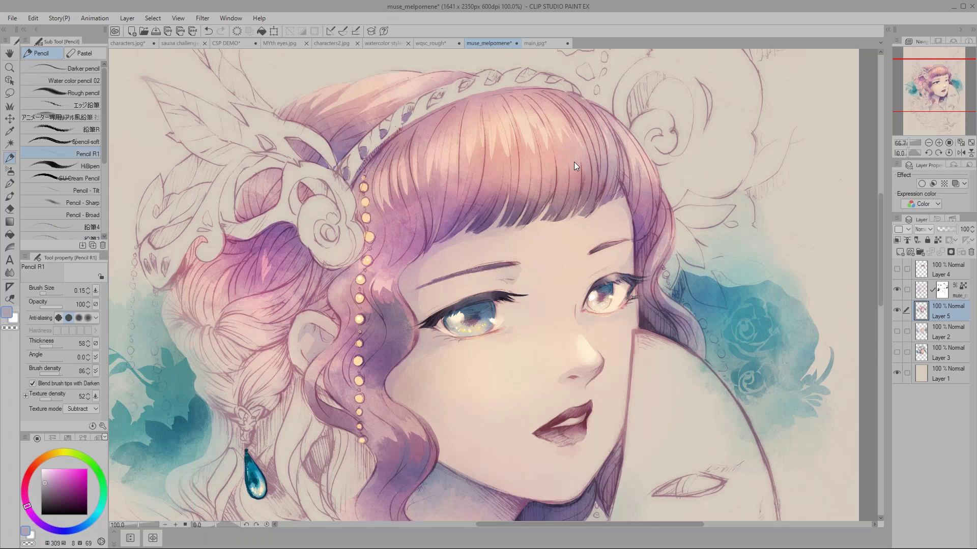
scroll(574, 162, up, 1)
key(bracketleft)
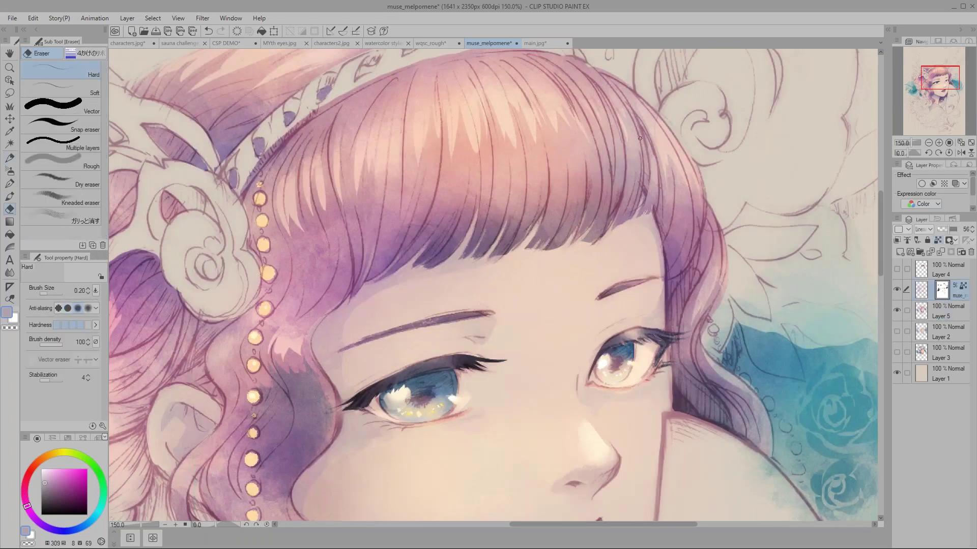
drag(617, 192, 597, 238)
- Work over the eyes and lips on the line-art layer's mask with the Hard eraser, reducing it to size 0.40
key(bracketright)
key(bracketright)
drag(400, 312, 451, 200)
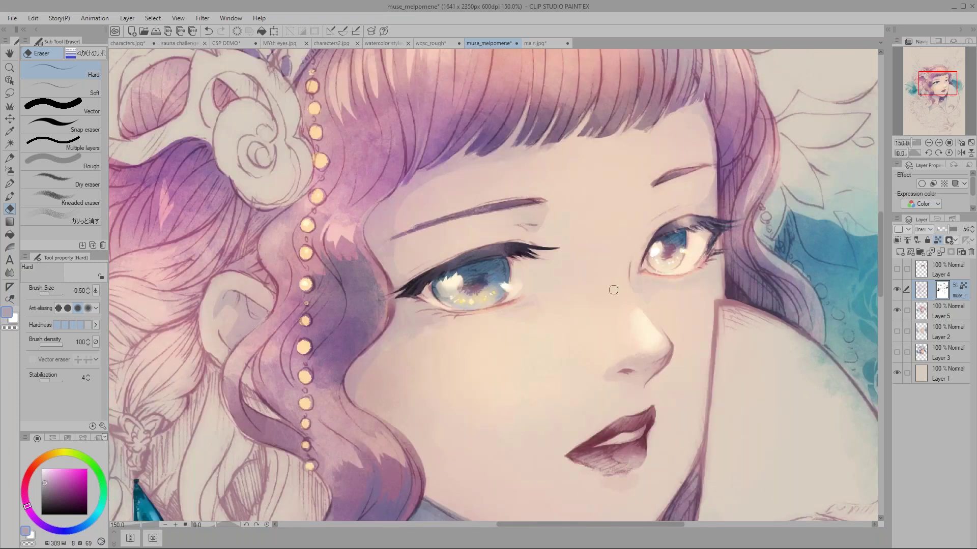
key(bracketleft)
scroll(552, 354, down, 3)
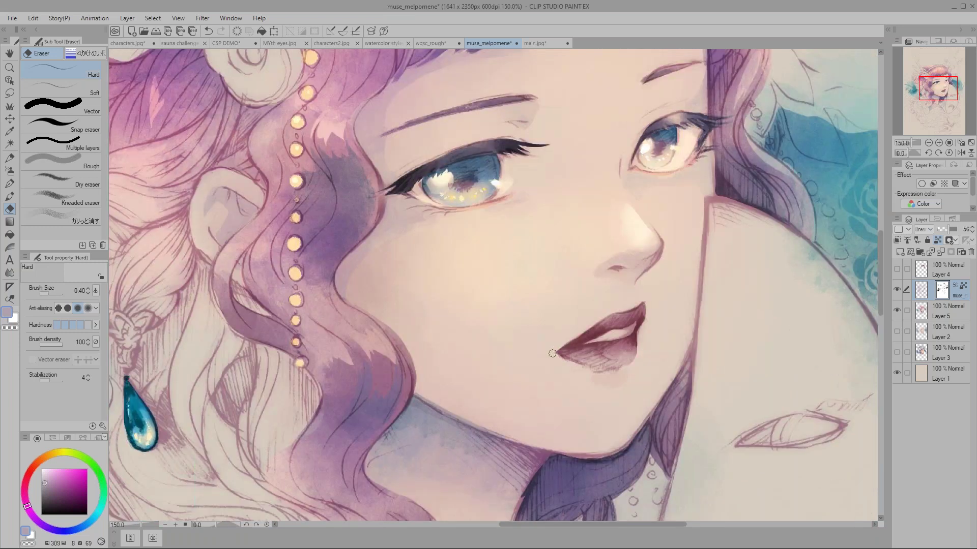
drag(451, 299, 469, 347)
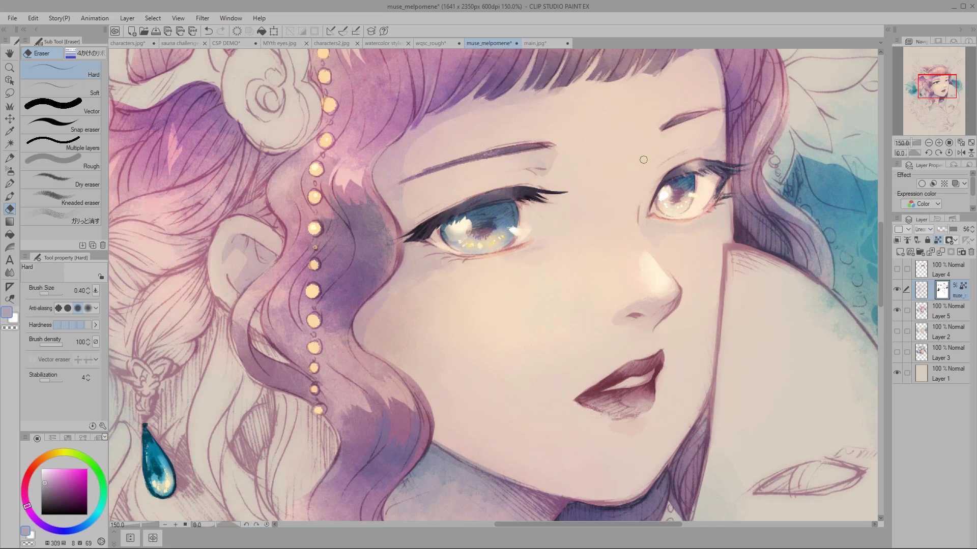
- Switch to Pencil R1 and touch up around the eyes on the line-art layer's mask, reducing the pencil to size 0.20
key(p)
key(p)
drag(396, 302, 413, 289)
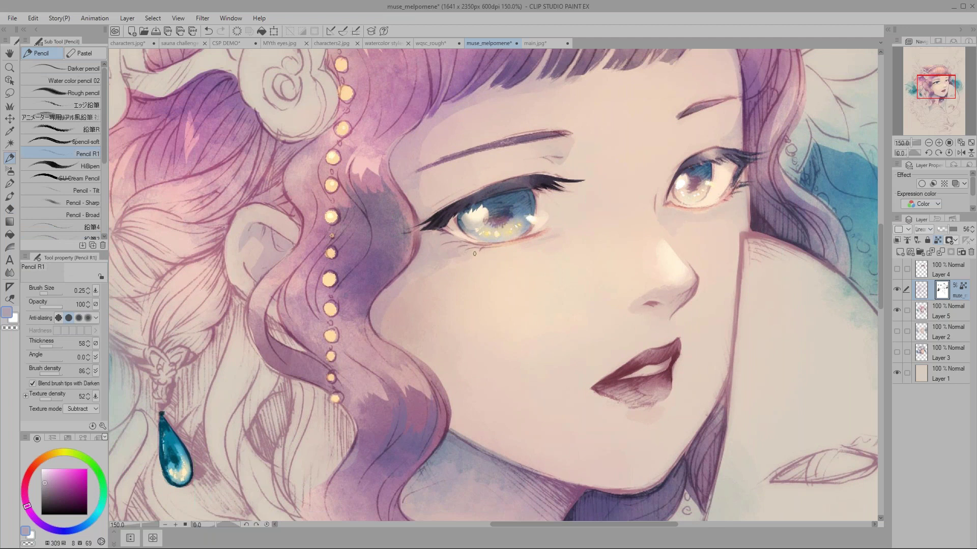
key(bracketleft)
drag(659, 194, 621, 173)
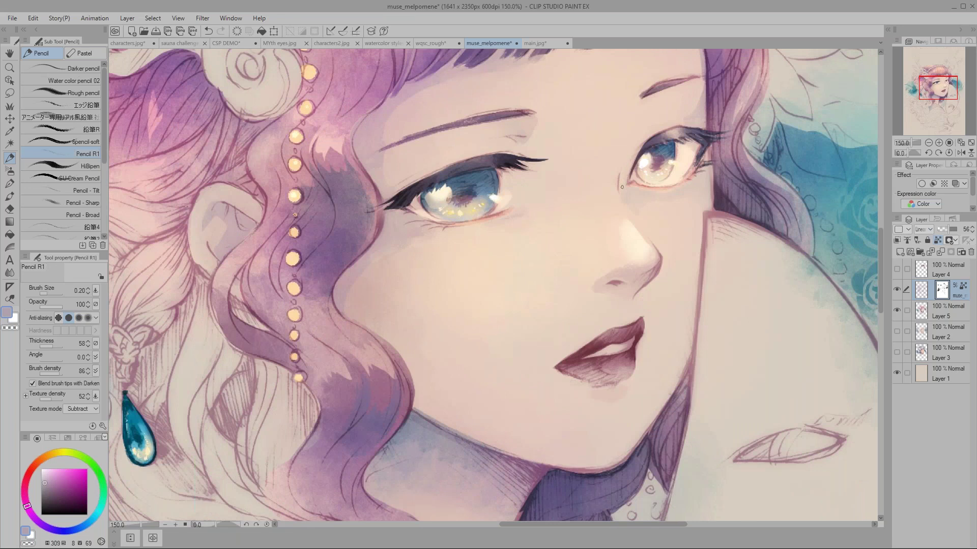
scroll(293, 313, down, 1)
drag(338, 195, 437, 190)
- On Layer 5, paint sampled muted violet (268/24/50) into the hair beside the jaw with Pencil R1, ending at size 0.30
click(931, 308)
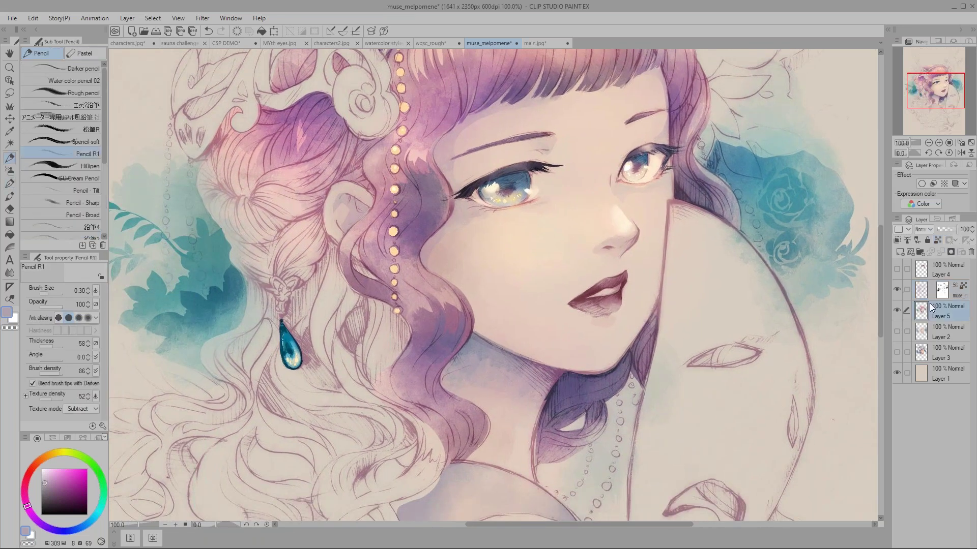
alt+click(631, 359)
alt+click(631, 357)
drag(637, 335, 656, 308)
key(bracketright)
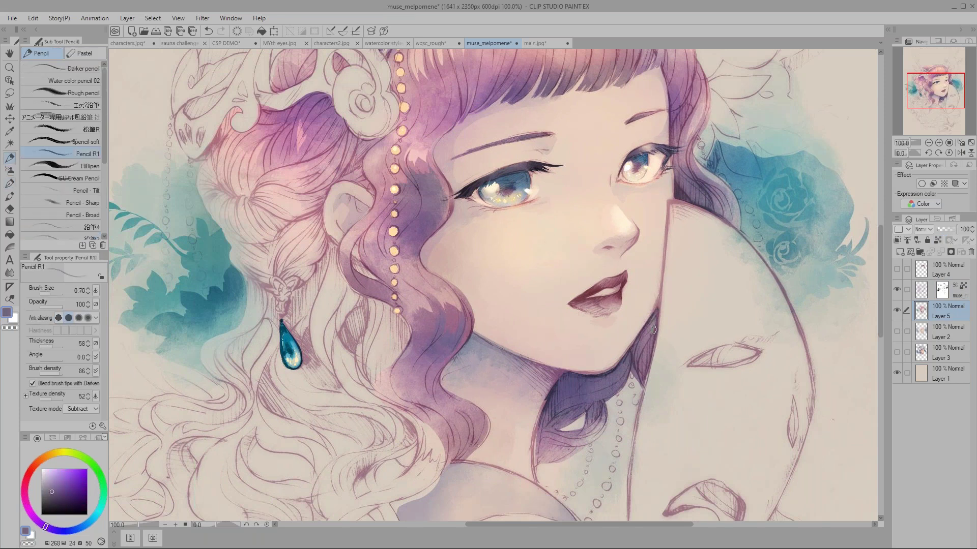
key(bracketleft)
key(bracketleft)
drag(413, 337, 433, 346)
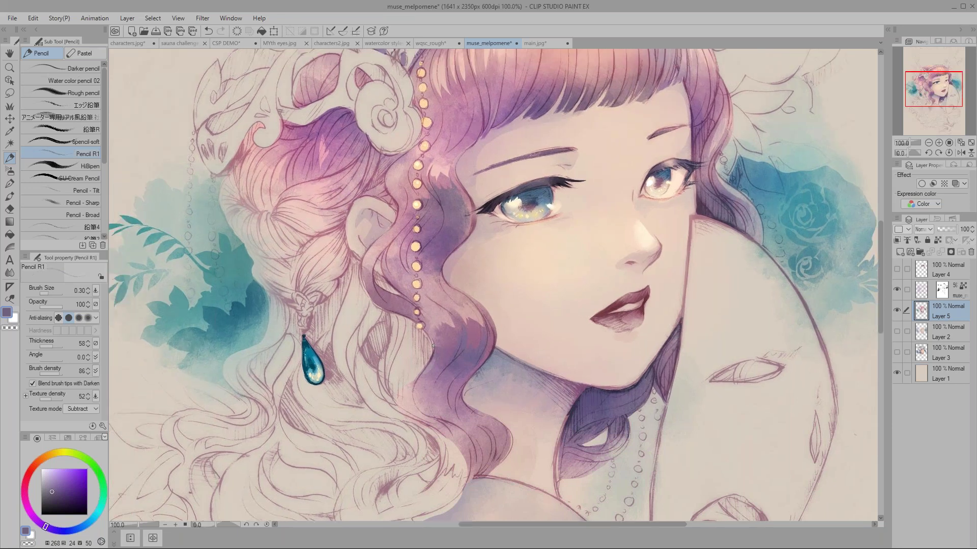
- Open the zeldacw TF artwork from the CSP GRAPHIXLY folder, examine the red-haired figure's hair and costume, and close the file
click(12, 18)
key(Escape)
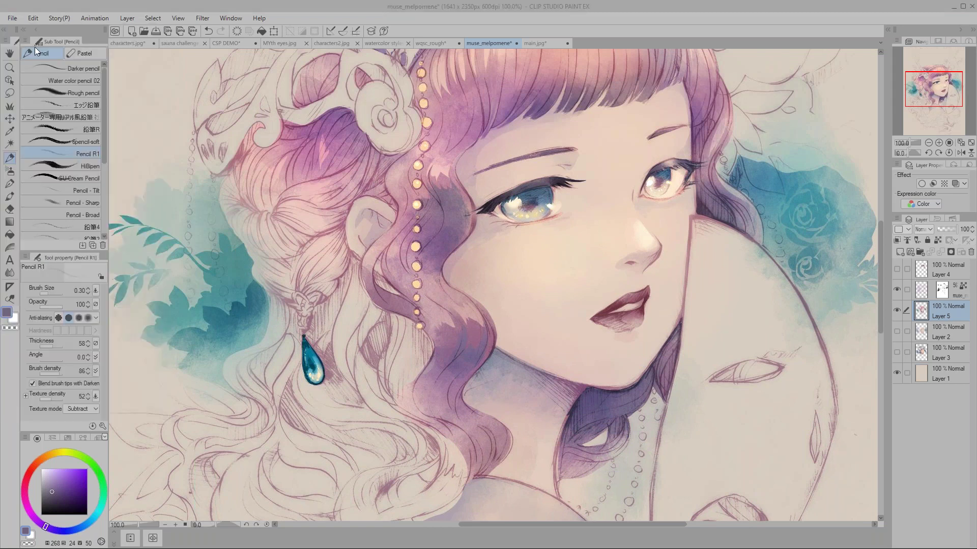
key(ctrl+o)
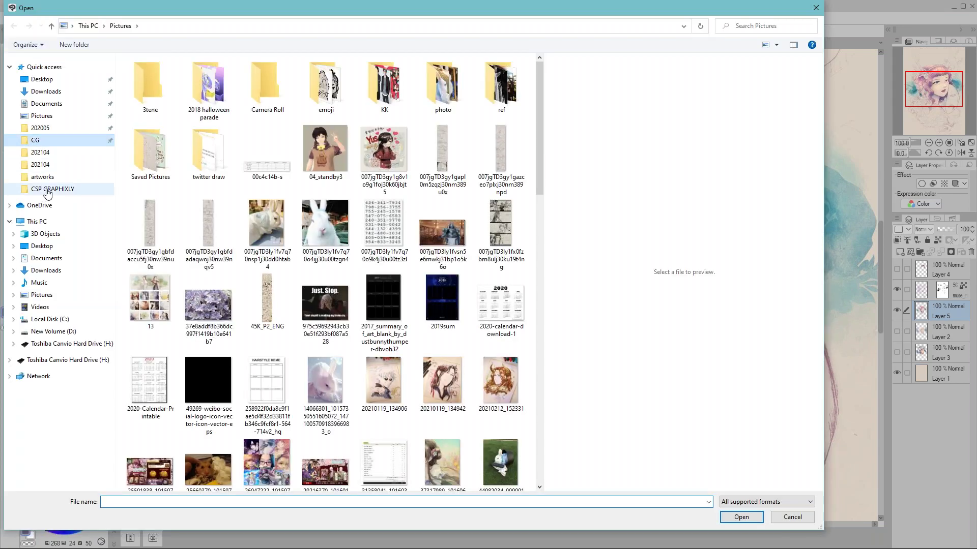
click(40, 188)
click(389, 219)
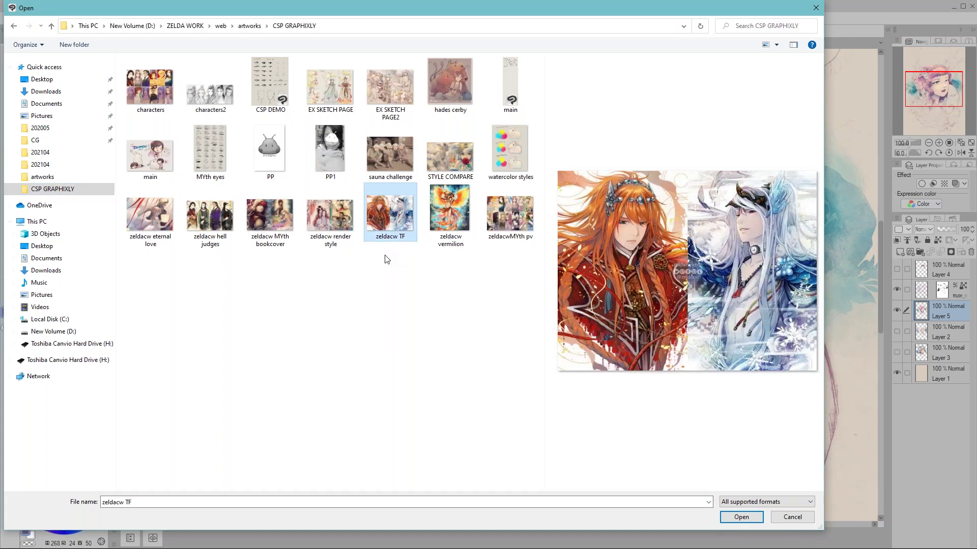
key(Return)
scroll(270, 309, up, 2)
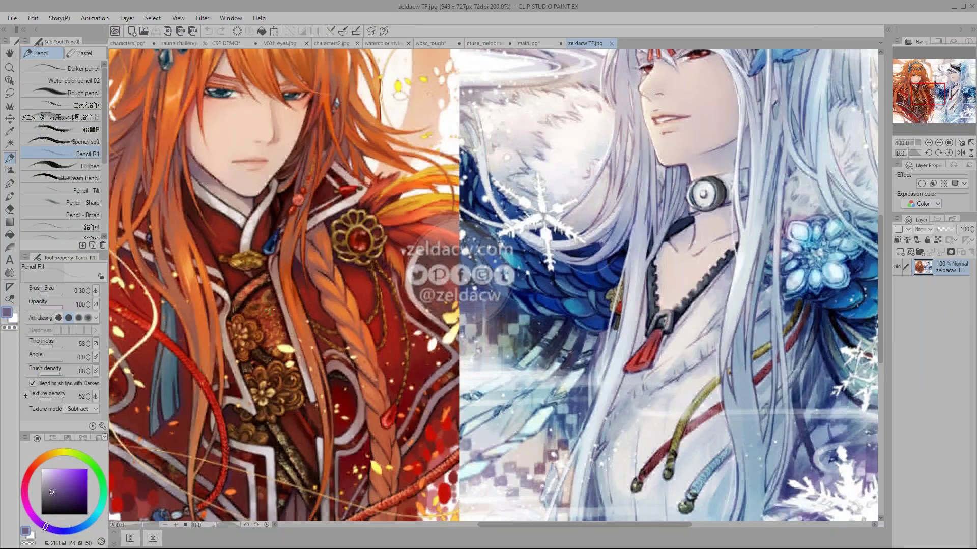
drag(270, 310, 394, 211)
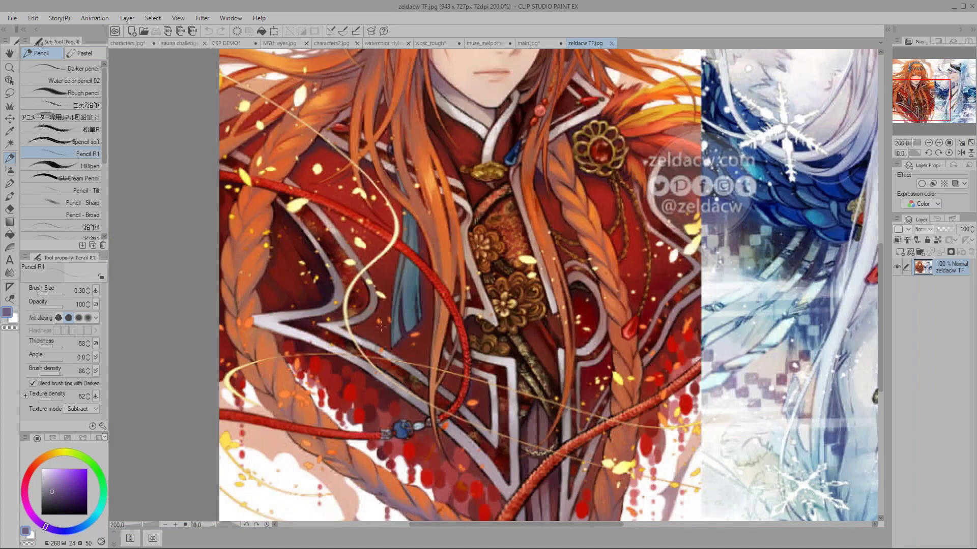
click(611, 43)
- Open the zeldacw eternal love artwork, examine the winged figure's soft painted rendering, and close the file
click(12, 17)
click(20, 56)
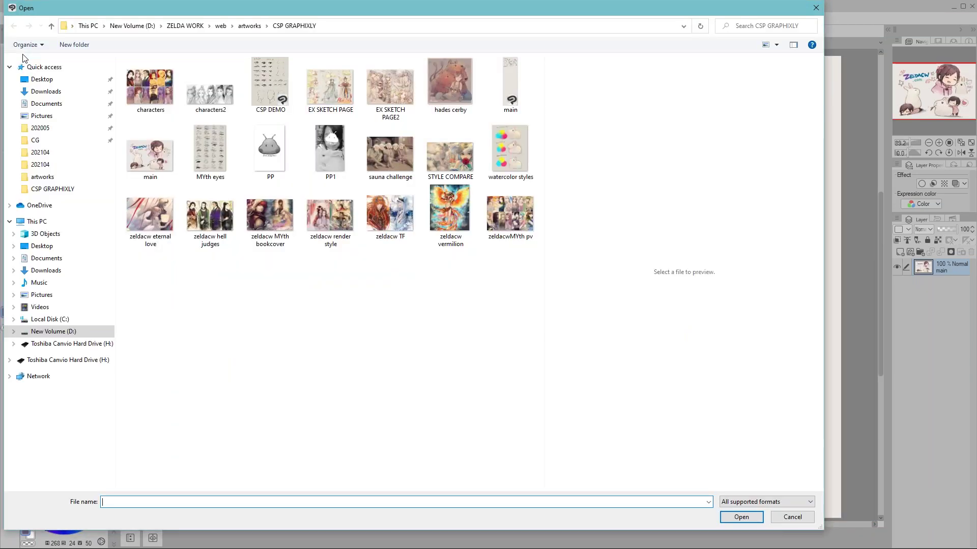
click(146, 218)
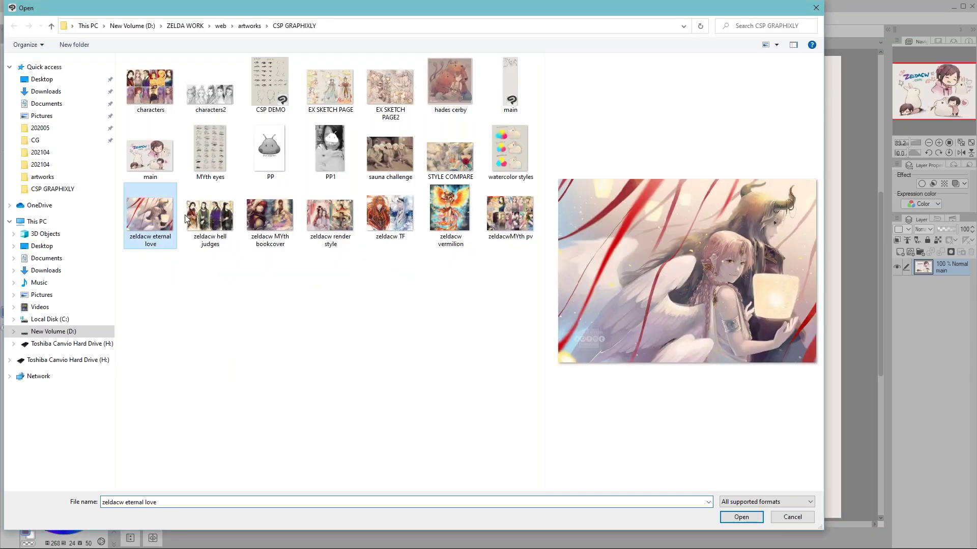
click(728, 522)
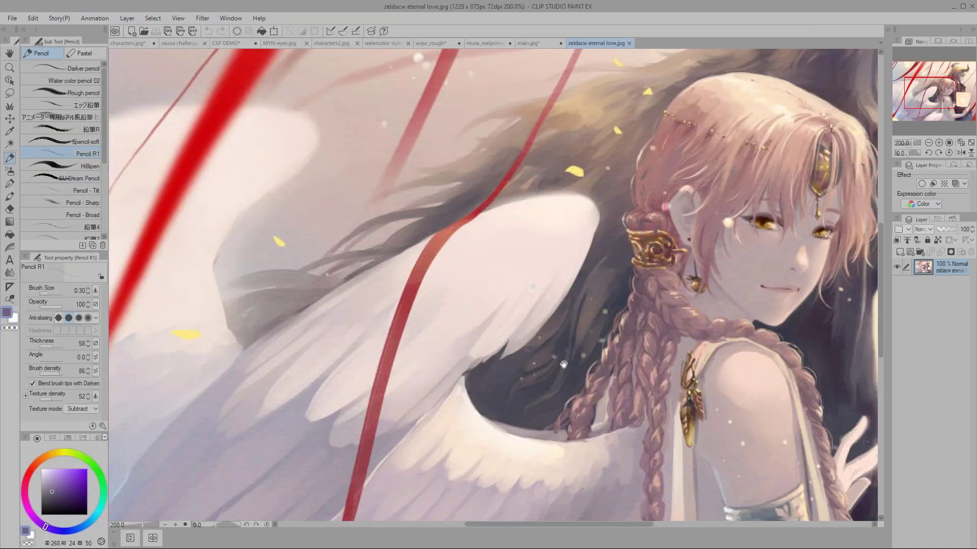
drag(563, 364, 431, 316)
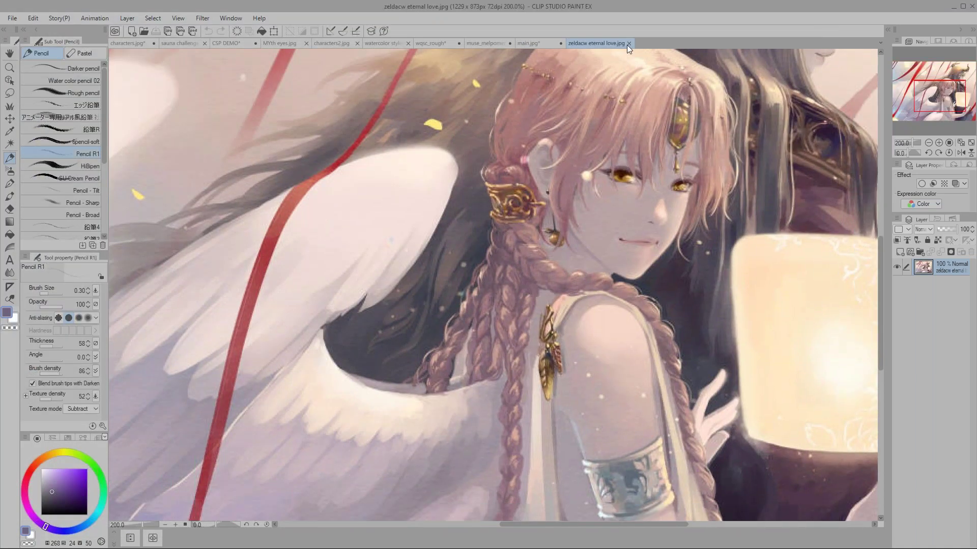
click(629, 43)
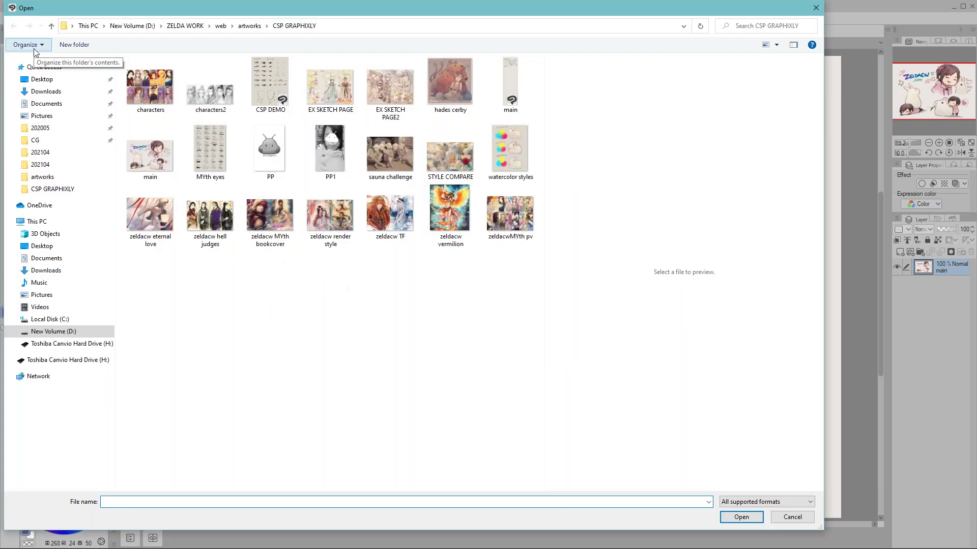
- Open the layered wuyao artwork from the CG folder
click(35, 141)
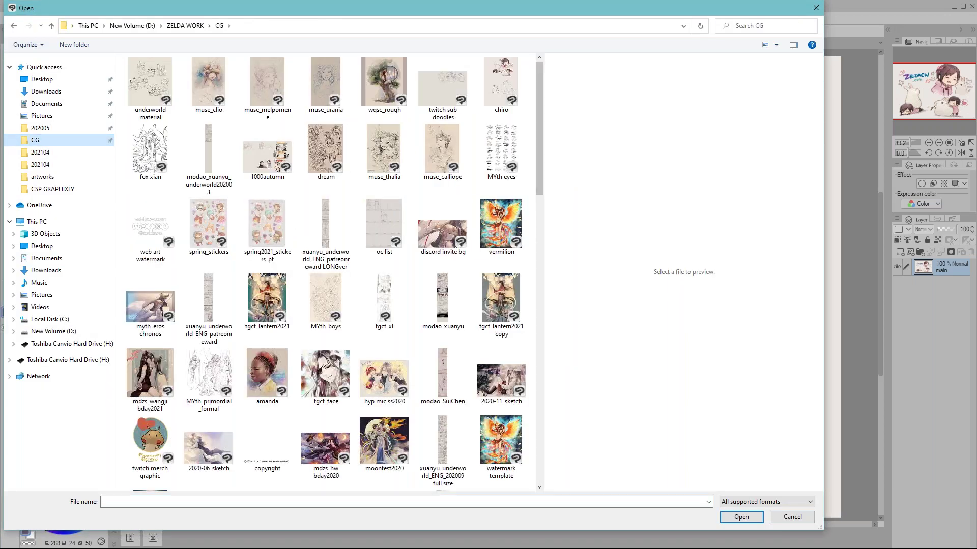
scroll(542, 259, down, 5)
scroll(544, 293, down, 4)
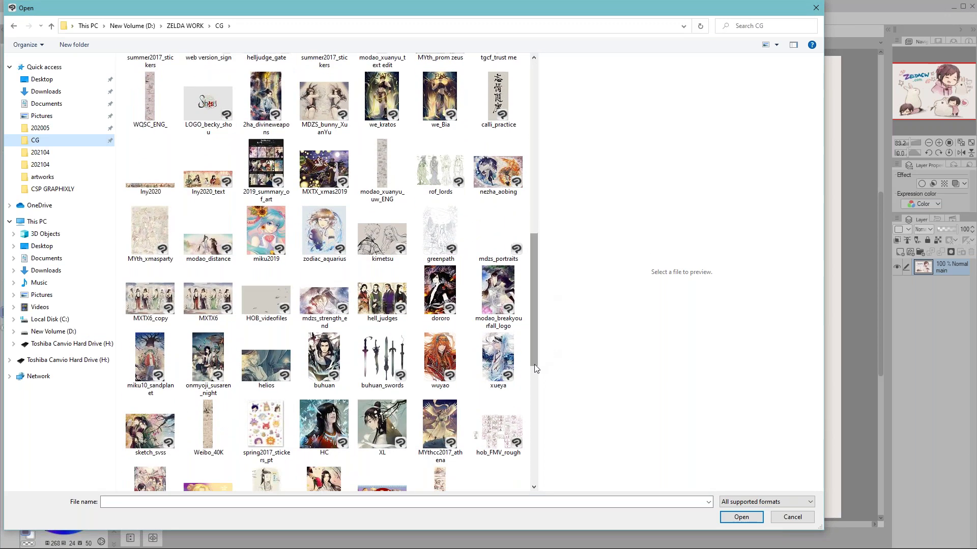
scroll(534, 364, down, 1)
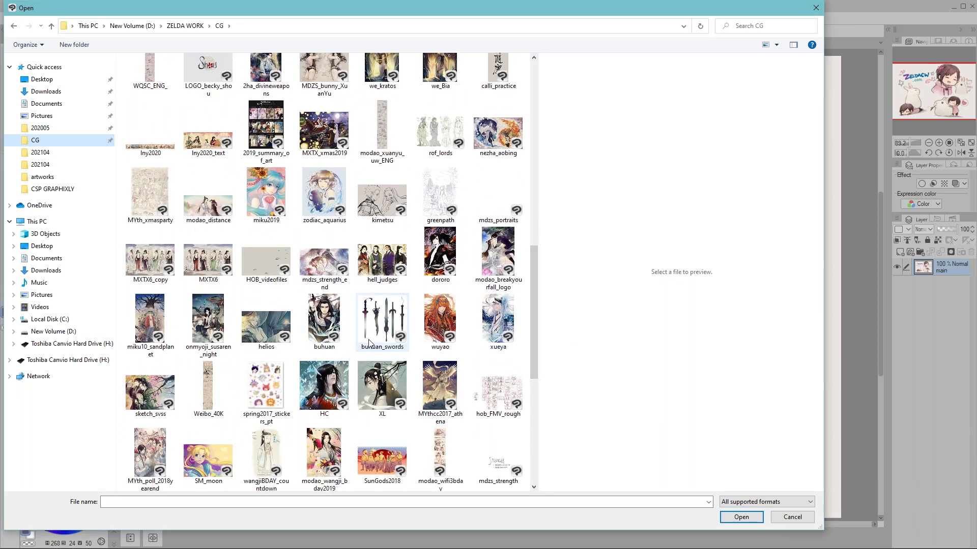
click(439, 318)
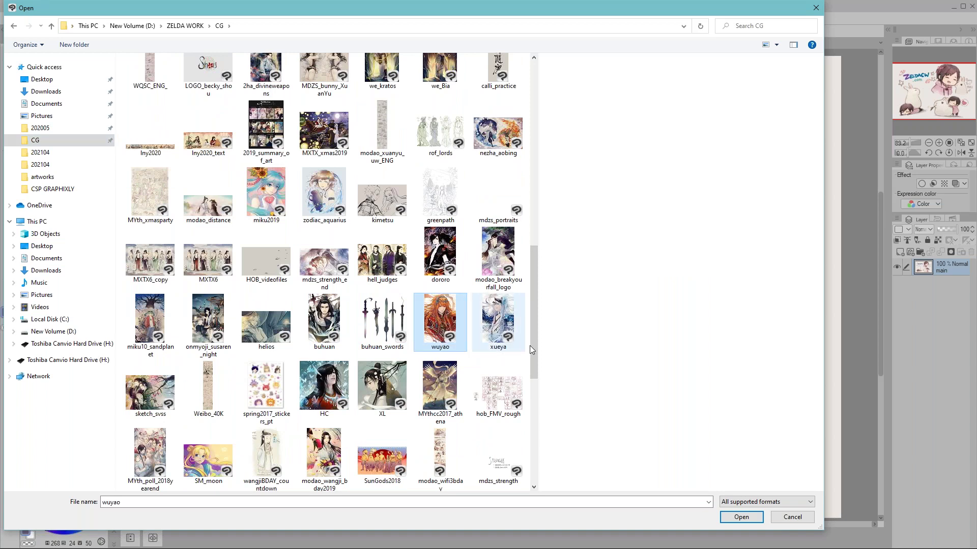
scroll(532, 346, down, 2)
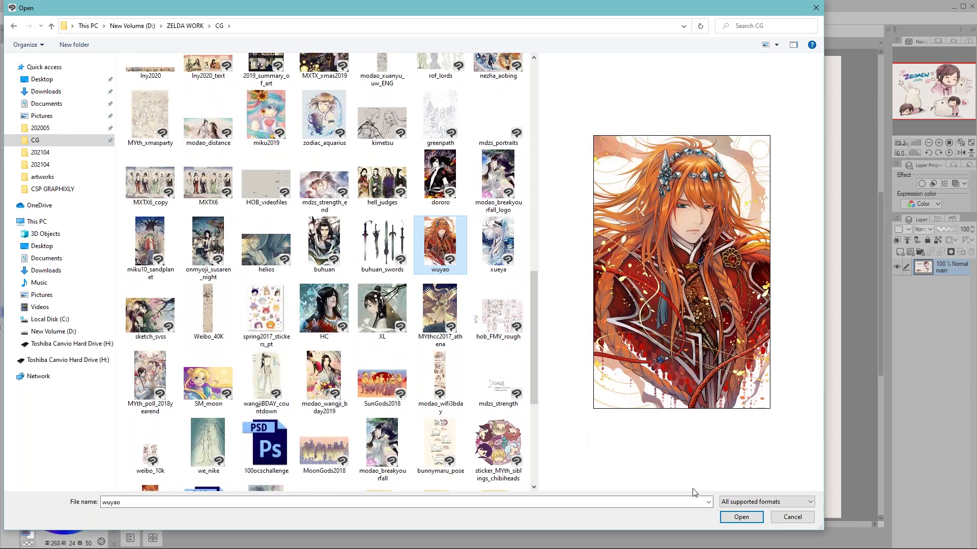
click(727, 517)
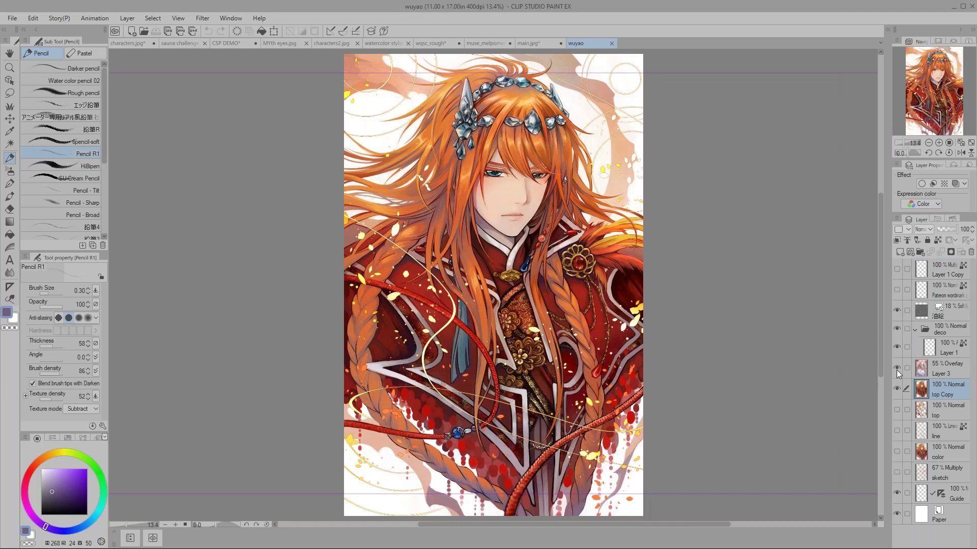
- Hide the Layer 3 overlay and the top Copy layer, and show the line layer, briefly previewing the color layer
click(896, 368)
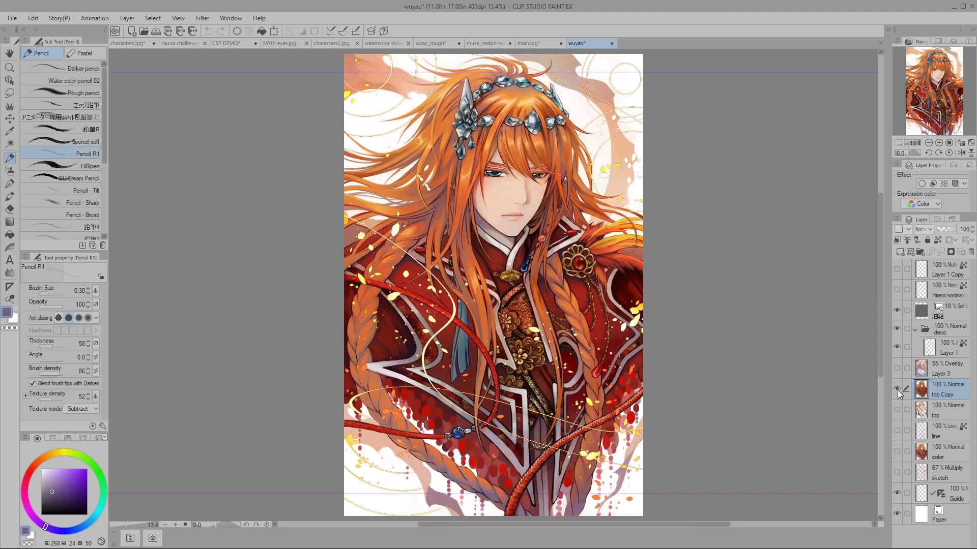
click(896, 389)
click(897, 430)
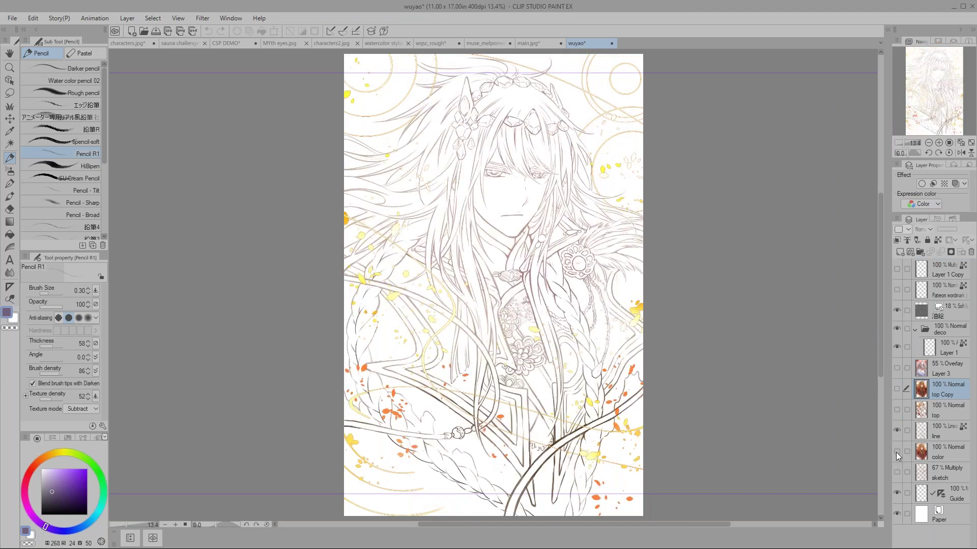
click(897, 451)
click(897, 451)
- Hide the 18% texture layer and Layer 1 in the deco folder, and examine the isolated line art around the face
scroll(646, 440, up, 3)
scroll(225, 213, up, 1)
drag(225, 213, 340, 495)
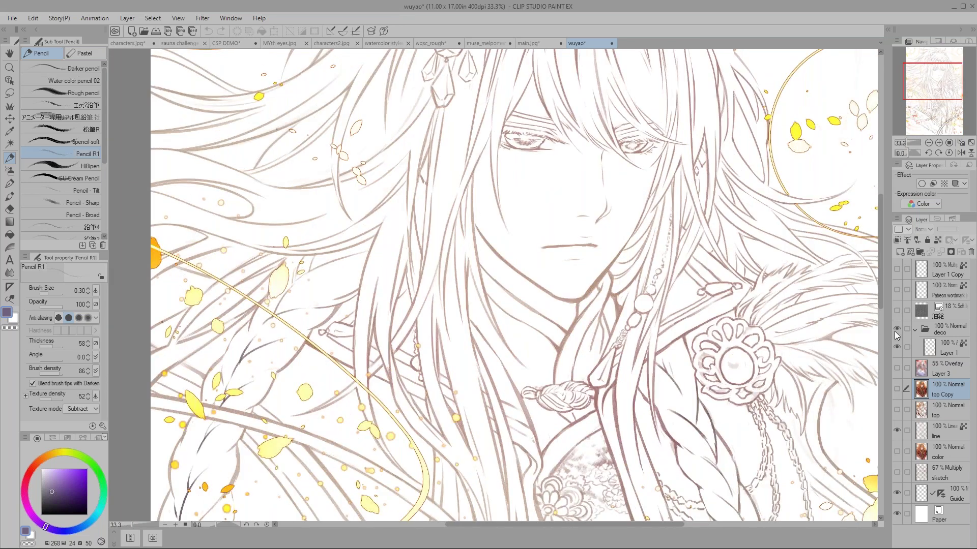
click(897, 347)
mouse_move(312, 356)
mouse_down()
mouse_move(351, 127)
mouse_move(366, 168)
mouse_move(386, 382)
mouse_move(487, 545)
mouse_up()
drag(458, 213, 337, 370)
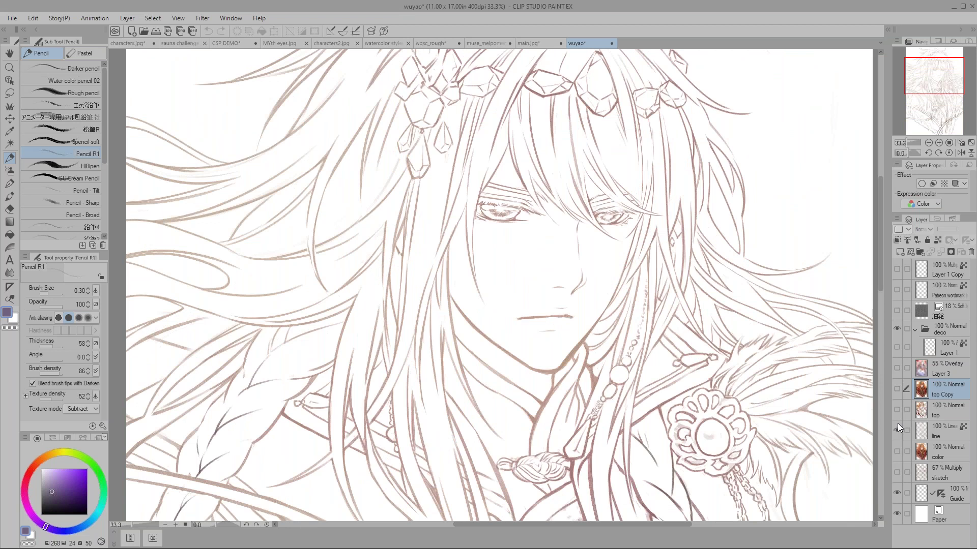
- Show the color layer beneath the line art and examine the painted face, braids and costume ornaments
click(897, 451)
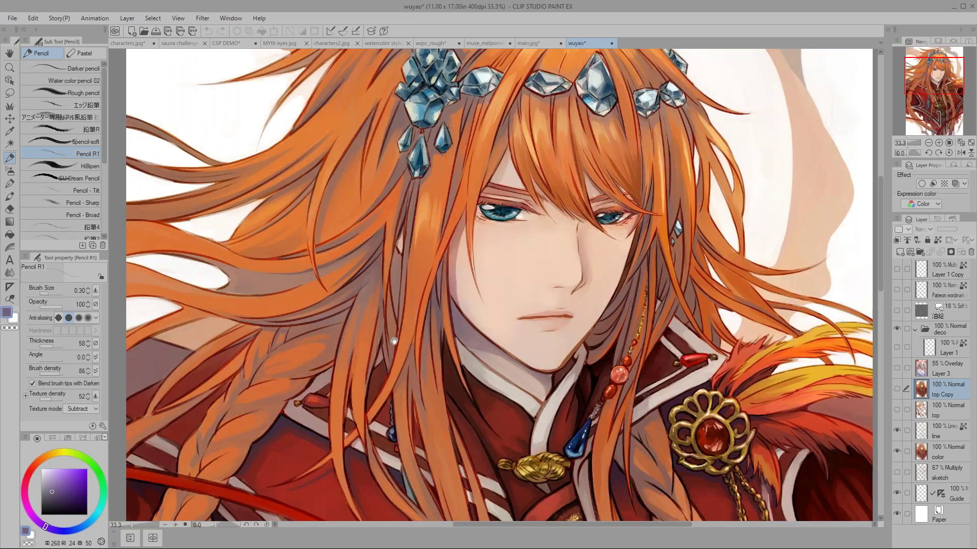
drag(394, 341, 397, 142)
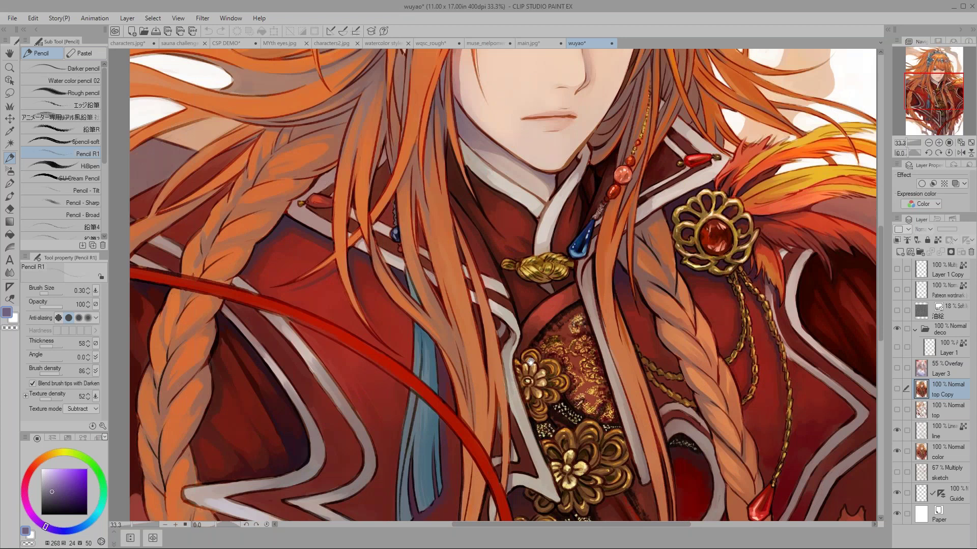
drag(530, 361, 518, 318)
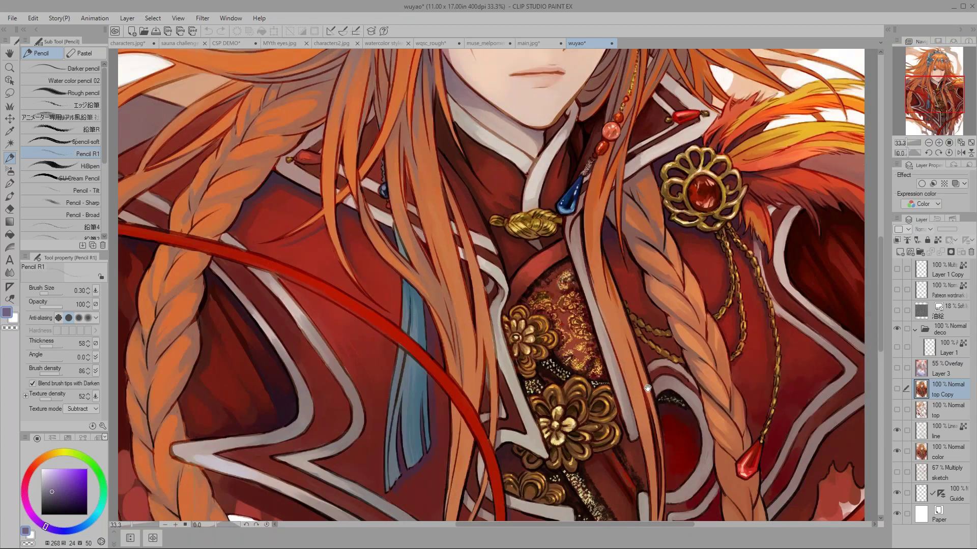
drag(643, 386, 640, 323)
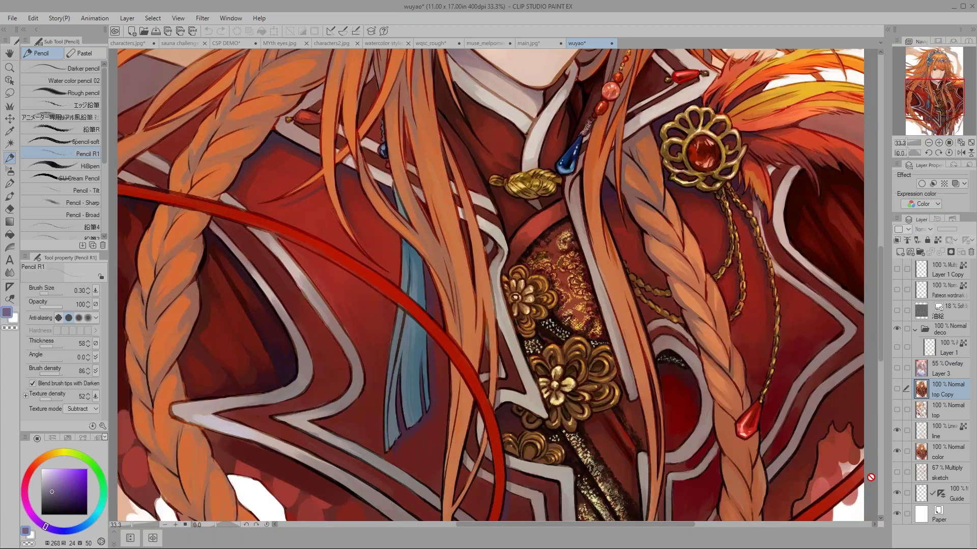
drag(563, 285, 560, 259)
- Make the color layer the active layer of the wuyao artwork
click(12, 18)
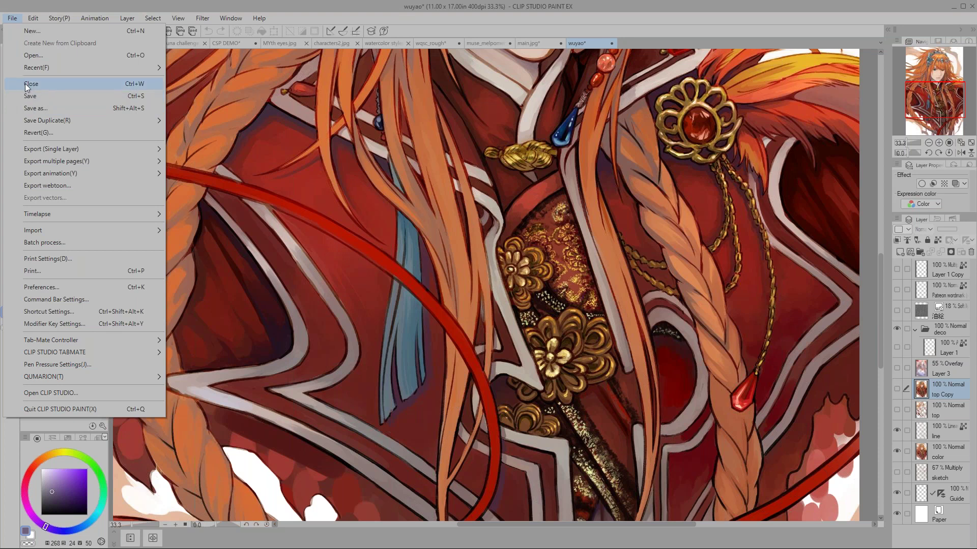
click(445, 12)
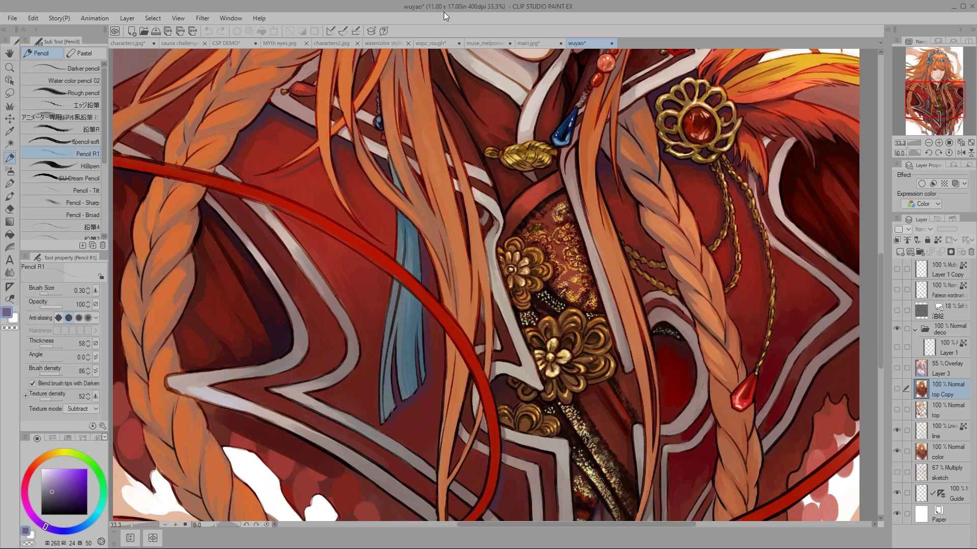
click(926, 448)
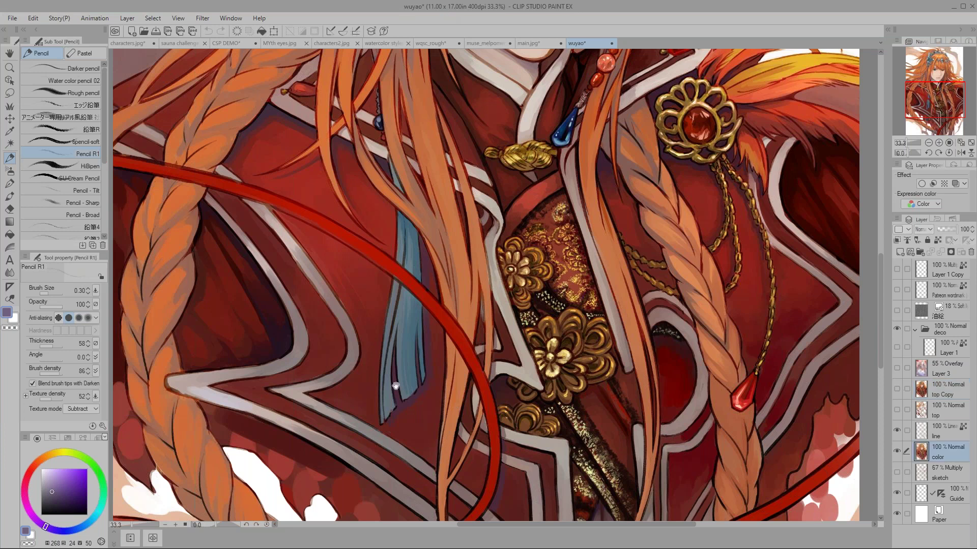
- Hide the color layer to show the wuyao line art alone, and close the wuyao file without saving it
drag(382, 363, 402, 373)
click(897, 451)
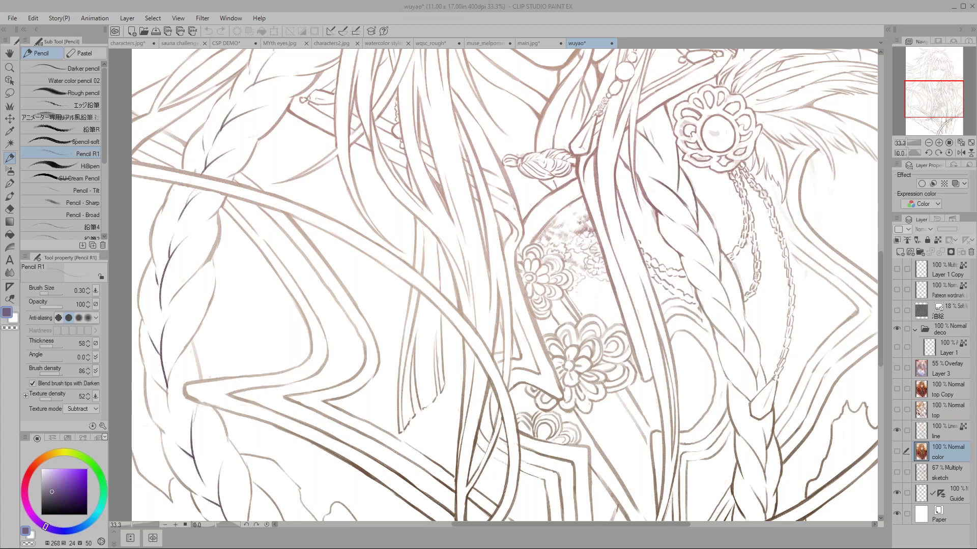
click(939, 451)
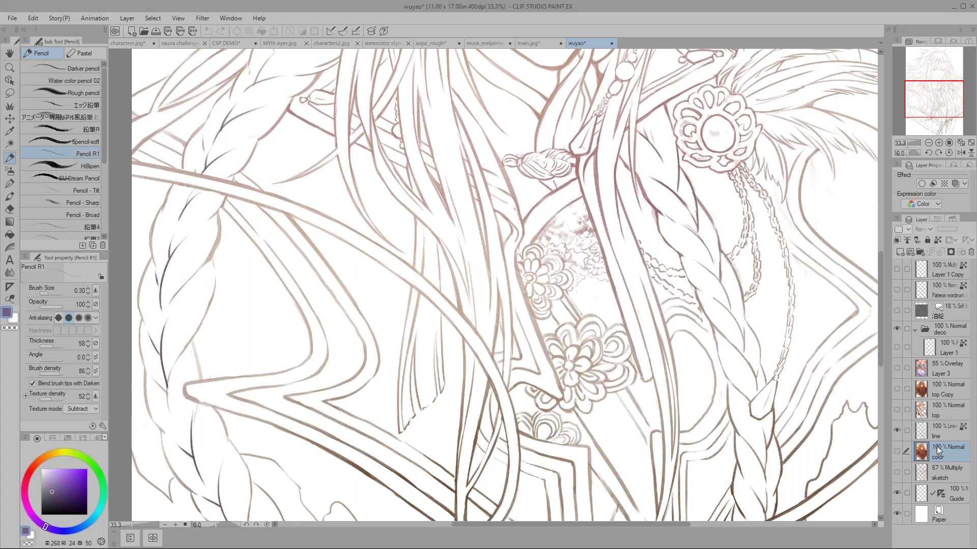
click(611, 44)
click(485, 204)
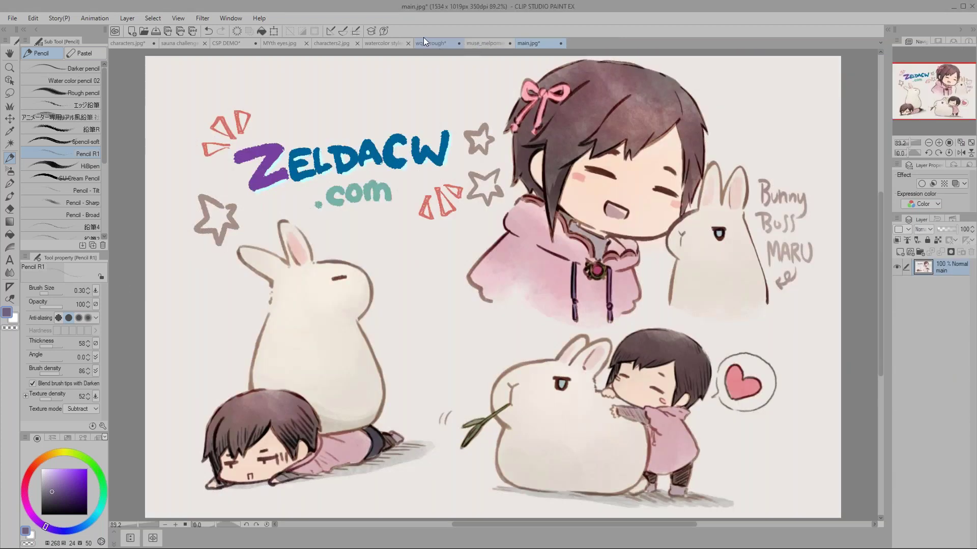
- Look through the CSP DEMO and MYth eyes sketch sheets, and return to the muse_melpomene portrait
click(473, 43)
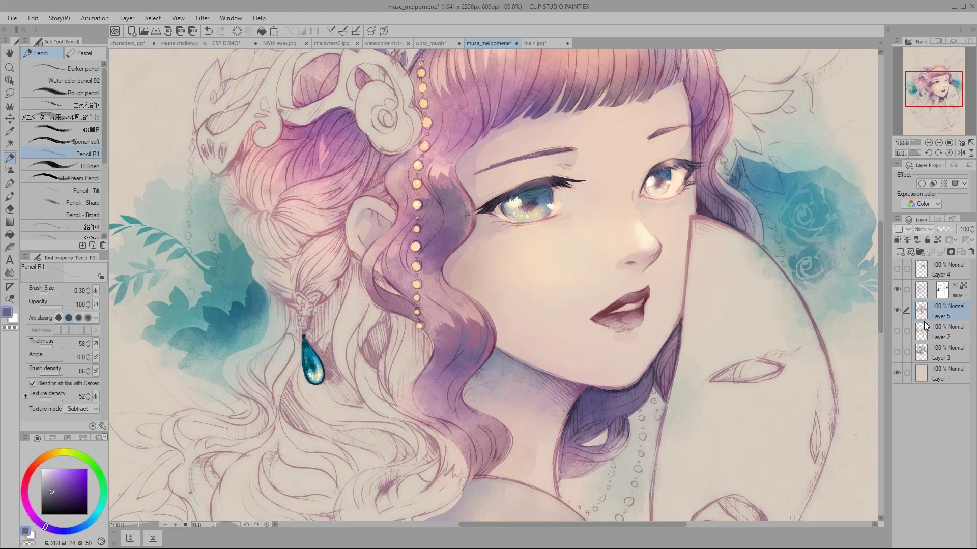
click(226, 43)
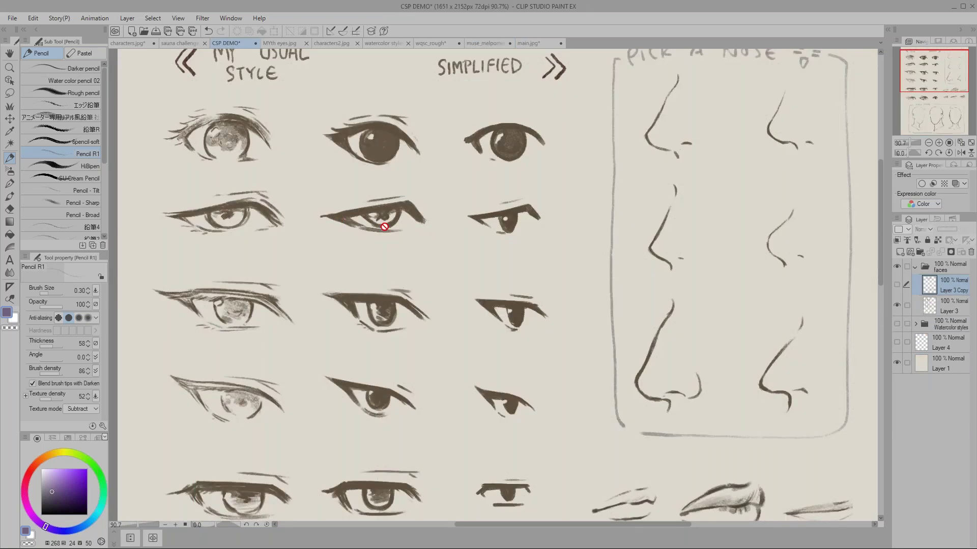
click(283, 44)
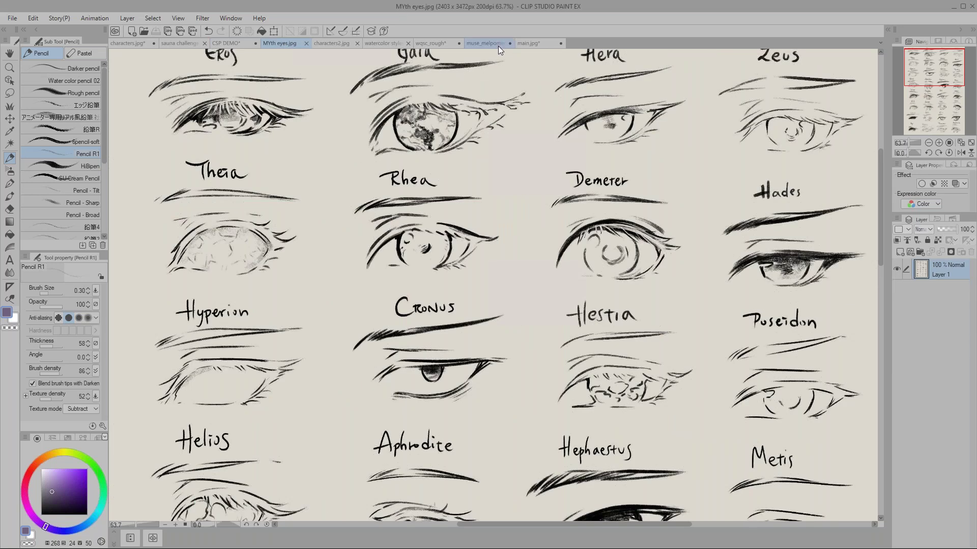
click(478, 44)
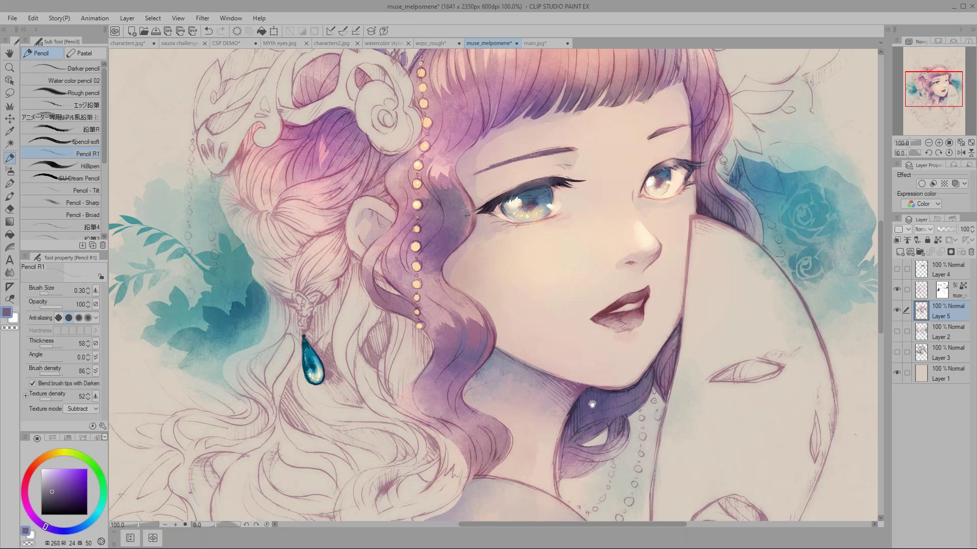
- Make the masked line layer active, hide Layer 5 to isolate the line art, and show Layer 3's paint beneath it
drag(592, 404, 593, 425)
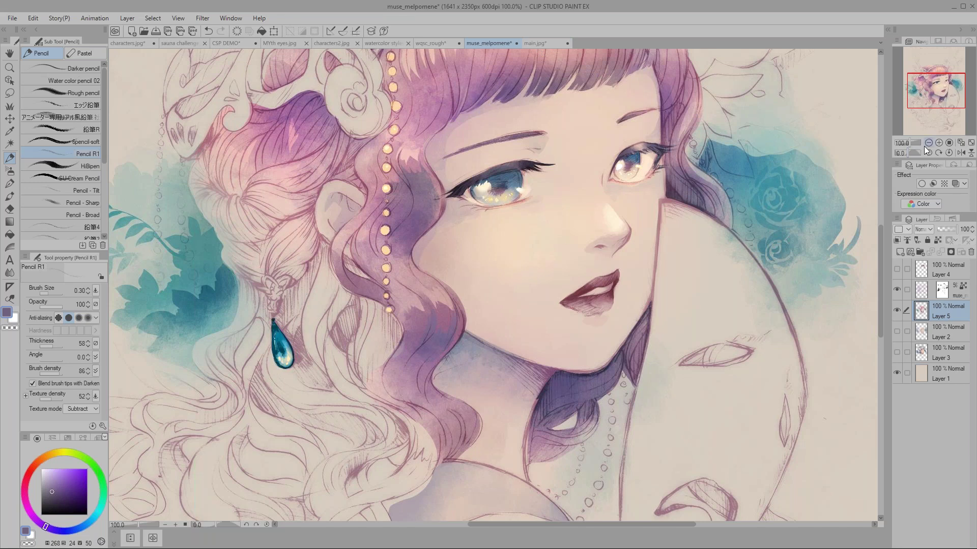
drag(911, 143, 918, 145)
drag(427, 363, 474, 363)
click(919, 291)
click(896, 311)
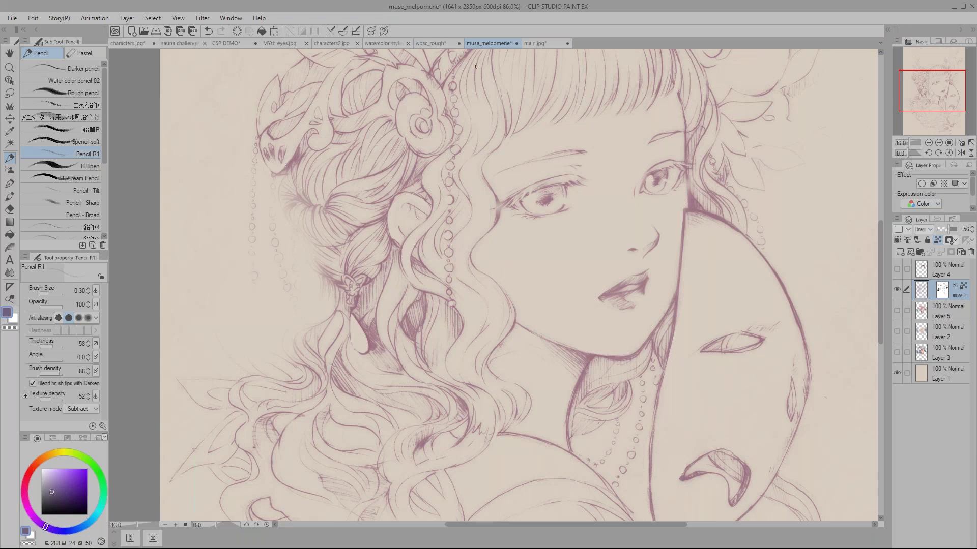
click(895, 352)
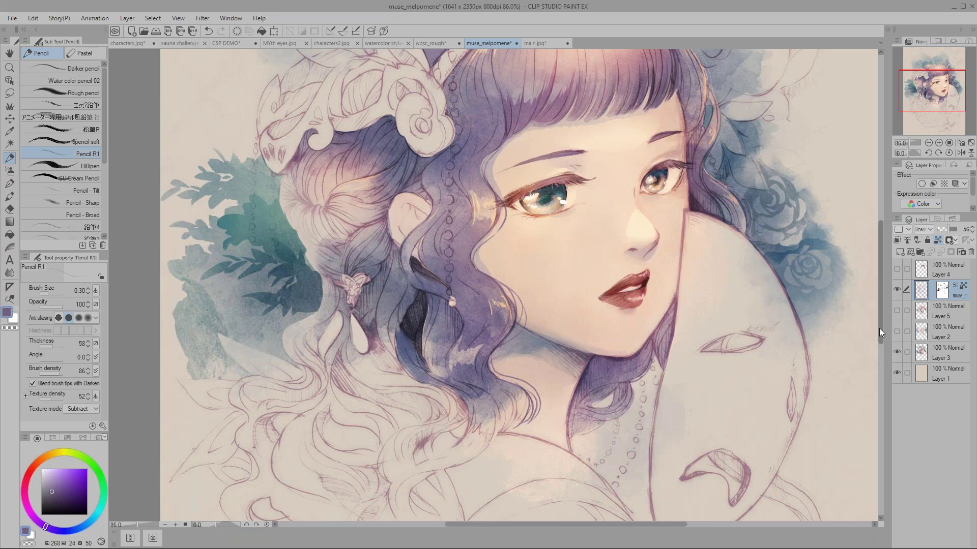
mouse_move(878, 329)
mouse_down()
mouse_move(887, 423)
mouse_move(883, 316)
mouse_up()
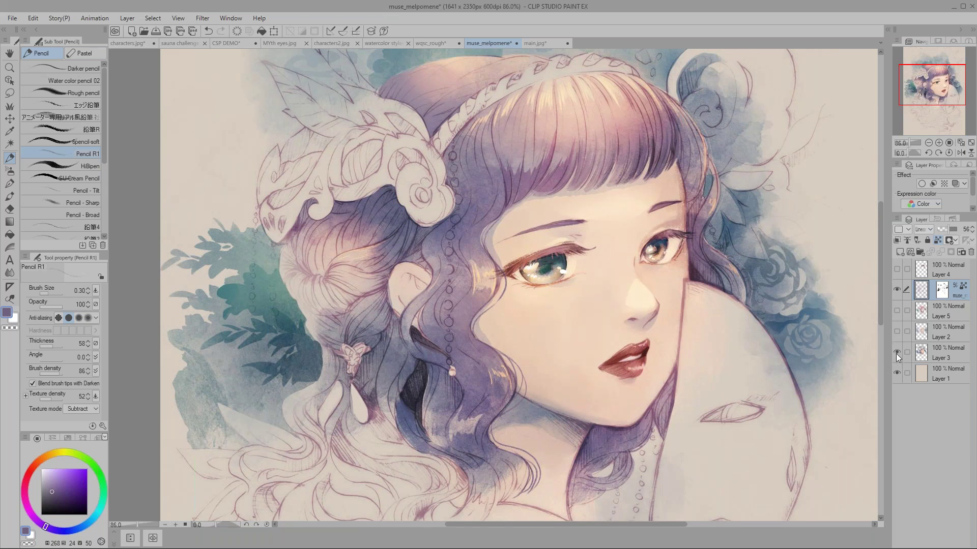
- Compare the Layer 5 and Layer 3 paint versions by alternating their visibility, and make Layer 3 the active layer
click(897, 352)
click(897, 310)
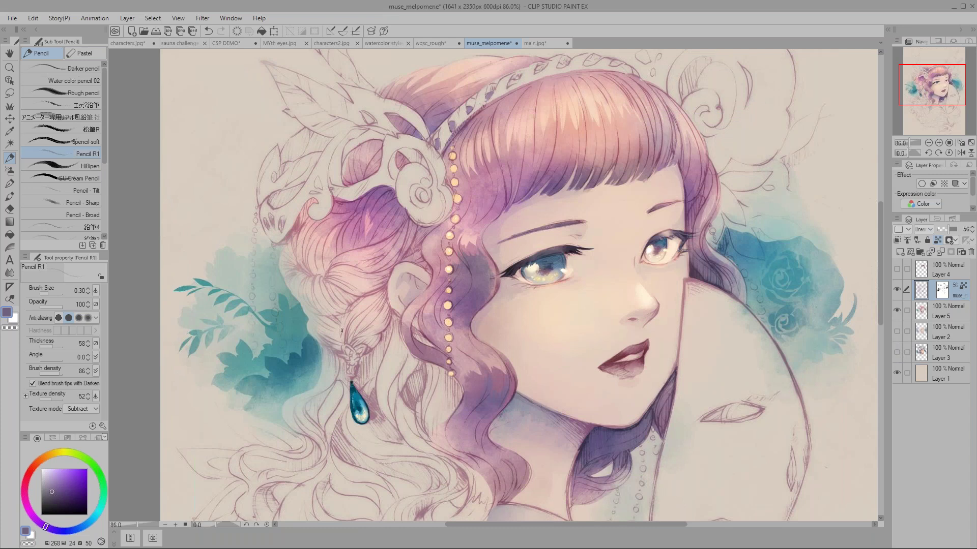
drag(342, 330, 348, 305)
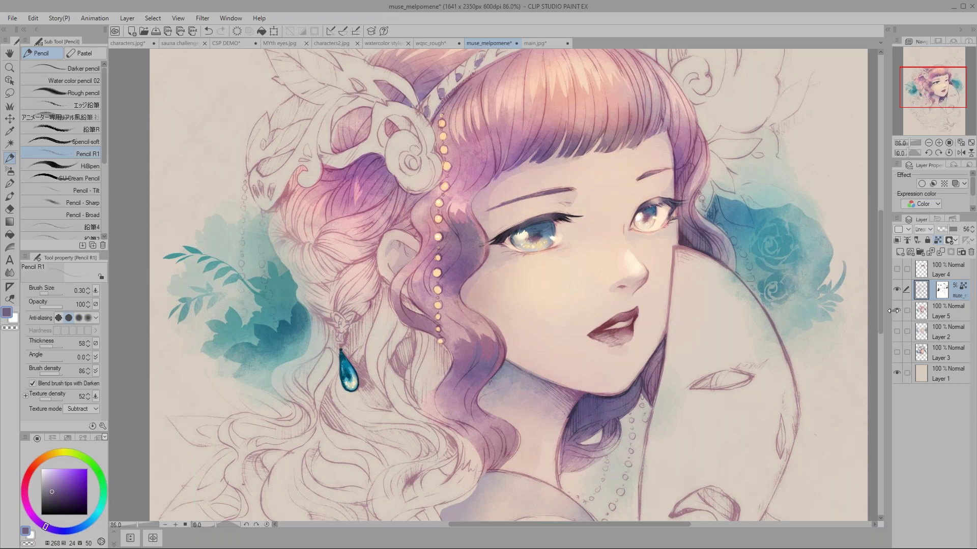
click(896, 311)
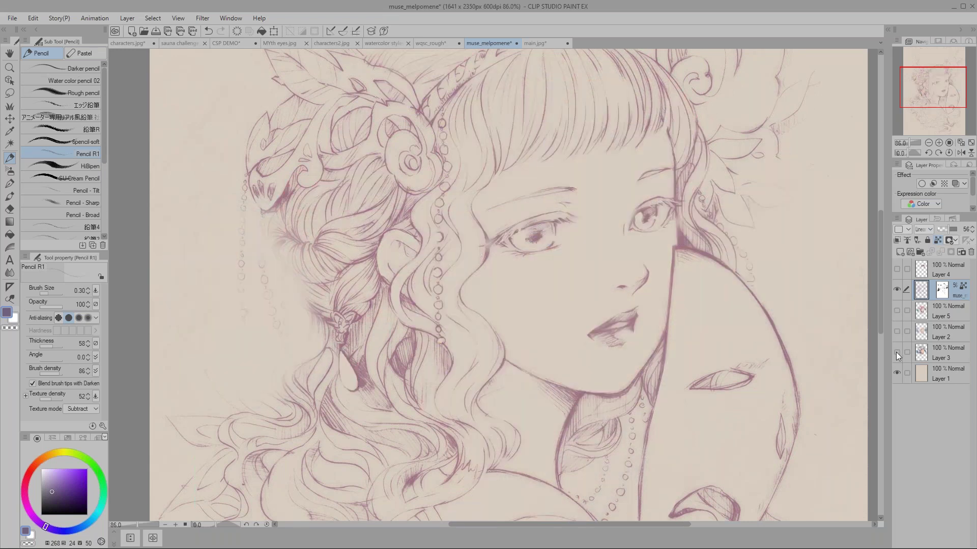
click(896, 352)
click(931, 352)
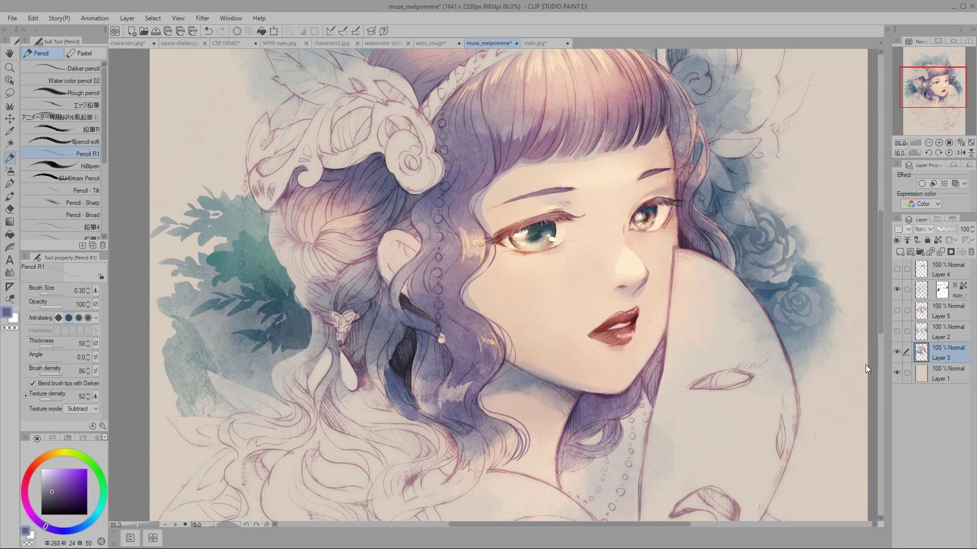
scroll(865, 365, up, 1)
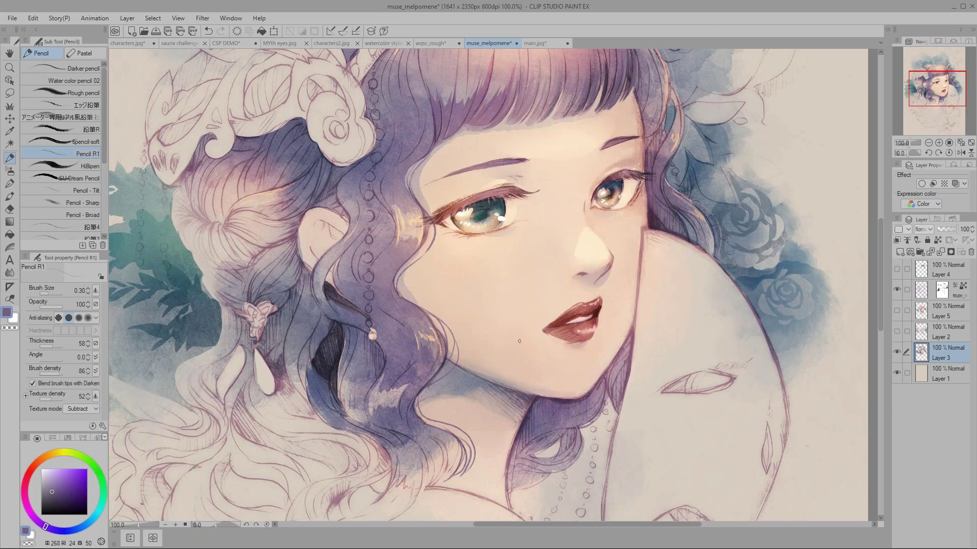
drag(274, 353, 367, 362)
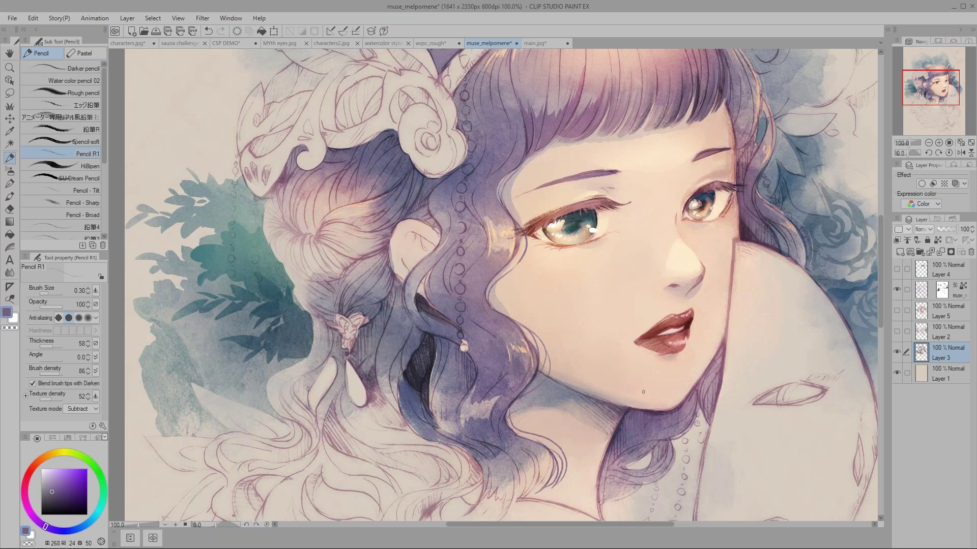
- Hide Layer 3, show Layer 5 in its place, and make Layer 5 the active layer
click(896, 352)
click(897, 311)
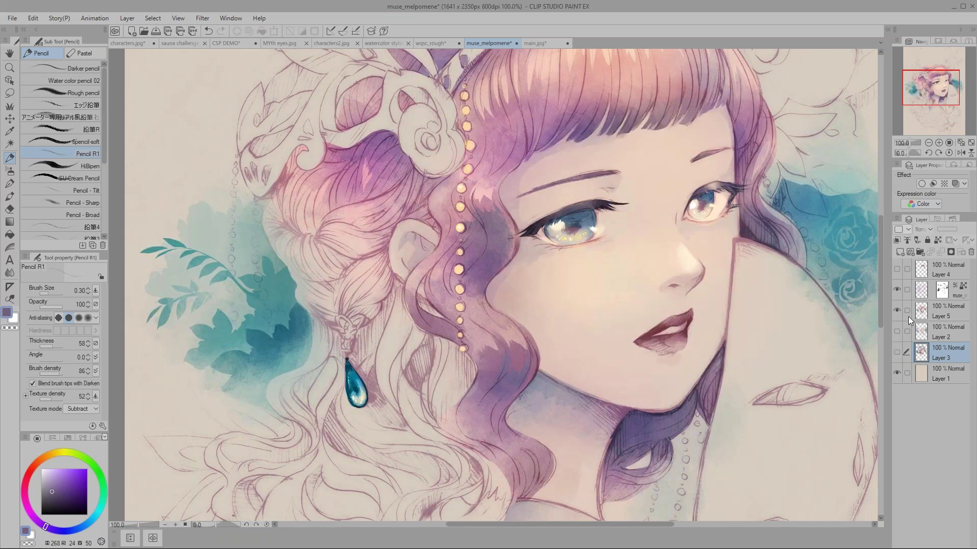
scroll(190, 298, up, 2)
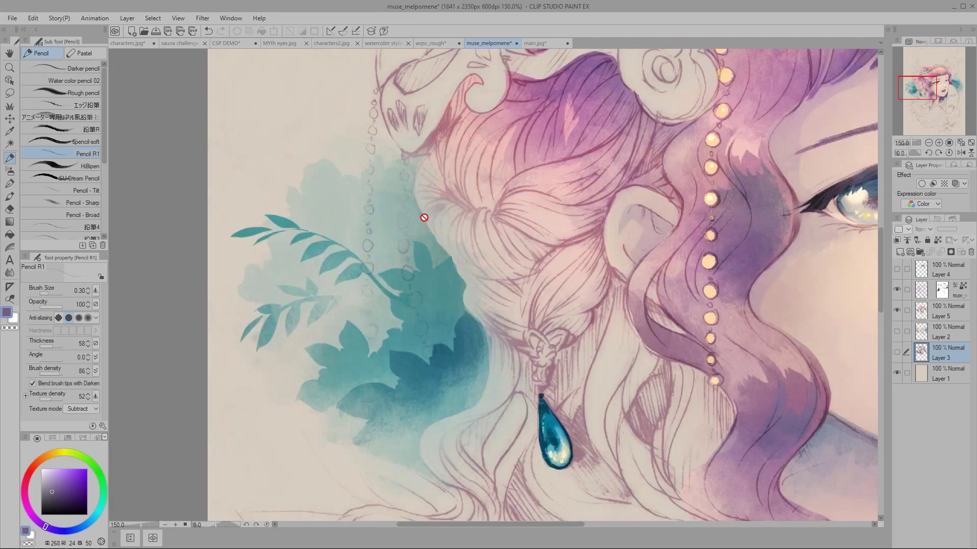
click(927, 308)
- Lasso a leaf sprig above the teal foliage beside the hair and fill it with muted blue using the Pure WaterColor G brush
key(m)
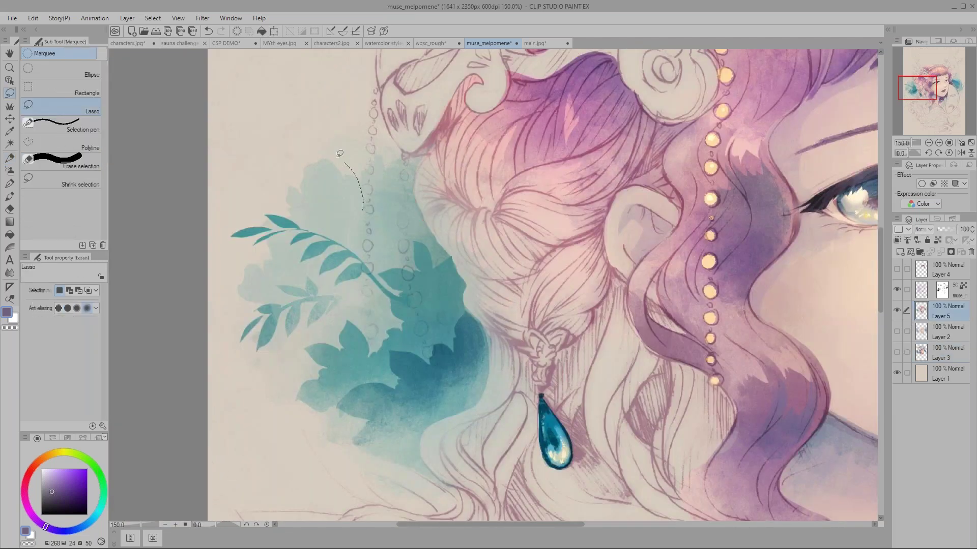
mouse_move(347, 187)
mouse_down()
mouse_move(310, 199)
mouse_move(343, 224)
mouse_move(364, 216)
mouse_move(394, 182)
mouse_move(380, 202)
mouse_move(363, 186)
mouse_move(371, 155)
mouse_move(367, 214)
mouse_up()
mouse_move(349, 184)
mouse_down()
mouse_move(300, 162)
mouse_move(346, 181)
mouse_move(338, 197)
mouse_move(346, 179)
mouse_move(314, 177)
mouse_up()
key(b)
alt+click(363, 339)
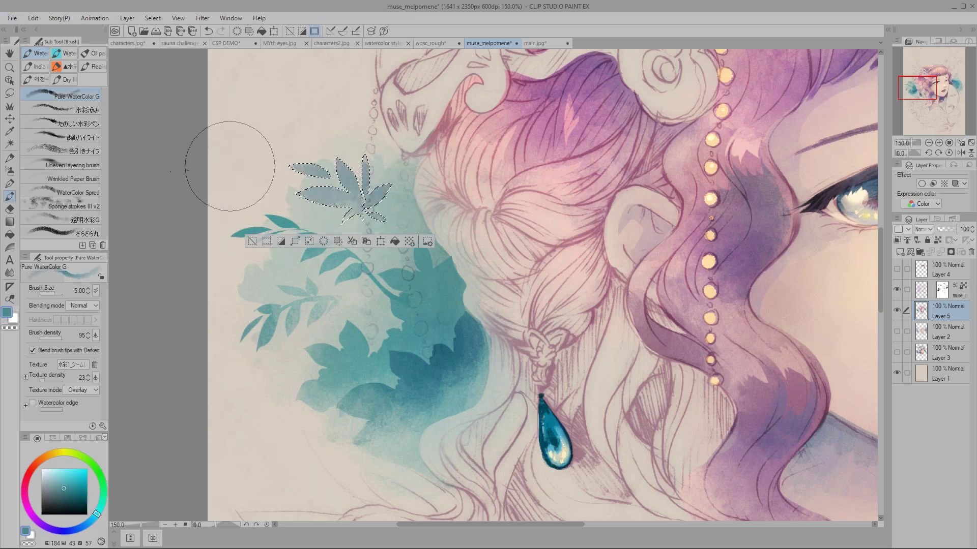
key(ctrl+d)
- Lasso a pavilion silhouette with a roof, columns and uneven base in the empty area beside the hair ornament
key(m)
drag(256, 116, 262, 276)
mouse_move(363, 126)
mouse_down()
mouse_move(307, 124)
mouse_move(290, 198)
mouse_up()
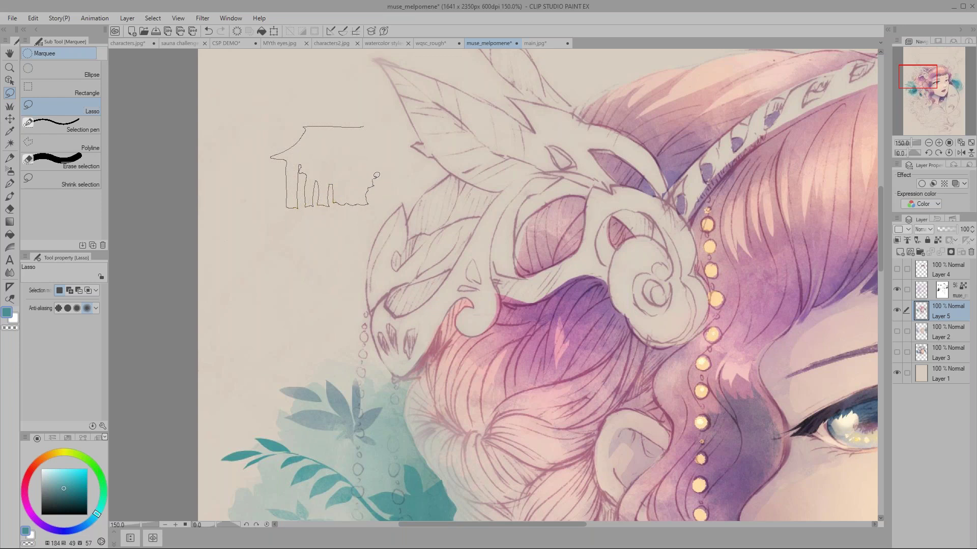
drag(385, 144, 386, 146)
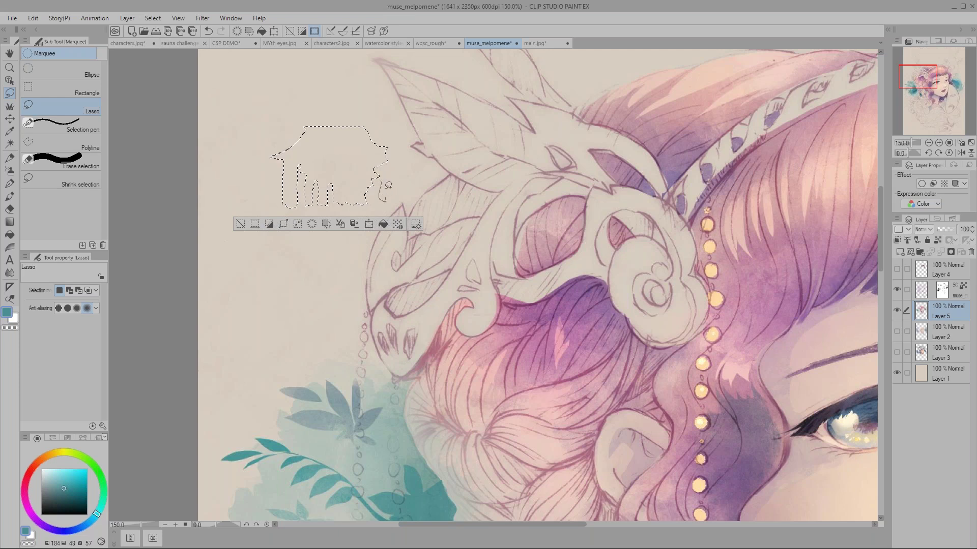
drag(385, 200, 379, 175)
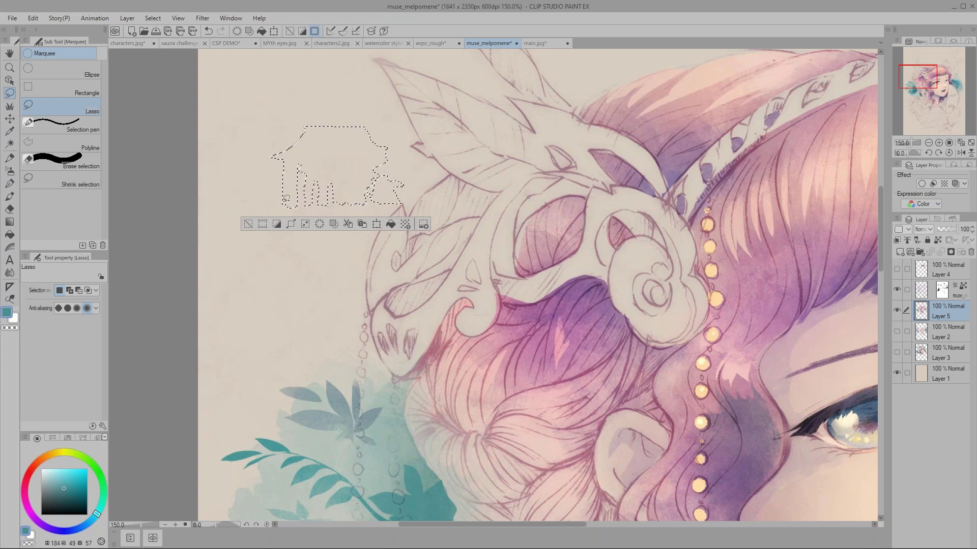
mouse_move(250, 200)
mouse_down()
mouse_move(220, 229)
mouse_move(270, 224)
mouse_move(307, 205)
mouse_up()
mouse_move(379, 200)
mouse_down()
mouse_move(416, 209)
mouse_move(355, 211)
mouse_up()
- Fill the pavilion selection with sampled pale blue using Pure WaterColor G at brush size 6.00, and deselect it
key(b)
alt+click(309, 407)
key(])
mouse_move(342, 150)
mouse_down()
mouse_move(285, 166)
mouse_move(251, 204)
mouse_move(332, 152)
mouse_move(283, 109)
mouse_move(261, 197)
mouse_move(379, 197)
mouse_move(235, 192)
mouse_up()
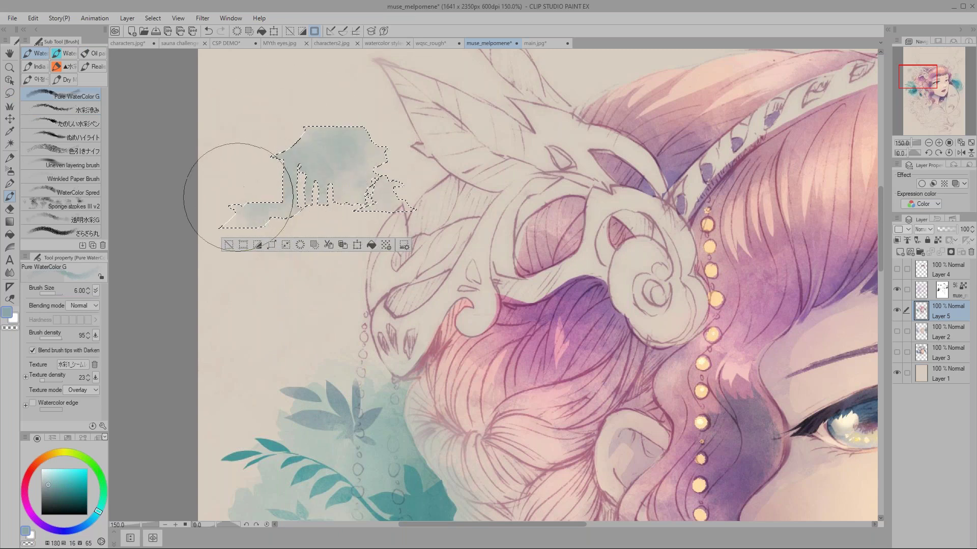
key(ctrl+d)
- Draw a pencil base line under the pavilion and paint a lassoed pale blue water strip beneath it
key(p)
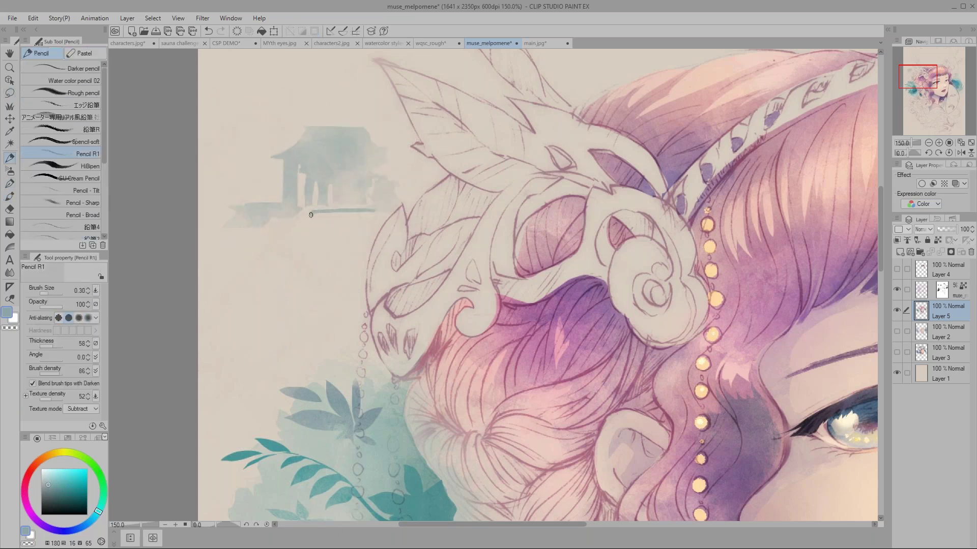
key(m)
mouse_move(327, 218)
mouse_down()
mouse_move(264, 230)
mouse_move(306, 241)
mouse_move(362, 233)
mouse_move(388, 208)
mouse_move(287, 227)
mouse_move(218, 224)
mouse_move(244, 237)
mouse_move(198, 244)
mouse_move(224, 252)
mouse_move(366, 248)
mouse_move(387, 214)
mouse_move(201, 219)
mouse_move(244, 203)
mouse_move(174, 207)
mouse_move(285, 224)
mouse_up()
key(b)
key(ctrl+d)
- Refine the edges of the water strip with pale strokes of Pencil R1 at size 0.40, sampling nearby colors
key(m)
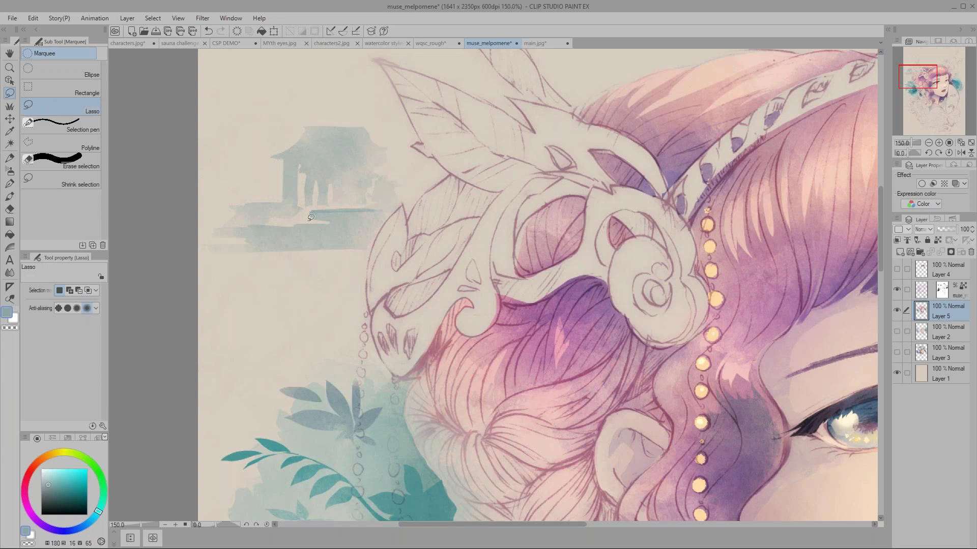
key(p)
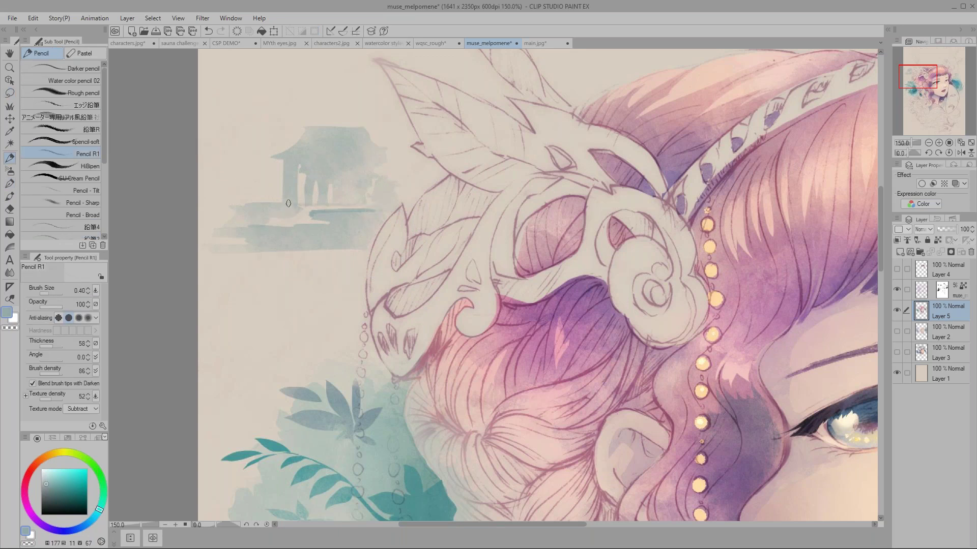
drag(305, 222, 286, 223)
alt+click(295, 224)
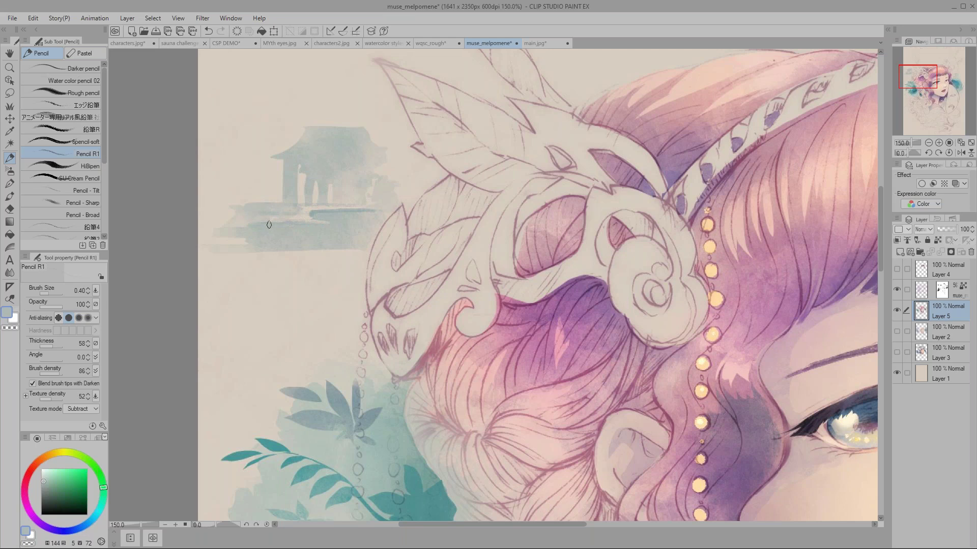
- Lasso around the whole pavilion and water sketch, delete it, and clear the selection
key(m)
mouse_move(188, 162)
mouse_down()
mouse_move(371, 115)
mouse_move(374, 238)
mouse_move(174, 184)
mouse_up()
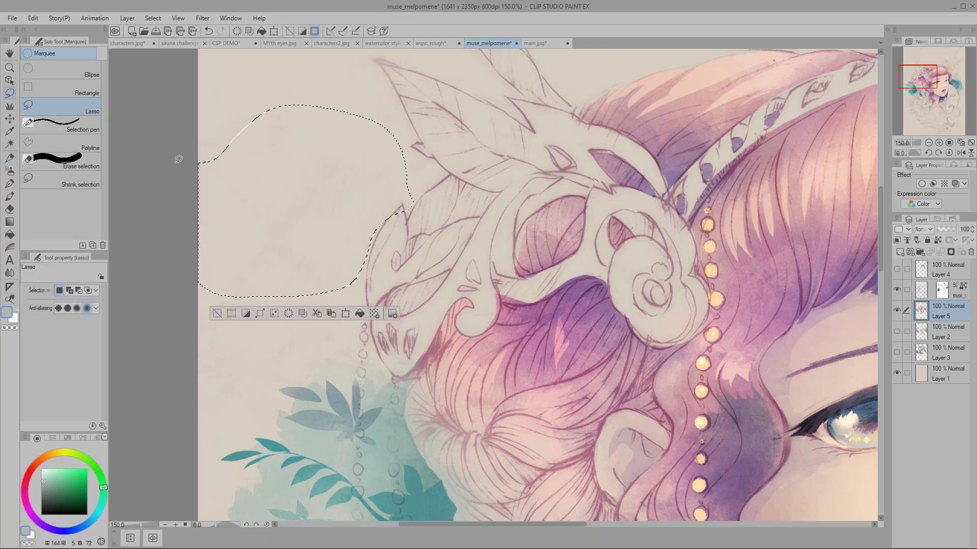
key(ctrl+d)
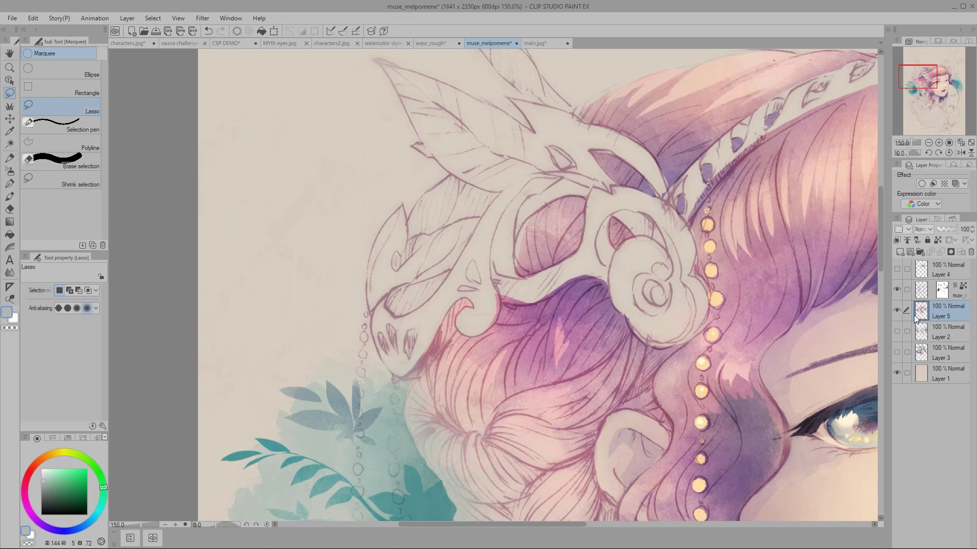
- Examine the muse's face, wavy hair and background foliage on Layer 5, and switch back to Pencil R1
scroll(557, 353, down, 4)
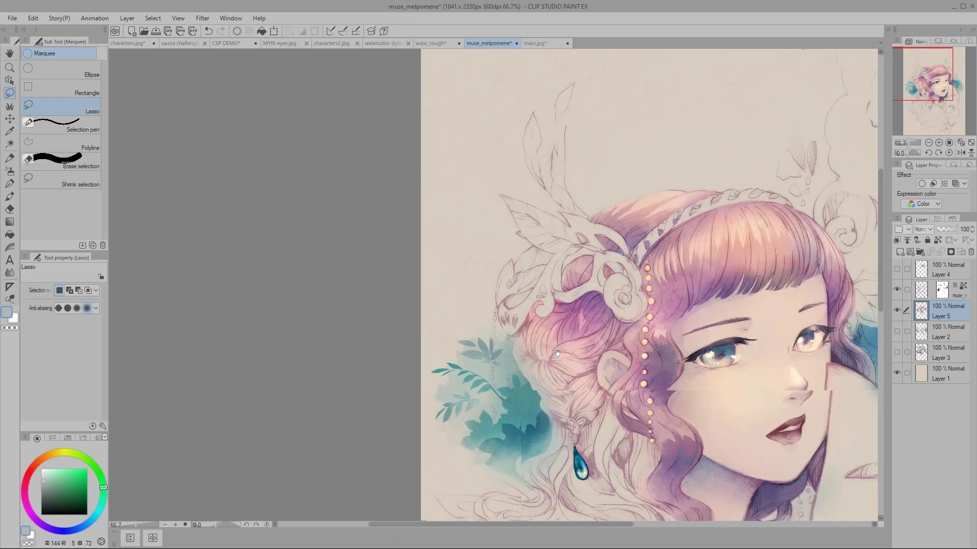
drag(557, 354, 361, 237)
scroll(361, 237, up, 3)
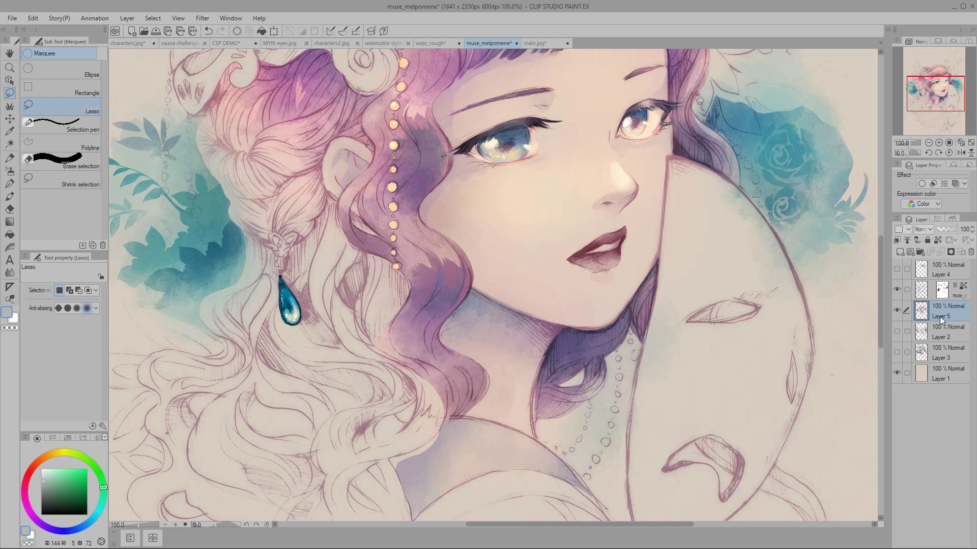
drag(387, 276, 429, 335)
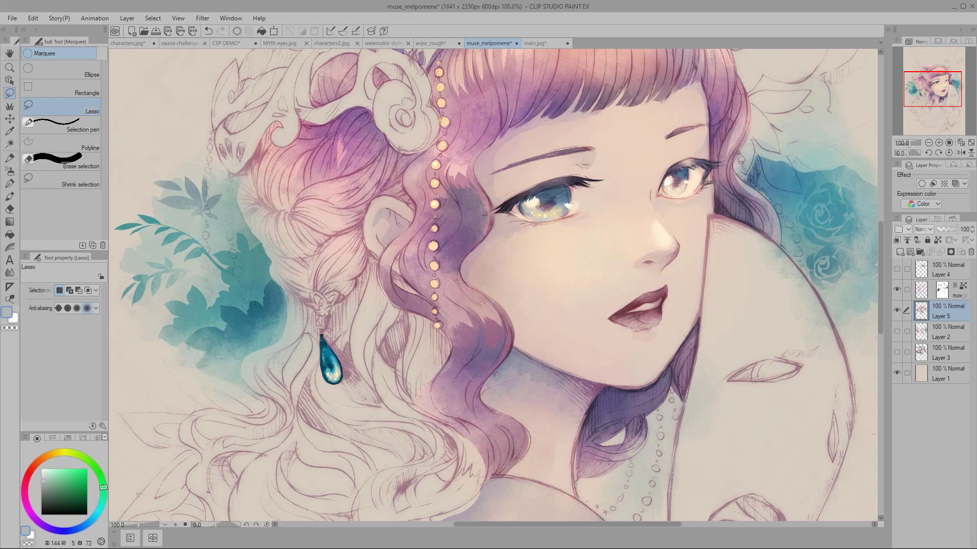
key(p)
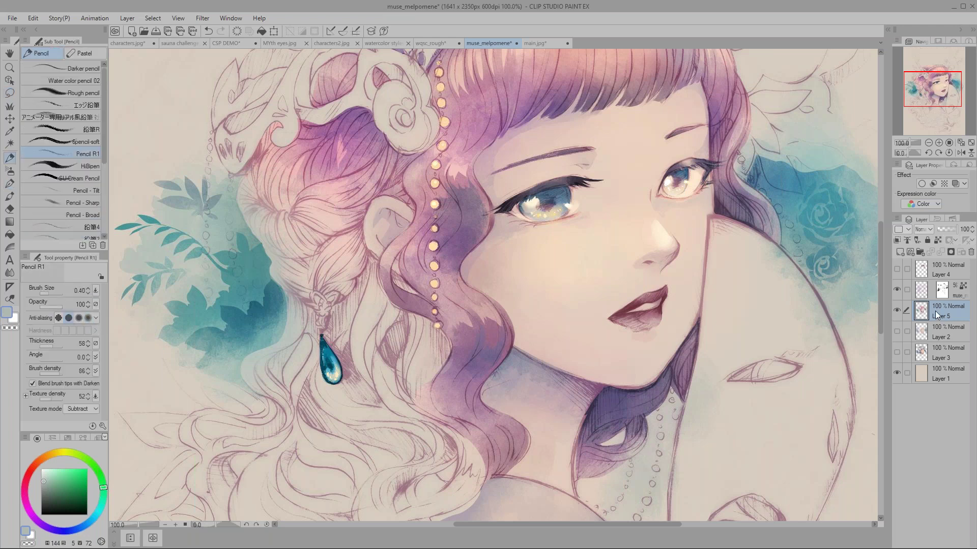
- Sample pink tones from the muse's wavy hair beside the gold beads for Pencil R1 at size 0.50
alt+click(461, 175)
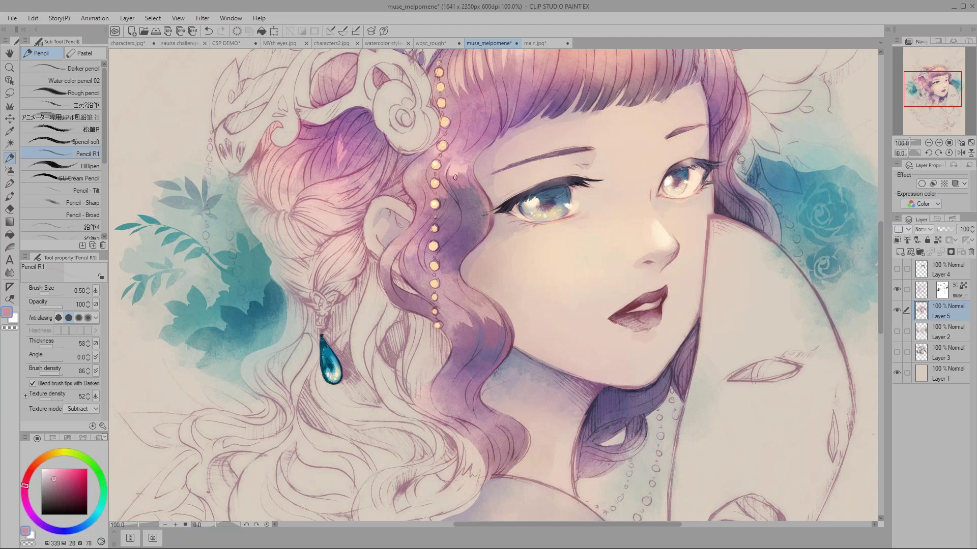
alt+click(461, 174)
alt+click(462, 175)
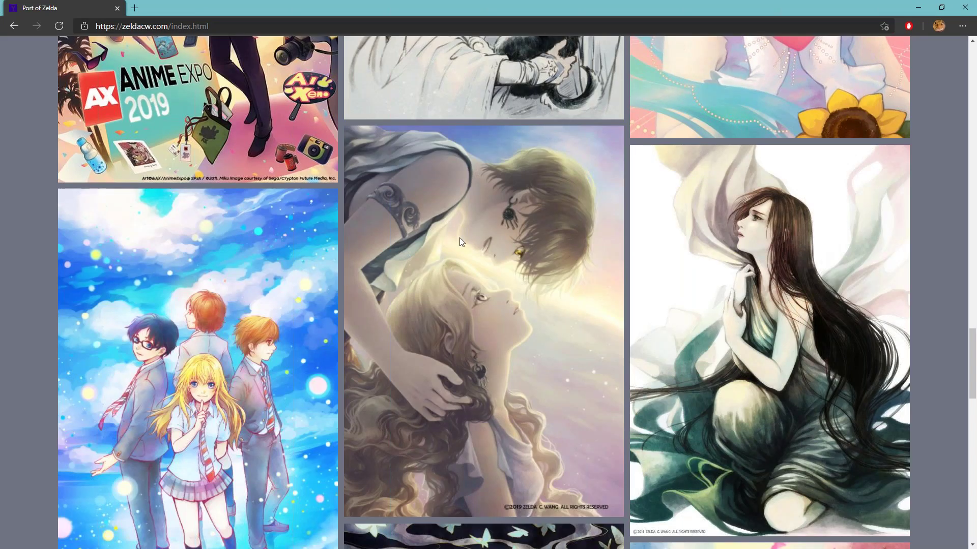
- Switch to the browser and look through the finished illustrations in the zeldacw.com gallery
scroll(484, 265, down, 9)
scroll(593, 361, down, 8)
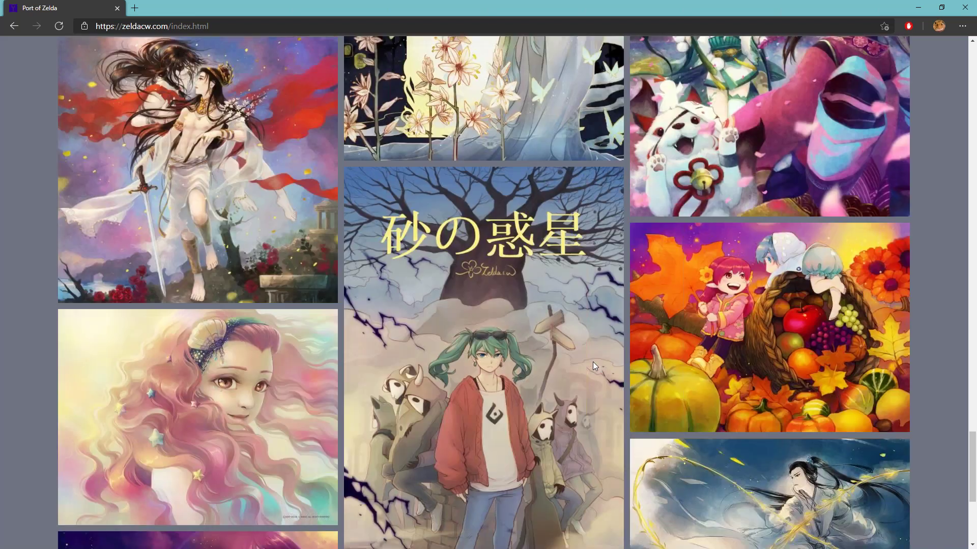
scroll(593, 362, up, 20)
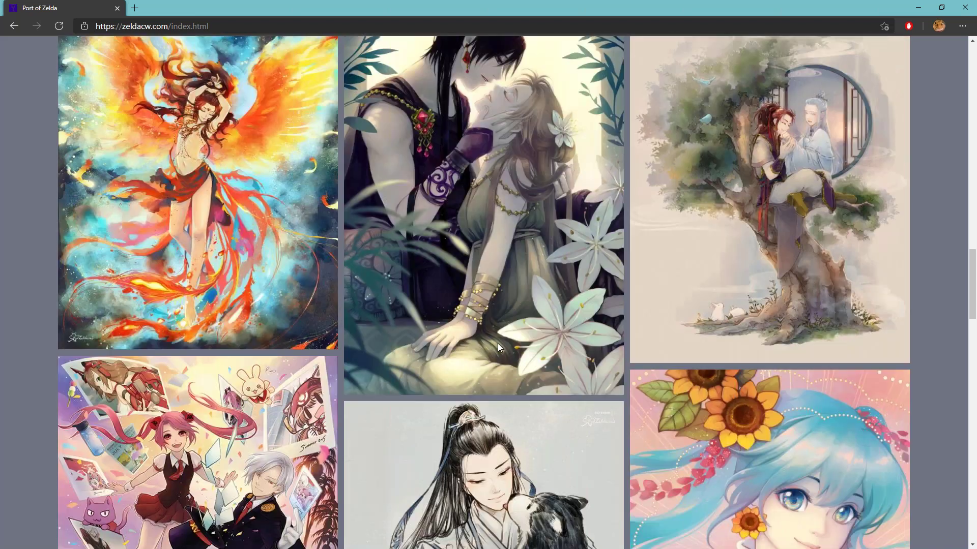
scroll(497, 344, up, 4)
scroll(511, 327, down, 2)
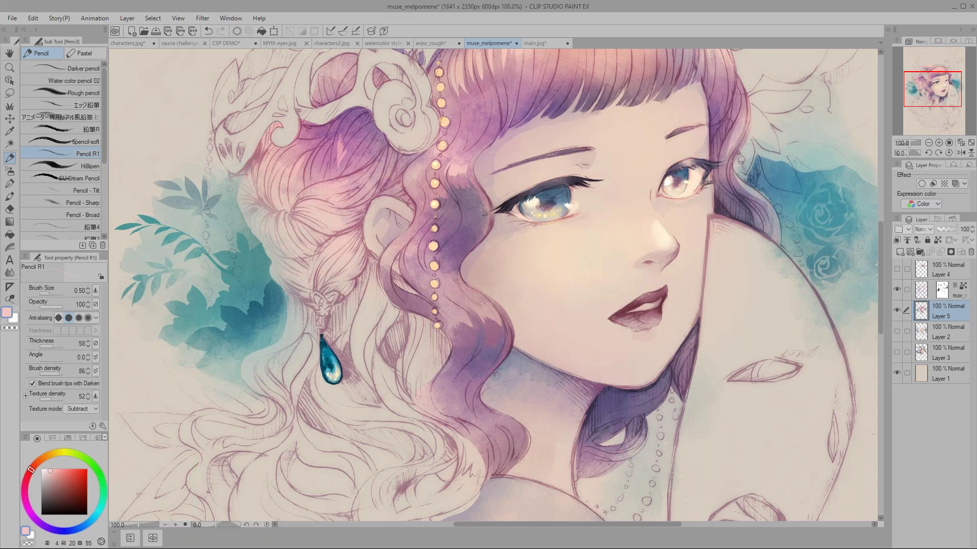
- Open the CSP DEMO sheet at its Face Shape section and show Layer 3 Copy with the facial features
click(223, 43)
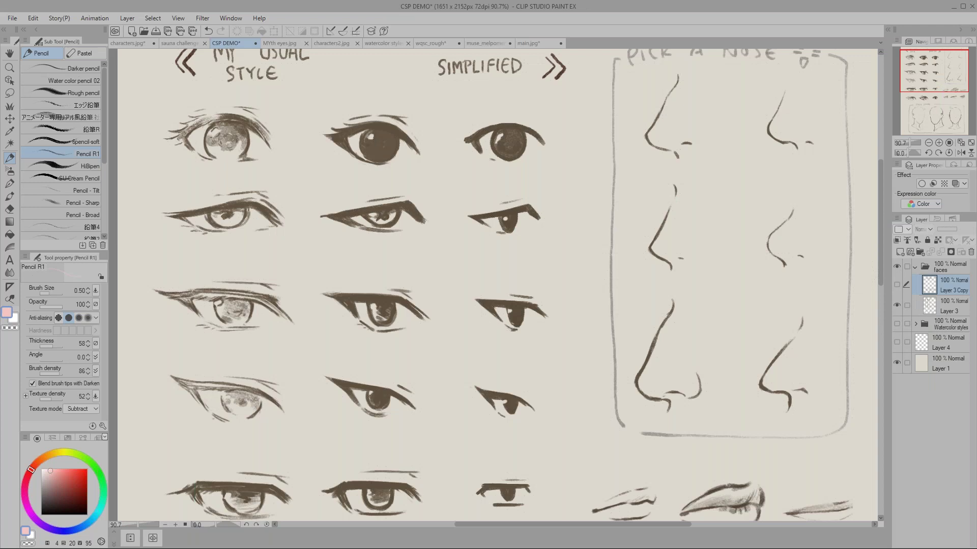
scroll(881, 182, down, 6)
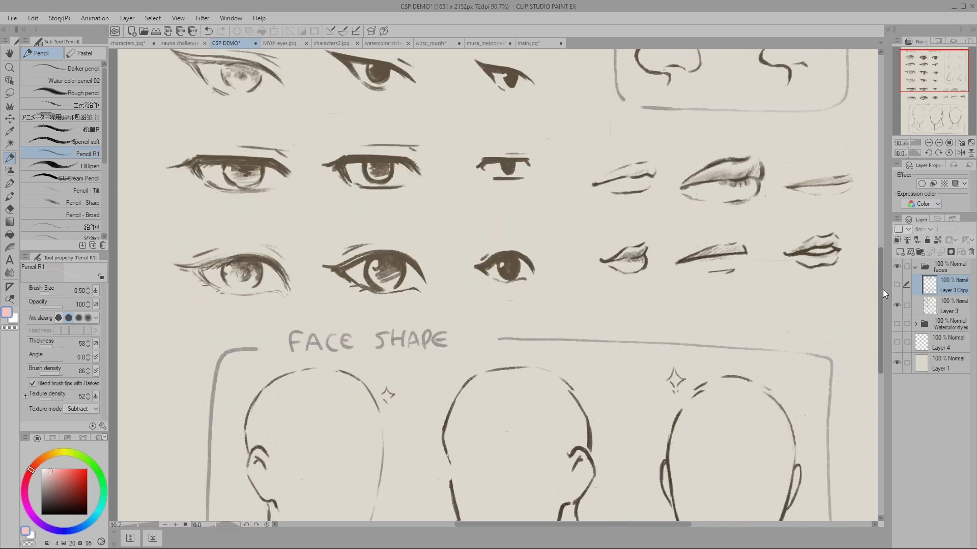
scroll(883, 293, down, 3)
click(896, 284)
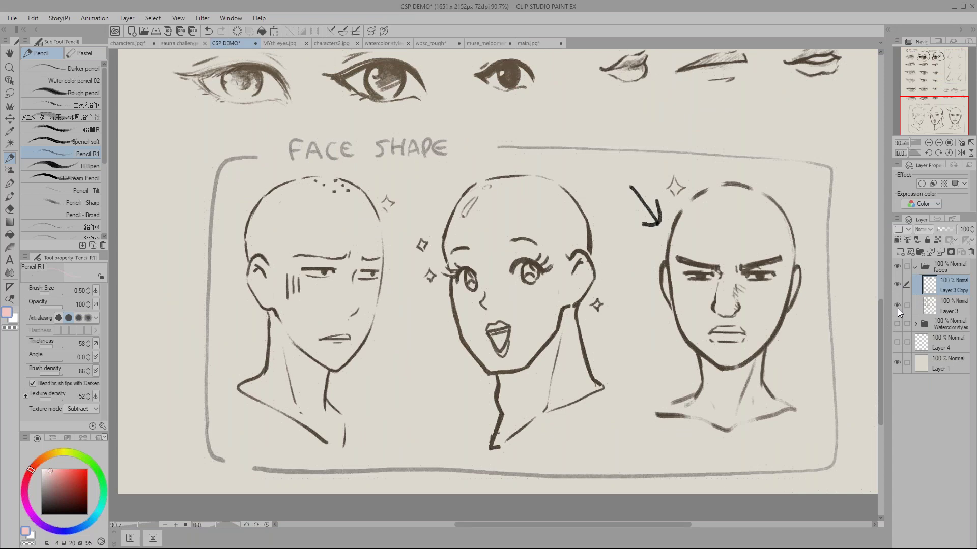
- Erase the dark arrow beside the frowning face with an enlarged Hard eraser, and leave its size at 8.00
key(e)
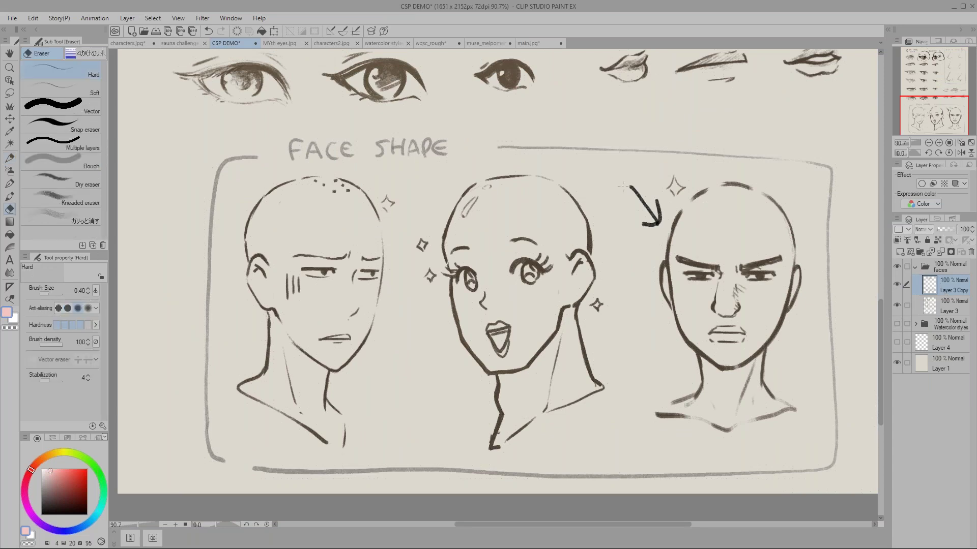
key(bracketright)
key(bracketright)
key(bracketright)
key(bracketright)
key(bracketright)
key(bracketright)
key(bracketright)
key(bracketright)
key(bracketright)
key(bracketright)
key(bracketright)
key(bracketright)
mouse_move(630, 184)
mouse_down()
mouse_move(646, 198)
mouse_move(650, 220)
mouse_up()
key(bracketleft)
key(bracketleft)
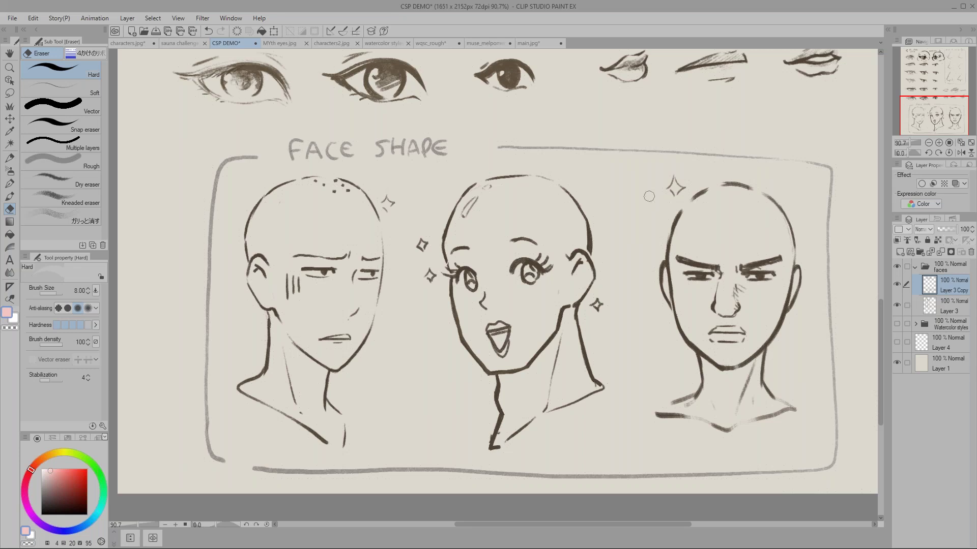
- Hide Layer 3 Copy and examine the usual-style and simplified eyes alongside the nose and mouth samples
scroll(880, 349, up, 1)
scroll(880, 347, up, 1)
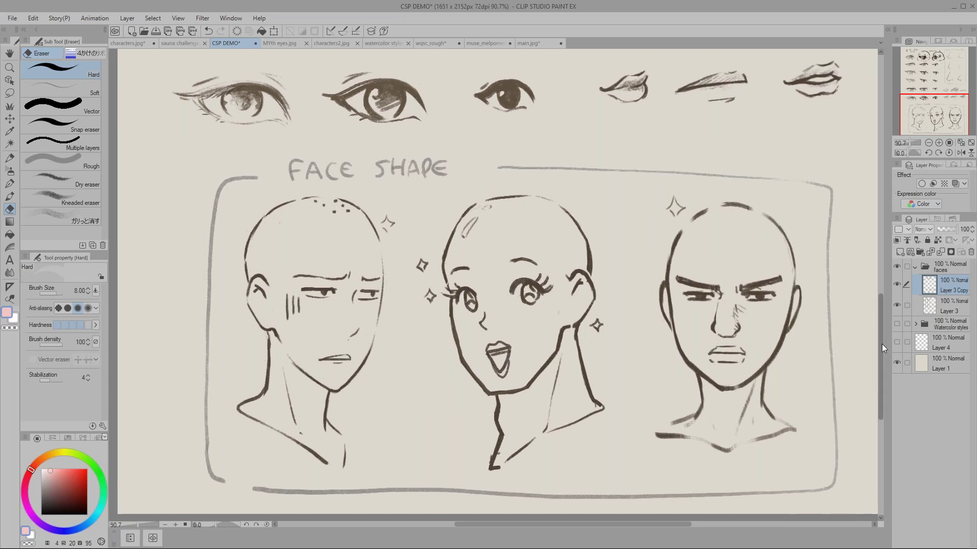
scroll(881, 304, up, 1)
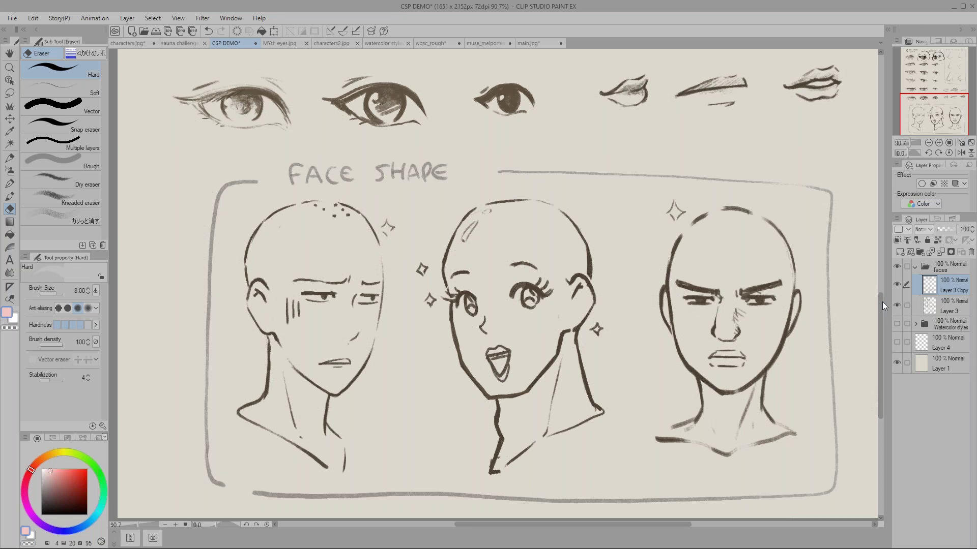
drag(882, 301, 884, 206)
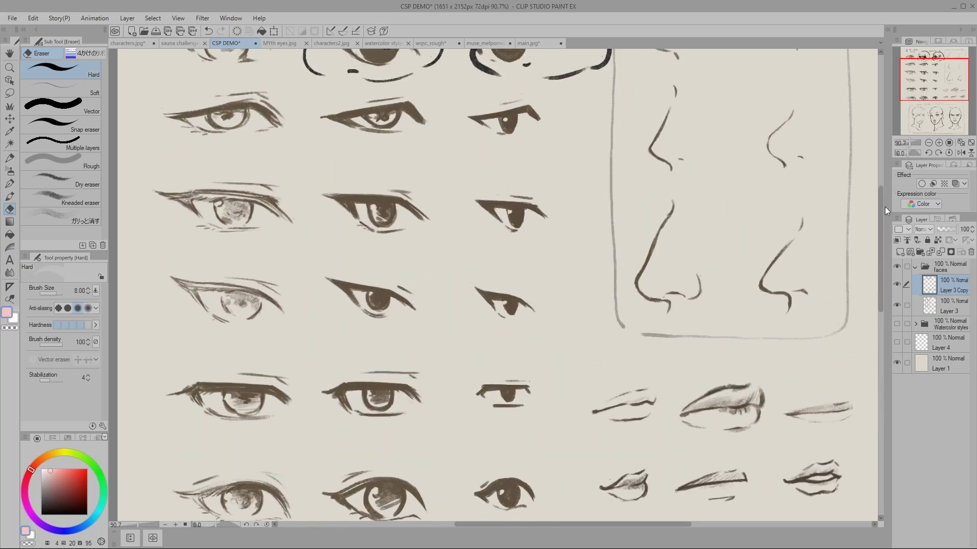
click(897, 284)
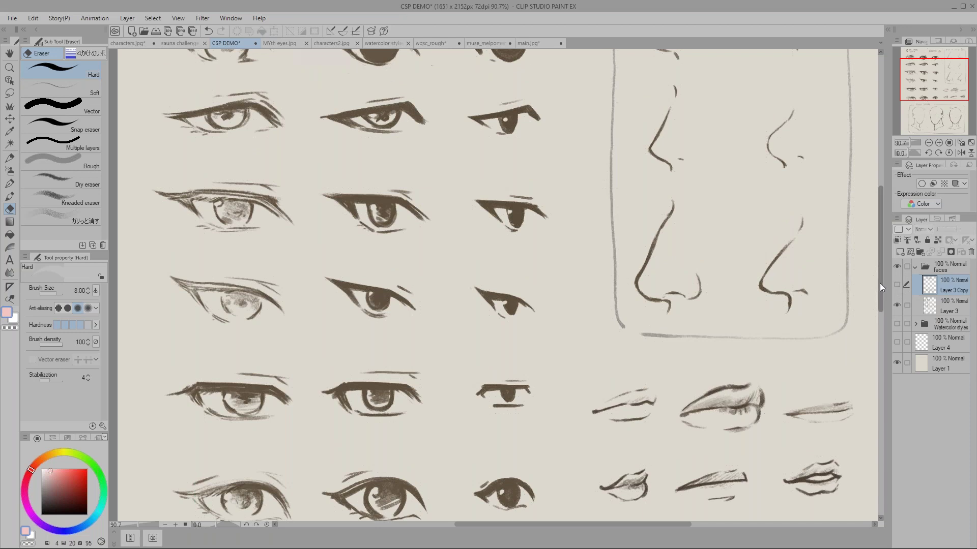
drag(881, 267, 883, 239)
scroll(883, 240, down, 1)
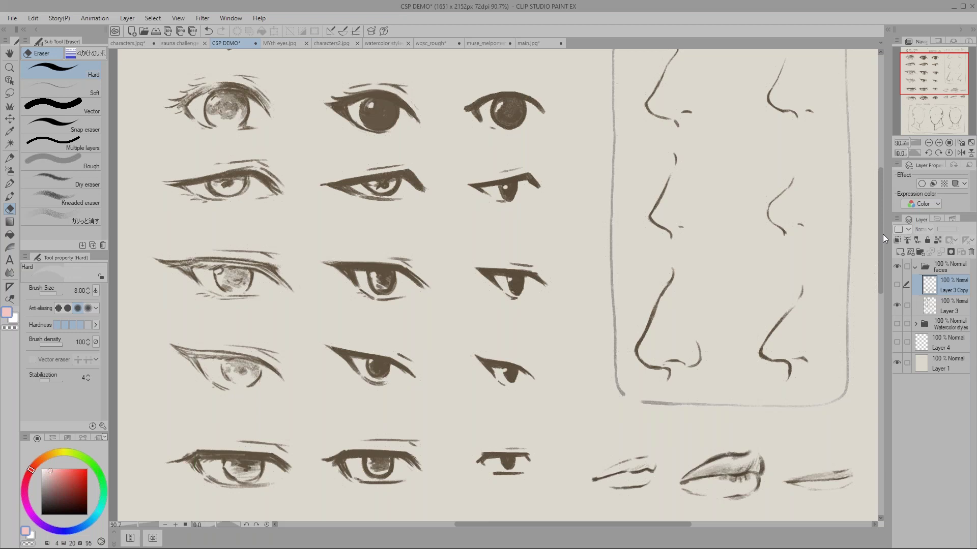
scroll(881, 265, down, 2)
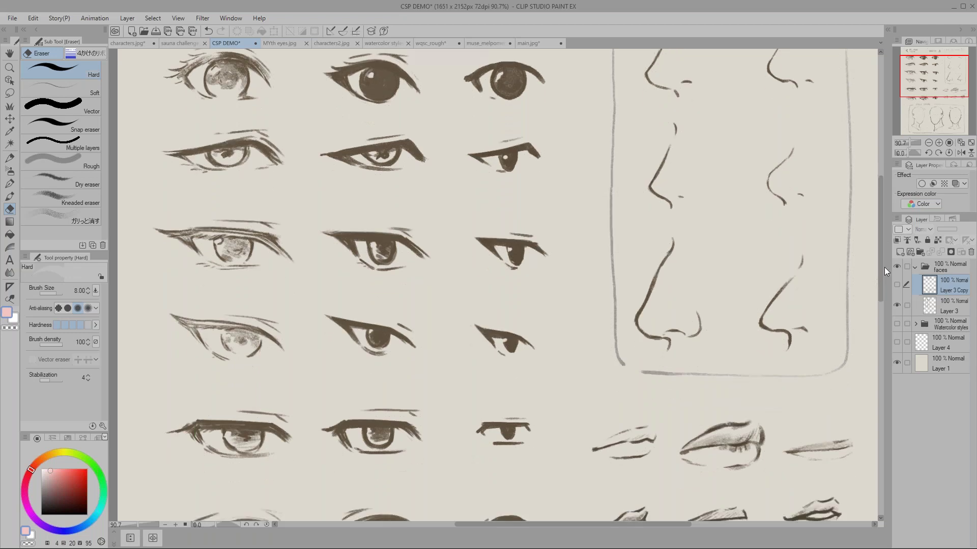
scroll(880, 260, up, 1)
scroll(882, 258, up, 2)
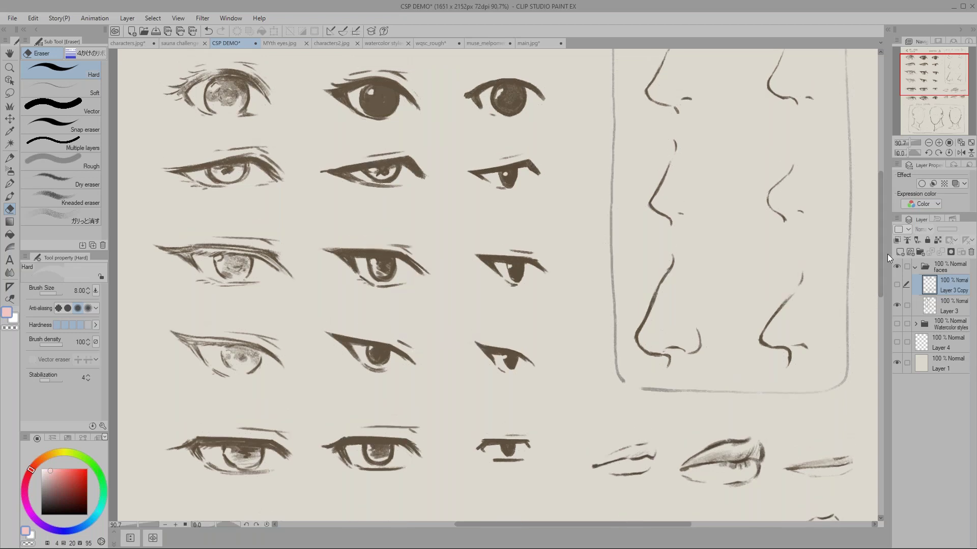
scroll(880, 239, up, 1)
scroll(880, 237, up, 2)
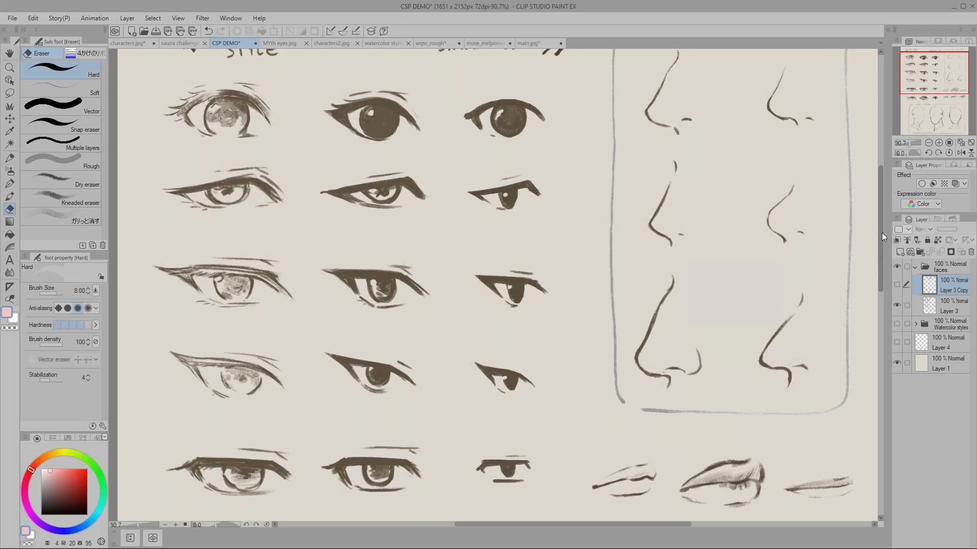
scroll(880, 227, up, 3)
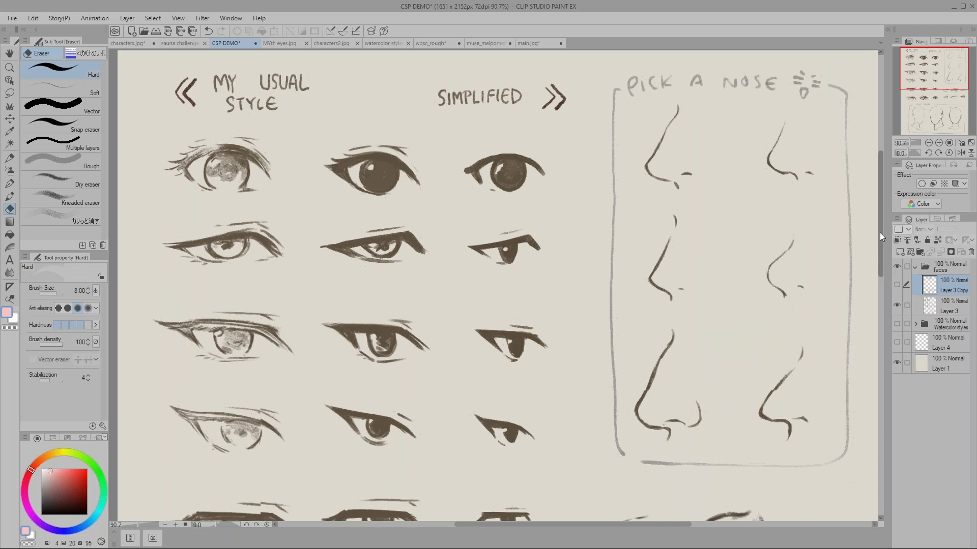
- Show Layer 3 Copy again and examine the surprised and frowning Face Shape heads at 150% zoom
drag(881, 236, 879, 392)
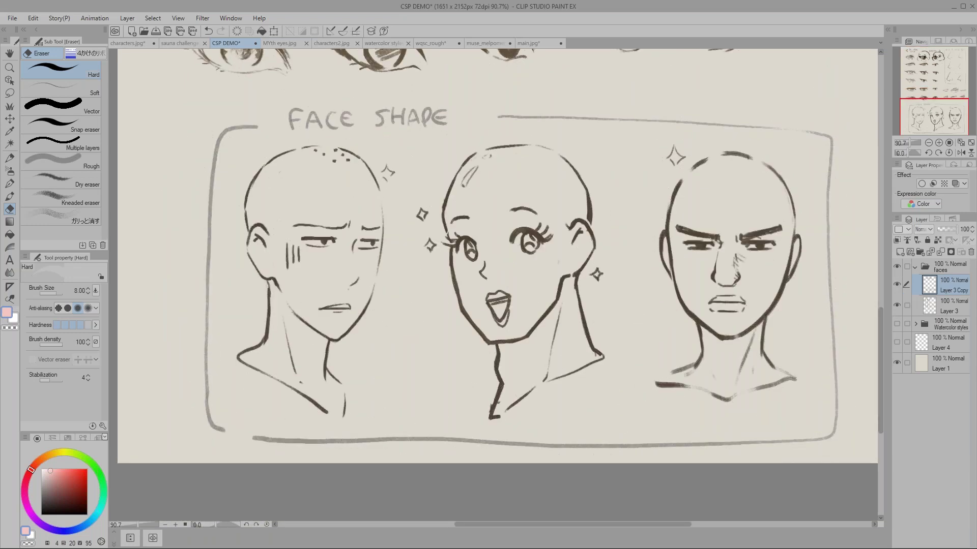
key(ctrl+plus)
key(ctrl+plus)
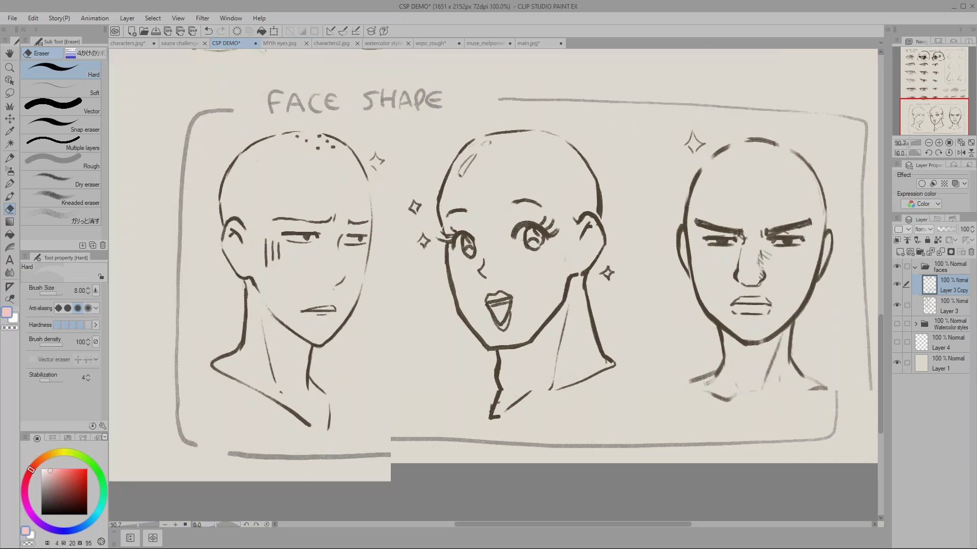
scroll(493, 285, right, 5)
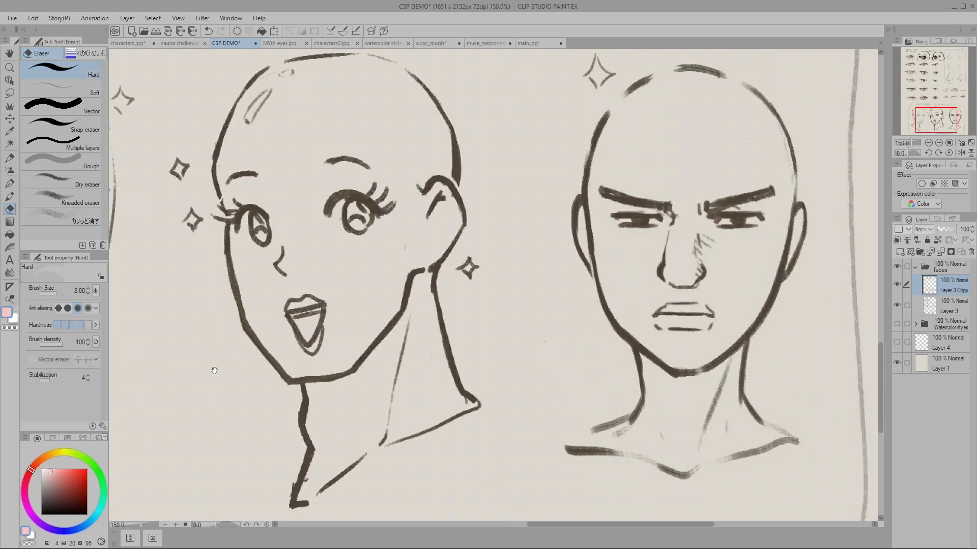
- Revisit the muse portrait briefly and bring up the main.jpg drawing with the white bunnies and website title
click(490, 44)
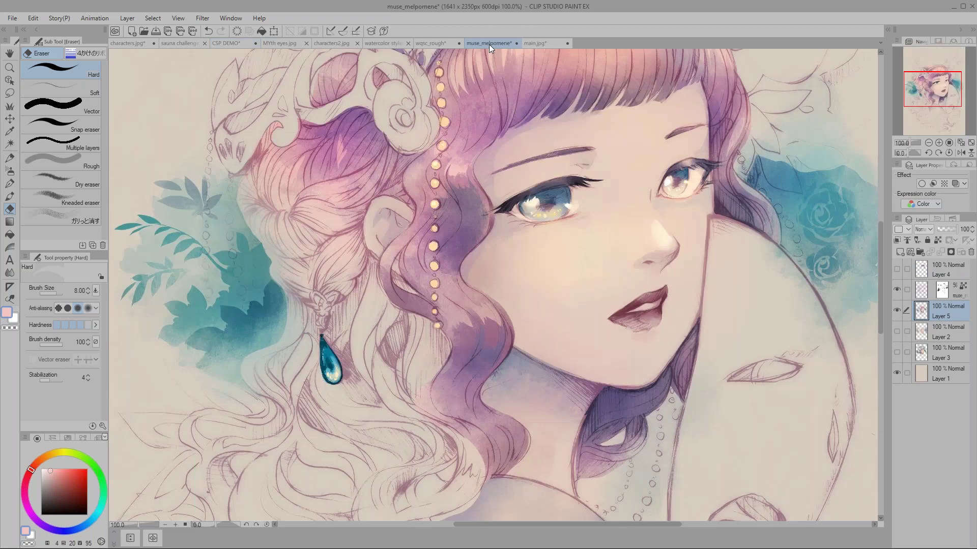
click(542, 44)
drag(390, 377, 438, 373)
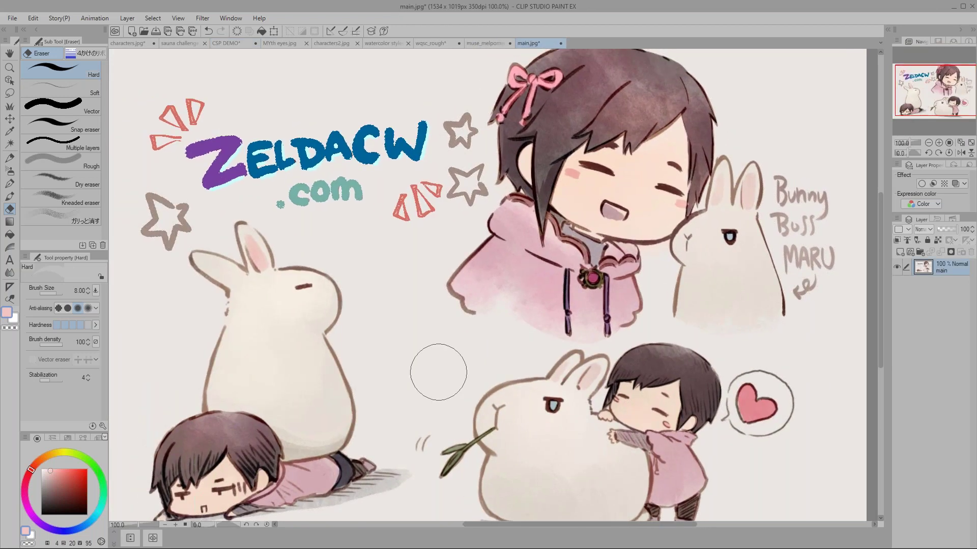